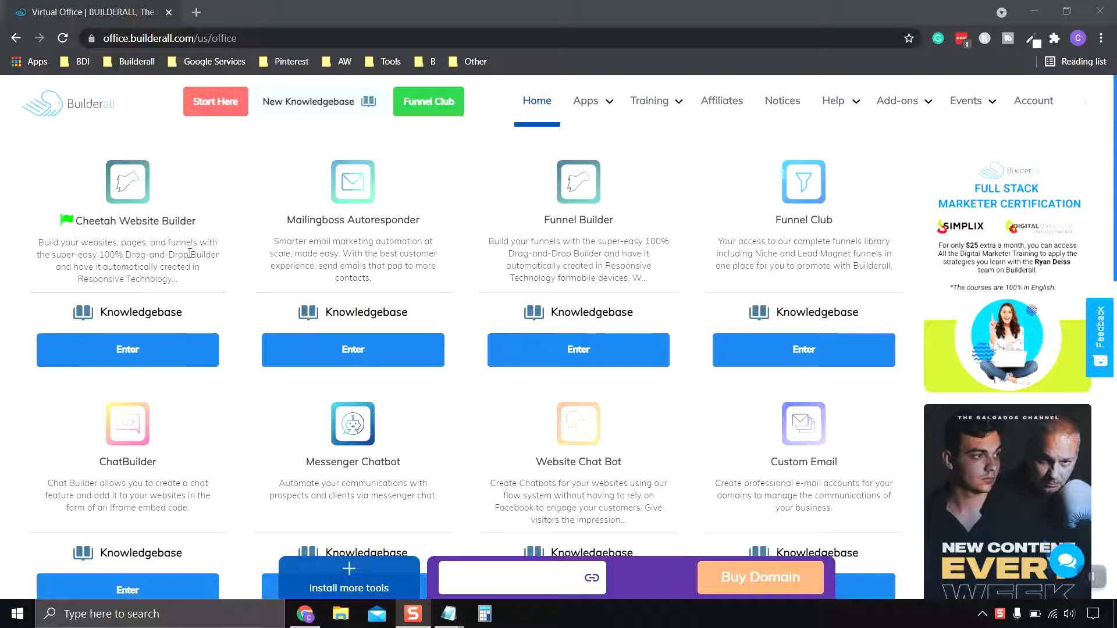
Launch the Cheetah Website Builder from the Virtual Office apps and scroll its published sites.
{"action": "left_click", "coordinate": [131, 356]}
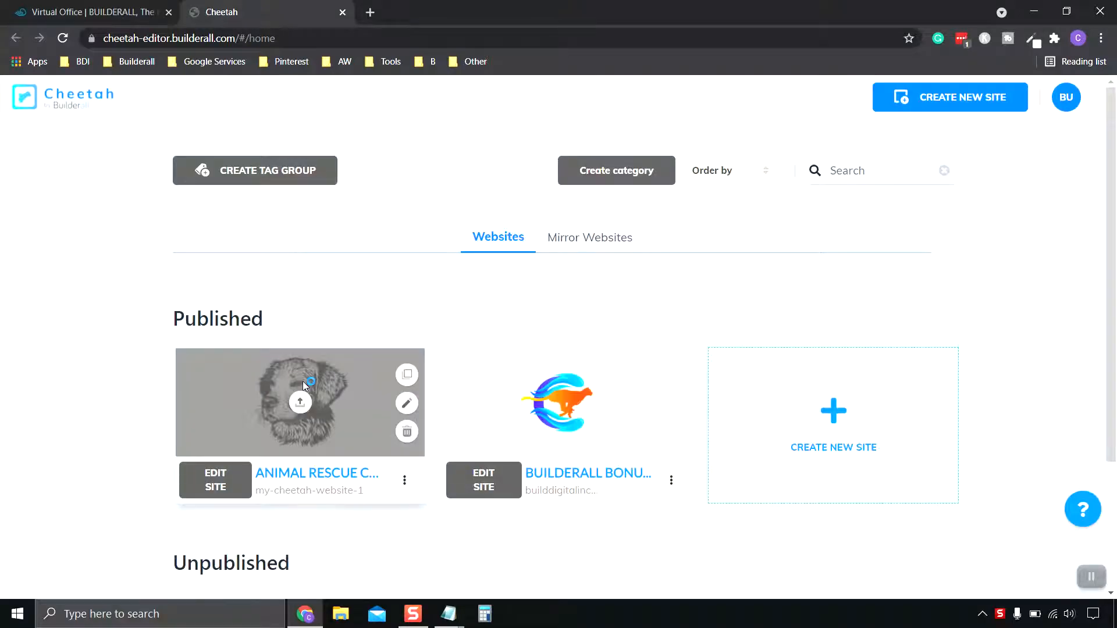
{"action": "scroll", "coordinate": [303, 381], "scroll_direction": "down", "scroll_amount": 3}
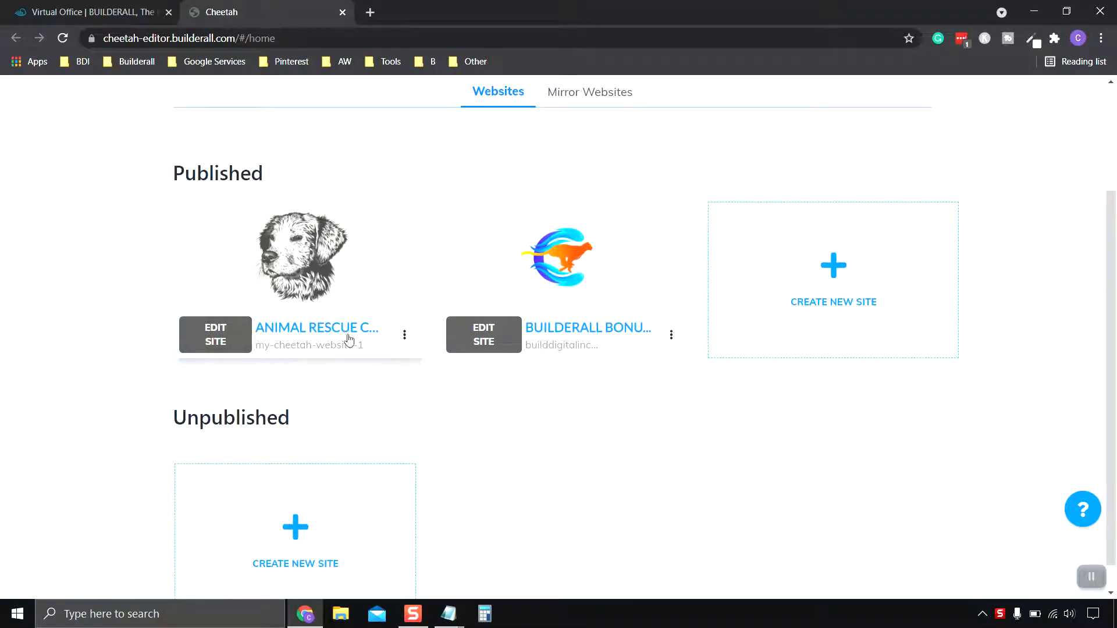
Edit the Animal Rescue Clinic site and scroll its sidebar looking for Booking.
{"action": "left_click", "coordinate": [210, 340]}
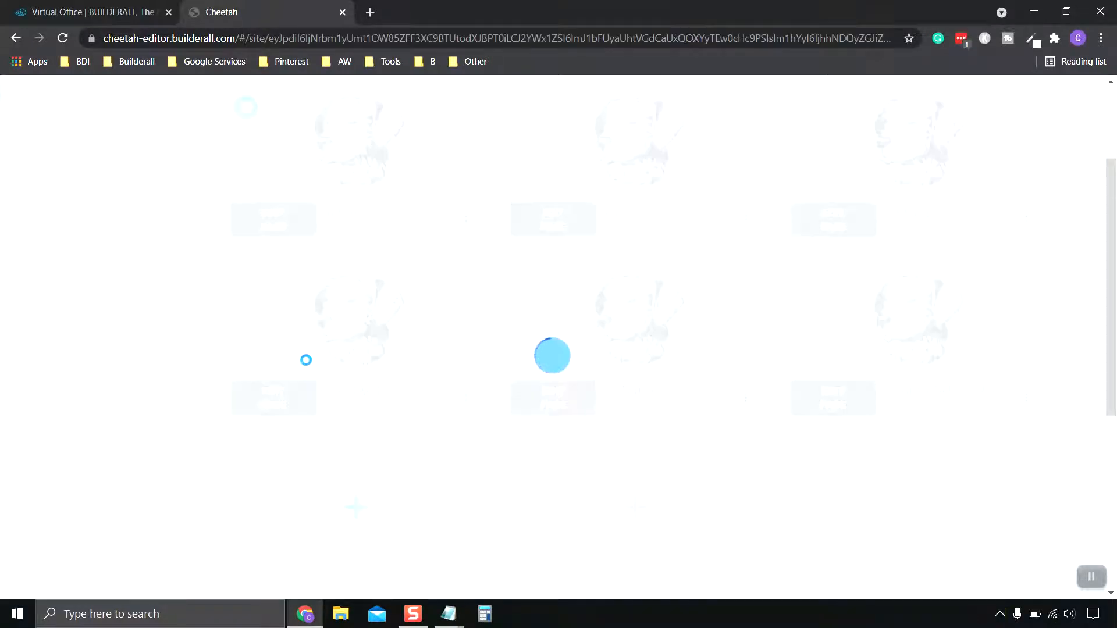
{"action": "scroll", "coordinate": [306, 361], "scroll_direction": "up", "scroll_amount": 2}
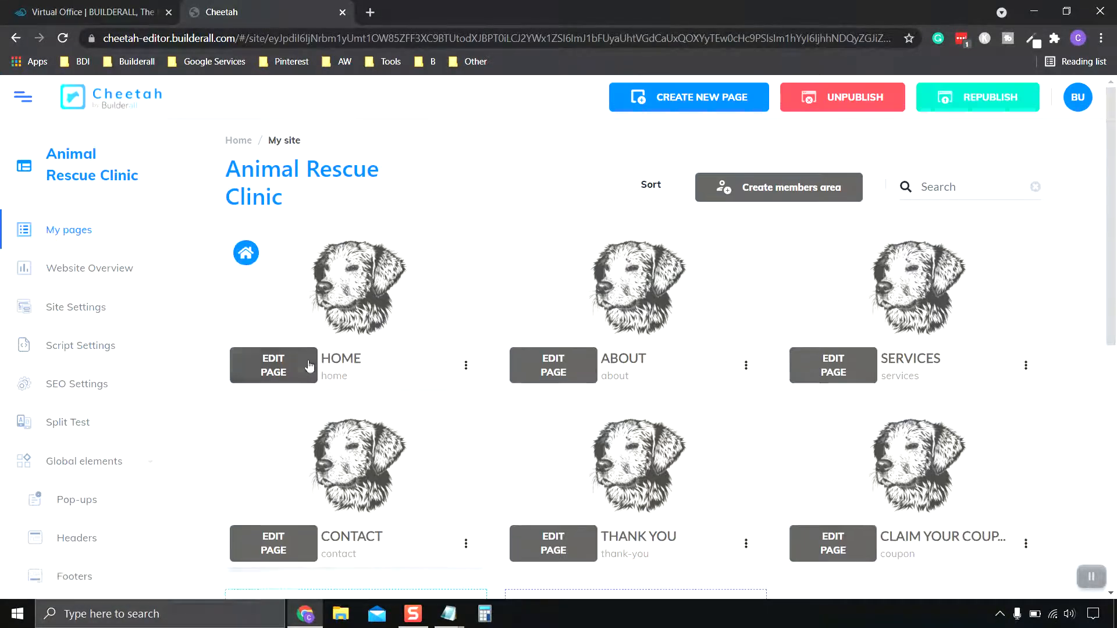
{"action": "scroll", "coordinate": [294, 348], "scroll_direction": "down", "scroll_amount": 3}
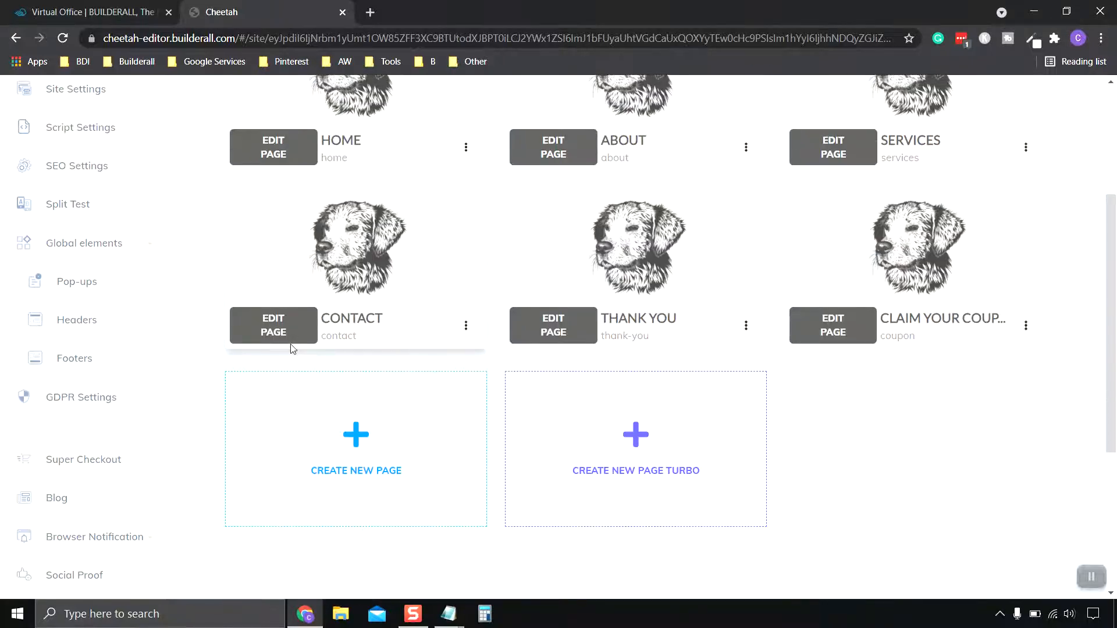
{"action": "scroll", "coordinate": [292, 348], "scroll_direction": "down", "scroll_amount": 2}
{"action": "scroll", "coordinate": [92, 281], "scroll_direction": "up", "scroll_amount": 5}
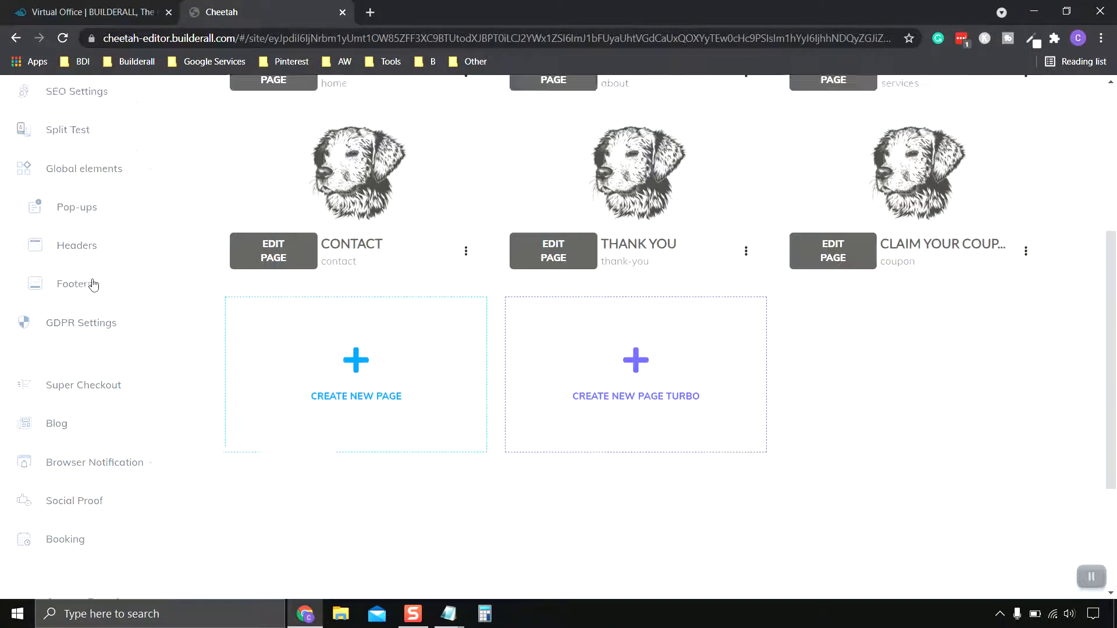
{"action": "scroll", "coordinate": [88, 250], "scroll_direction": "down", "scroll_amount": 3}
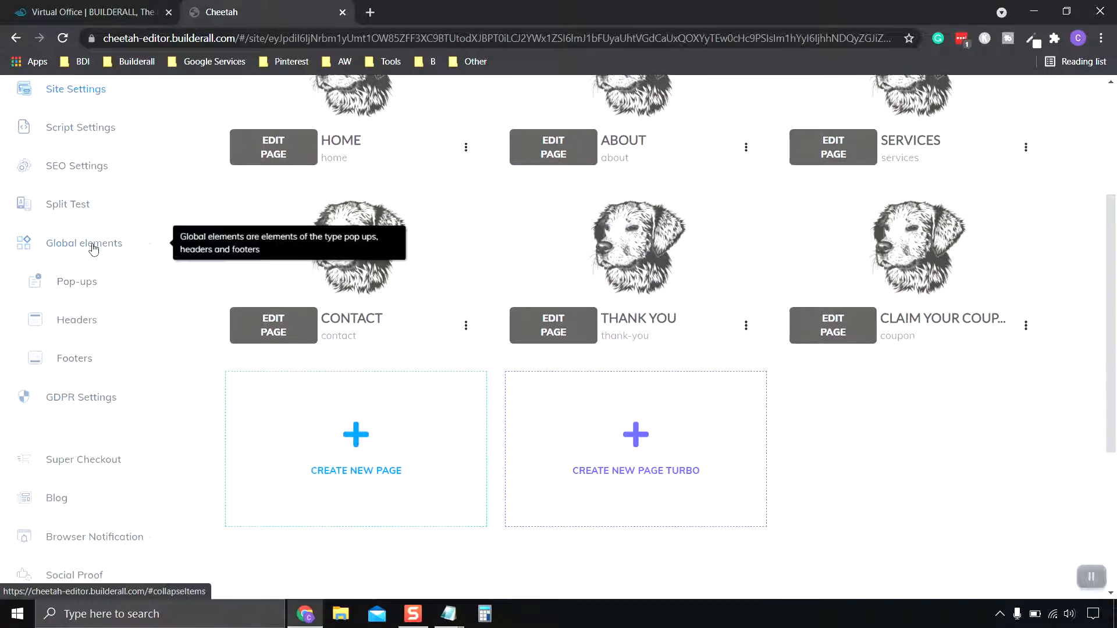
{"action": "scroll", "coordinate": [90, 239], "scroll_direction": "up", "scroll_amount": 4}
{"action": "scroll", "coordinate": [92, 236], "scroll_direction": "down", "scroll_amount": 1}
{"action": "scroll", "coordinate": [91, 238], "scroll_direction": "up", "scroll_amount": 2}
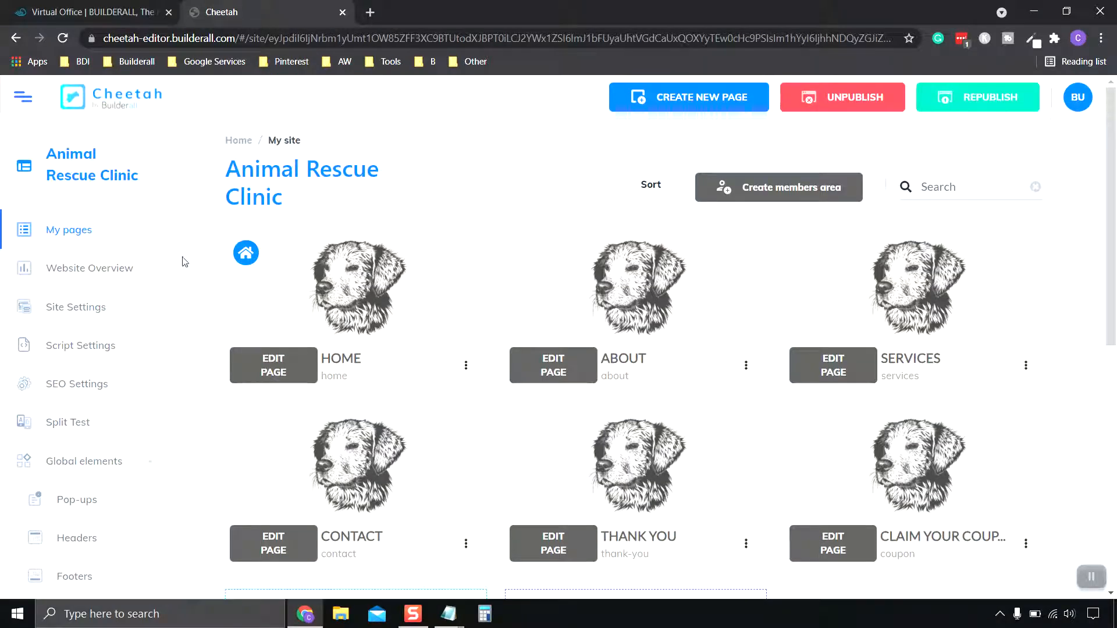
{"action": "scroll", "coordinate": [93, 312], "scroll_direction": "down", "scroll_amount": 5}
{"action": "scroll", "coordinate": [80, 309], "scroll_direction": "down", "scroll_amount": 3}
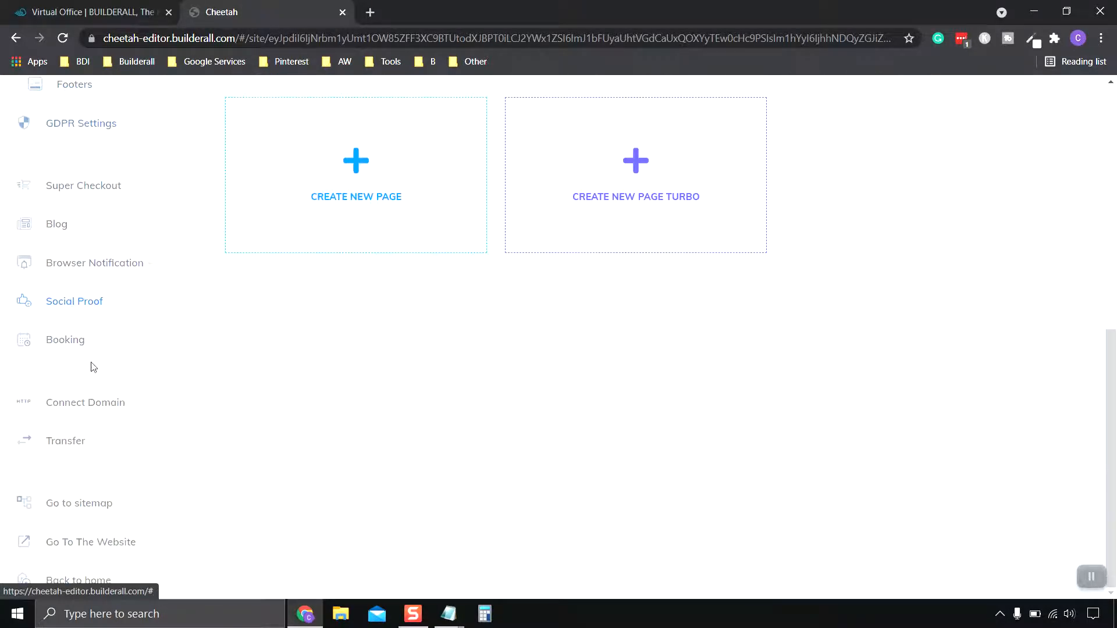
Launch Builderall Booking from the Cheetah sidebar and review its dashboard stats.
{"action": "left_click", "coordinate": [66, 340]}
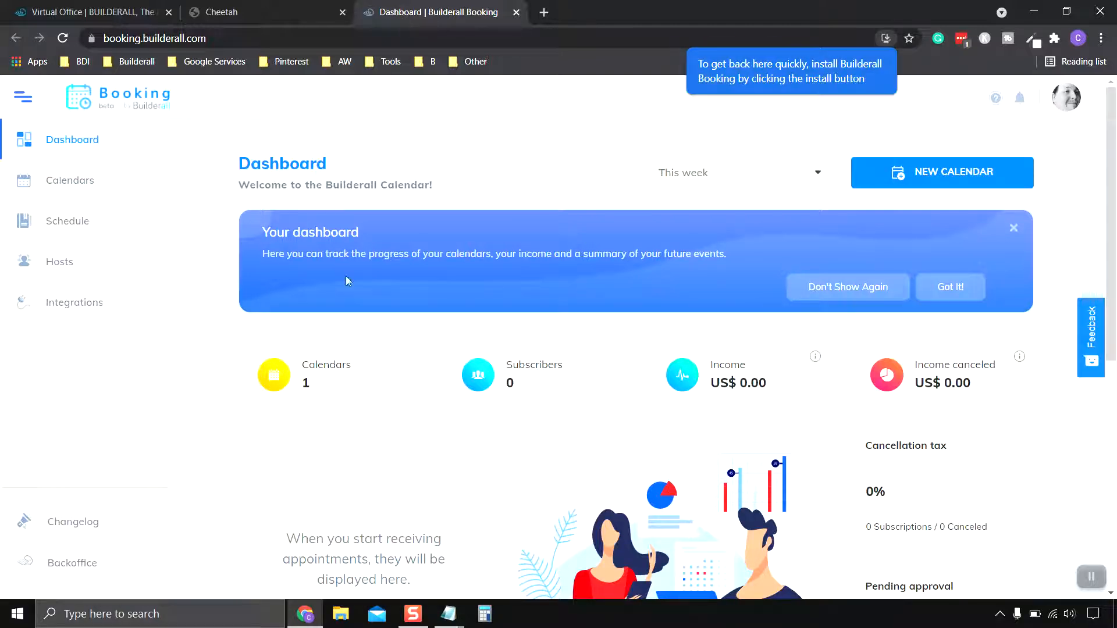
{"action": "scroll", "coordinate": [492, 185], "scroll_direction": "down", "scroll_amount": 1}
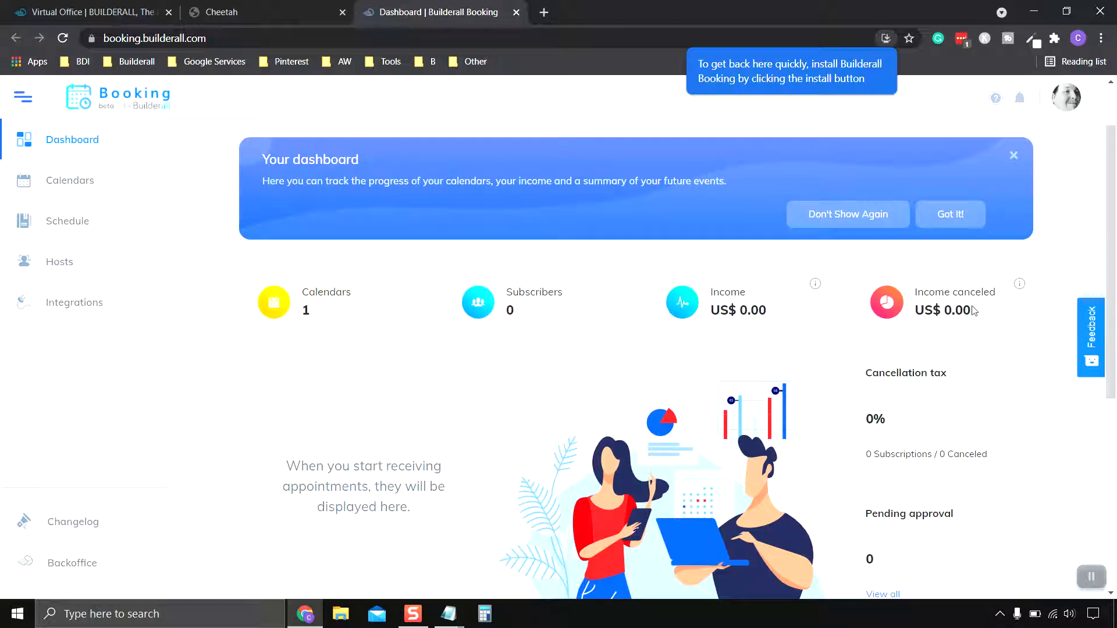
{"action": "scroll", "coordinate": [362, 303], "scroll_direction": "up", "scroll_amount": 1}
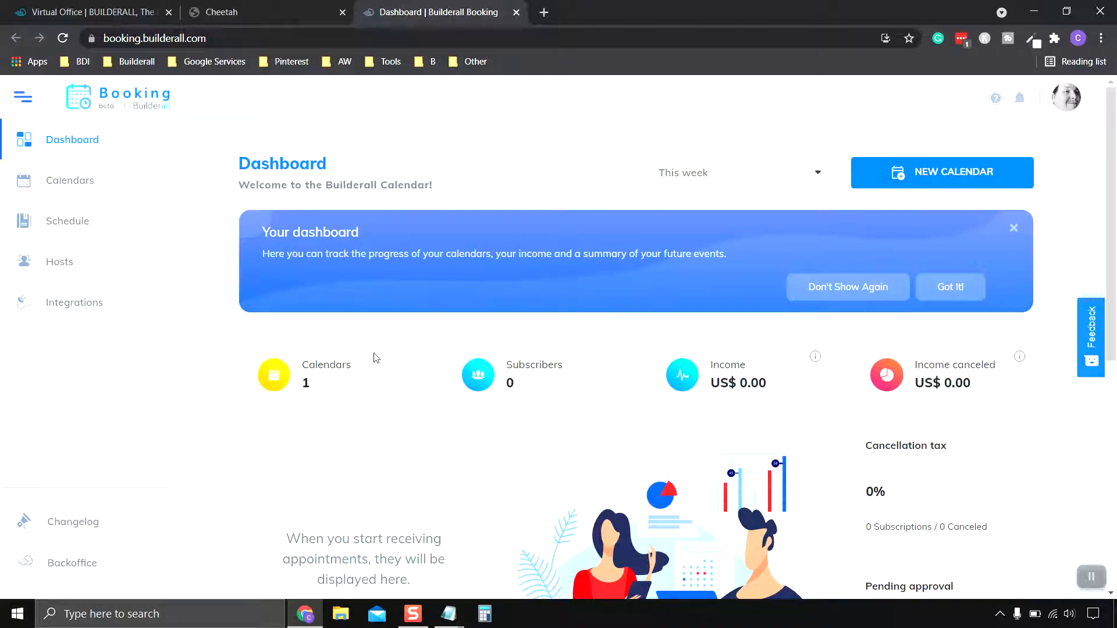
{"action": "scroll", "coordinate": [806, 302], "scroll_direction": "down", "scroll_amount": 3}
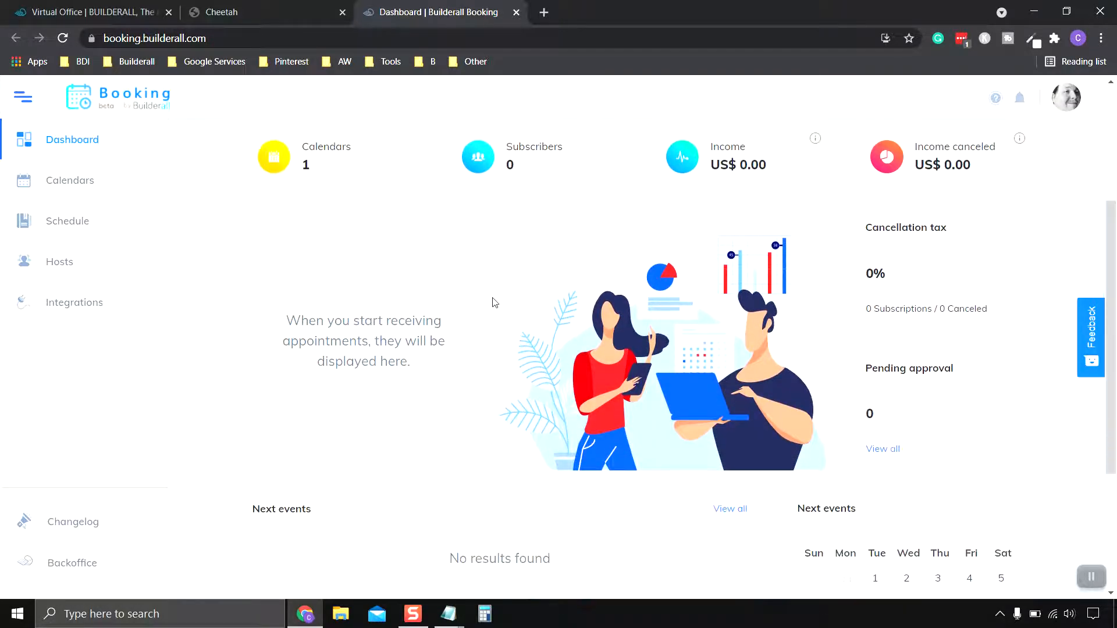
{"action": "scroll", "coordinate": [494, 302], "scroll_direction": "down", "scroll_amount": 3}
{"action": "scroll", "coordinate": [730, 389], "scroll_direction": "up", "scroll_amount": 6}
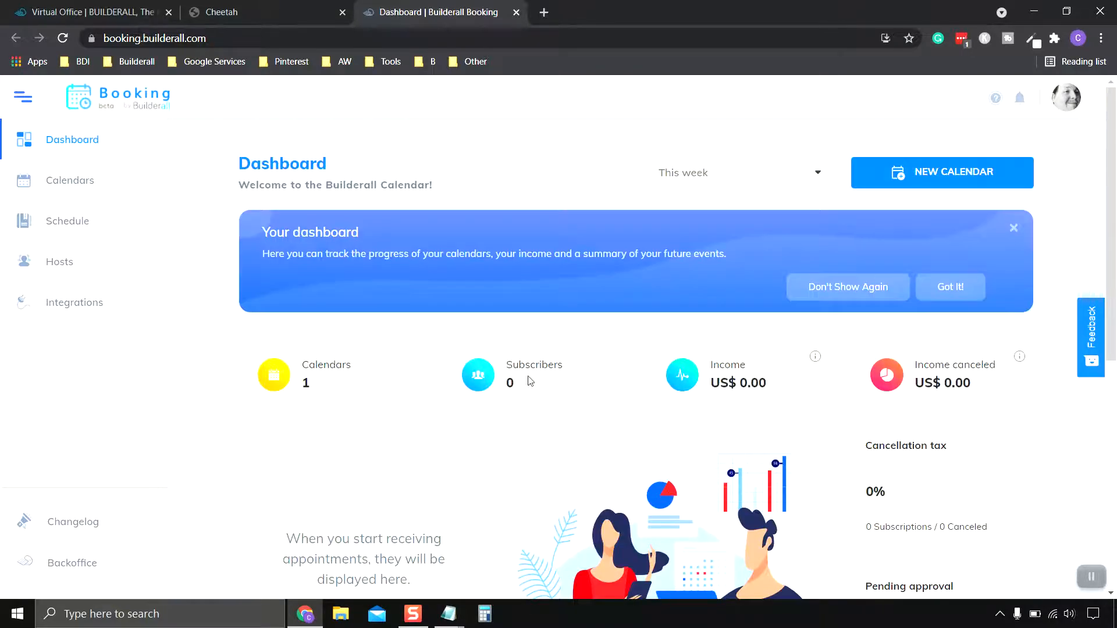
Start a new calendar and review the Consultation calendar type.
{"action": "left_click", "coordinate": [951, 176]}
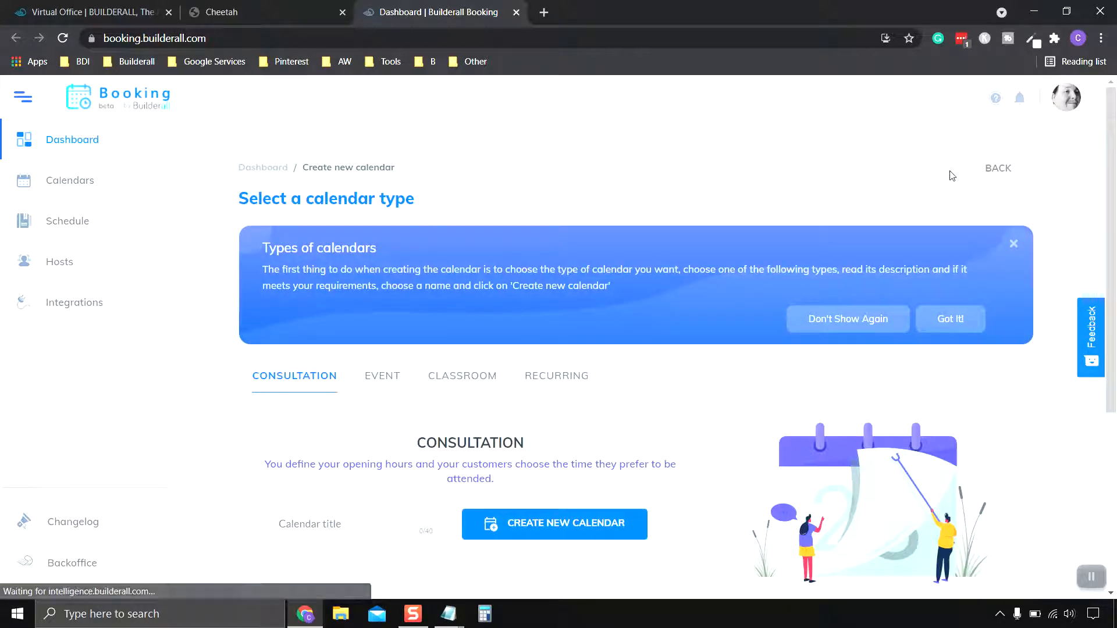
{"action": "scroll", "coordinate": [693, 314], "scroll_direction": "down", "scroll_amount": 3}
{"action": "scroll", "coordinate": [693, 319], "scroll_direction": "down", "scroll_amount": 1}
{"action": "scroll", "coordinate": [680, 314], "scroll_direction": "up", "scroll_amount": 4}
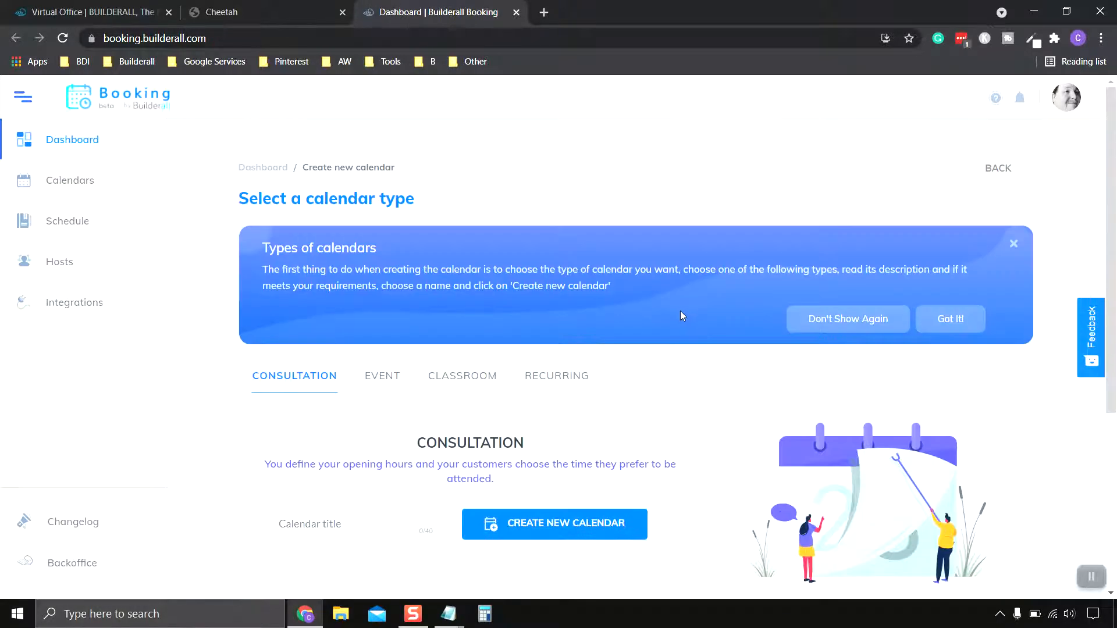
{"action": "scroll", "coordinate": [681, 314], "scroll_direction": "down", "scroll_amount": 1}
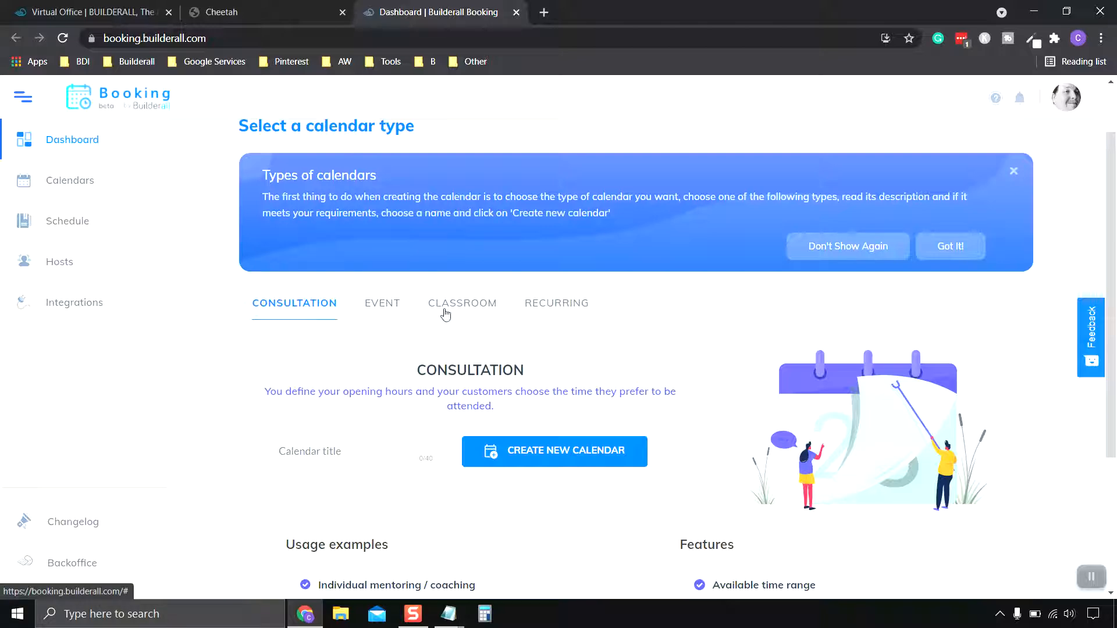
{"action": "scroll", "coordinate": [644, 327], "scroll_direction": "down", "scroll_amount": 2}
{"action": "scroll", "coordinate": [654, 330], "scroll_direction": "up", "scroll_amount": 2}
{"action": "scroll", "coordinate": [648, 329], "scroll_direction": "up", "scroll_amount": 1}
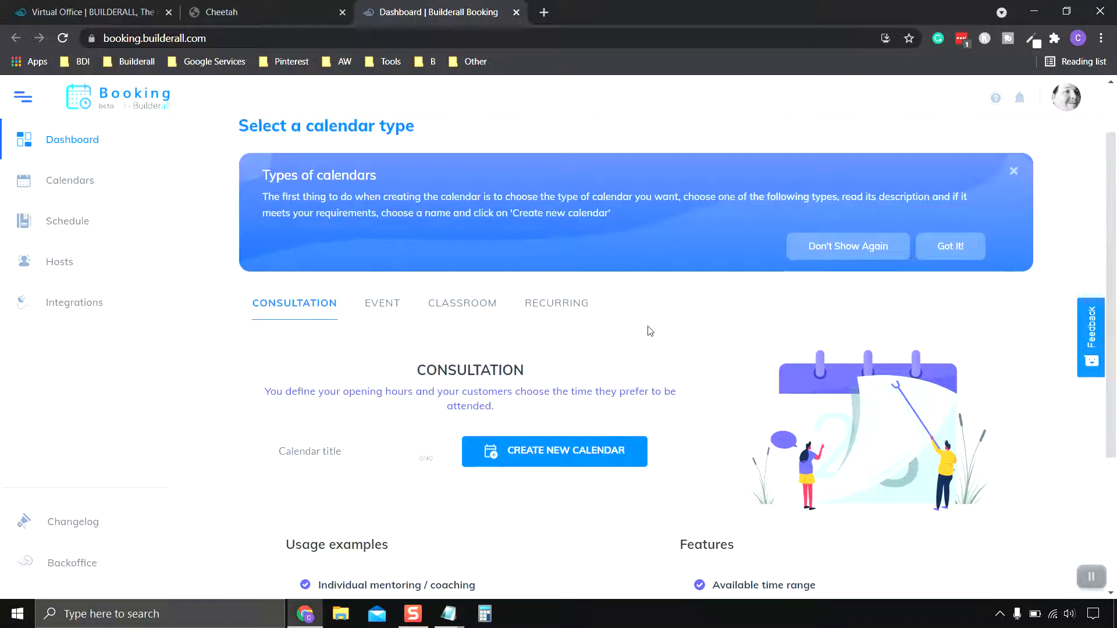
{"action": "scroll", "coordinate": [640, 325], "scroll_direction": "down", "scroll_amount": 2}
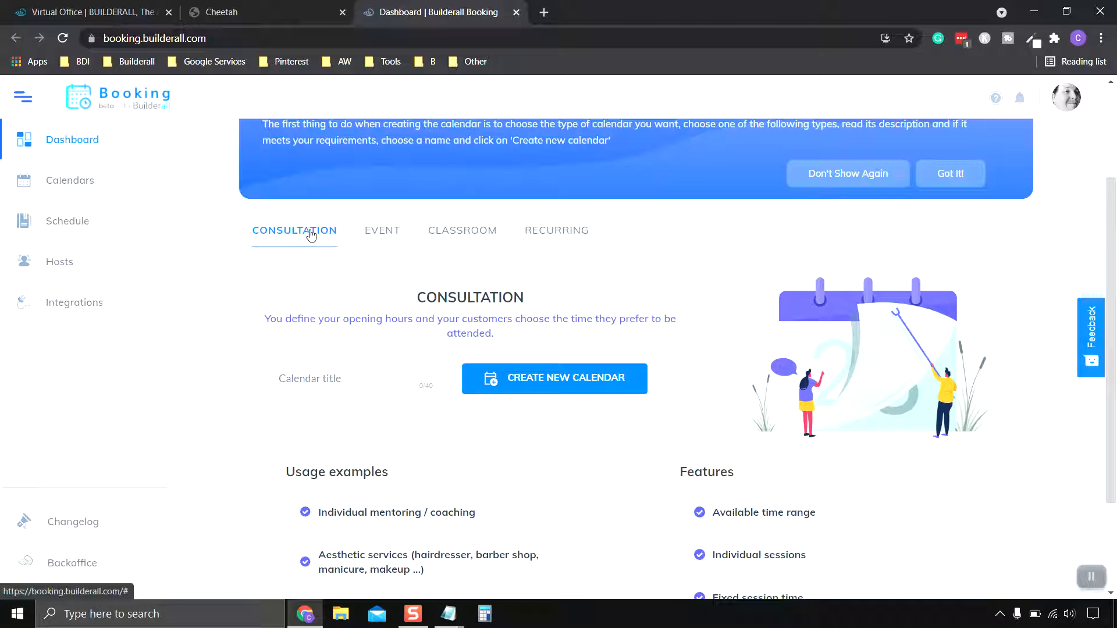
{"action": "scroll", "coordinate": [311, 234], "scroll_direction": "down", "scroll_amount": 2}
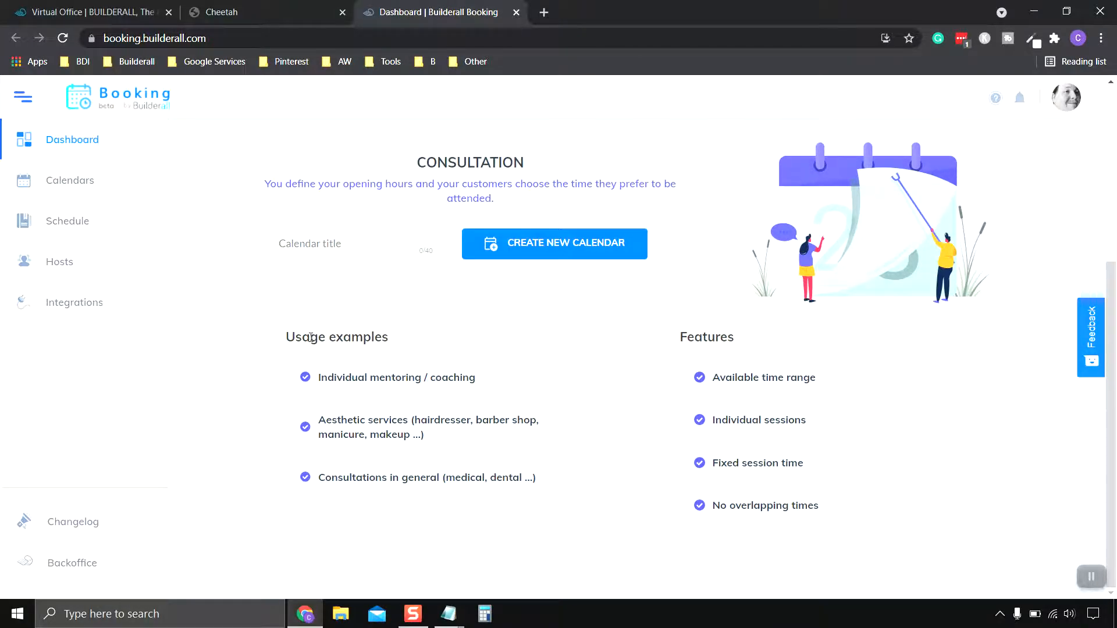
{"action": "scroll", "coordinate": [302, 279], "scroll_direction": "up", "scroll_amount": 2}
{"action": "scroll", "coordinate": [291, 285], "scroll_direction": "down", "scroll_amount": 2}
{"action": "scroll", "coordinate": [524, 486], "scroll_direction": "up", "scroll_amount": 2}
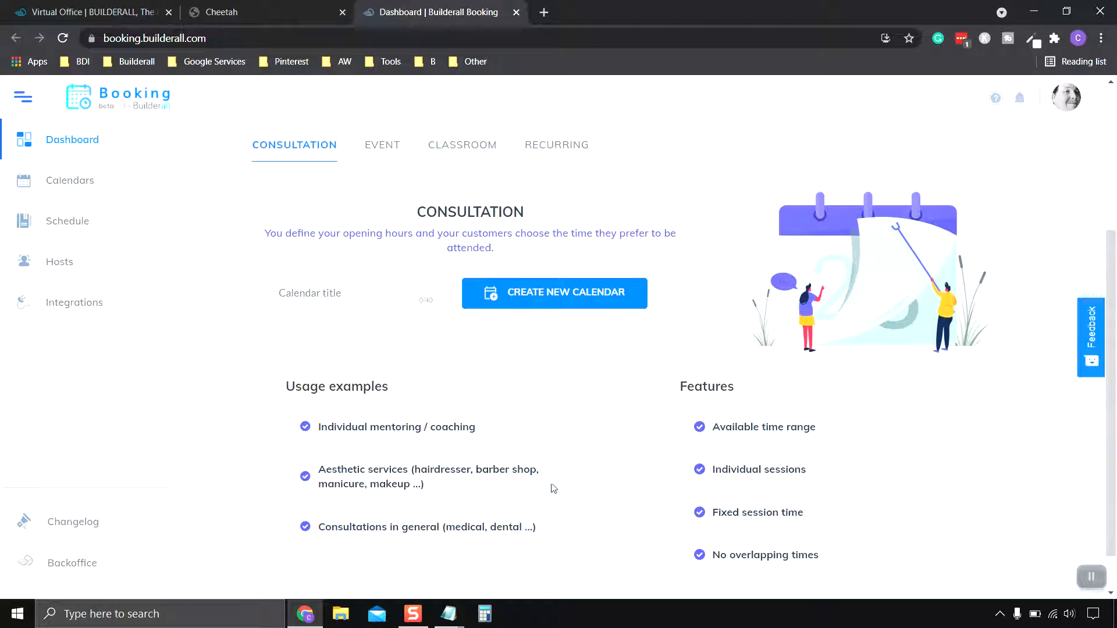
{"action": "scroll", "coordinate": [882, 419], "scroll_direction": "down", "scroll_amount": 2}
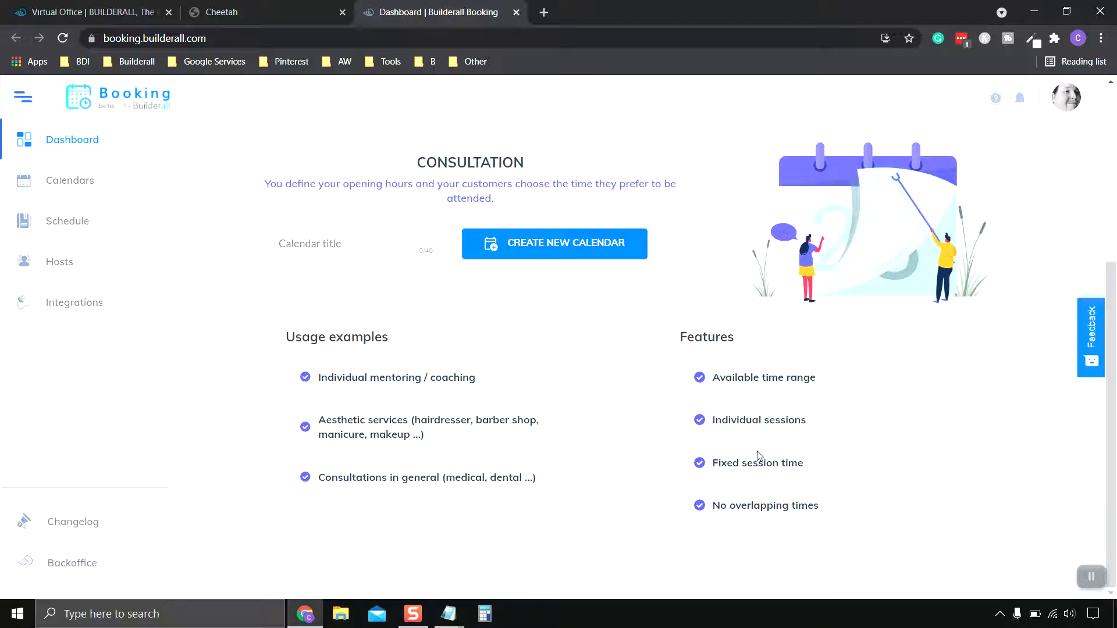
{"action": "scroll", "coordinate": [760, 459], "scroll_direction": "up", "scroll_amount": 3}
{"action": "scroll", "coordinate": [739, 451], "scroll_direction": "up", "scroll_amount": 3}
{"action": "scroll", "coordinate": [294, 310], "scroll_direction": "down", "scroll_amount": 3}
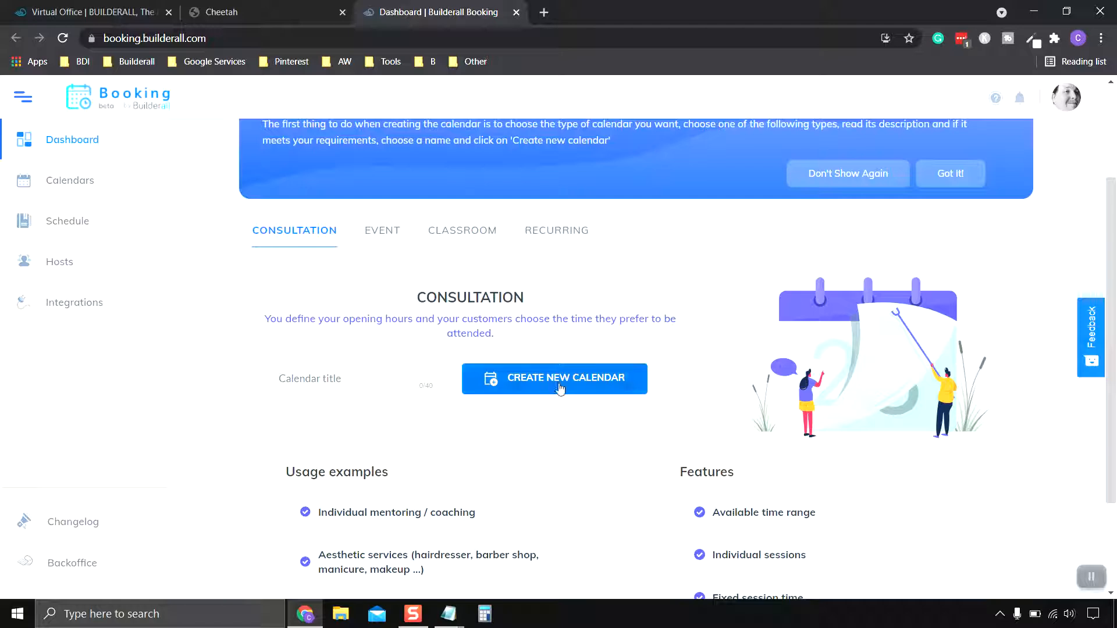
Try the calendar title field, then dismiss the suggestion, leaving the title empty.
{"action": "left_click", "coordinate": [355, 385]}
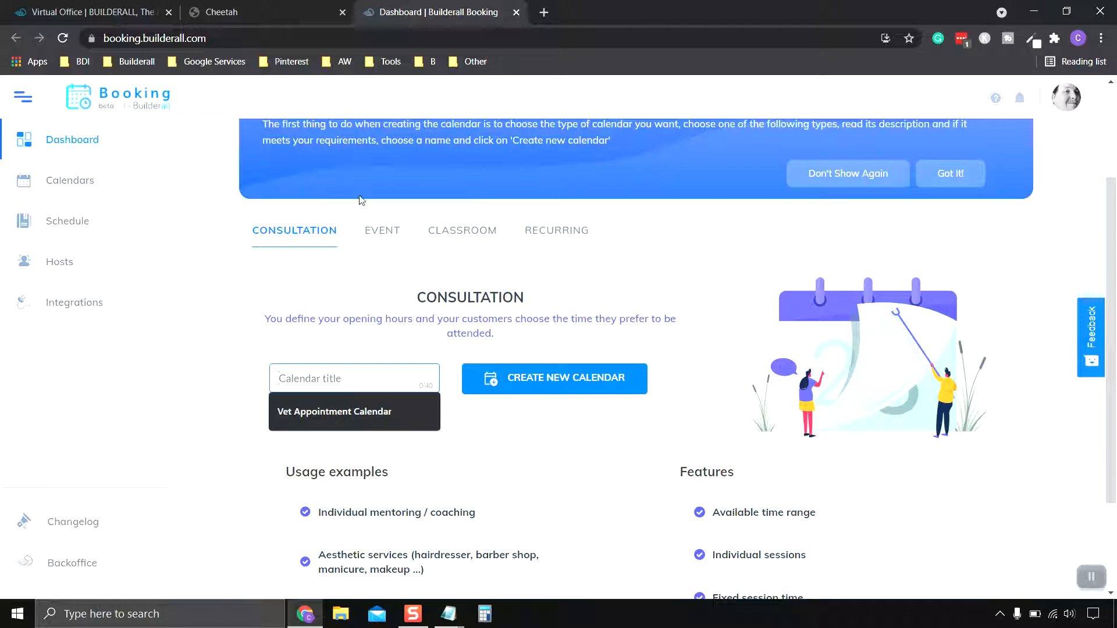
{"action": "left_click", "coordinate": [624, 263]}
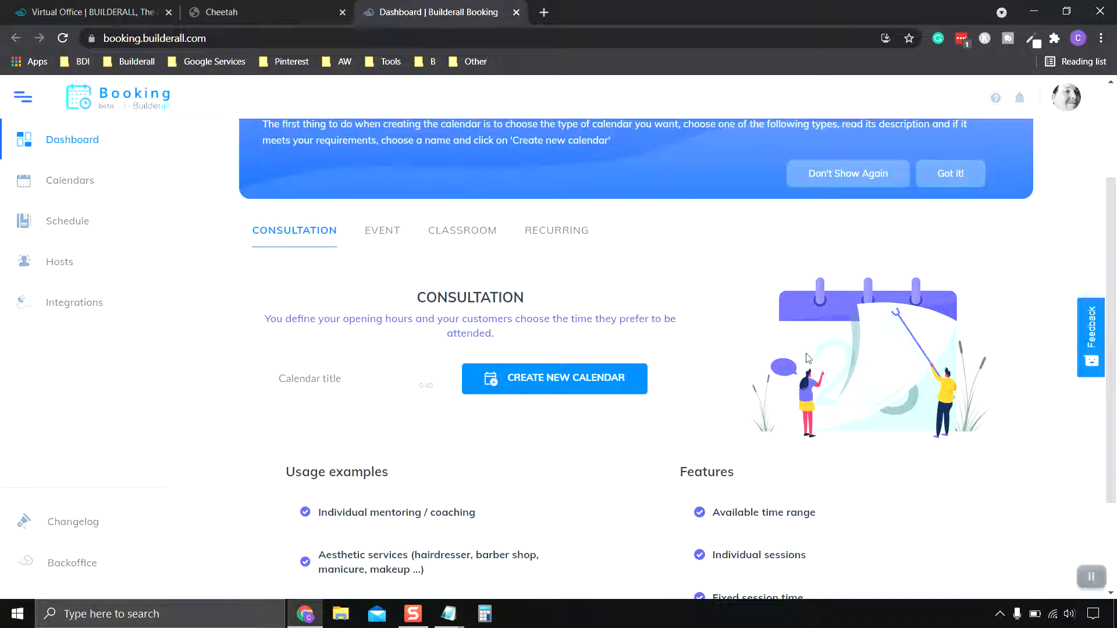
{"action": "scroll", "coordinate": [685, 282], "scroll_direction": "up", "scroll_amount": 2}
Delete the existing Vet Appointment Calendar and return to the Booking dashboard.
{"action": "left_click", "coordinate": [81, 185]}
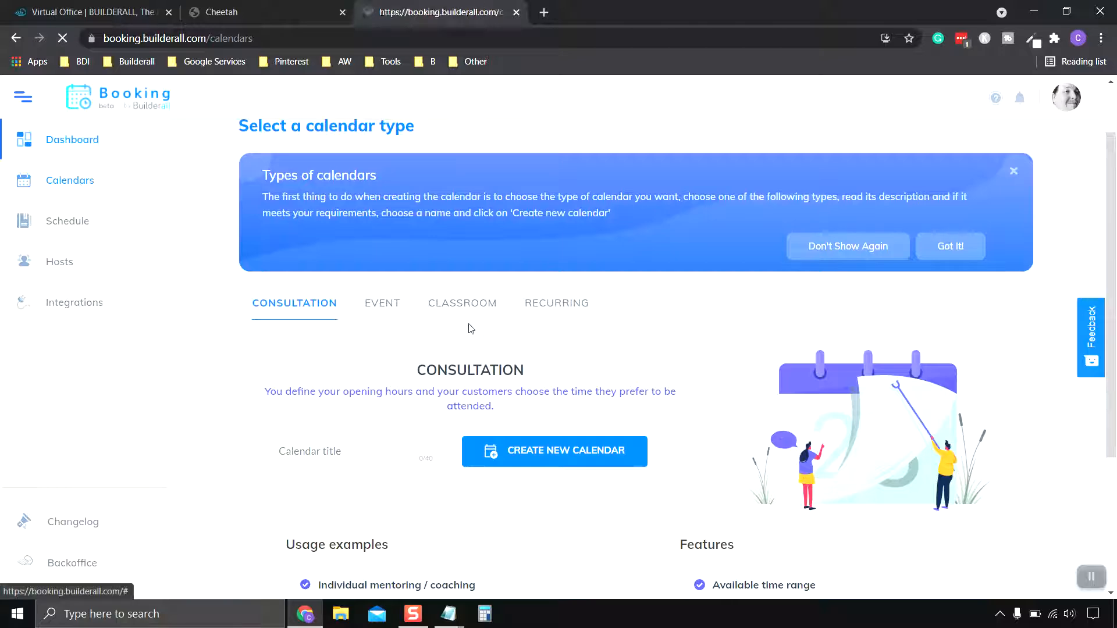
{"action": "scroll", "coordinate": [536, 353], "scroll_direction": "down", "scroll_amount": 1}
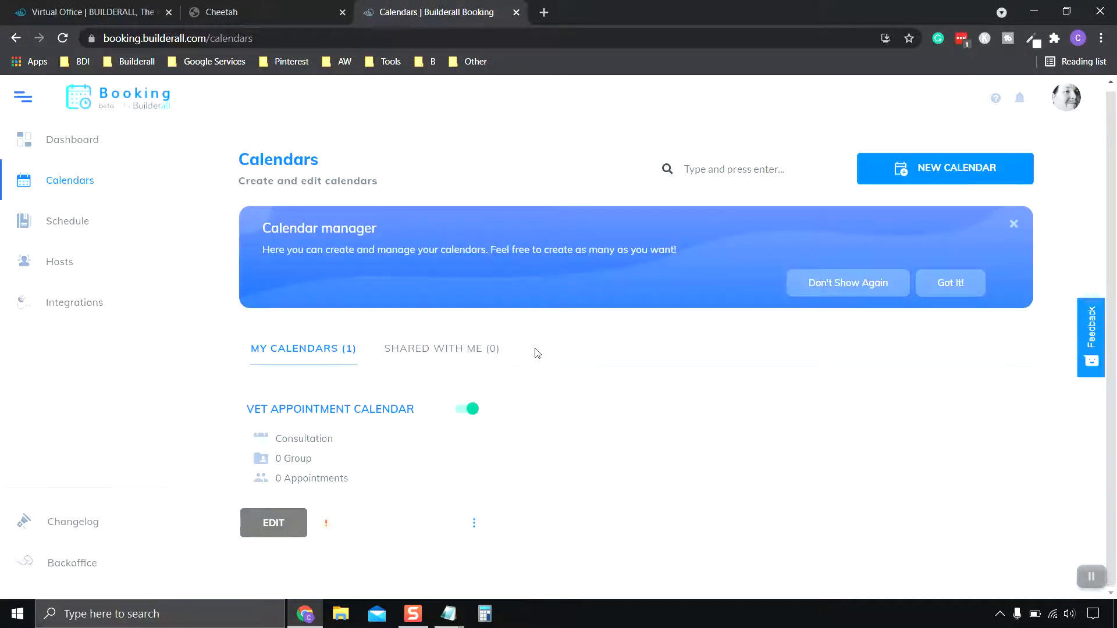
{"action": "left_click", "coordinate": [474, 523]}
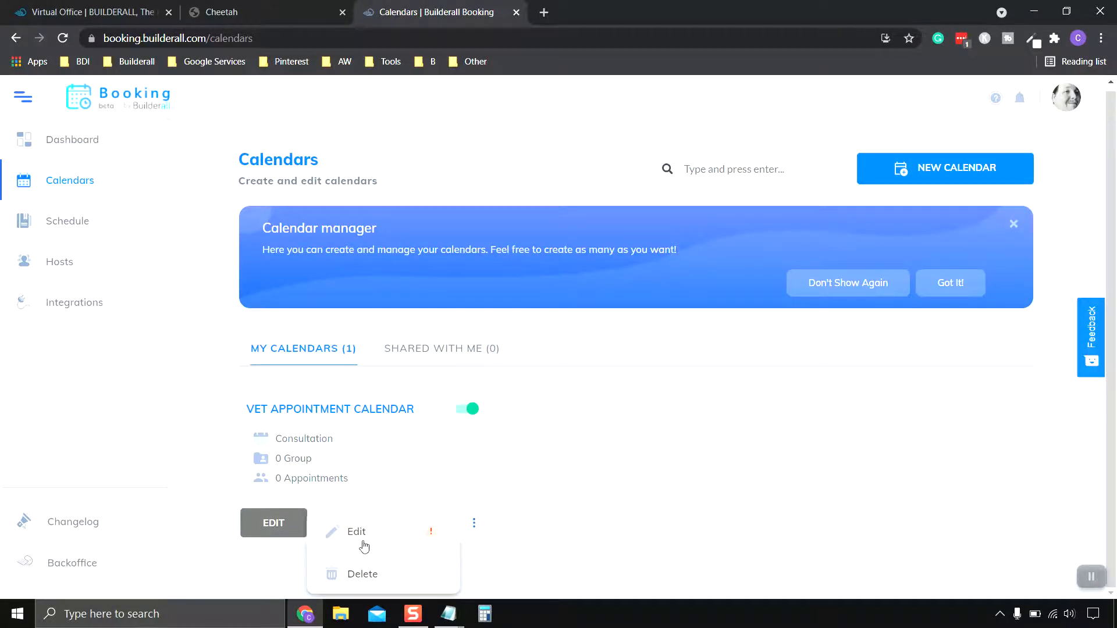
{"action": "left_click", "coordinate": [365, 576]}
{"action": "left_click", "coordinate": [654, 473]}
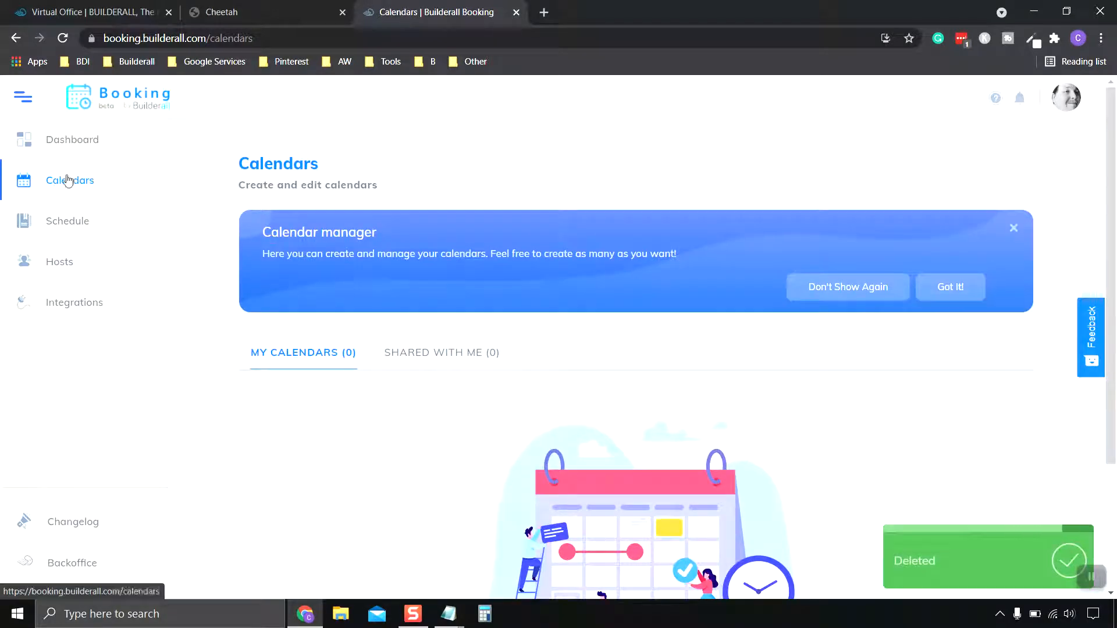
{"action": "left_click", "coordinate": [70, 145]}
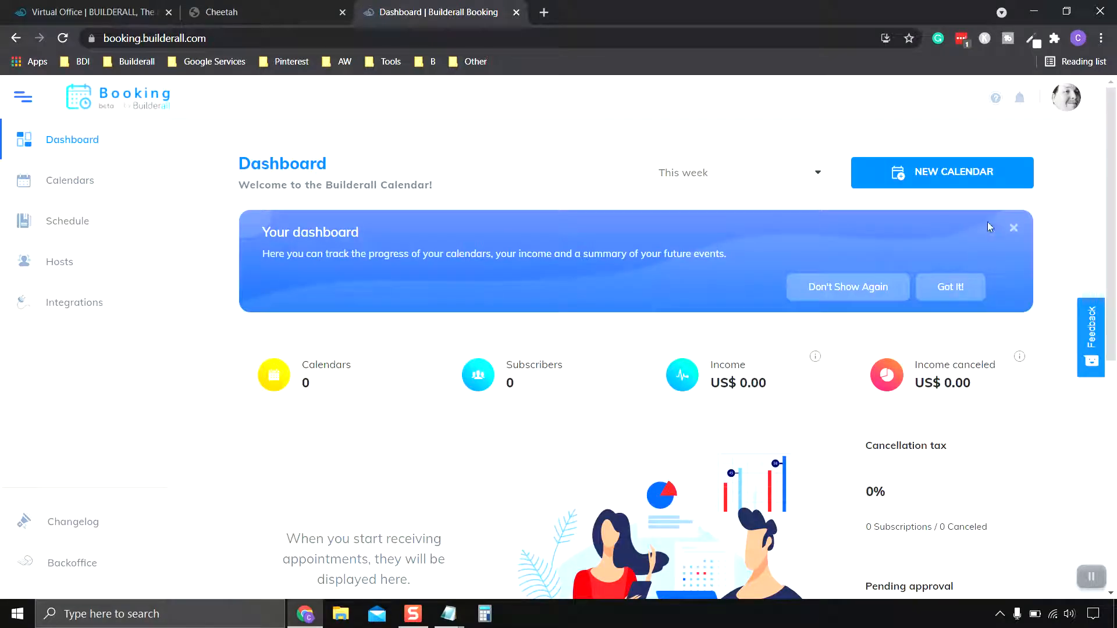
Create a Consultation calendar titled 'Vet Appointment Calendar' using the title suggestion.
{"action": "left_click", "coordinate": [954, 183]}
{"action": "scroll", "coordinate": [368, 399], "scroll_direction": "down", "scroll_amount": 2}
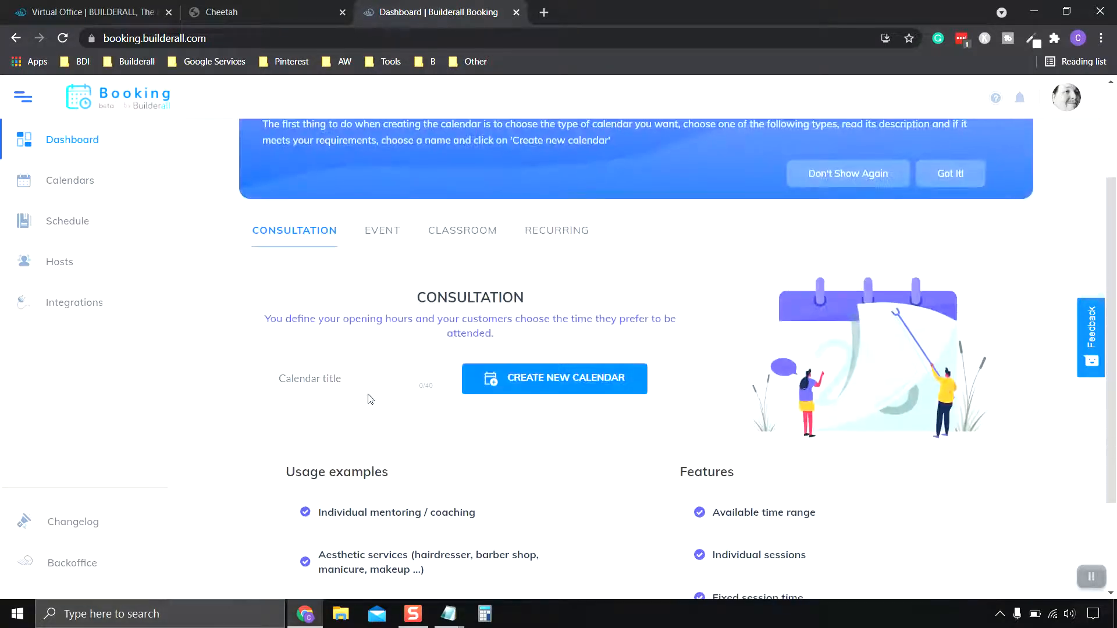
{"action": "left_click", "coordinate": [366, 388]}
{"action": "type", "text": "V"}
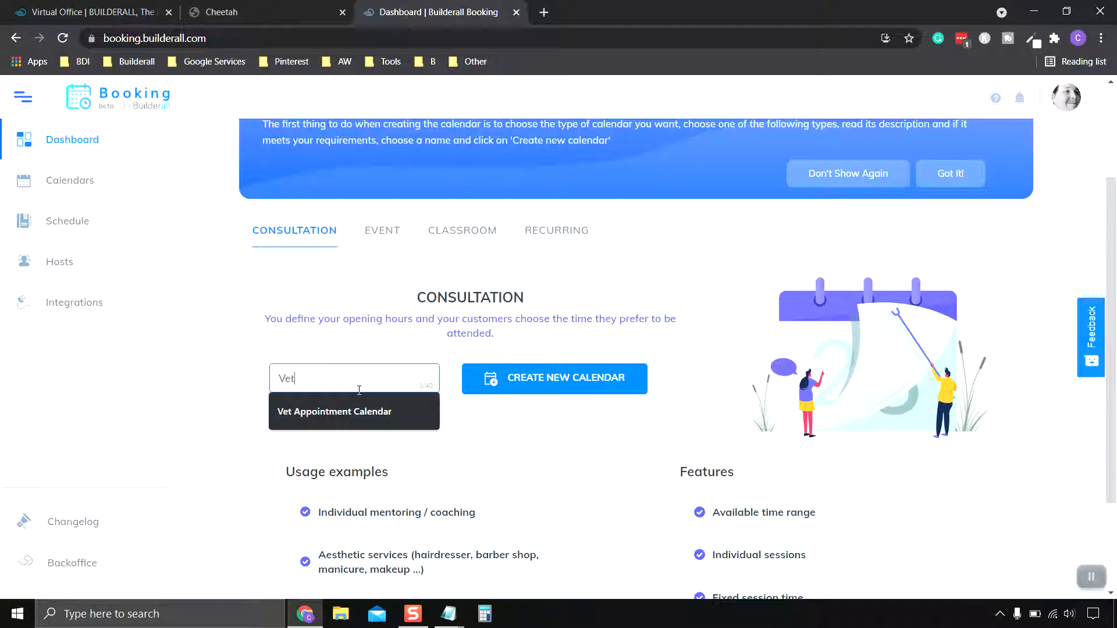
{"action": "type", "text": "et"}
{"action": "left_click", "coordinate": [359, 409]}
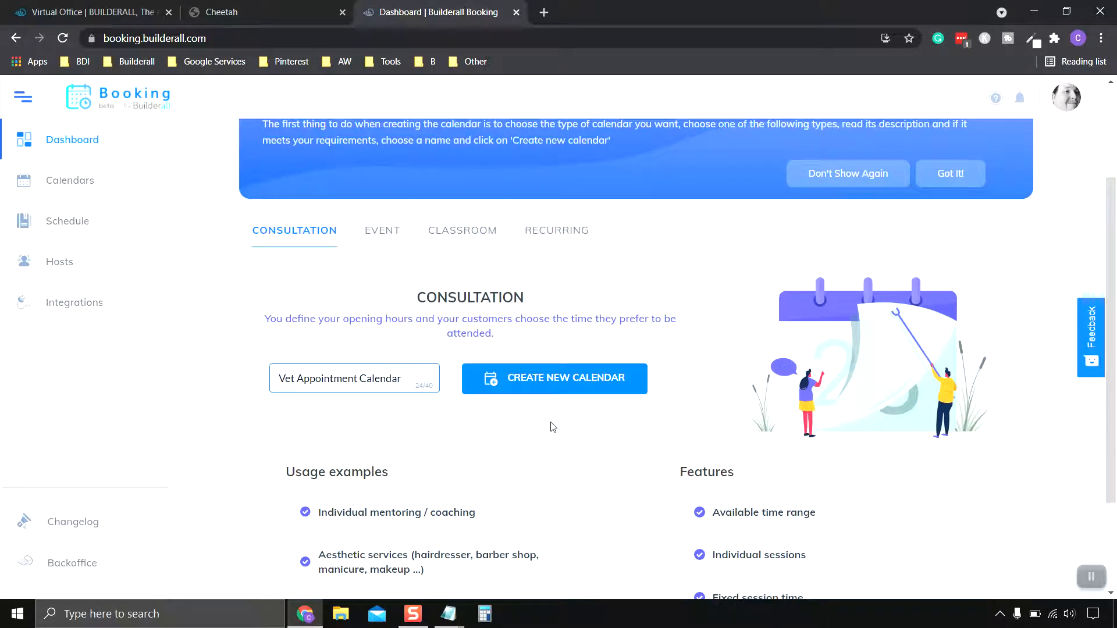
{"action": "scroll", "coordinate": [553, 427], "scroll_direction": "down", "scroll_amount": 2}
{"action": "scroll", "coordinate": [553, 427], "scroll_direction": "up", "scroll_amount": 2}
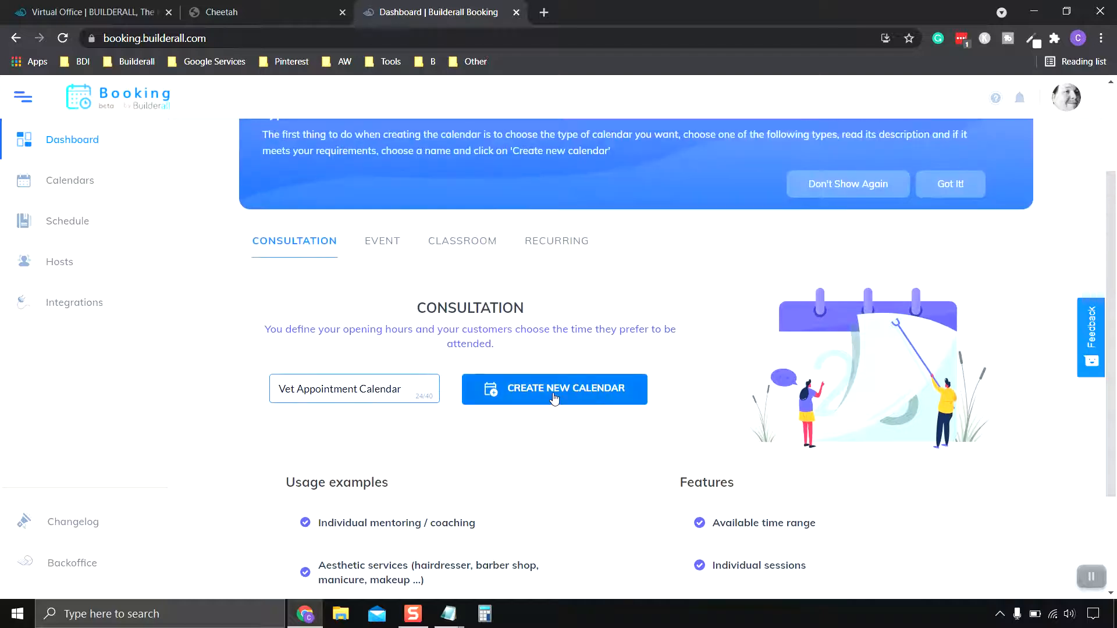
{"action": "left_click", "coordinate": [553, 396]}
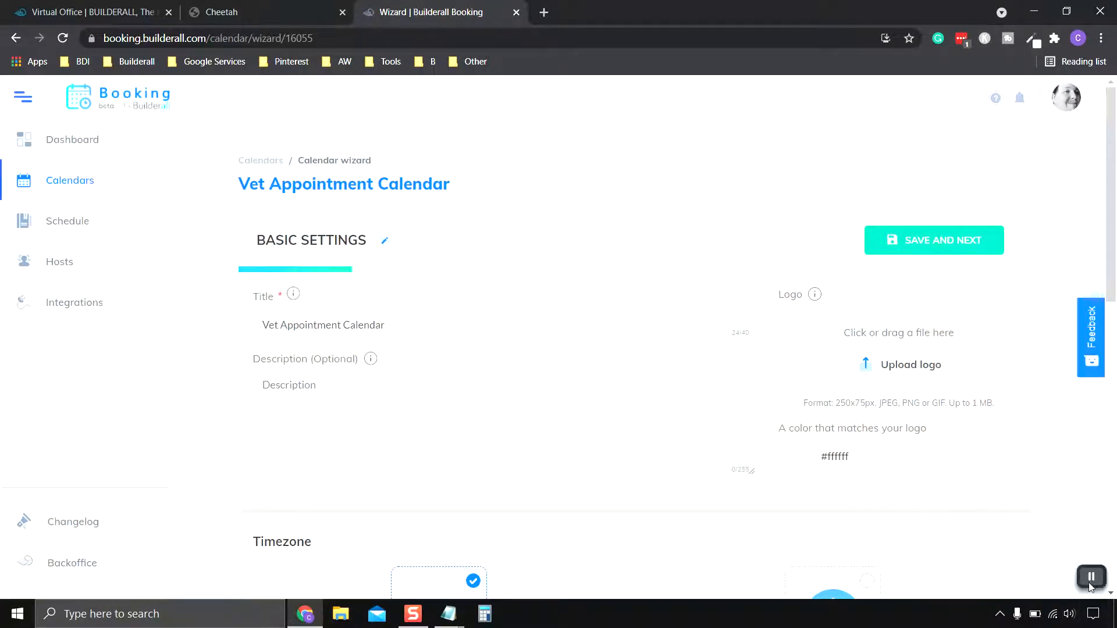
Upload the 'Animal Rescue Clinic Booking Logo' image from Pictures as the calendar logo.
{"action": "scroll", "coordinate": [727, 474], "scroll_direction": "down", "scroll_amount": 2}
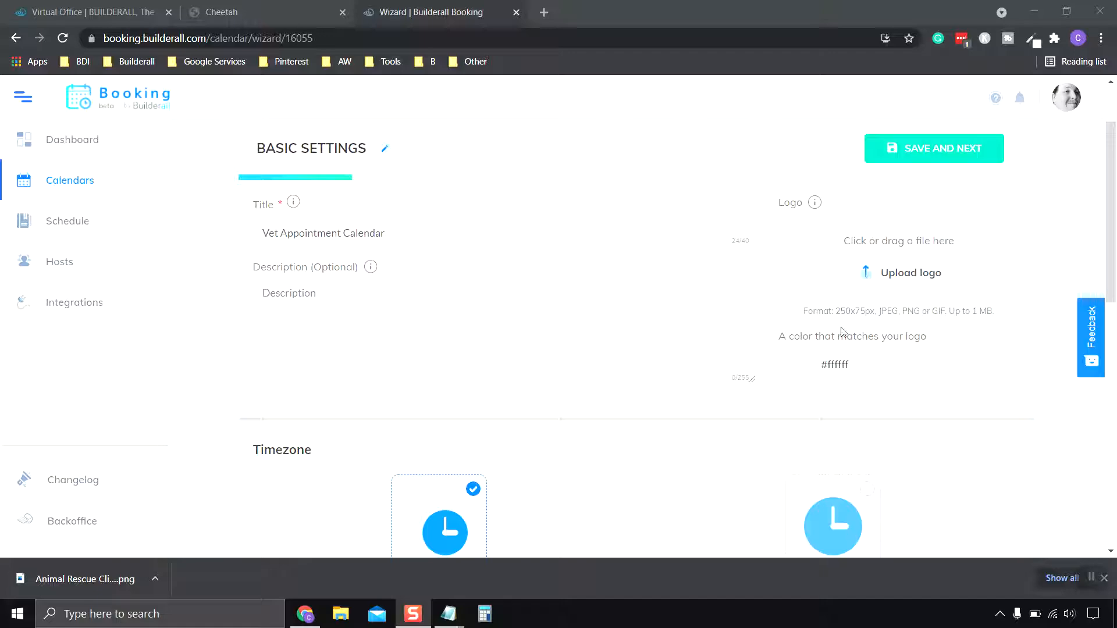
{"action": "left_click", "coordinate": [873, 271]}
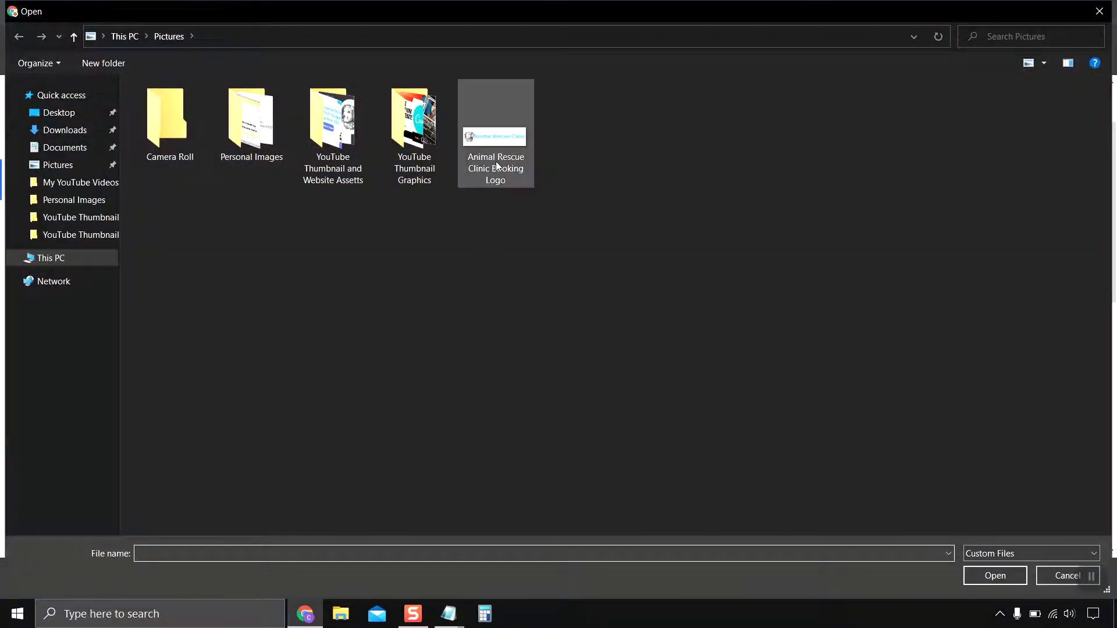
{"action": "double_click", "coordinate": [497, 166]}
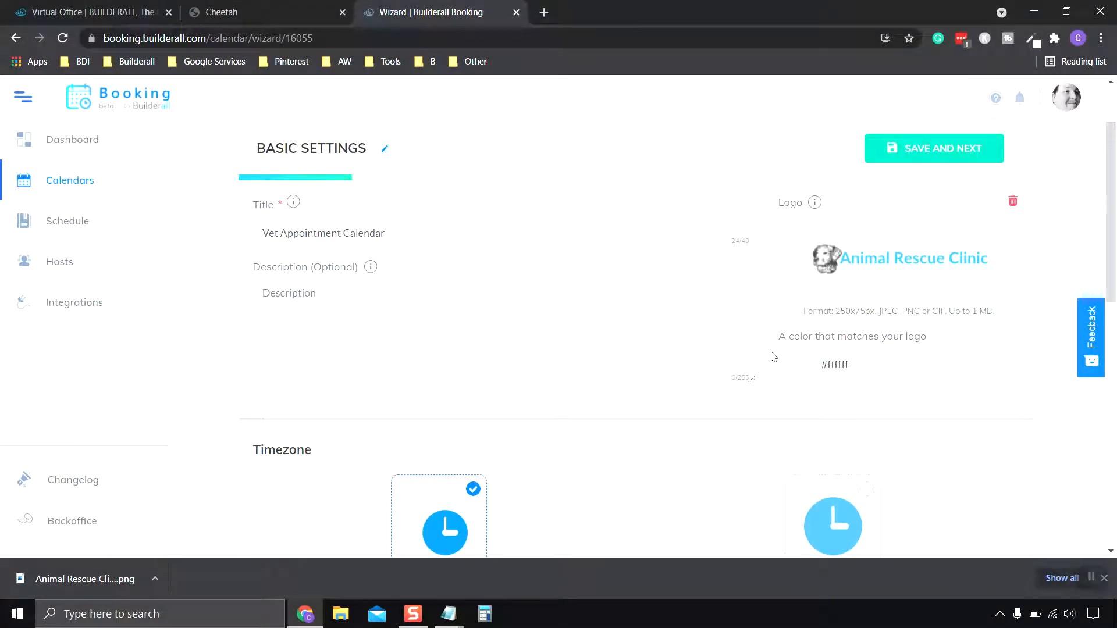
{"action": "mouse_move", "coordinate": [829, 282]}
Enter the description 'Please Choose A Time and Date For Your Pet's Appointment. Thank You'.
{"action": "left_click", "coordinate": [337, 293]}
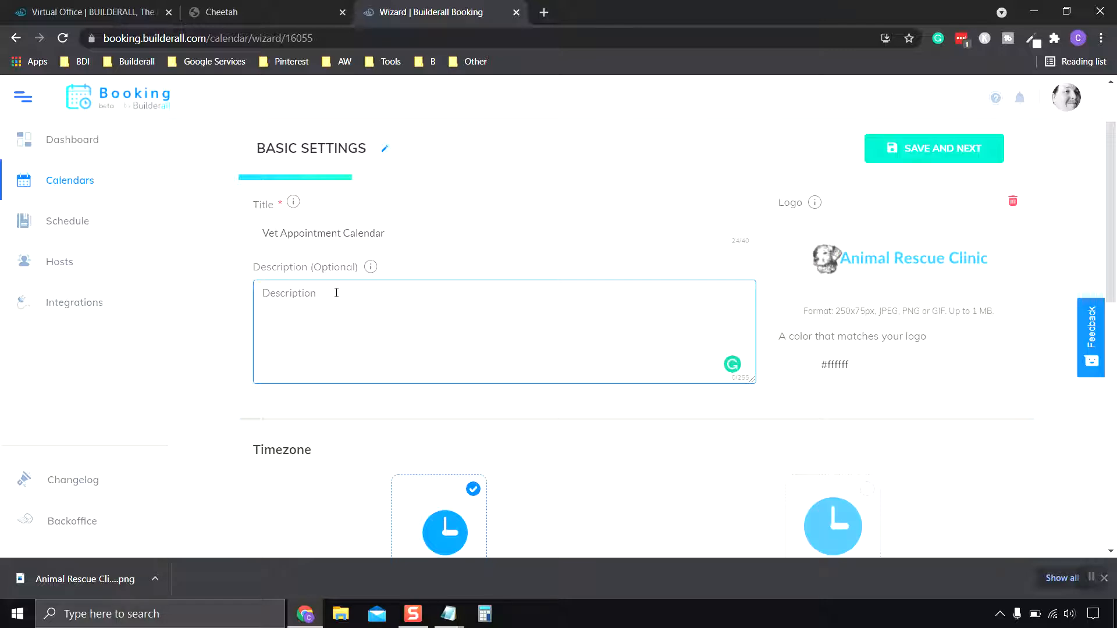
{"action": "type", "text": "Please Ch"}
{"action": "type", "text": "me and Da"}
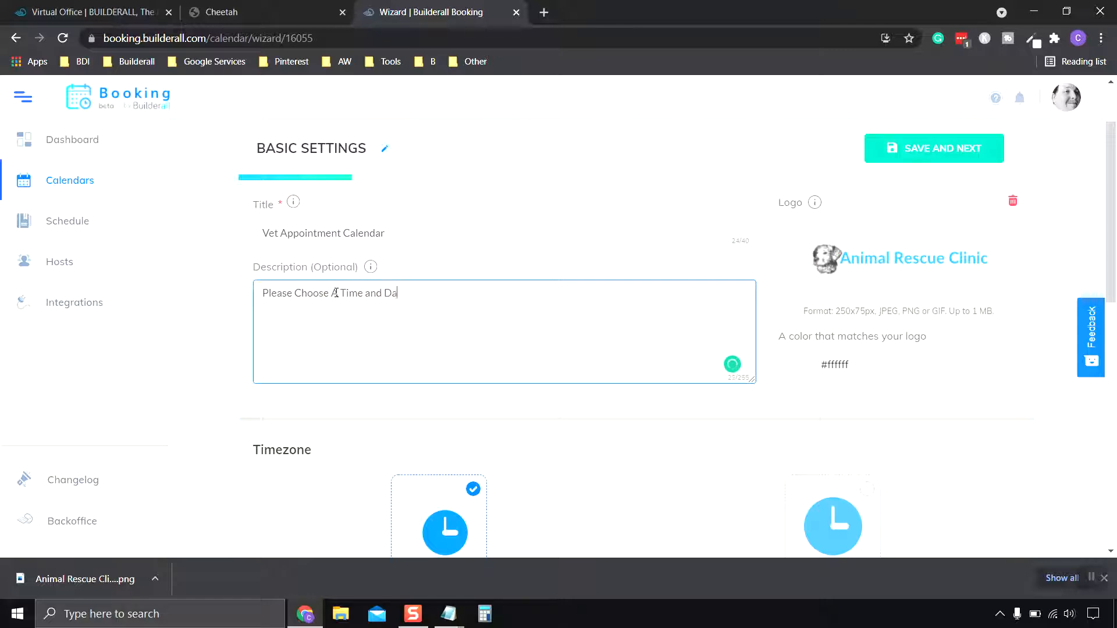
{"action": "type", "text": "te For Your Pet's Appointment"}
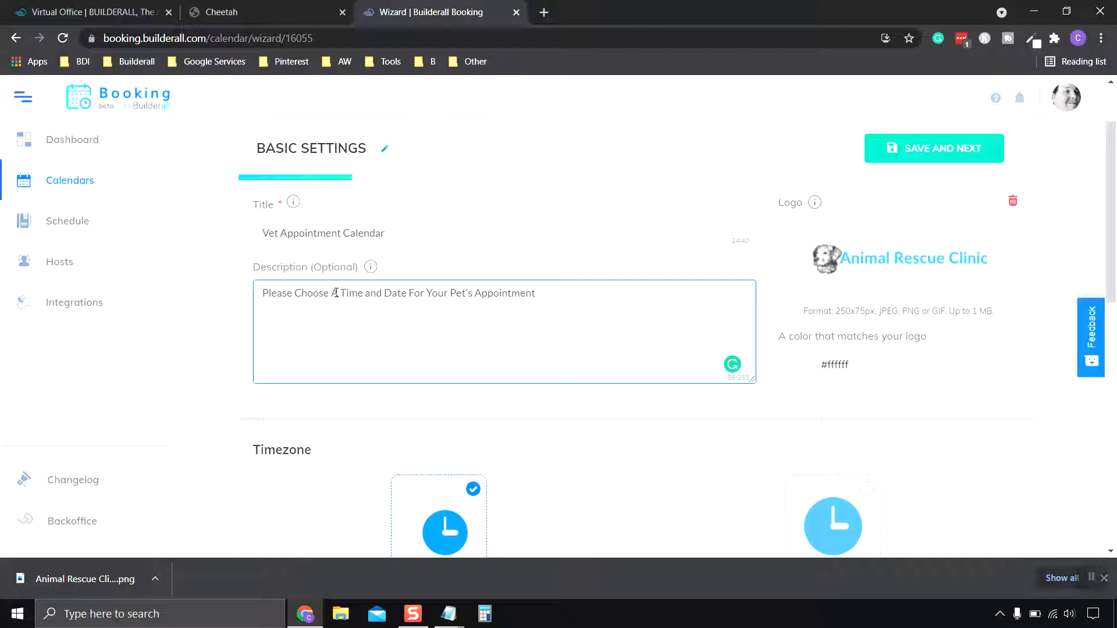
{"action": "type", "text": ". Thank Thank"}
{"action": "key", "text": "BackSpace"}
{"action": "key", "text": "BackSpace"}
{"action": "key", "text": "BackSpace"}
{"action": "key", "text": "BackSpace"}
{"action": "key", "text": "BackSpace"}
{"action": "type", "text": "You"}
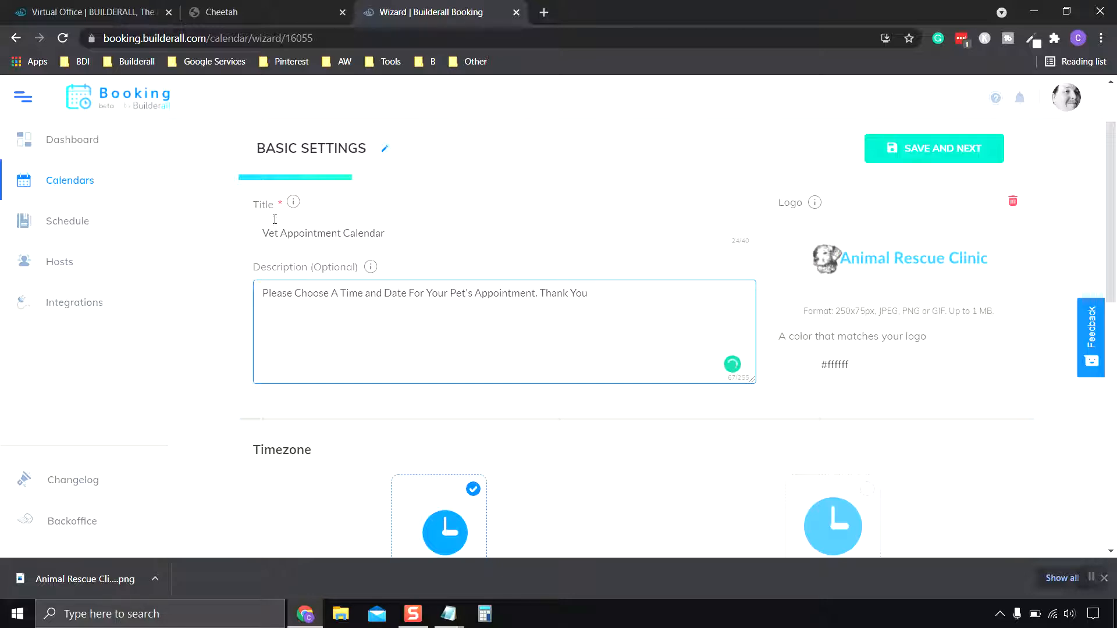
{"action": "left_click", "coordinate": [1092, 578]}
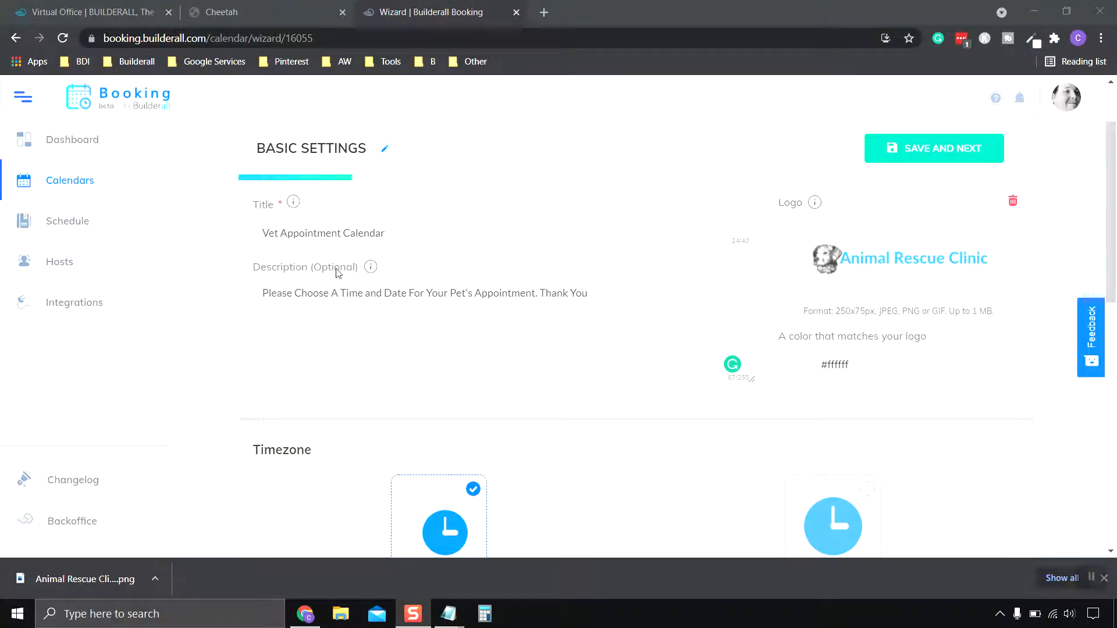
Change the title from Vet Appointment Calendar to 'Animal Rescue Clinic Booking Calendar'.
{"action": "mouse_move", "coordinate": [370, 269]}
{"action": "double_click", "coordinate": [280, 233]}
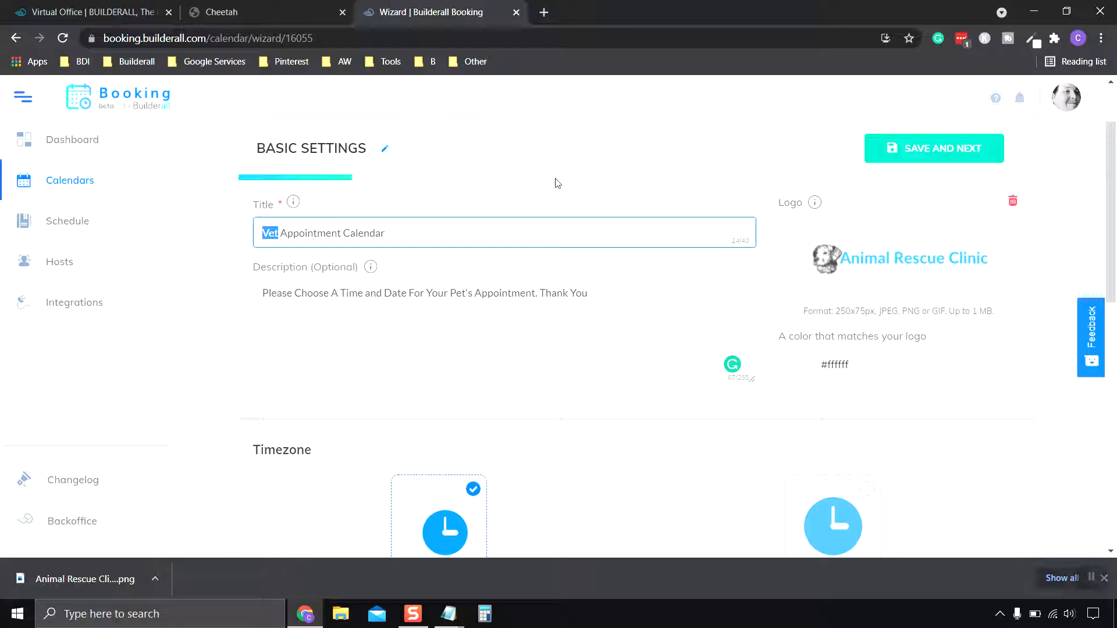
{"action": "type", "text": "Animal"}
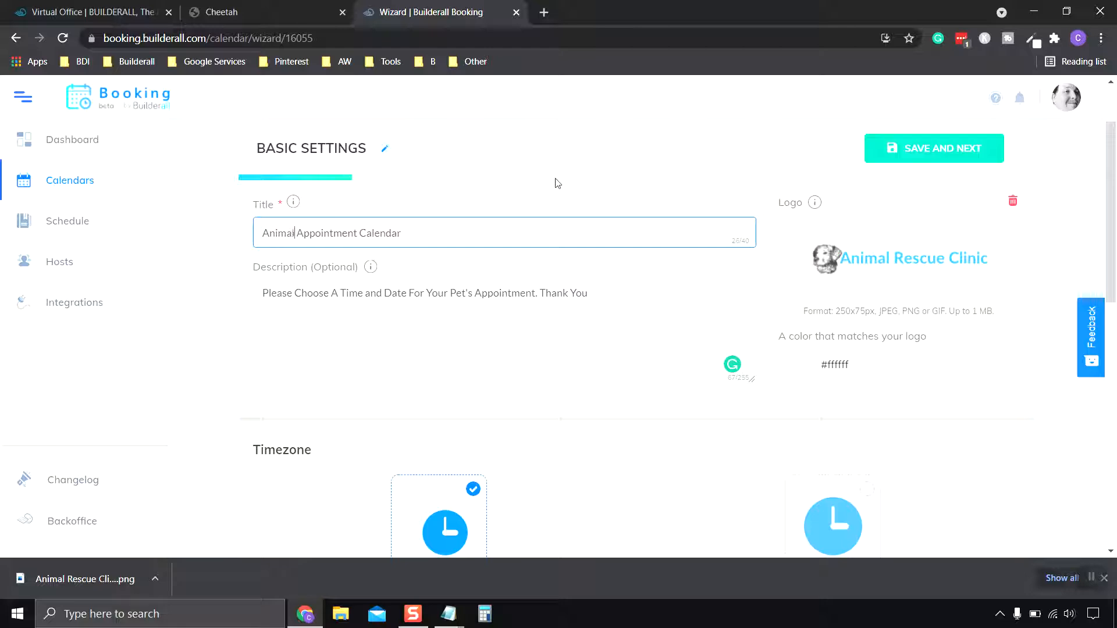
{"action": "type", "text": " Rescue"}
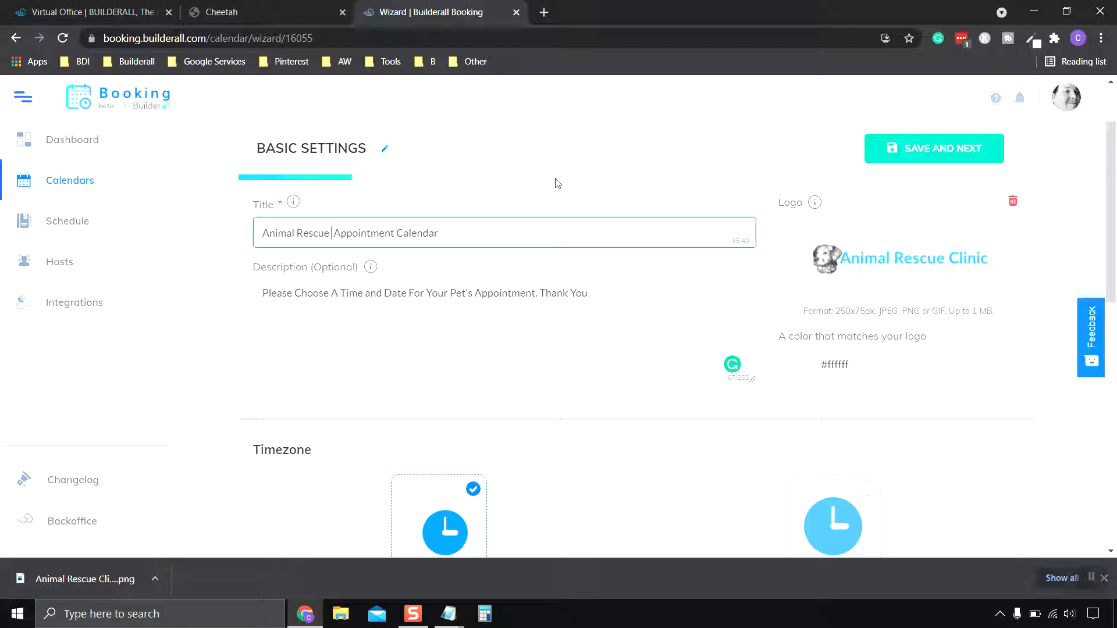
{"action": "type", "text": " Clini"}
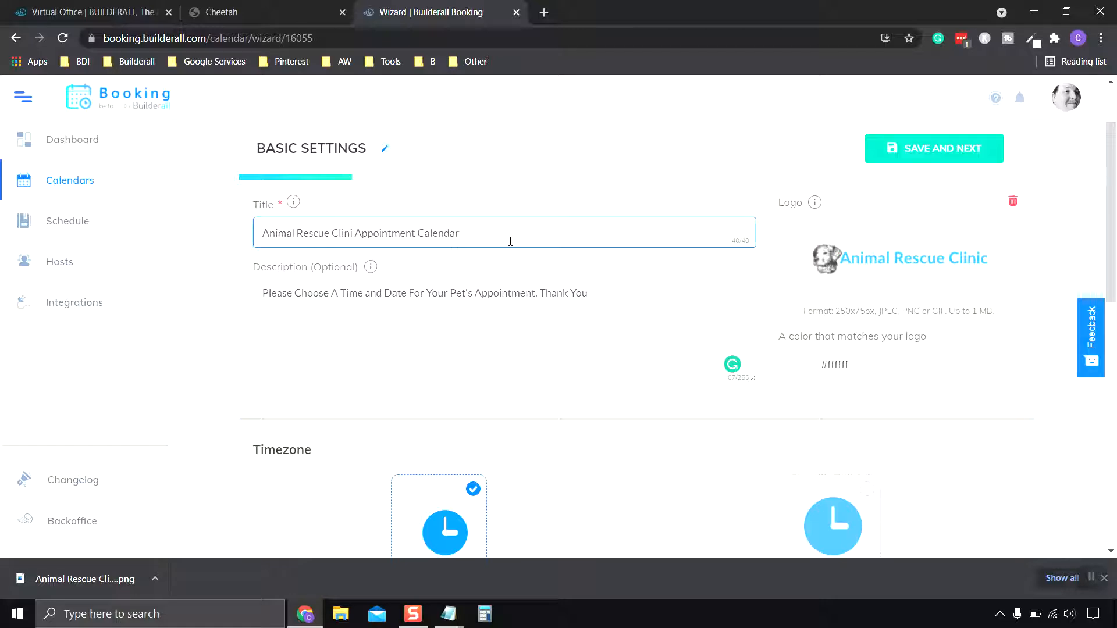
{"action": "left_click_drag", "start_coordinate": [419, 233], "coordinate": [357, 233]}
{"action": "key", "text": "BackSpace"}
{"action": "type", "text": "Bookingc"}
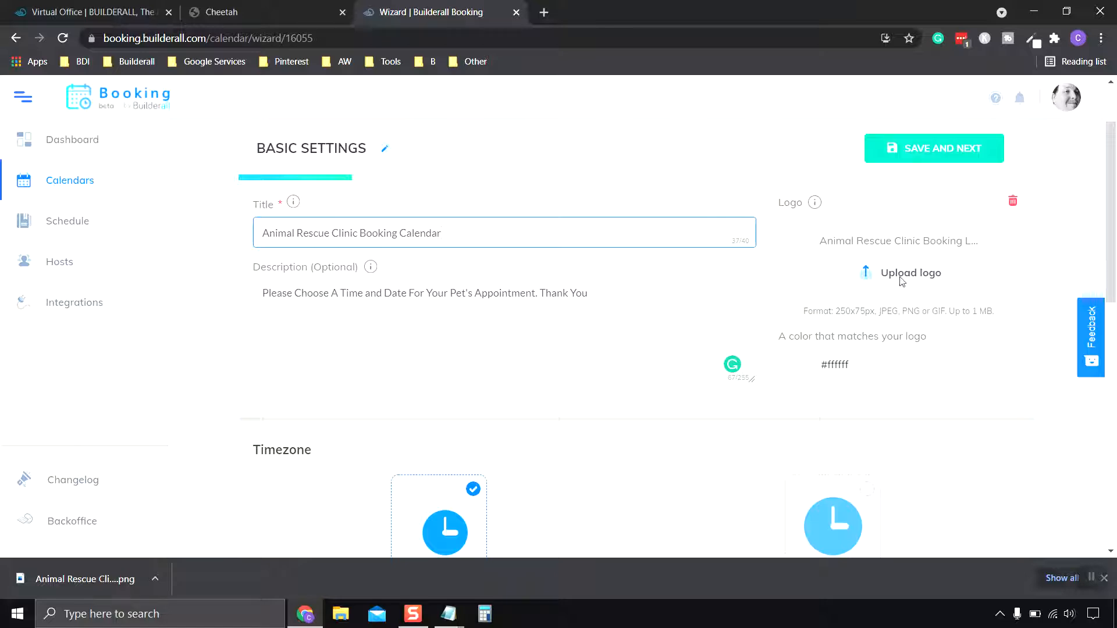
{"action": "scroll", "coordinate": [500, 357], "scroll_direction": "down", "scroll_amount": 3}
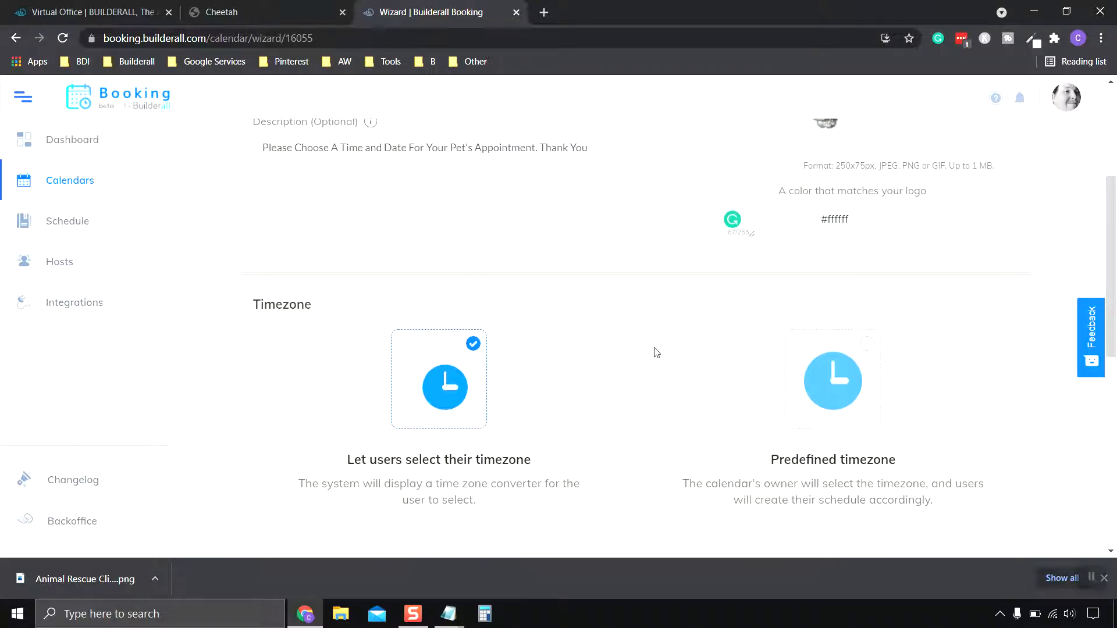
{"action": "scroll", "coordinate": [656, 349], "scroll_direction": "down", "scroll_amount": 1}
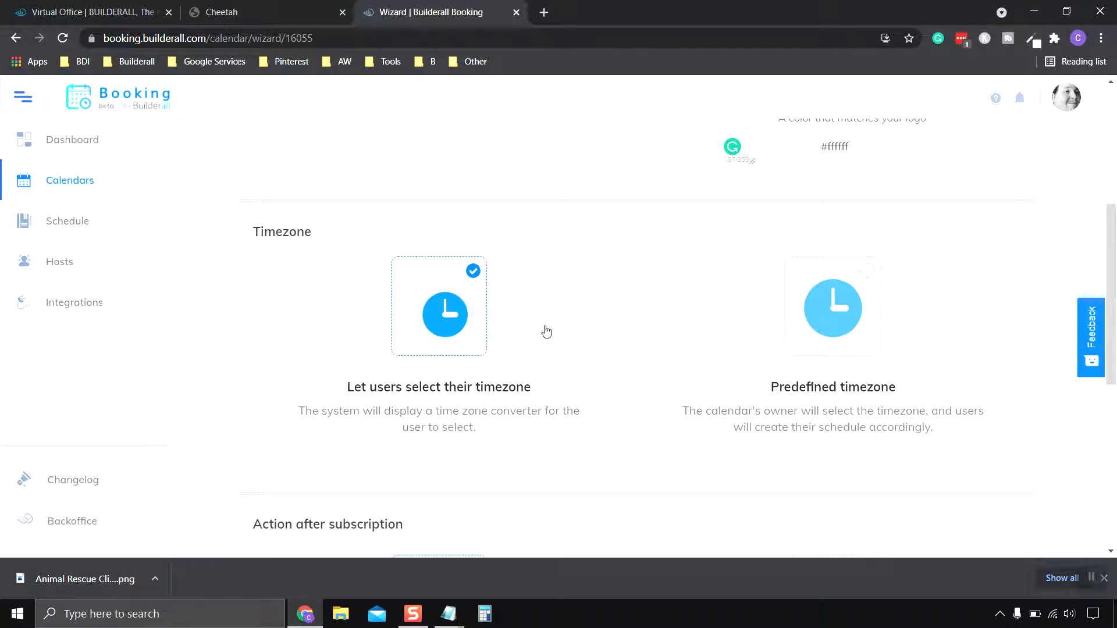
{"action": "scroll", "coordinate": [547, 331], "scroll_direction": "down", "scroll_amount": 6}
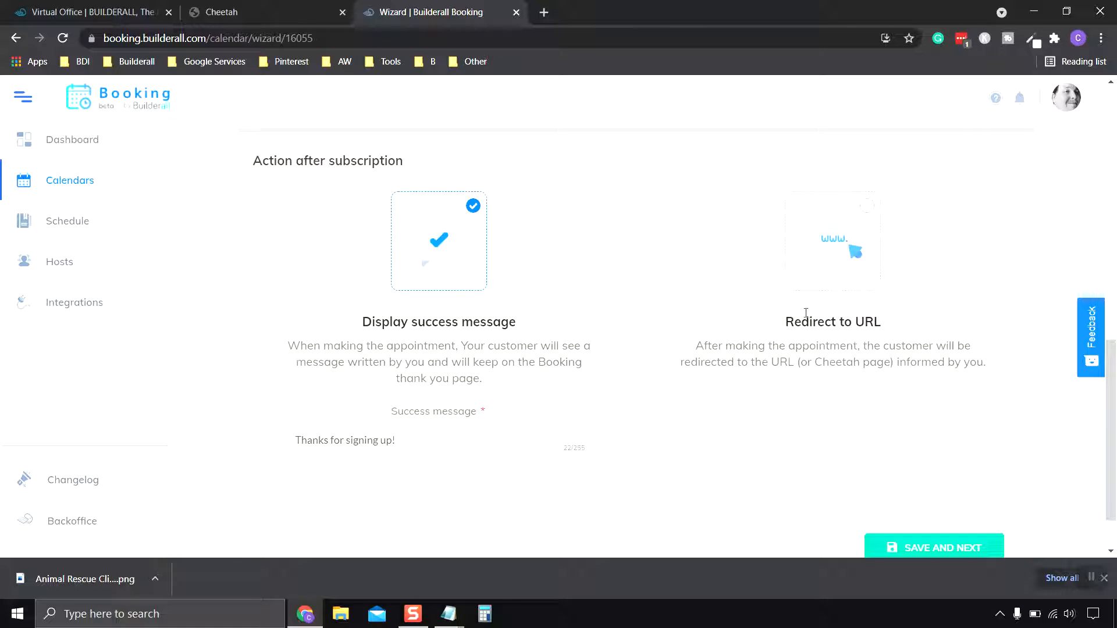
Explore the redirect-after-booking options, browsing Cheetah pages without choosing one.
{"action": "left_click", "coordinate": [861, 226]}
{"action": "scroll", "coordinate": [848, 273], "scroll_direction": "down", "scroll_amount": 3}
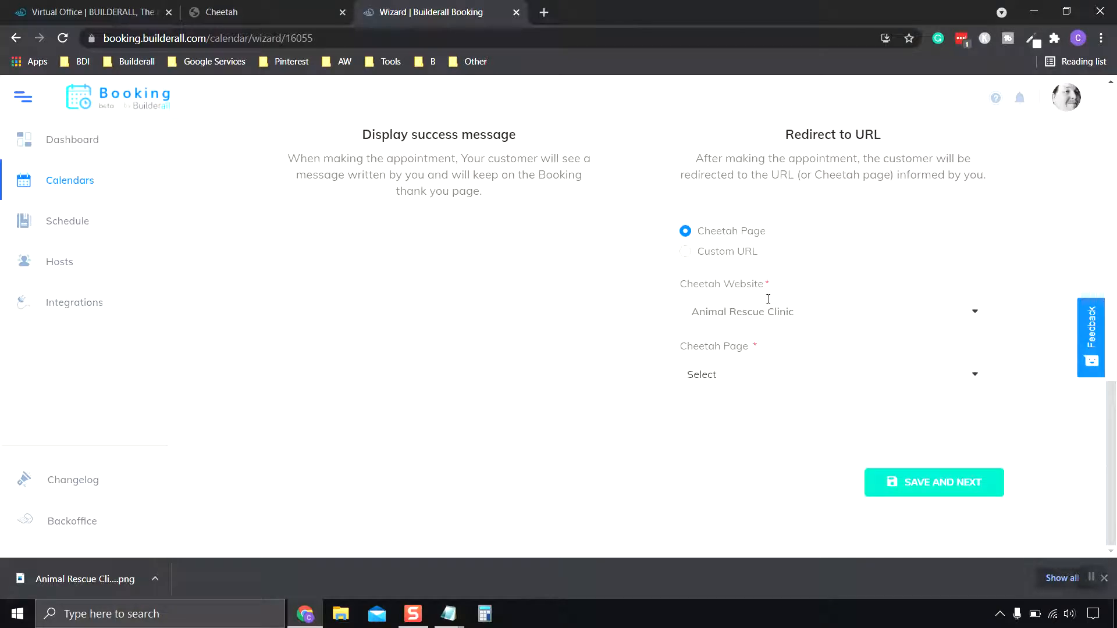
{"action": "left_click", "coordinate": [741, 373]}
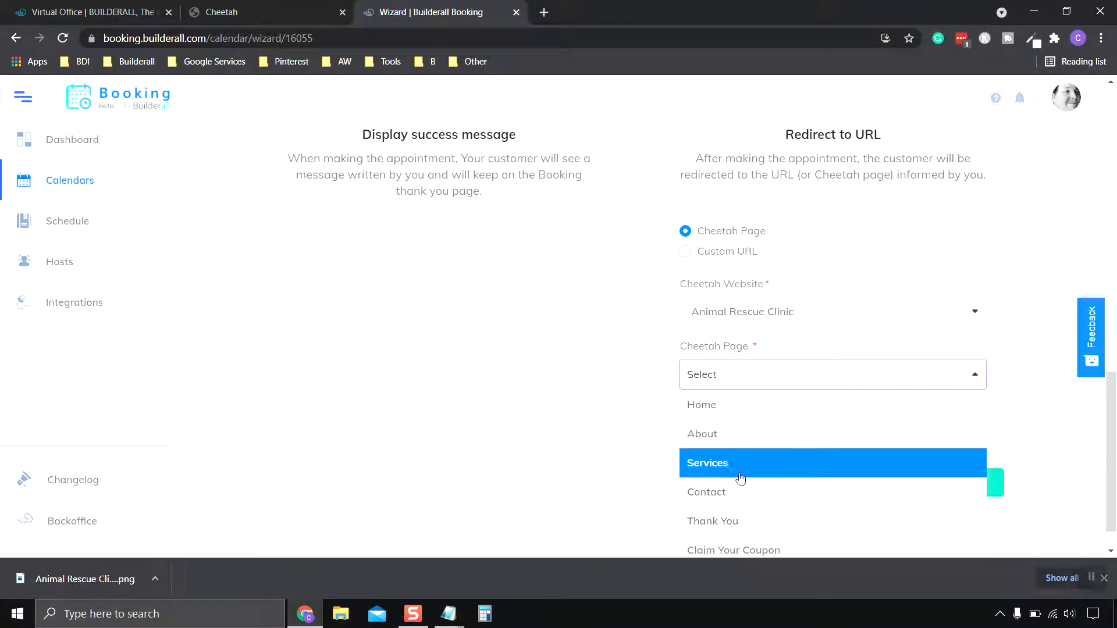
{"action": "scroll", "coordinate": [740, 475], "scroll_direction": "down", "scroll_amount": 1}
{"action": "scroll", "coordinate": [840, 280], "scroll_direction": "up", "scroll_amount": 3}
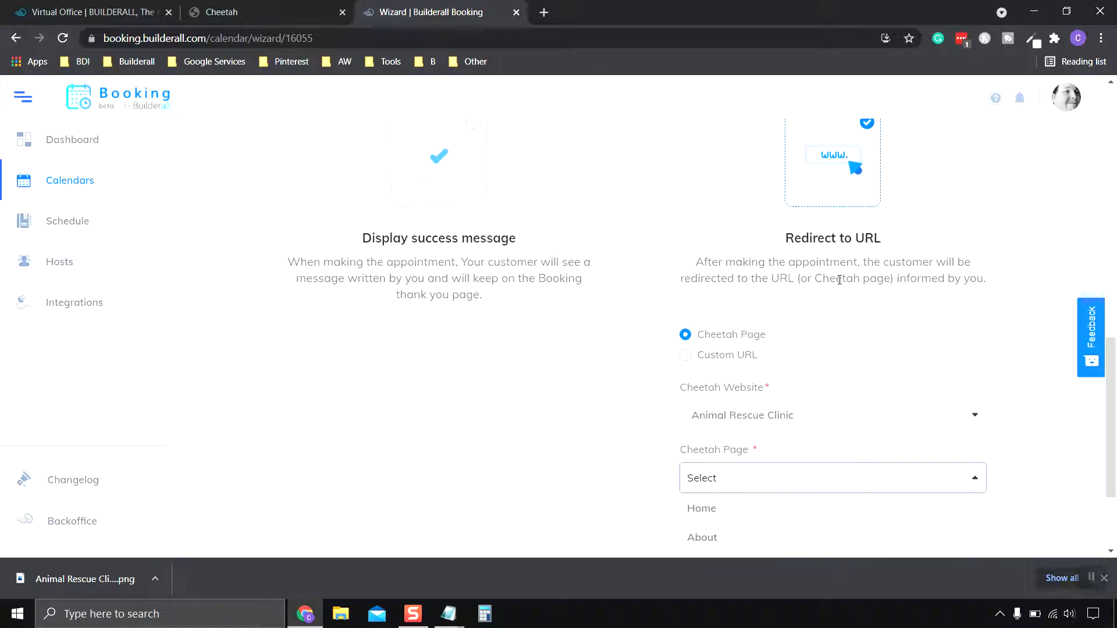
{"action": "scroll", "coordinate": [839, 281], "scroll_direction": "down", "scroll_amount": 3}
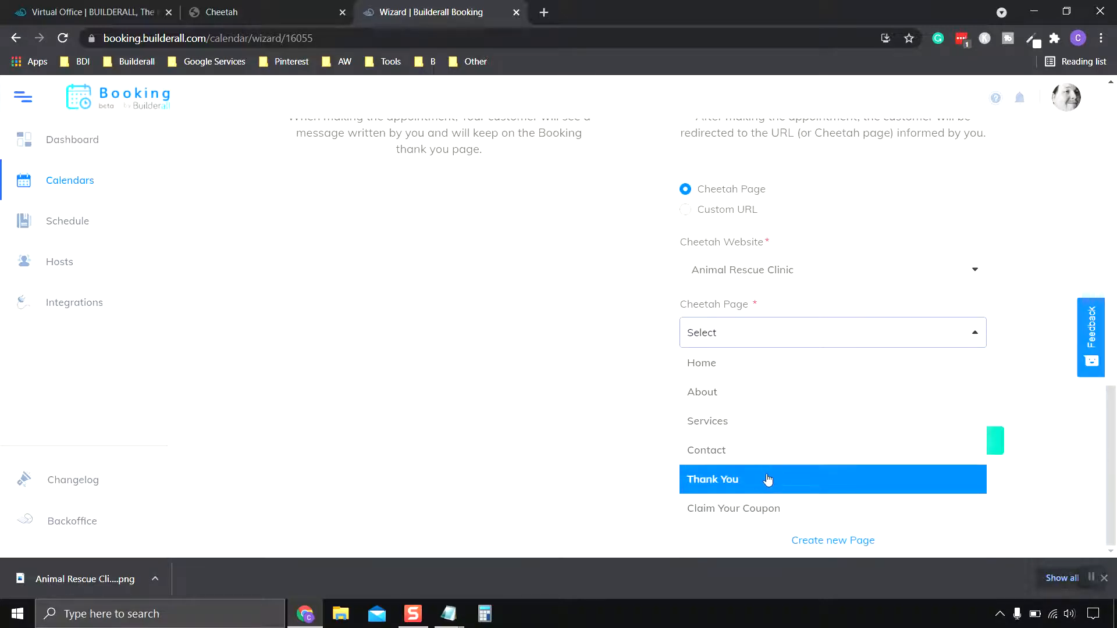
{"action": "scroll", "coordinate": [908, 244], "scroll_direction": "up", "scroll_amount": 2}
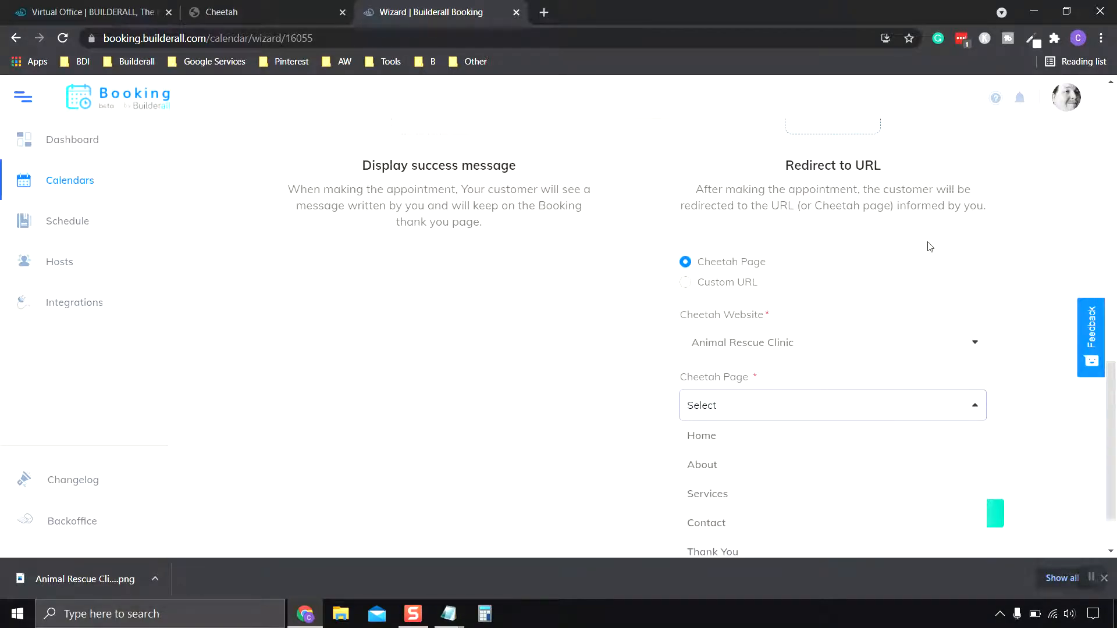
{"action": "left_click", "coordinate": [689, 261]}
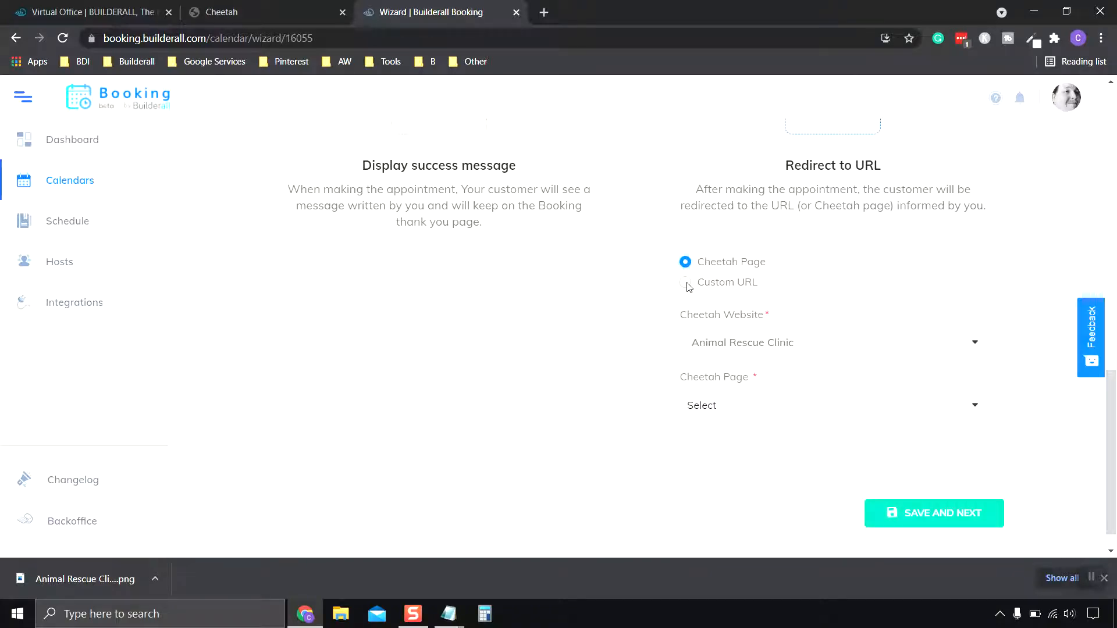
{"action": "left_click", "coordinate": [688, 284]}
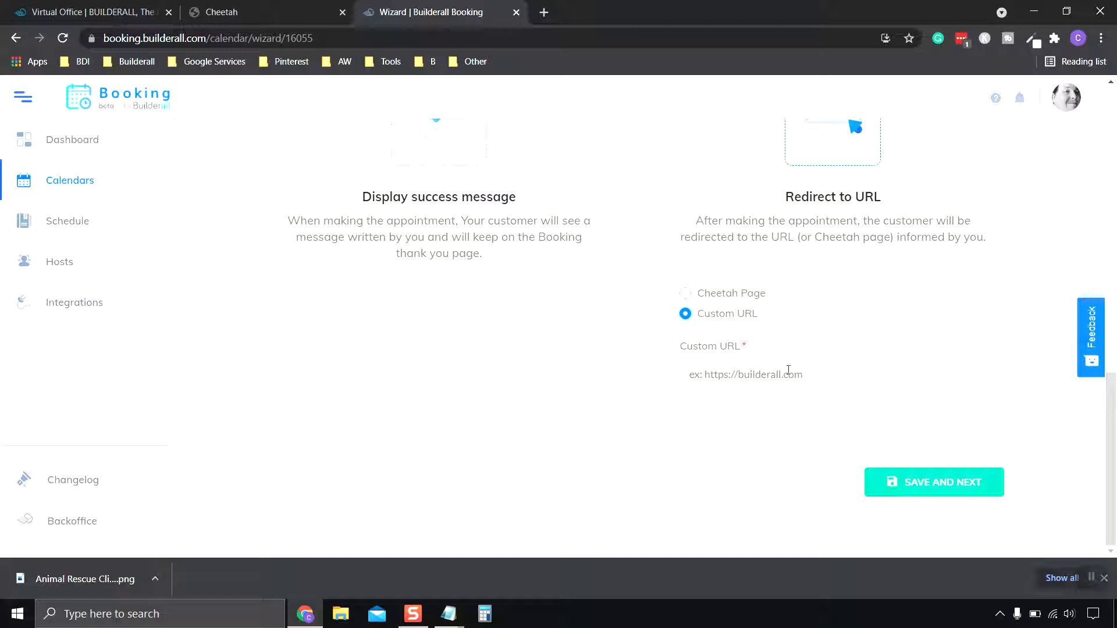
{"action": "left_click", "coordinate": [685, 293]}
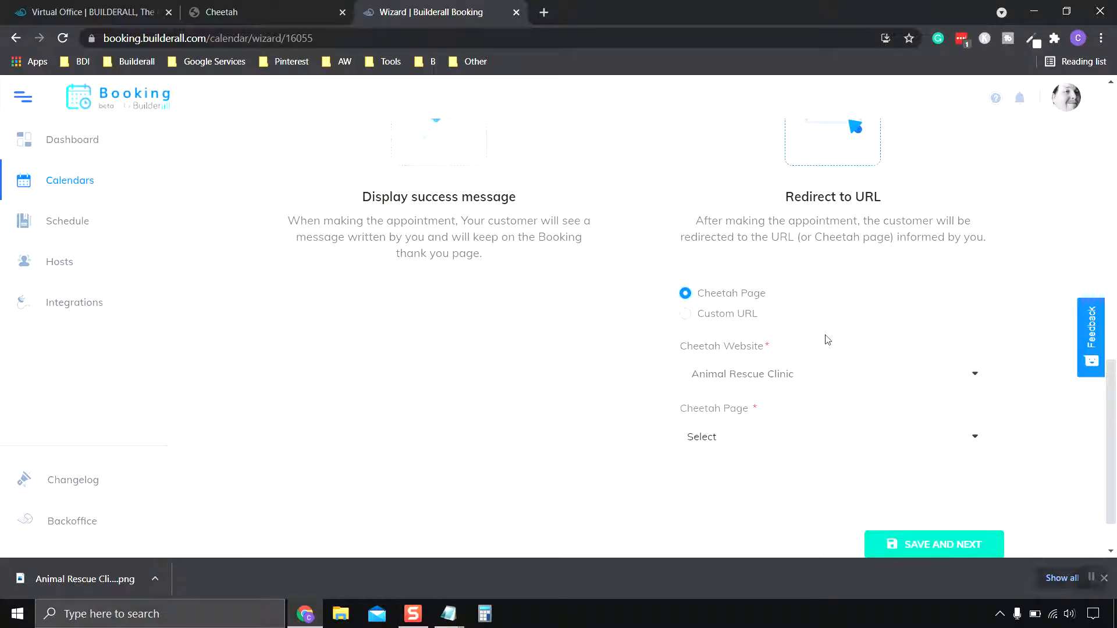
{"action": "scroll", "coordinate": [826, 339], "scroll_direction": "up", "scroll_amount": 5}
{"action": "scroll", "coordinate": [827, 339], "scroll_direction": "down", "scroll_amount": 1}
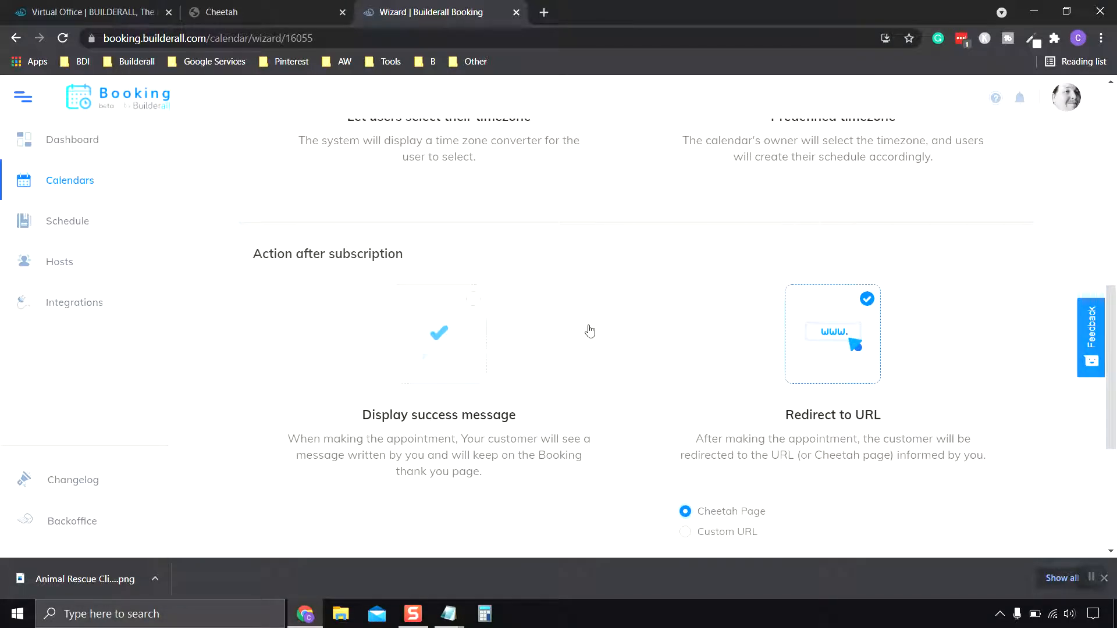
Choose Display success message after booking and check its 'Thanks for signing up!' text.
{"action": "left_click", "coordinate": [473, 308]}
{"action": "scroll", "coordinate": [601, 368], "scroll_direction": "down", "scroll_amount": 2}
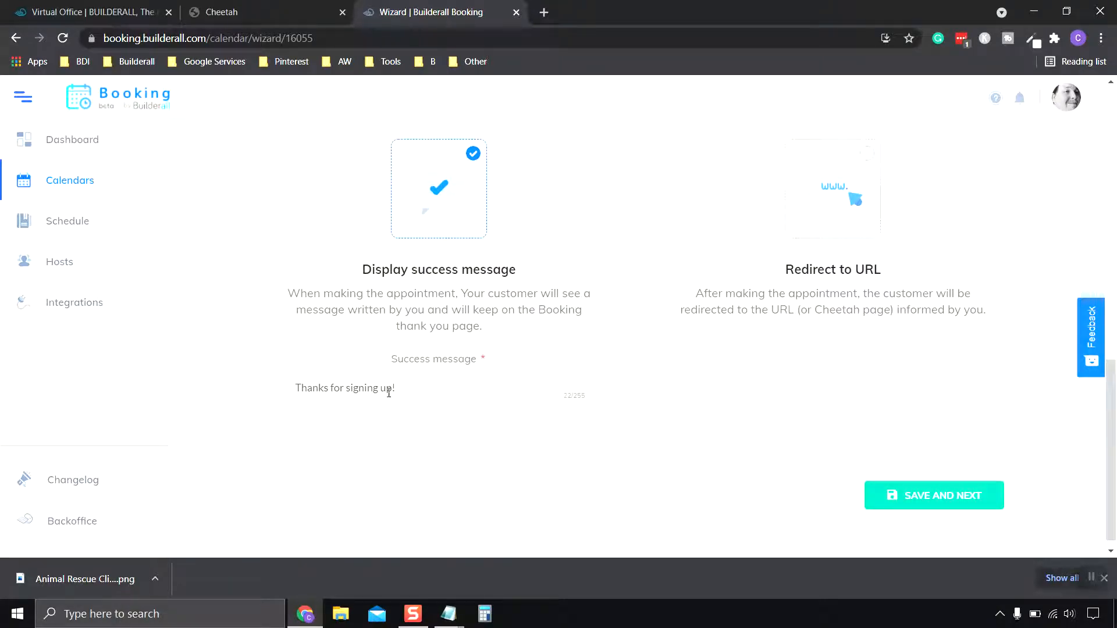
{"action": "left_click", "coordinate": [457, 385]}
{"action": "scroll", "coordinate": [634, 326], "scroll_direction": "up", "scroll_amount": 1}
{"action": "scroll", "coordinate": [638, 354], "scroll_direction": "down", "scroll_amount": 2}
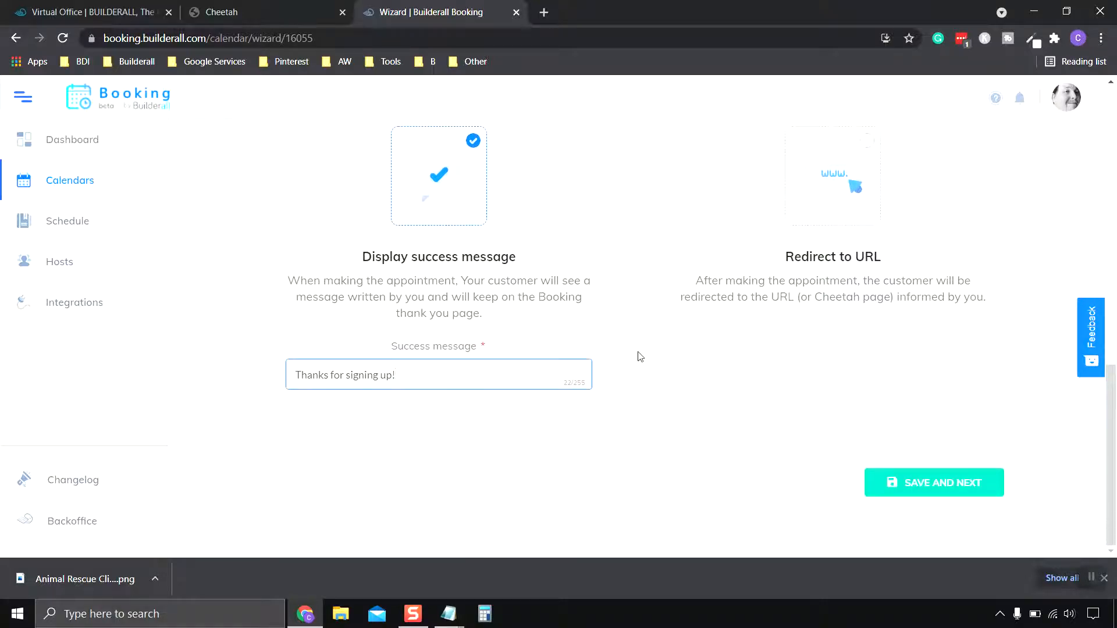
Save the previous step and review Group 1's default 30-minute sessions and 08:00–17:00 hours.
{"action": "left_click", "coordinate": [944, 487]}
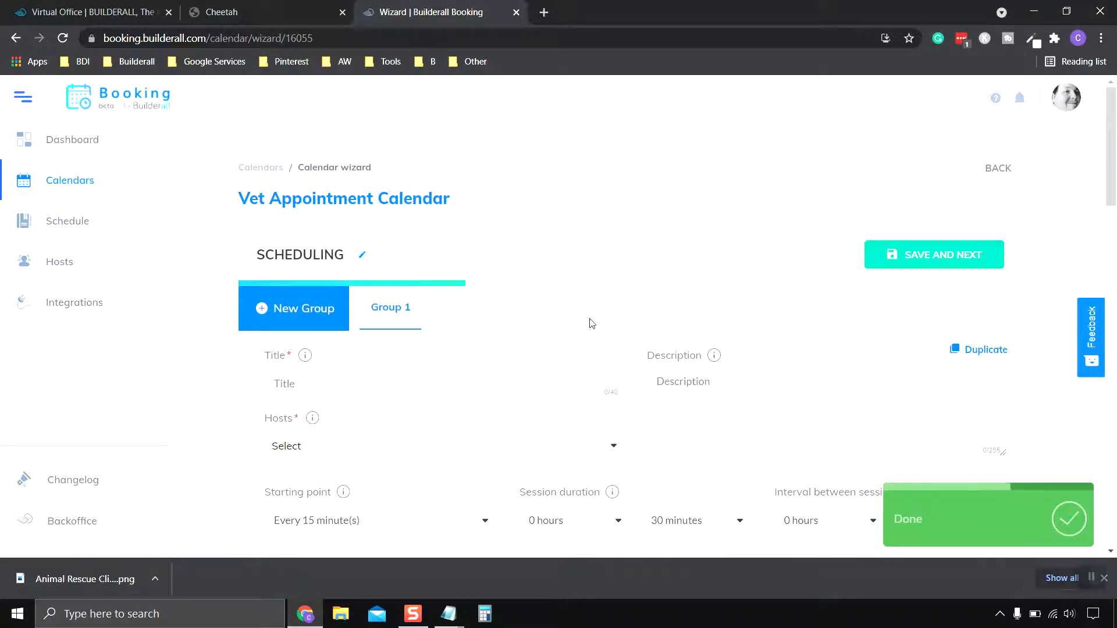
{"action": "scroll", "coordinate": [589, 325], "scroll_direction": "down", "scroll_amount": 3}
{"action": "scroll", "coordinate": [581, 325], "scroll_direction": "down", "scroll_amount": 1}
{"action": "scroll", "coordinate": [576, 326], "scroll_direction": "up", "scroll_amount": 4}
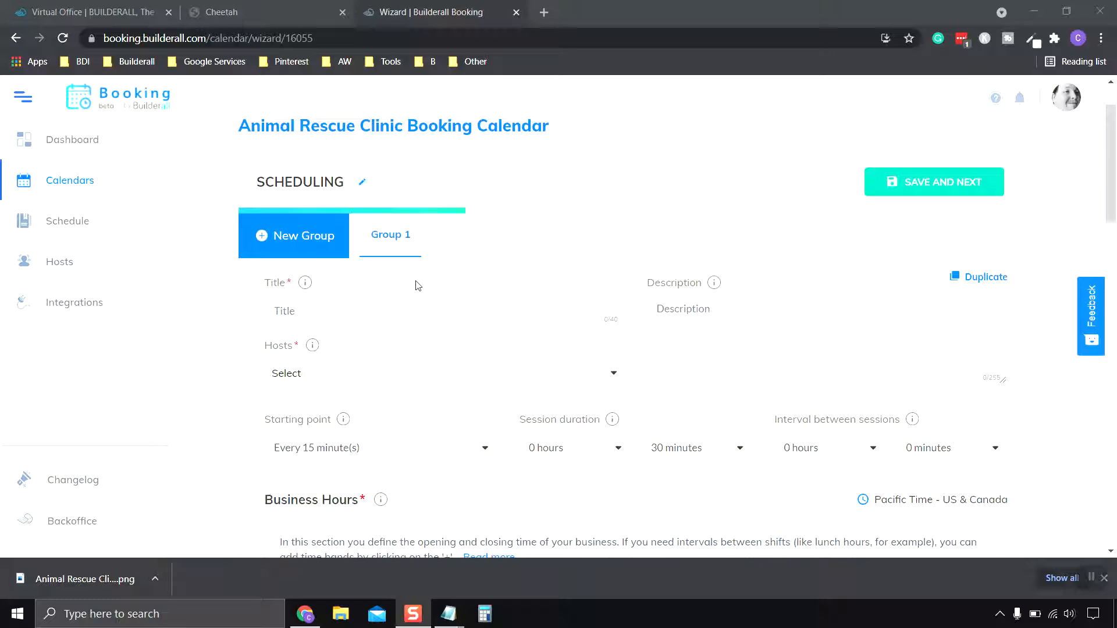
{"action": "scroll", "coordinate": [415, 284], "scroll_direction": "down", "scroll_amount": 1}
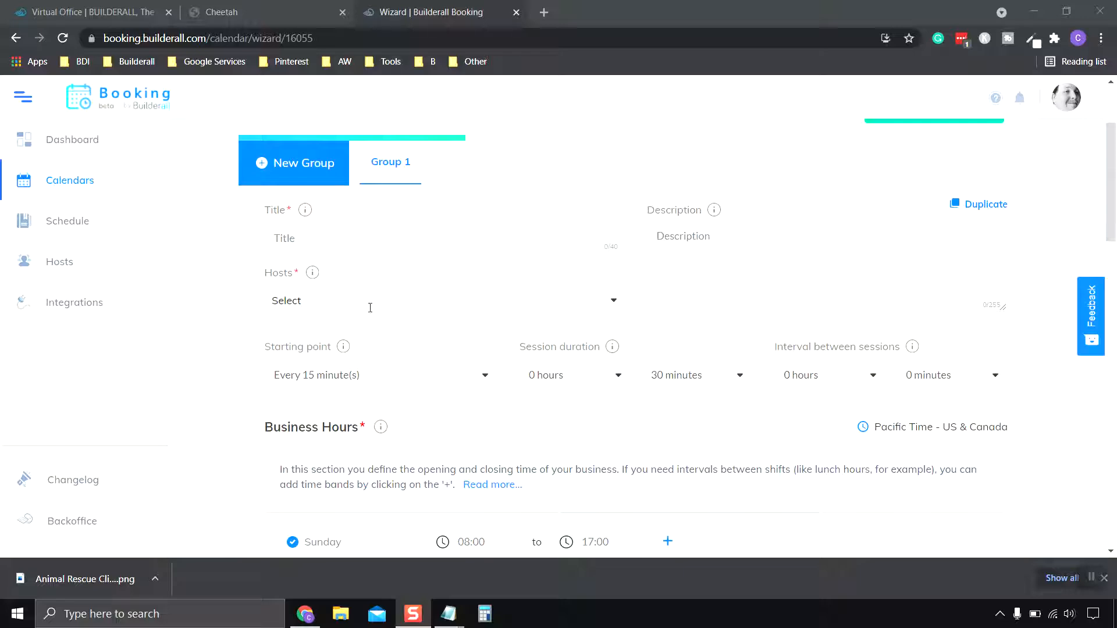
{"action": "scroll", "coordinate": [379, 287], "scroll_direction": "down", "scroll_amount": 1}
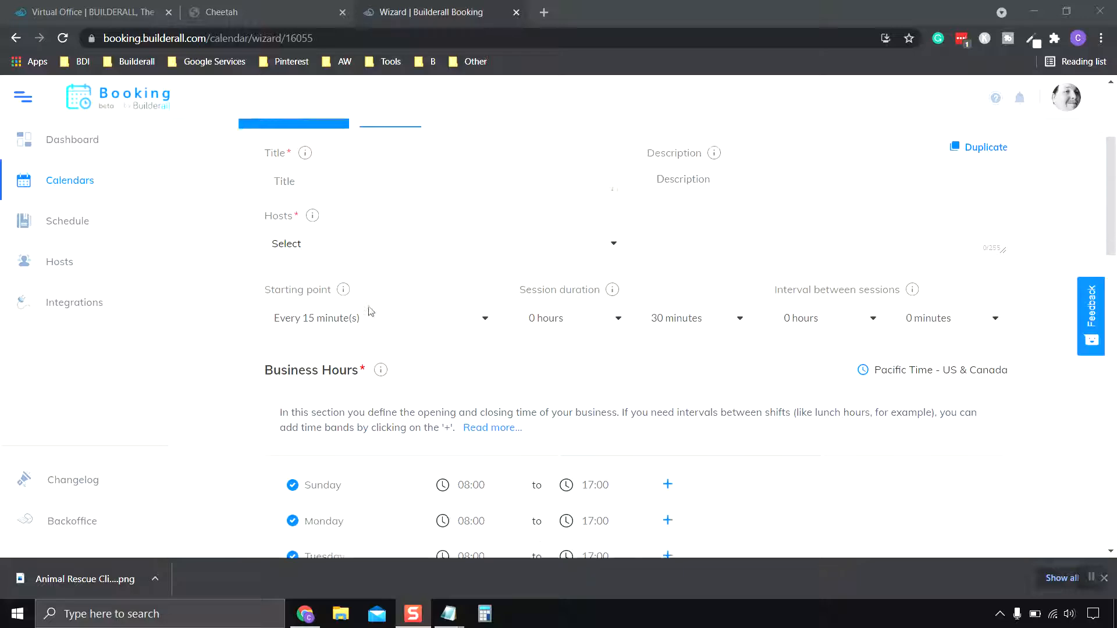
{"action": "scroll", "coordinate": [342, 300], "scroll_direction": "down", "scroll_amount": 10}
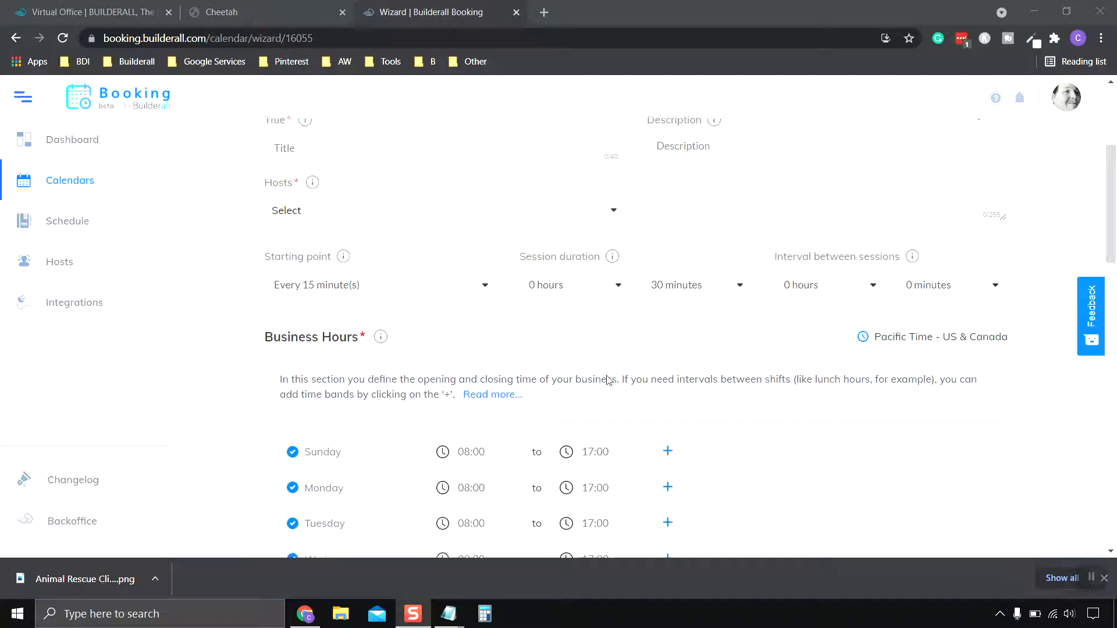
{"action": "scroll", "coordinate": [481, 340], "scroll_direction": "down", "scroll_amount": 8}
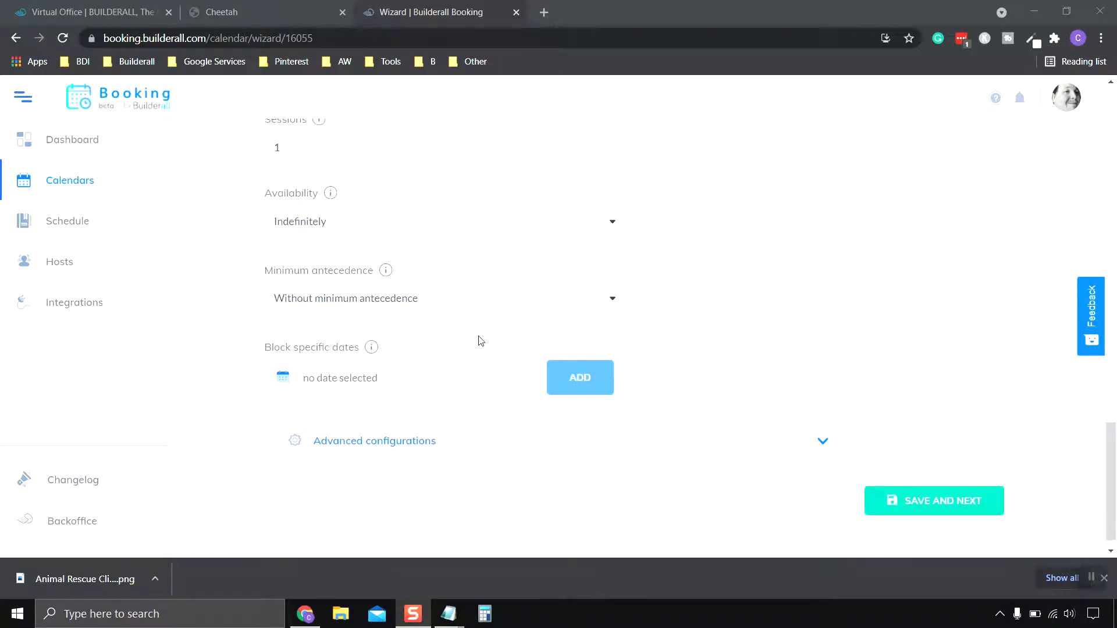
{"action": "scroll", "coordinate": [482, 341], "scroll_direction": "up", "scroll_amount": 20}
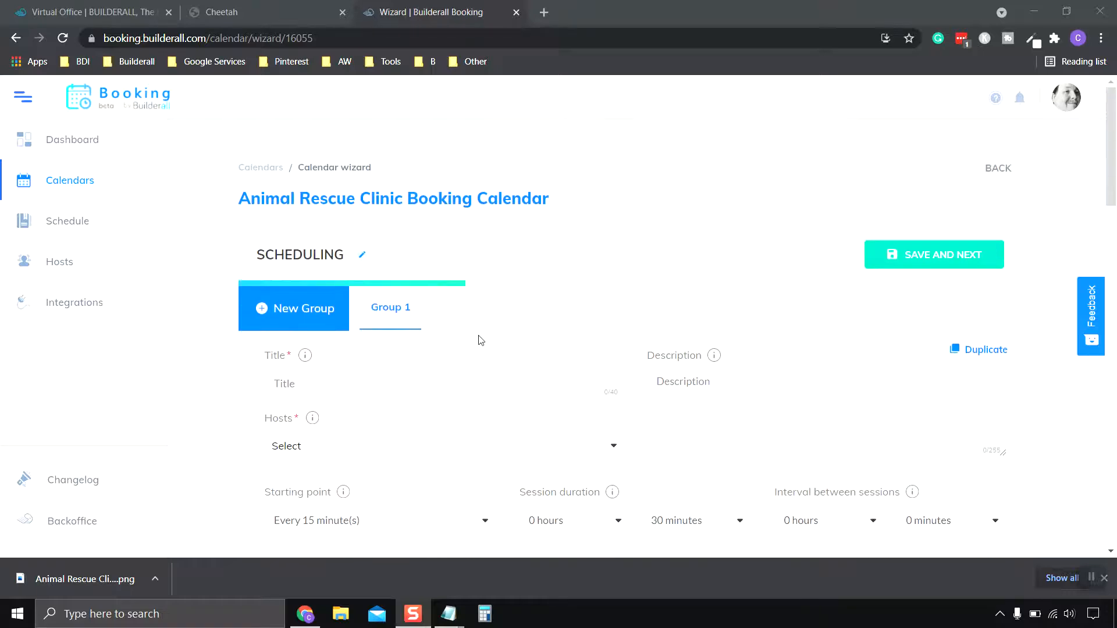
{"action": "scroll", "coordinate": [480, 340], "scroll_direction": "down", "scroll_amount": 1}
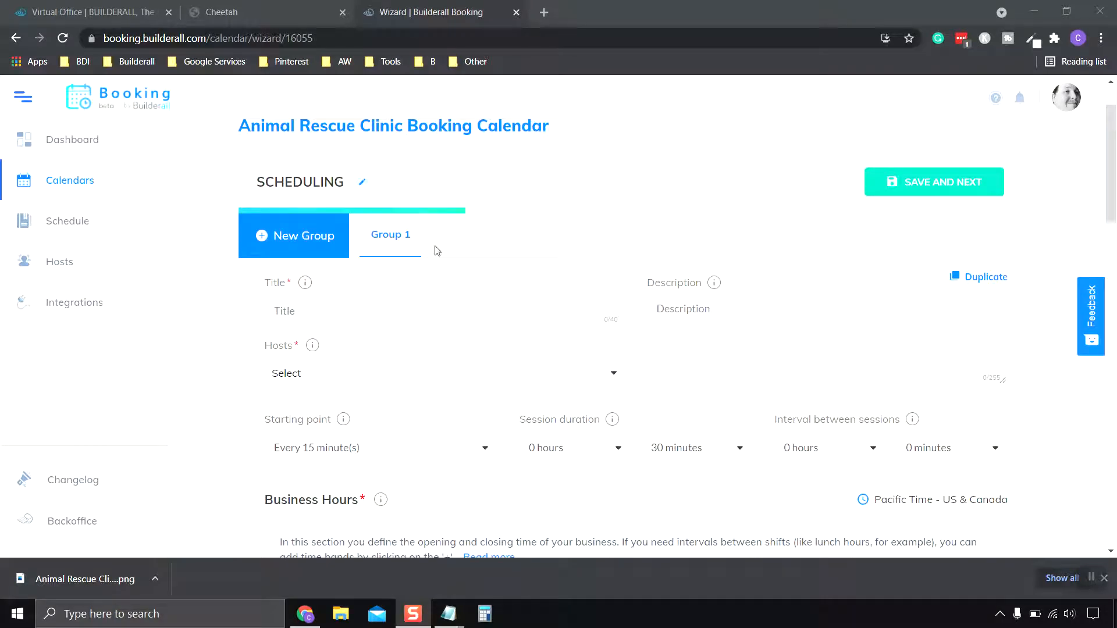
{"action": "left_click", "coordinate": [397, 249]}
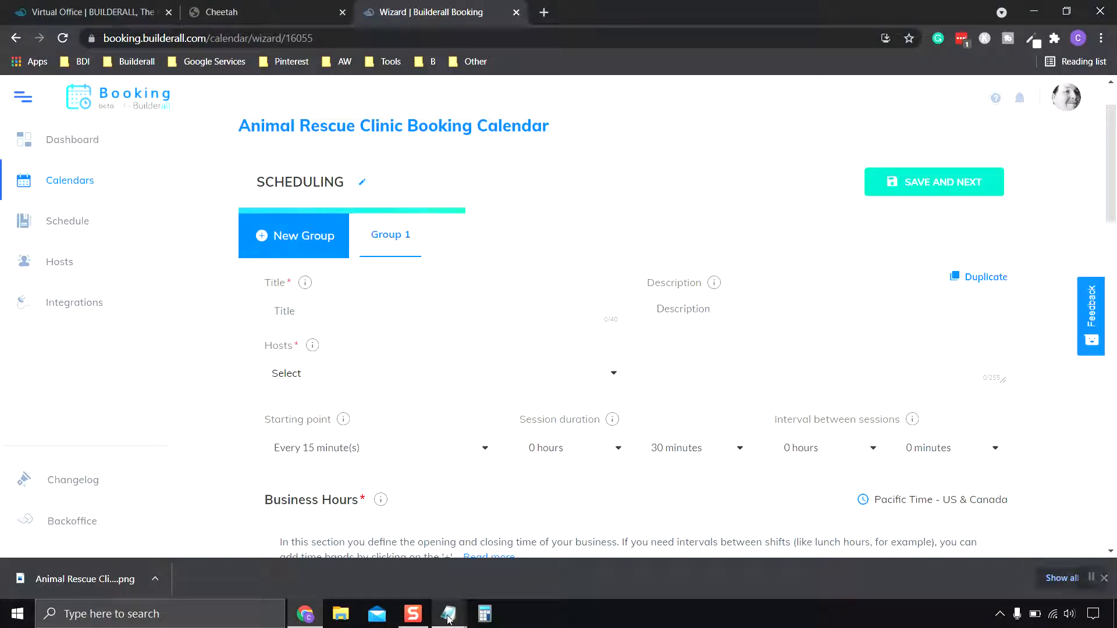
Copy the first doctor's name from the Notepad notes into the Group 1 Title field.
{"action": "mouse_move", "coordinate": [451, 618]}
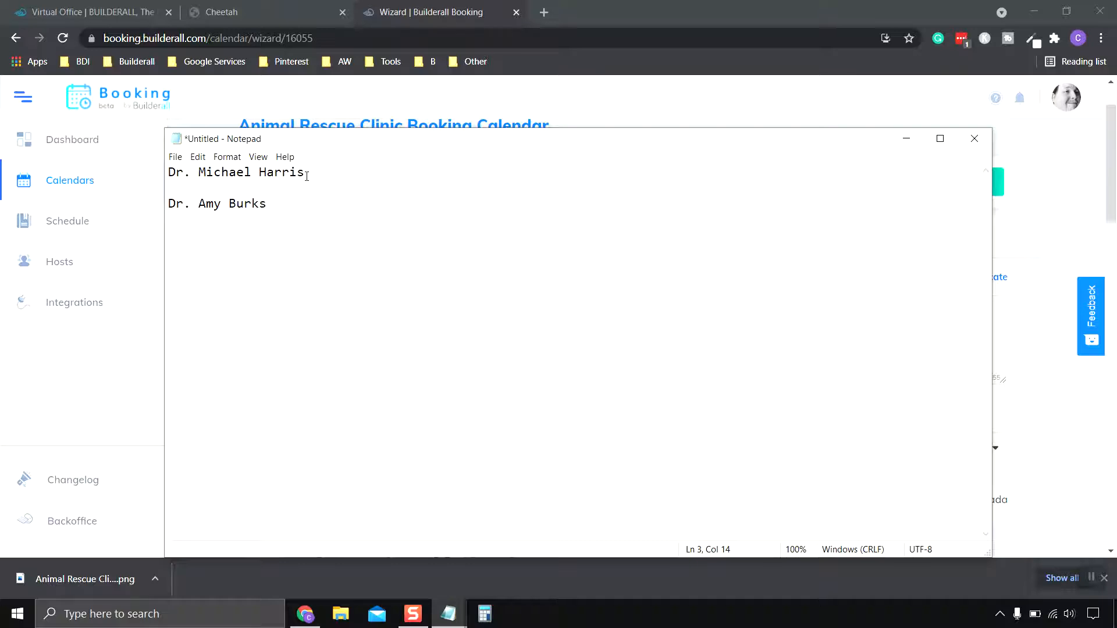
{"action": "left_click_drag", "start_coordinate": [306, 176], "coordinate": [167, 174]}
{"action": "right_click", "coordinate": [185, 174]}
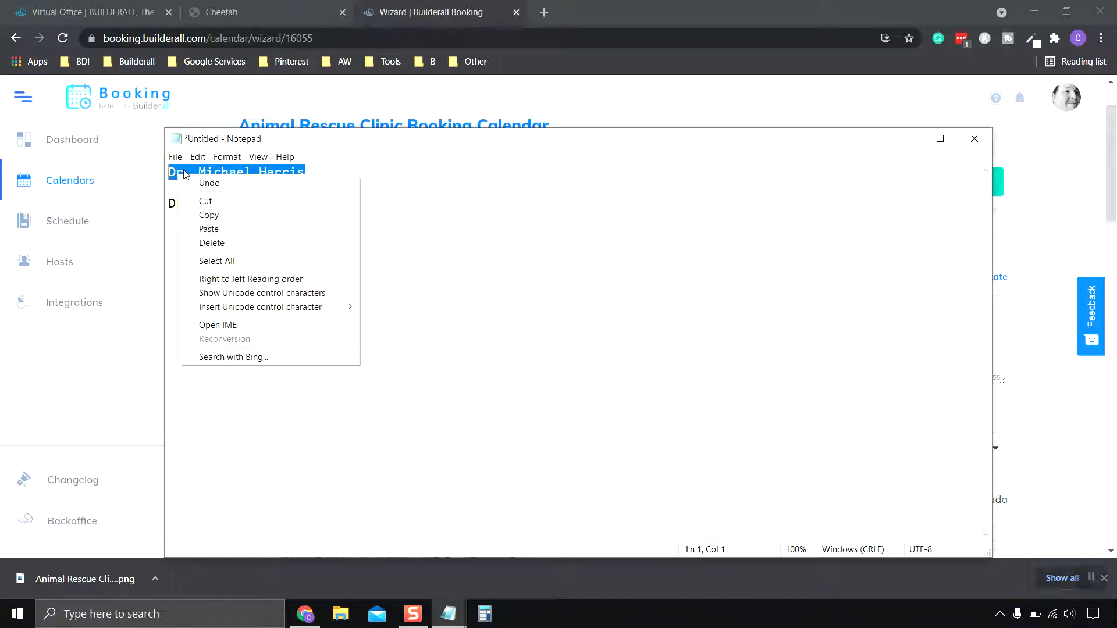
{"action": "left_click", "coordinate": [261, 216]}
{"action": "left_click", "coordinate": [906, 138]}
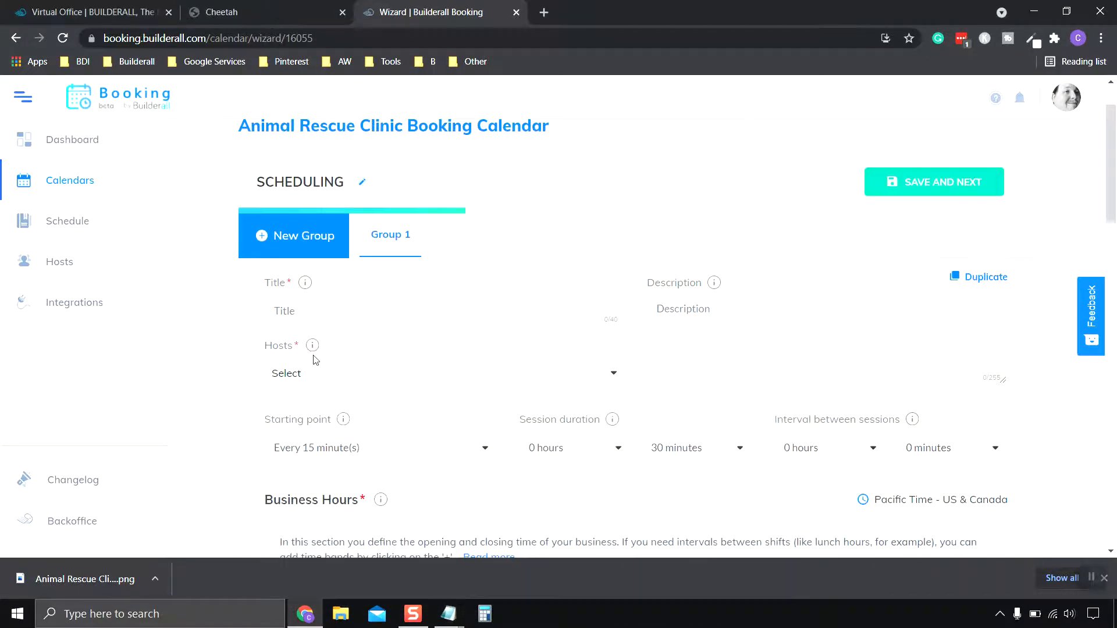
{"action": "left_click", "coordinate": [362, 308]}
{"action": "right_click", "coordinate": [340, 317]}
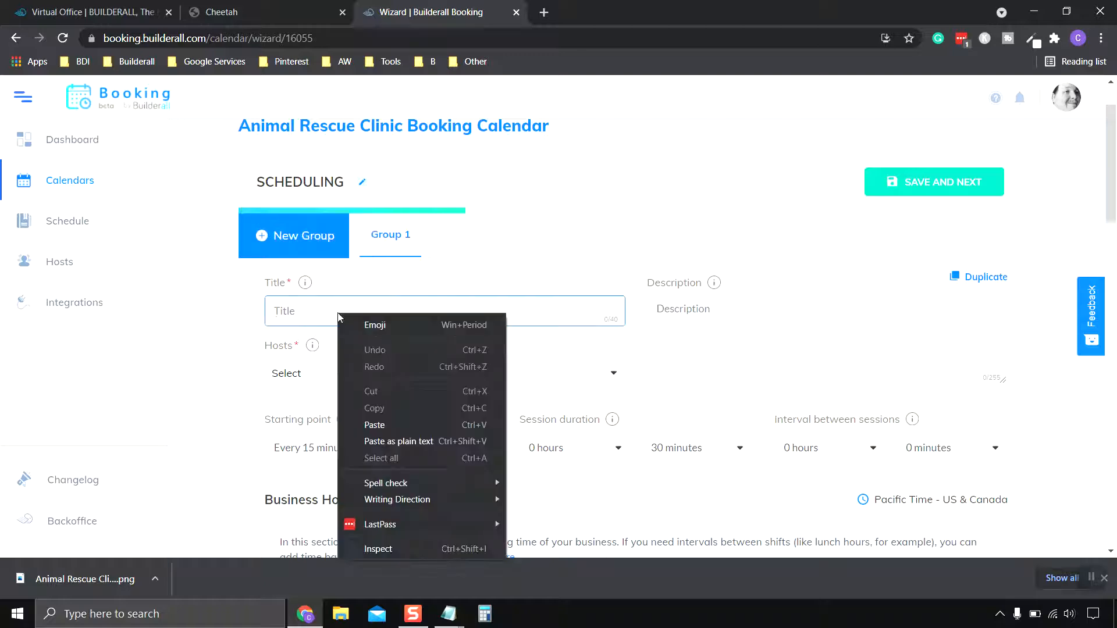
{"action": "left_click", "coordinate": [374, 424]}
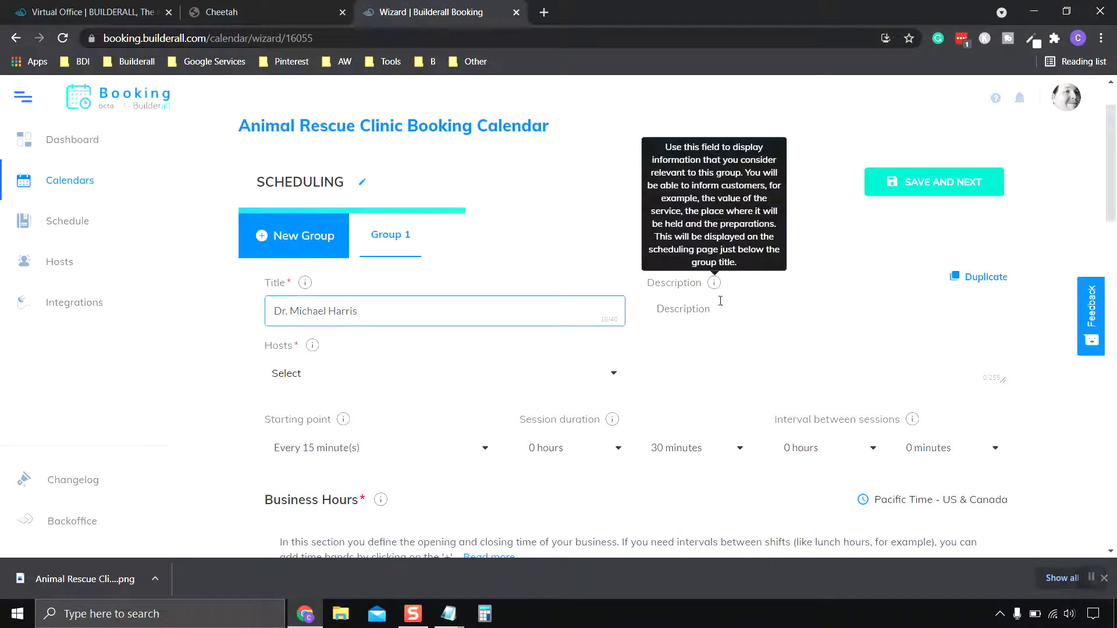
{"action": "scroll", "coordinate": [719, 306], "scroll_direction": "down", "scroll_amount": 1}
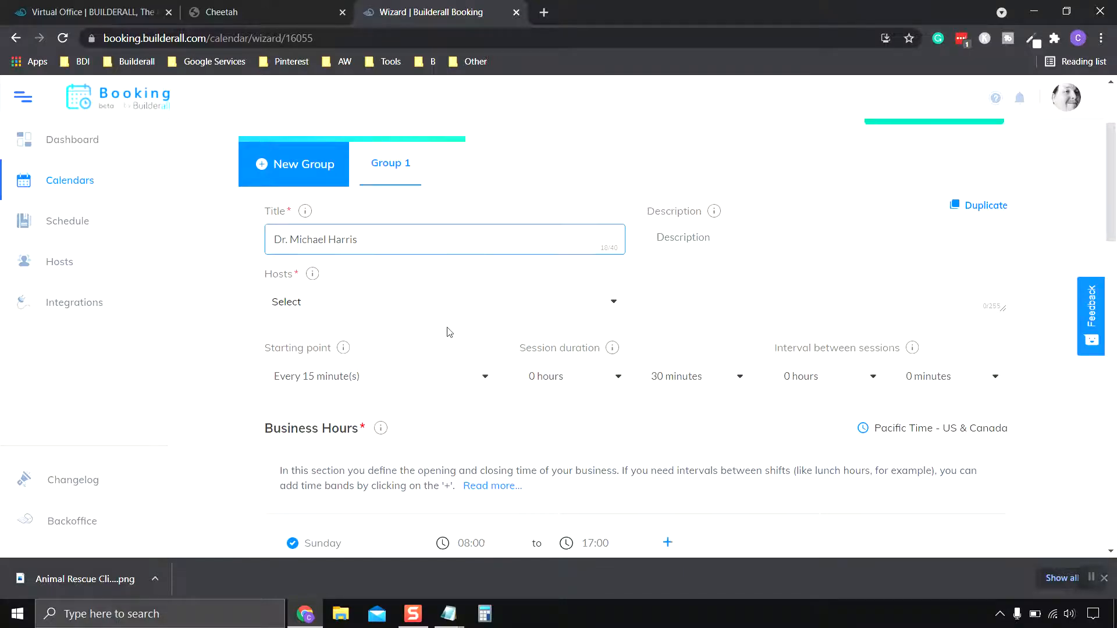
{"action": "scroll", "coordinate": [449, 329], "scroll_direction": "up", "scroll_amount": 1}
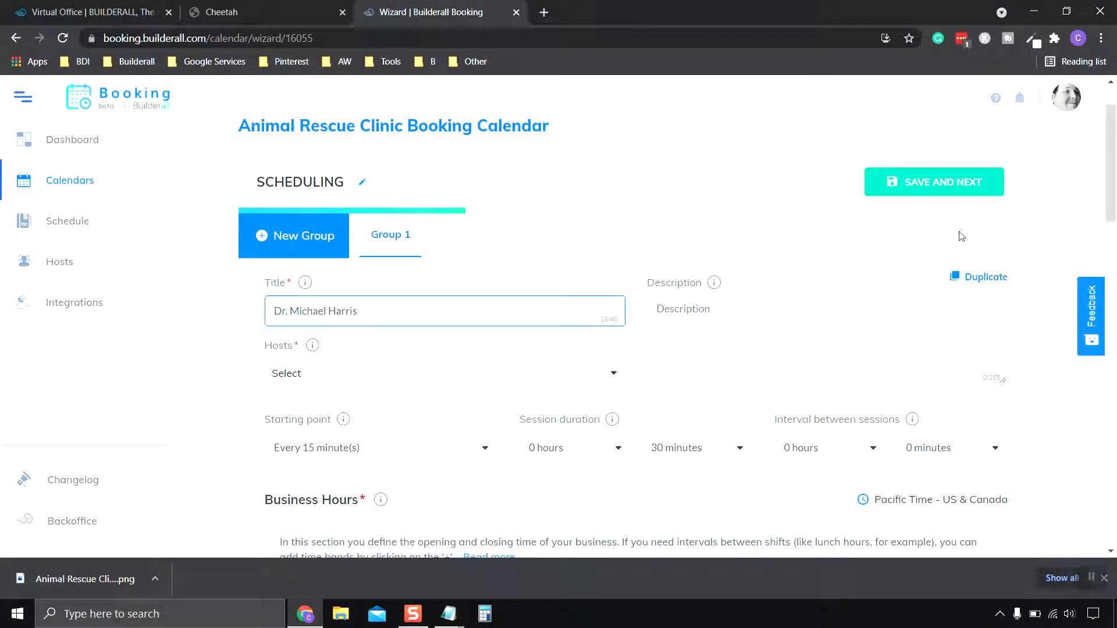
After the Hosts 'Required field' error, go to the Hosts page and start a new host.
{"action": "left_click", "coordinate": [933, 183]}
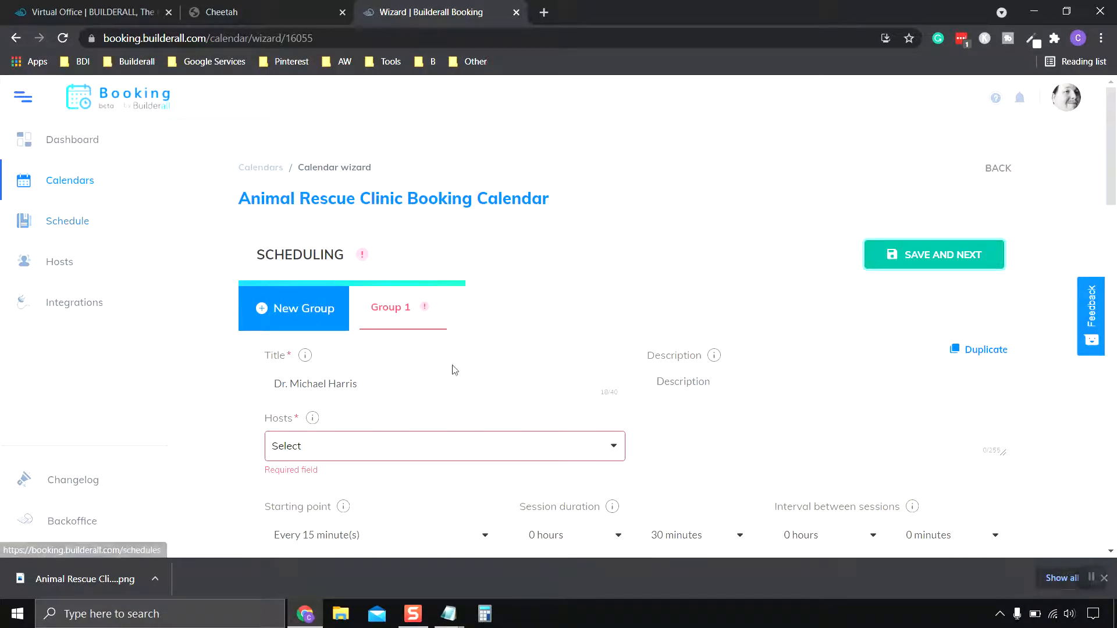
{"action": "scroll", "coordinate": [418, 399], "scroll_direction": "down", "scroll_amount": 2}
{"action": "scroll", "coordinate": [429, 406], "scroll_direction": "up", "scroll_amount": 2}
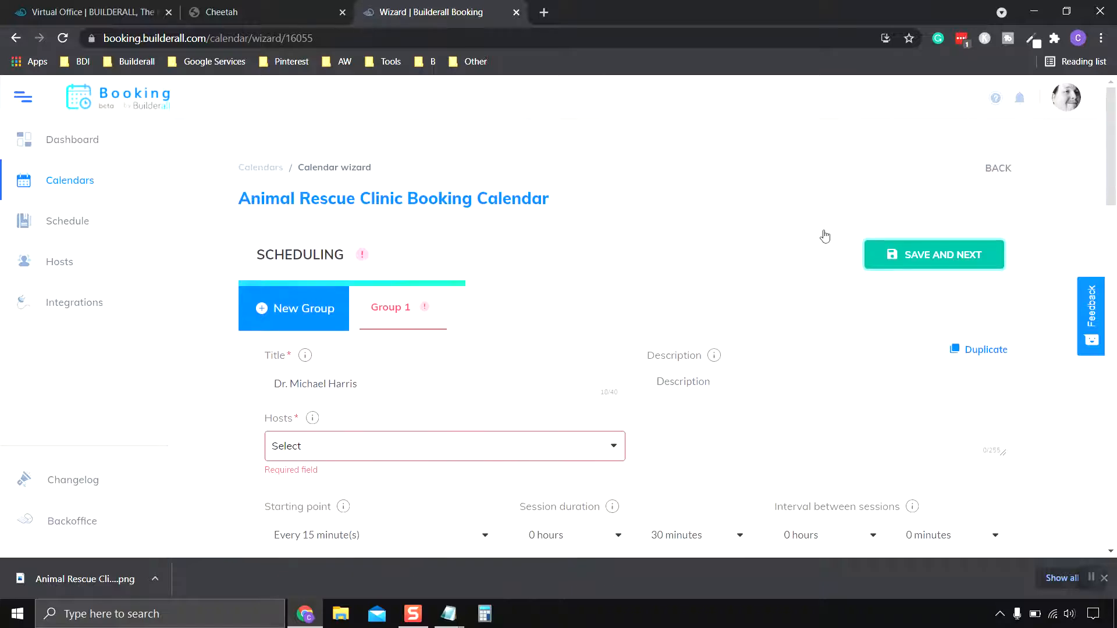
{"action": "left_click", "coordinate": [68, 265]}
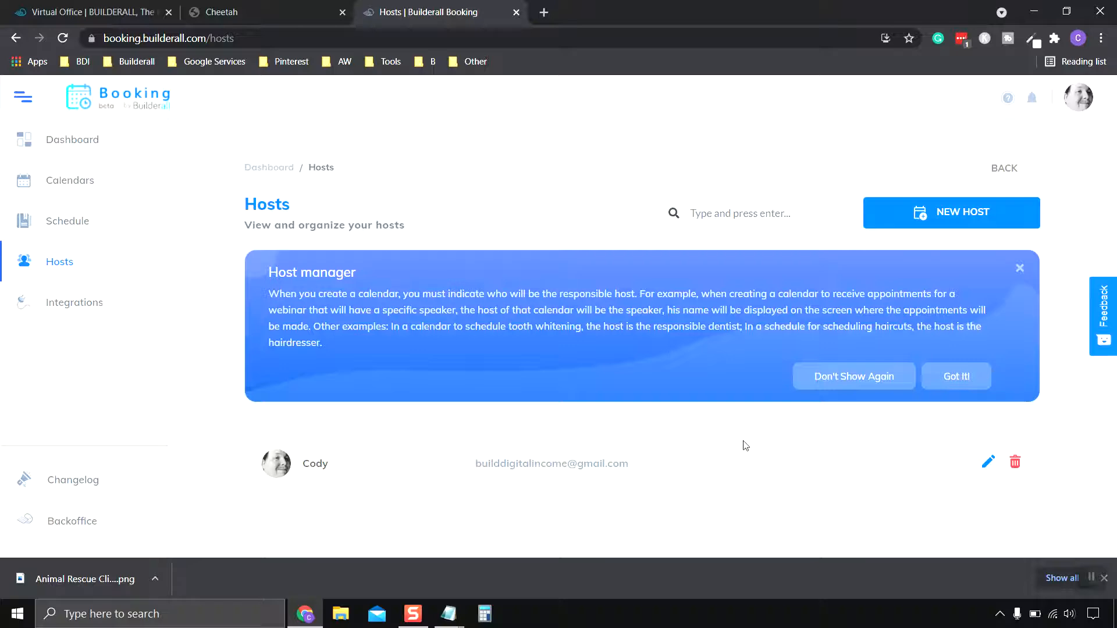
{"action": "left_click", "coordinate": [955, 215]}
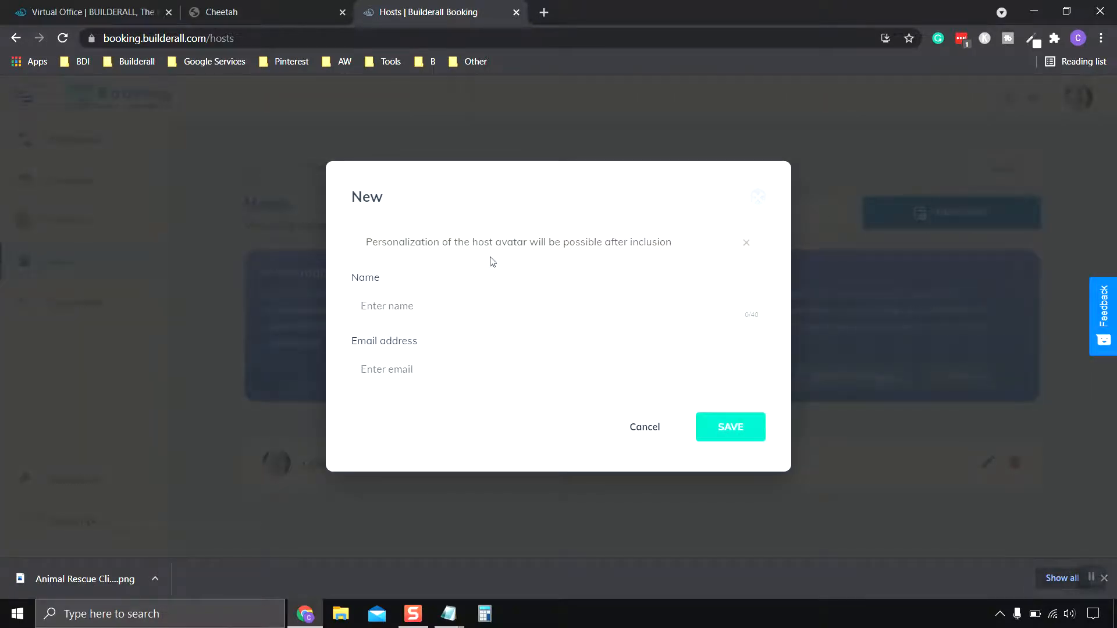
Name the new host 'Animal Rescue Clinic'.
{"action": "left_click", "coordinate": [465, 303]}
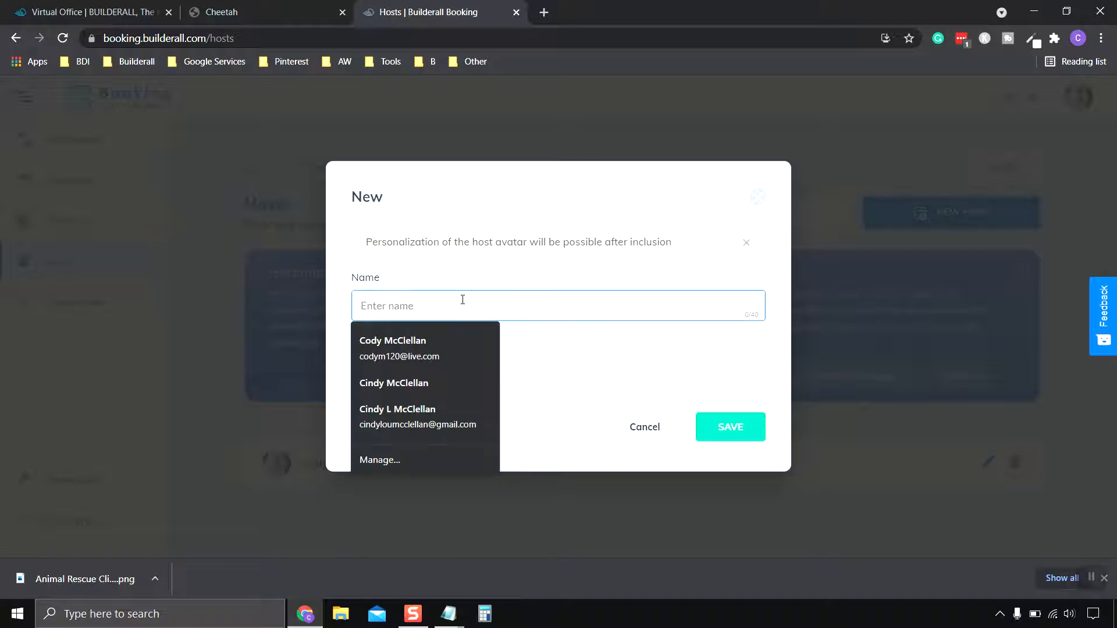
{"action": "type", "text": "A"}
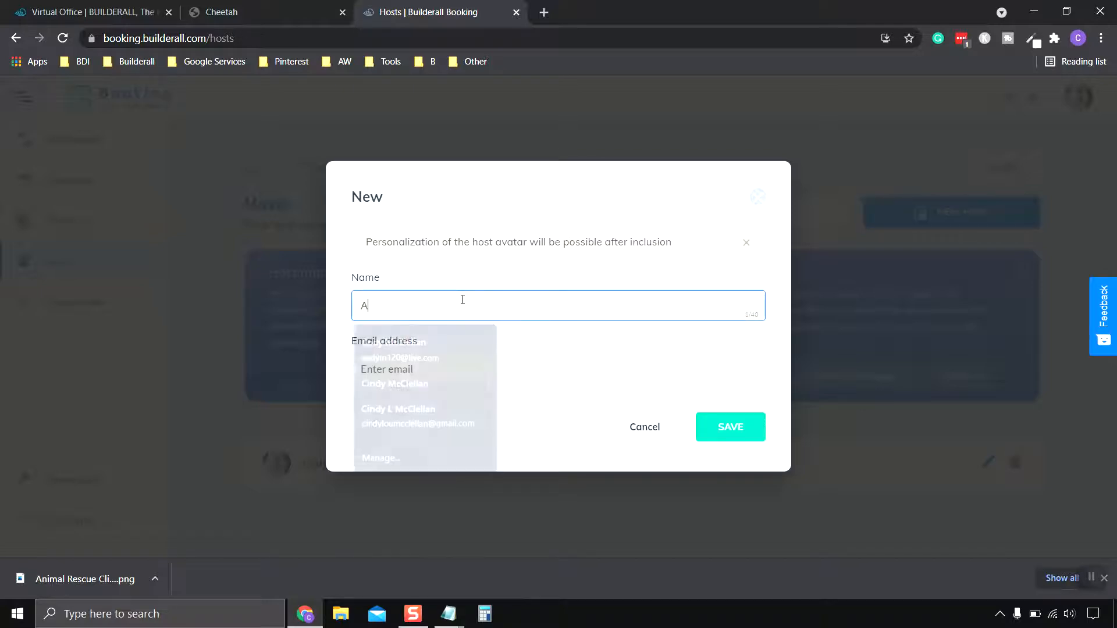
{"action": "type", "text": "nimal Resc"}
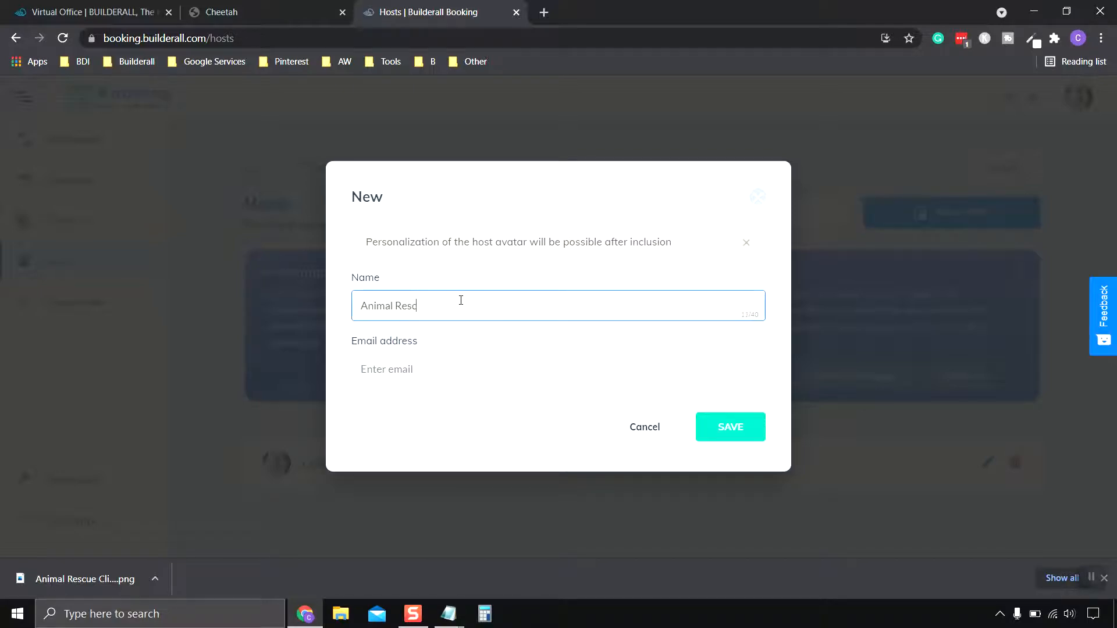
{"action": "type", "text": "ue Clinic"}
{"action": "left_click", "coordinate": [520, 377]}
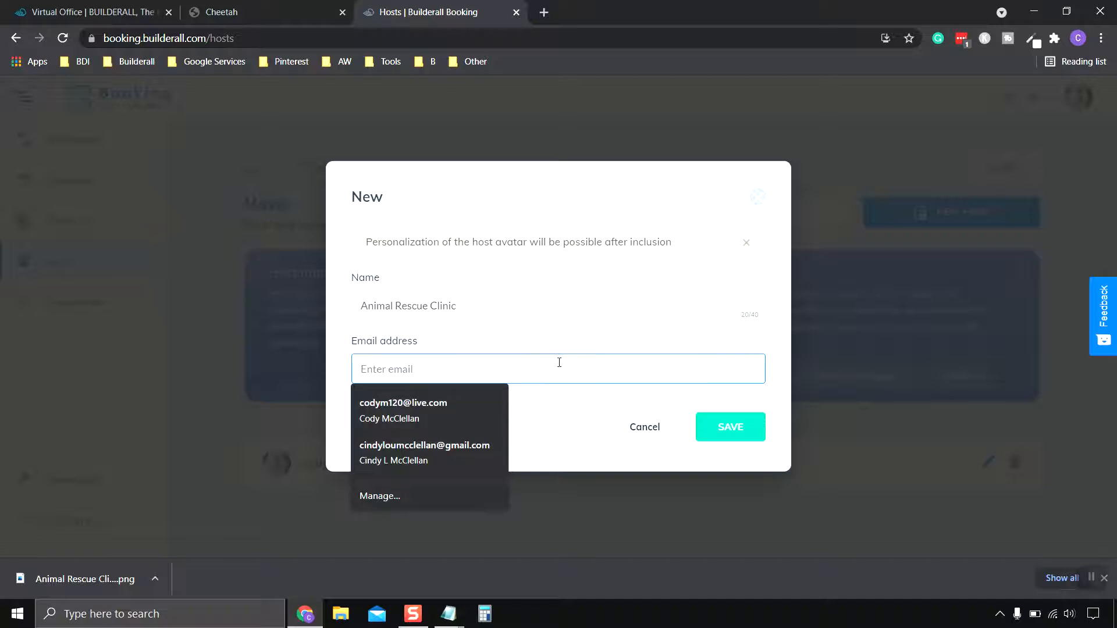
{"action": "left_click", "coordinate": [577, 327]}
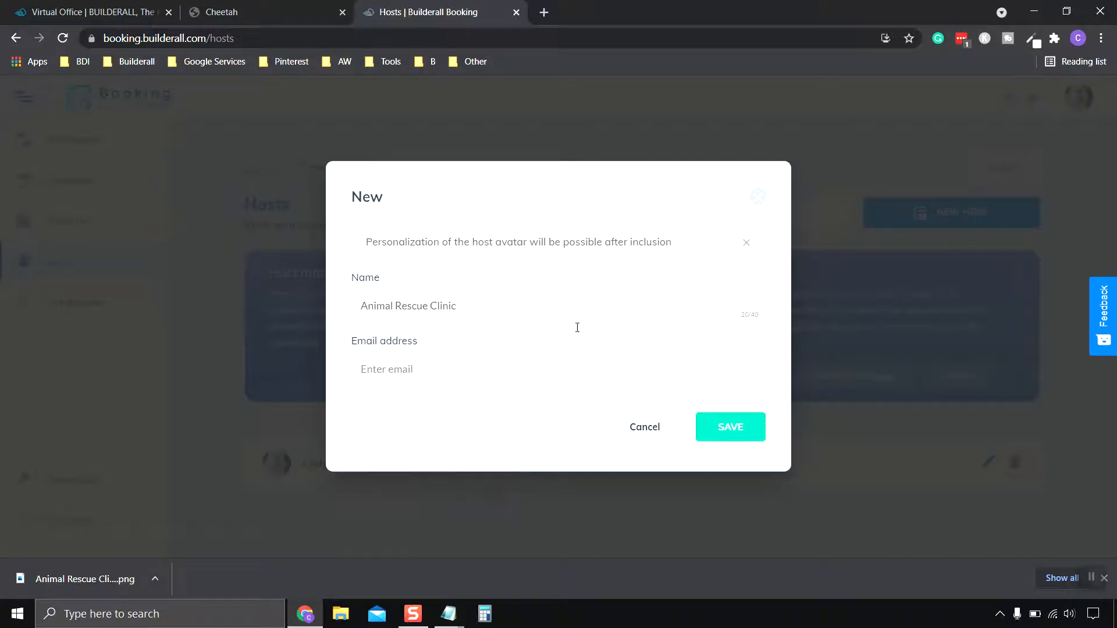
Enter the clinic's appointments e-mail address and save the new host.
{"action": "left_click", "coordinate": [506, 366]}
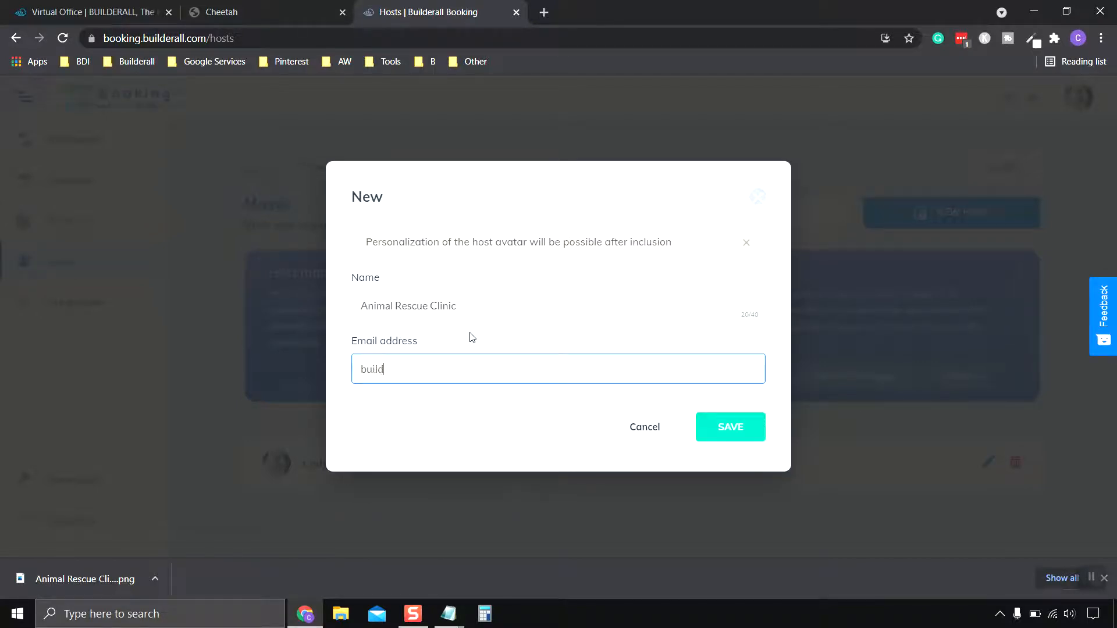
{"action": "key", "text": "Home"}
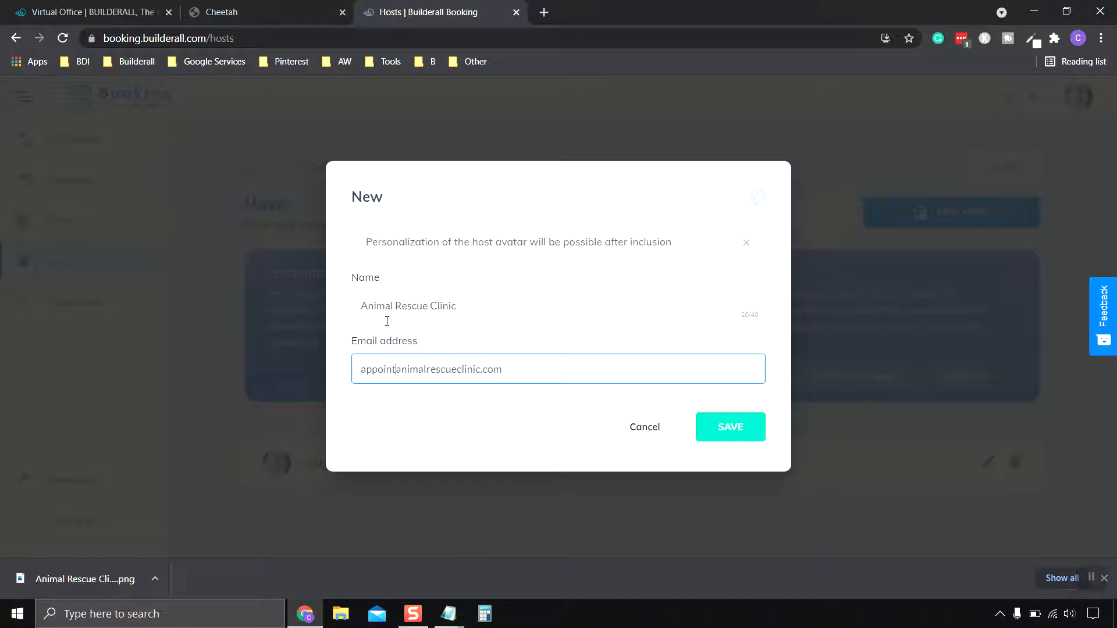
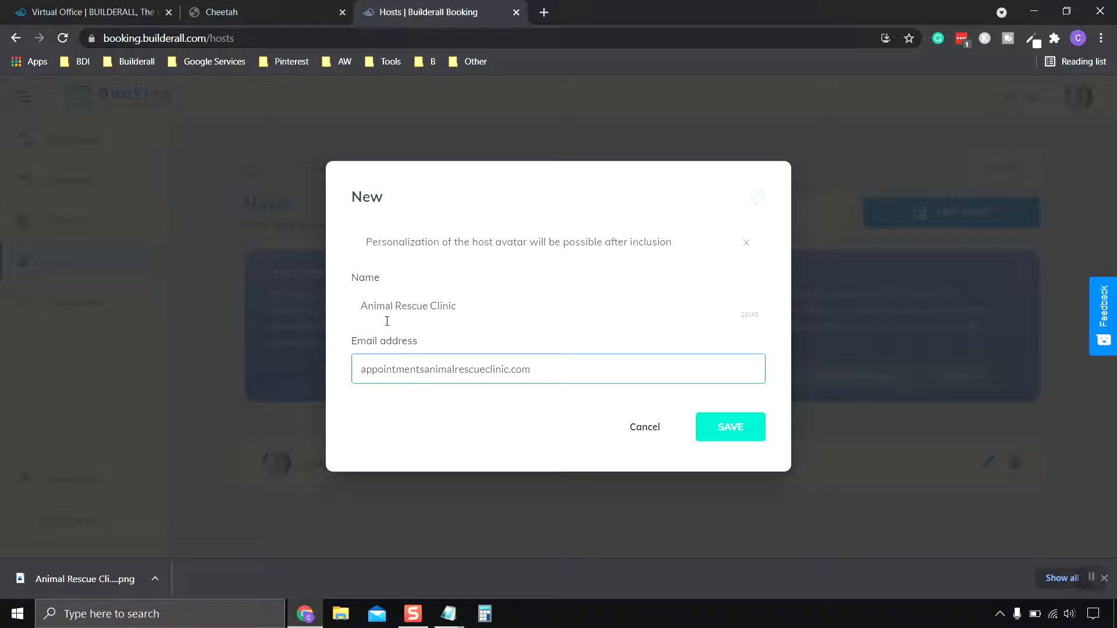
{"action": "left_click", "coordinate": [728, 427]}
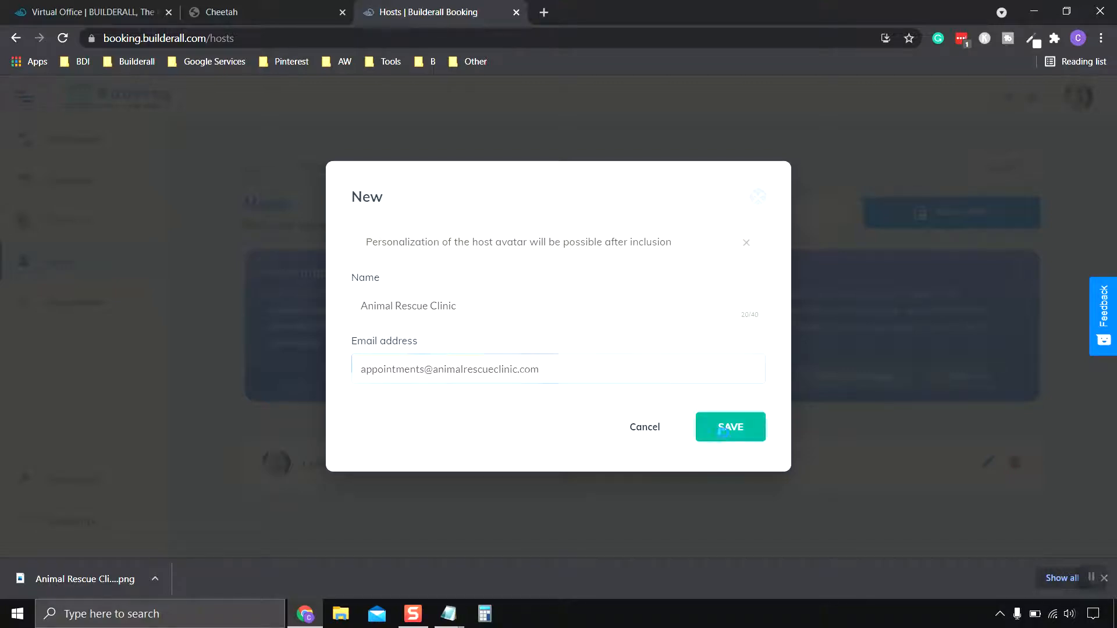
{"action": "scroll", "coordinate": [587, 483], "scroll_direction": "down", "scroll_amount": 1}
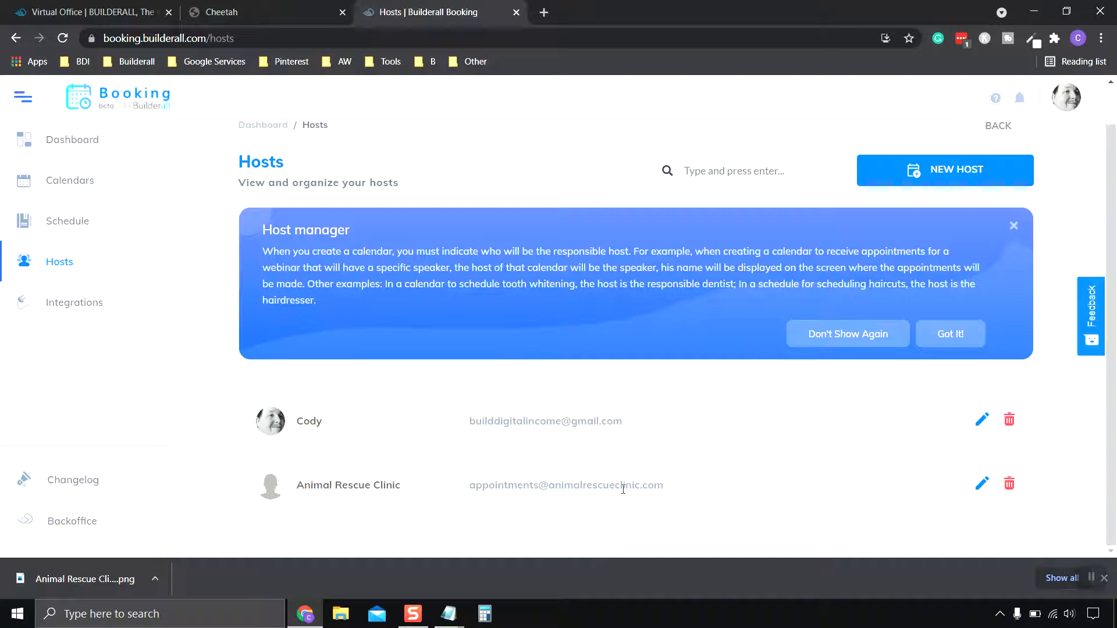
Edit the Animal Rescue Clinic host and choose to upload a custom avatar image.
{"action": "left_click", "coordinate": [987, 485]}
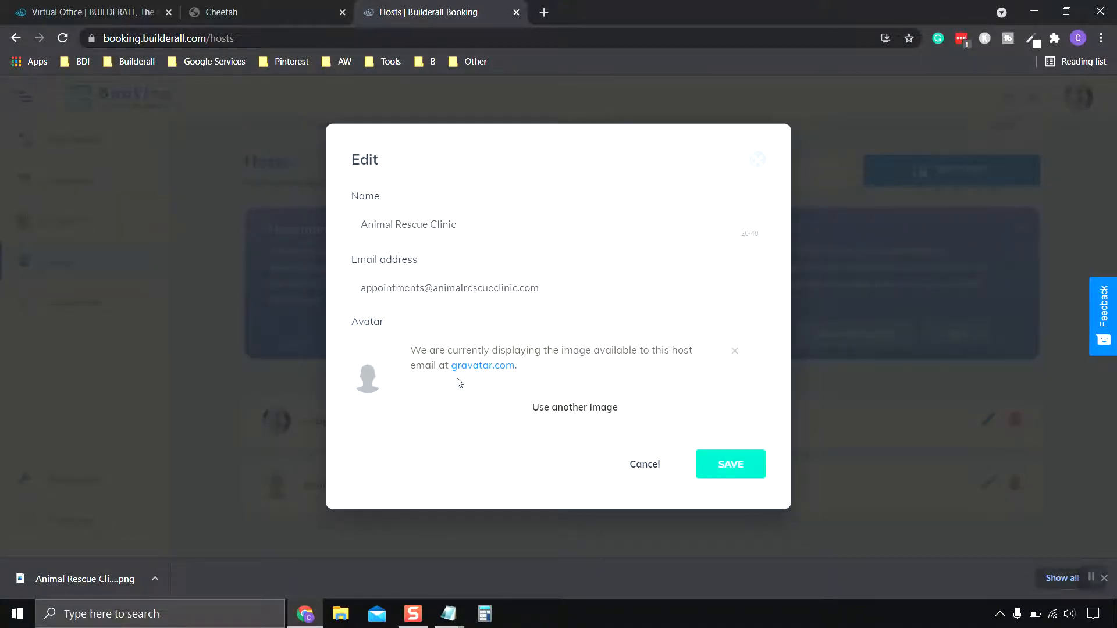
{"action": "left_click", "coordinate": [582, 410]}
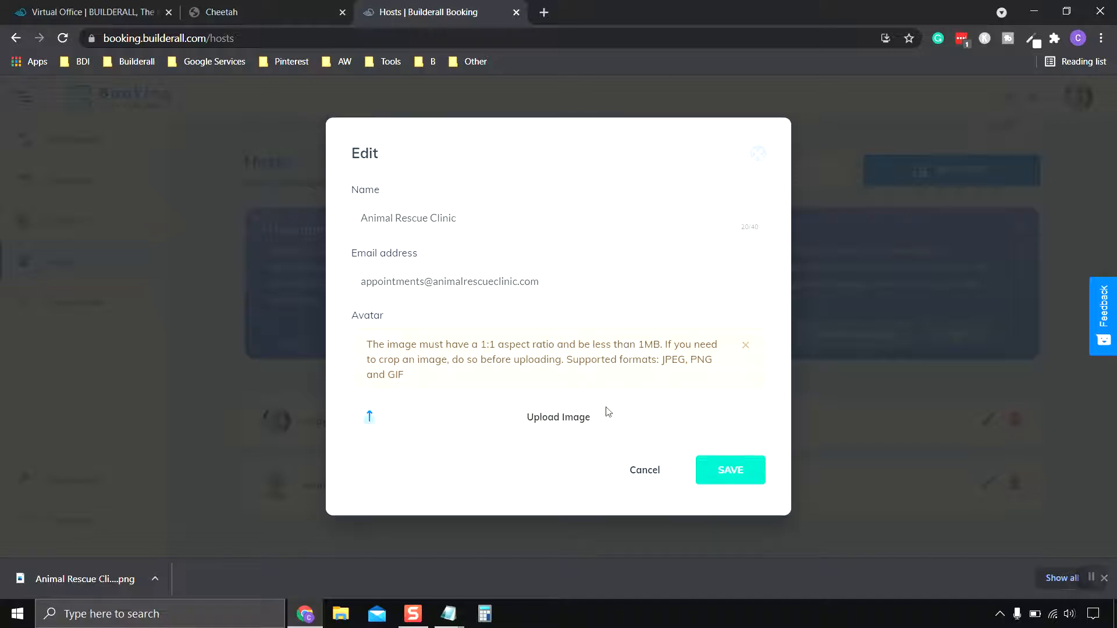
{"action": "left_click", "coordinate": [566, 414]}
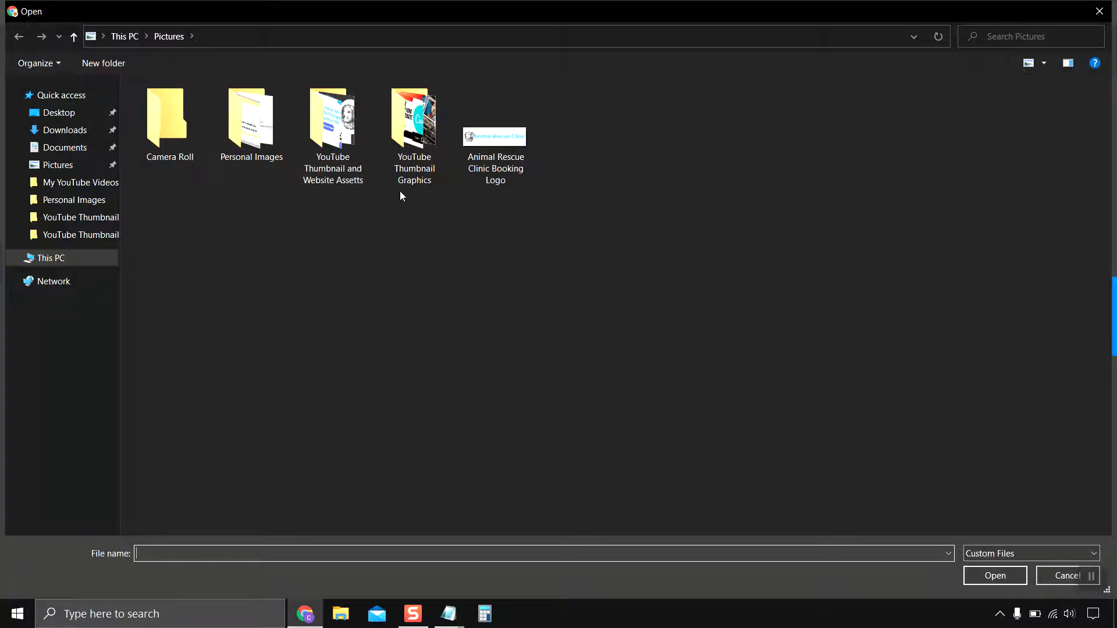
Browse the YouTube Thumbnail and Website Assetts folder, then cancel without picking an image.
{"action": "double_click", "coordinate": [349, 140]}
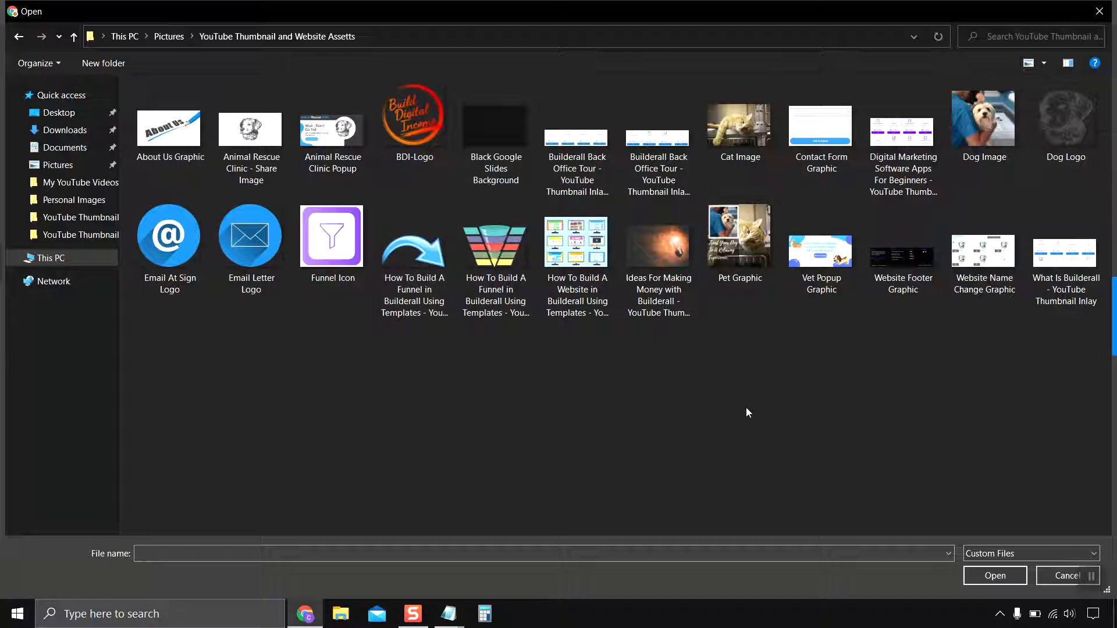
{"action": "left_click", "coordinate": [18, 36]}
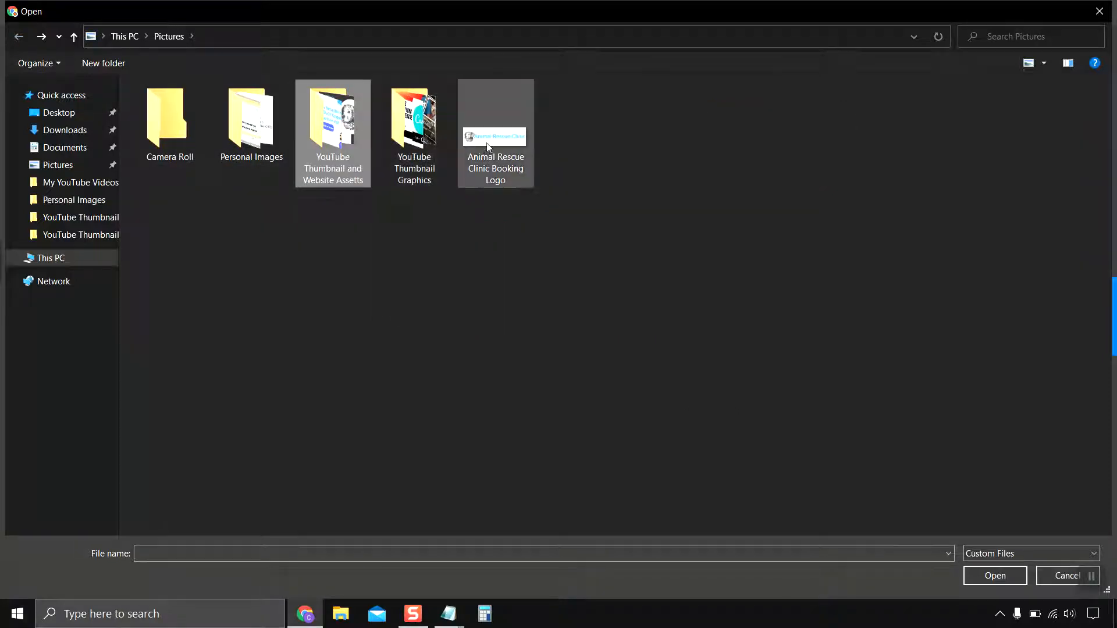
{"action": "double_click", "coordinate": [335, 141]}
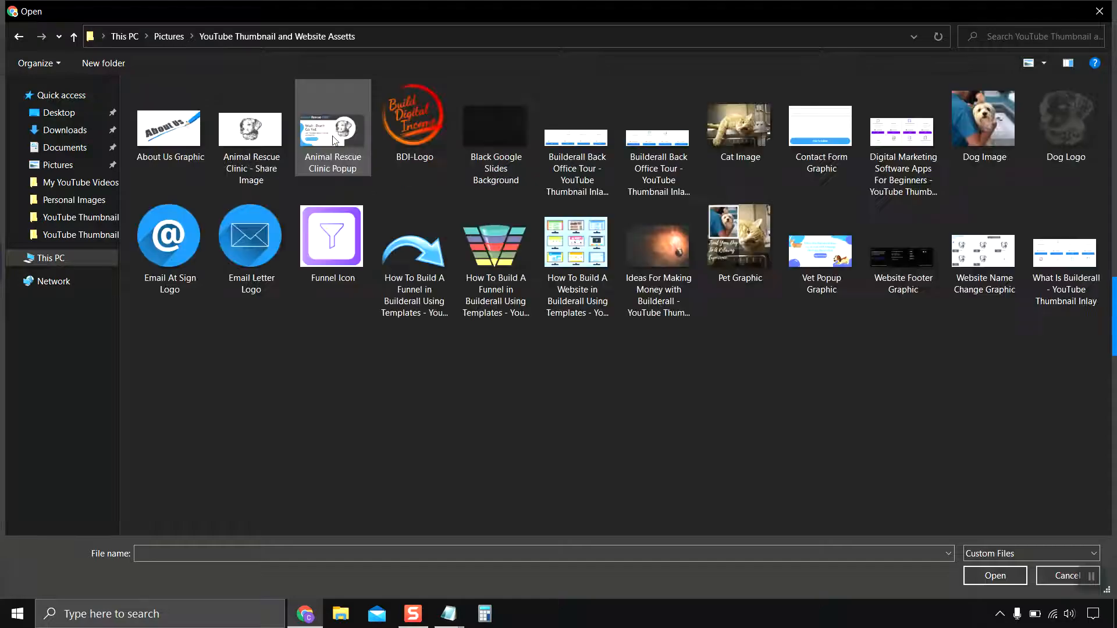
{"action": "left_click", "coordinate": [1082, 576]}
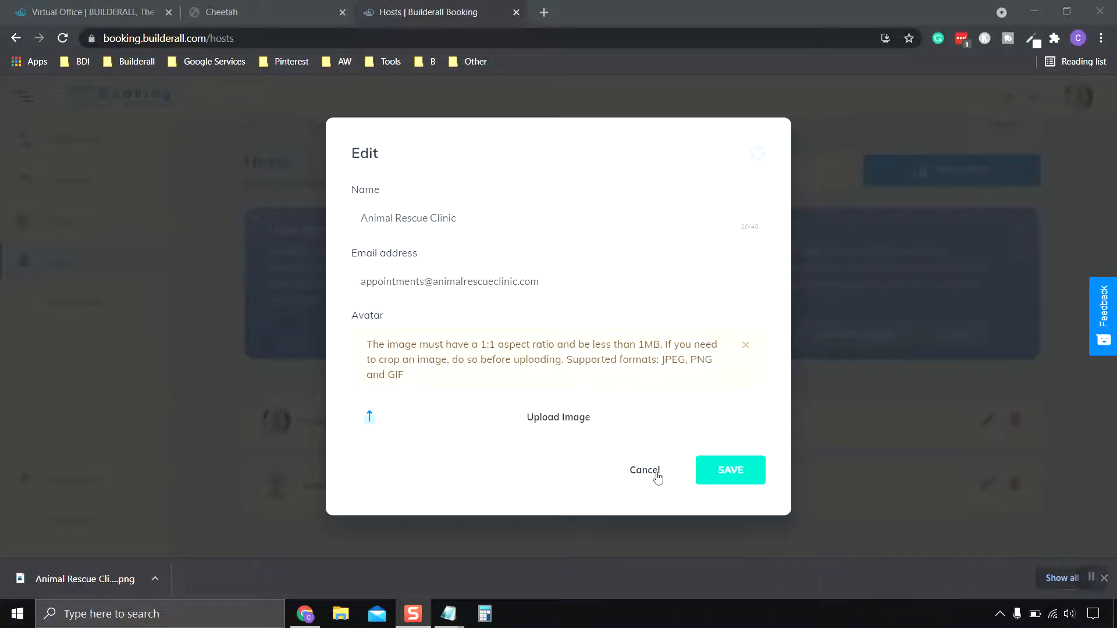
Close the host editor, reopen the Animal Rescue Clinic Booking Calendar, and save its Basic Settings.
{"action": "left_click", "coordinate": [731, 473]}
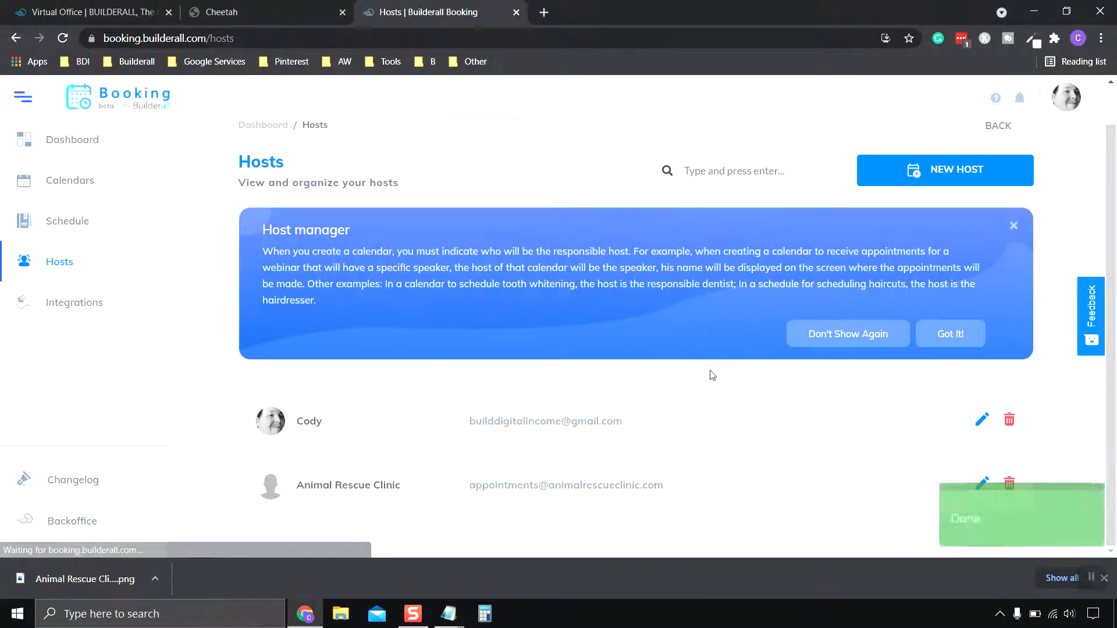
{"action": "scroll", "coordinate": [333, 428], "scroll_direction": "up", "scroll_amount": 1}
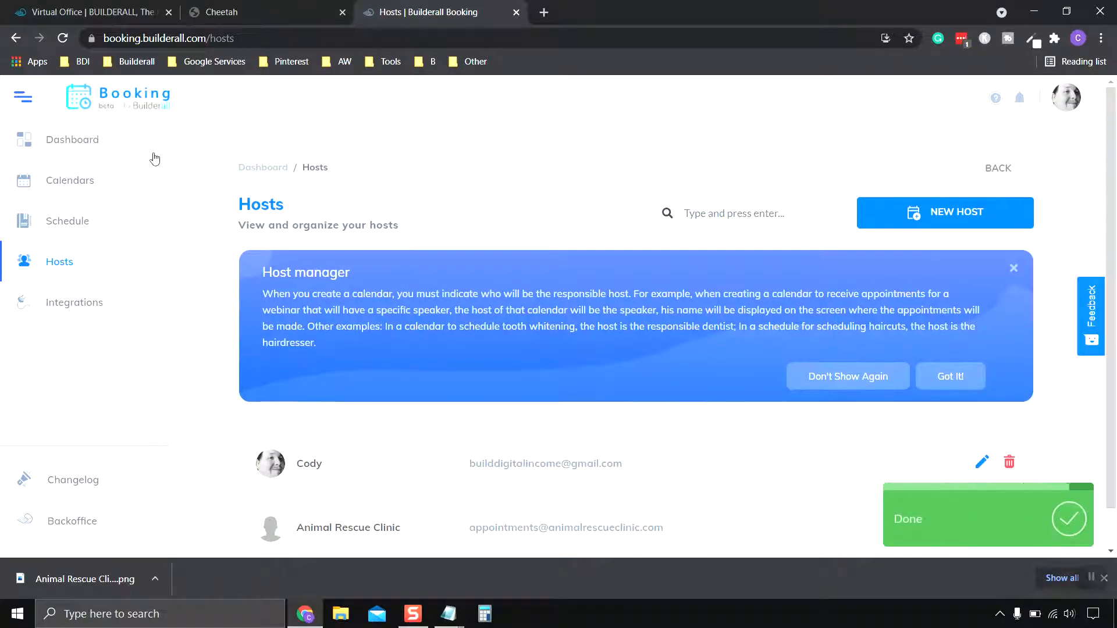
{"action": "left_click", "coordinate": [67, 183]}
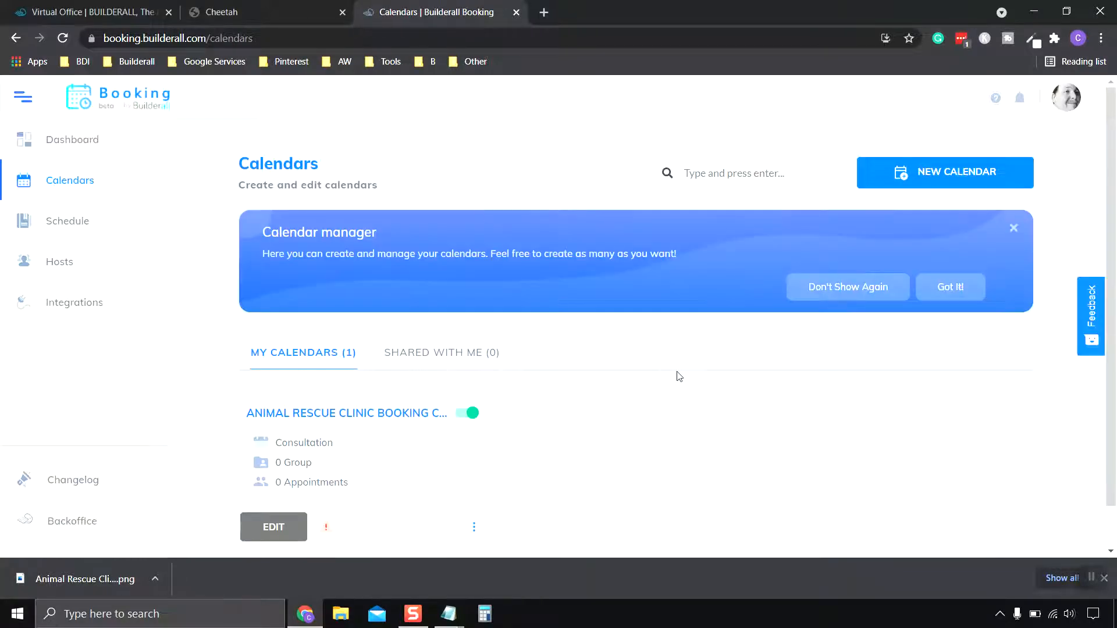
{"action": "scroll", "coordinate": [669, 376], "scroll_direction": "down", "scroll_amount": 1}
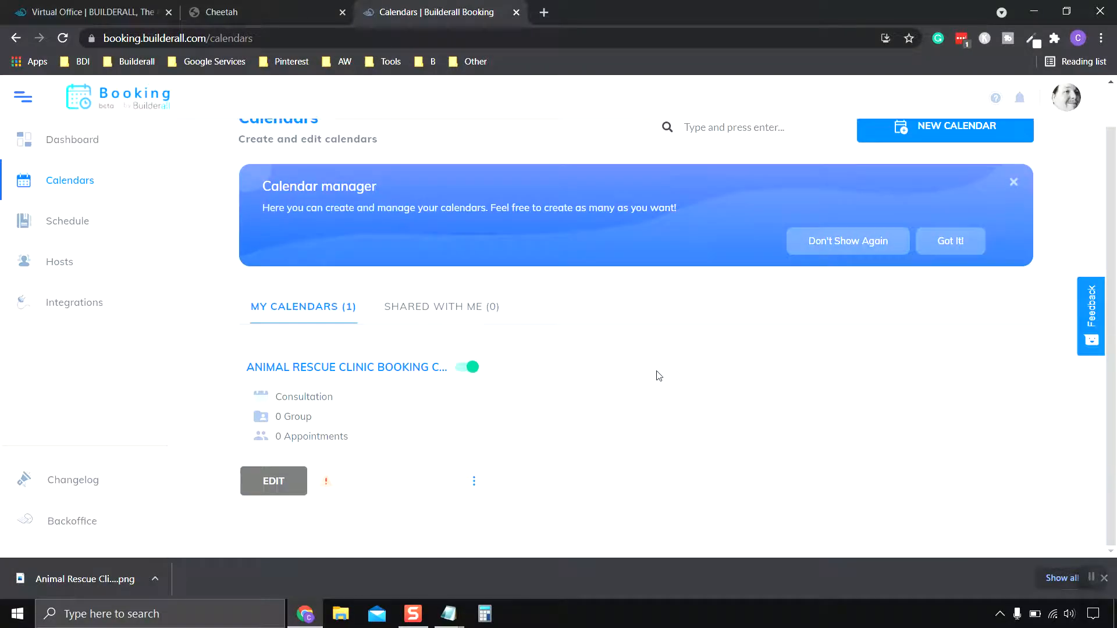
{"action": "left_click", "coordinate": [287, 487]}
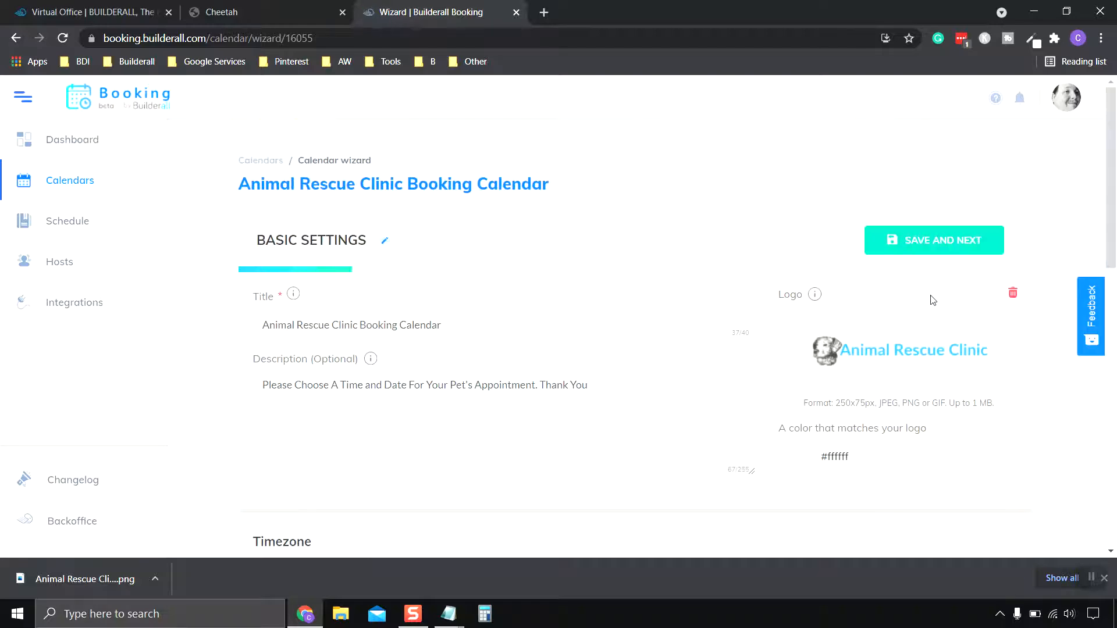
{"action": "scroll", "coordinate": [669, 262], "scroll_direction": "down", "scroll_amount": 3}
{"action": "scroll", "coordinate": [699, 202], "scroll_direction": "down", "scroll_amount": 10}
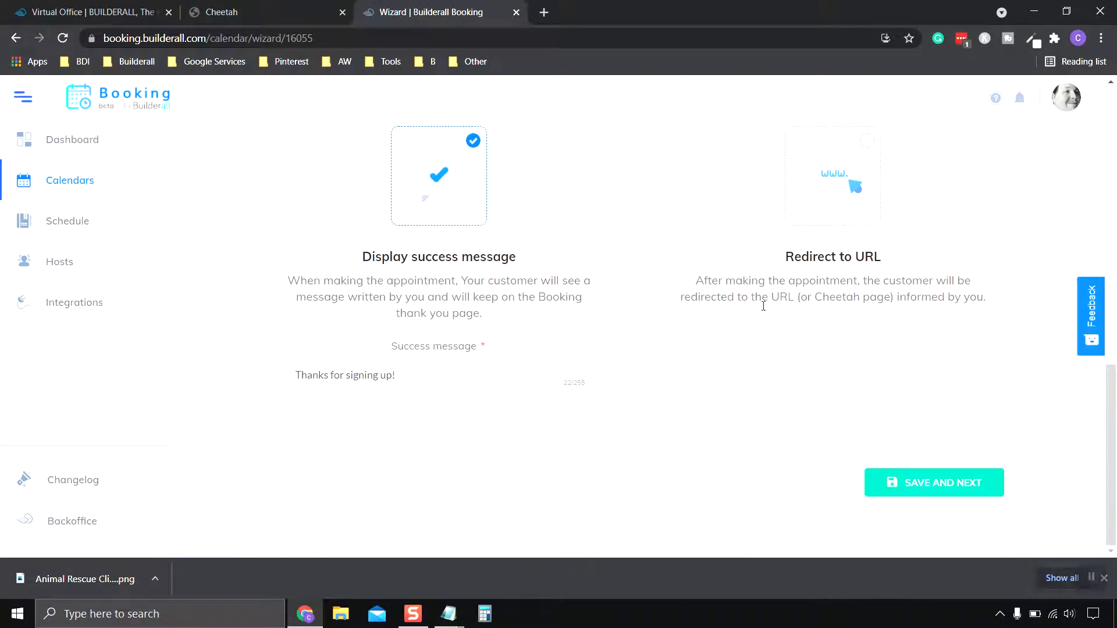
{"action": "left_click", "coordinate": [945, 491]}
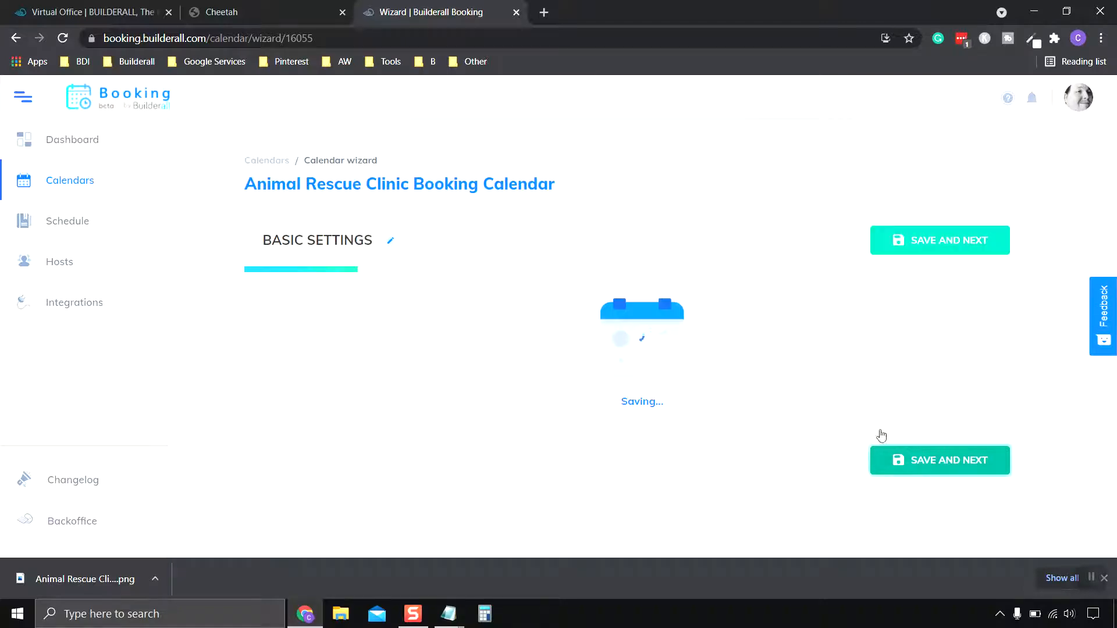
Paste the doctor's name as the Group 1 title.
{"action": "scroll", "coordinate": [763, 316], "scroll_direction": "down", "scroll_amount": 2}
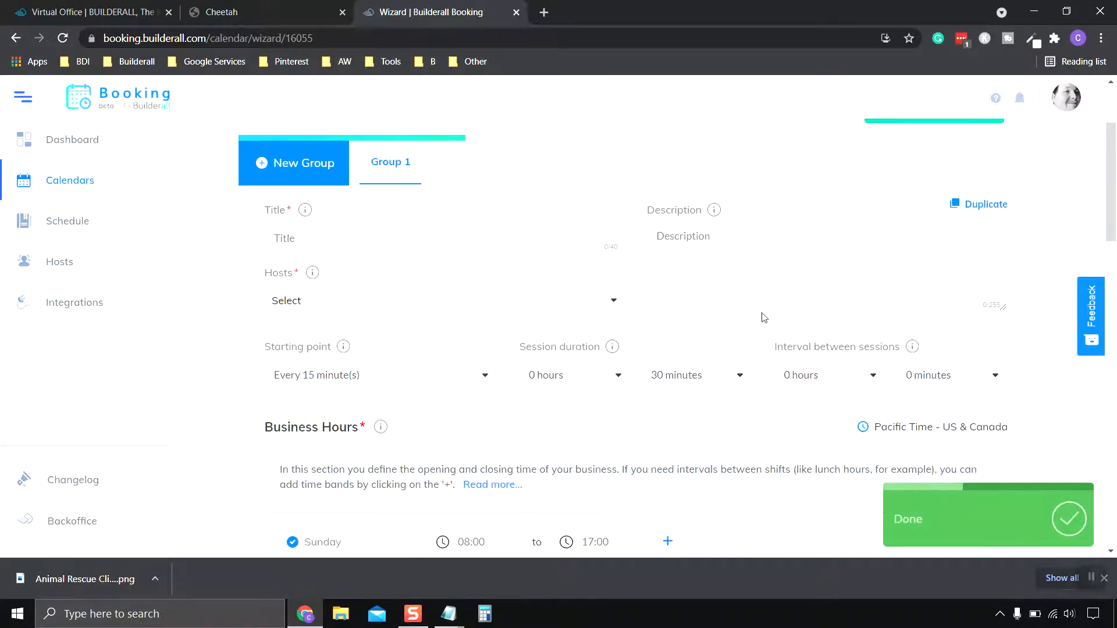
{"action": "scroll", "coordinate": [582, 291], "scroll_direction": "up", "scroll_amount": 1}
{"action": "left_click", "coordinate": [405, 309]}
{"action": "right_click", "coordinate": [404, 309]}
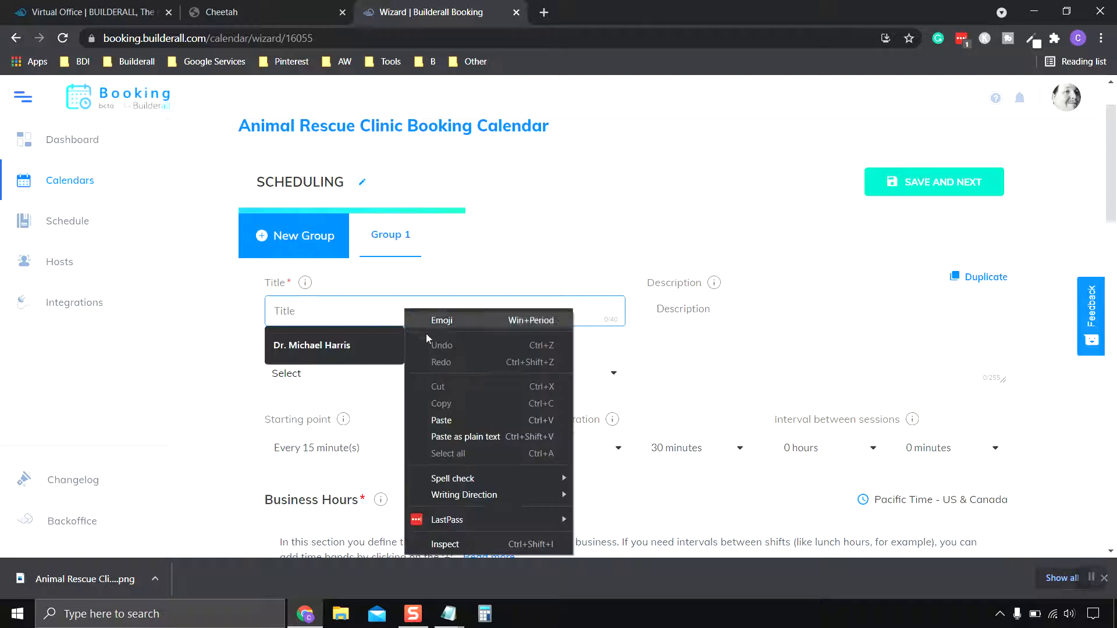
{"action": "left_click", "coordinate": [459, 419]}
{"action": "left_click", "coordinate": [409, 359]}
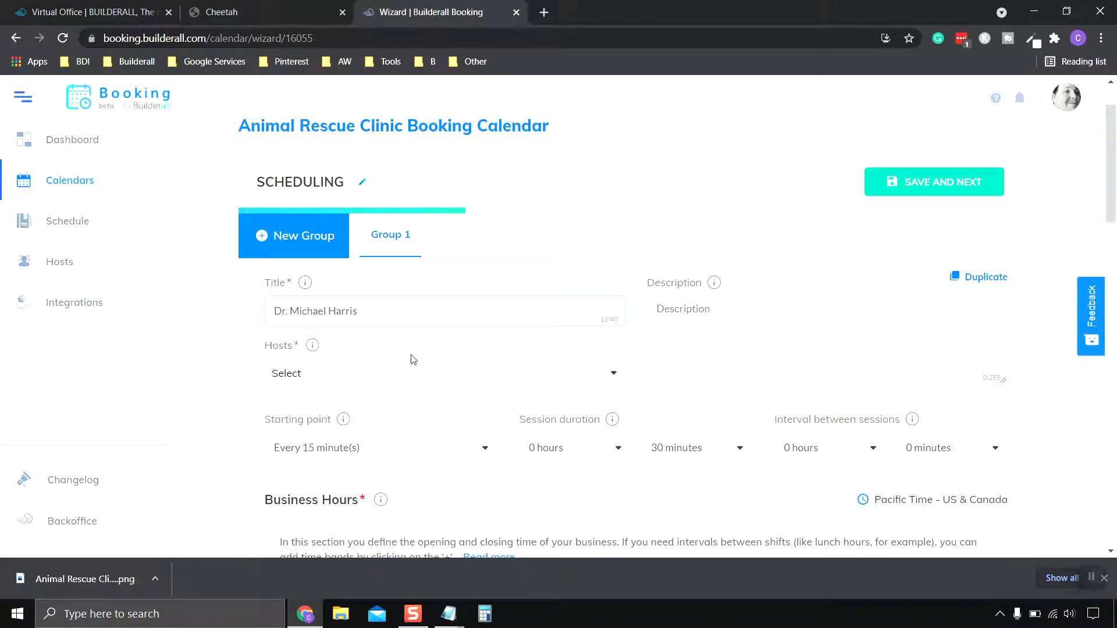
Select Animal Rescue Clinic as Group 1's host.
{"action": "scroll", "coordinate": [501, 319], "scroll_direction": "down", "scroll_amount": 1}
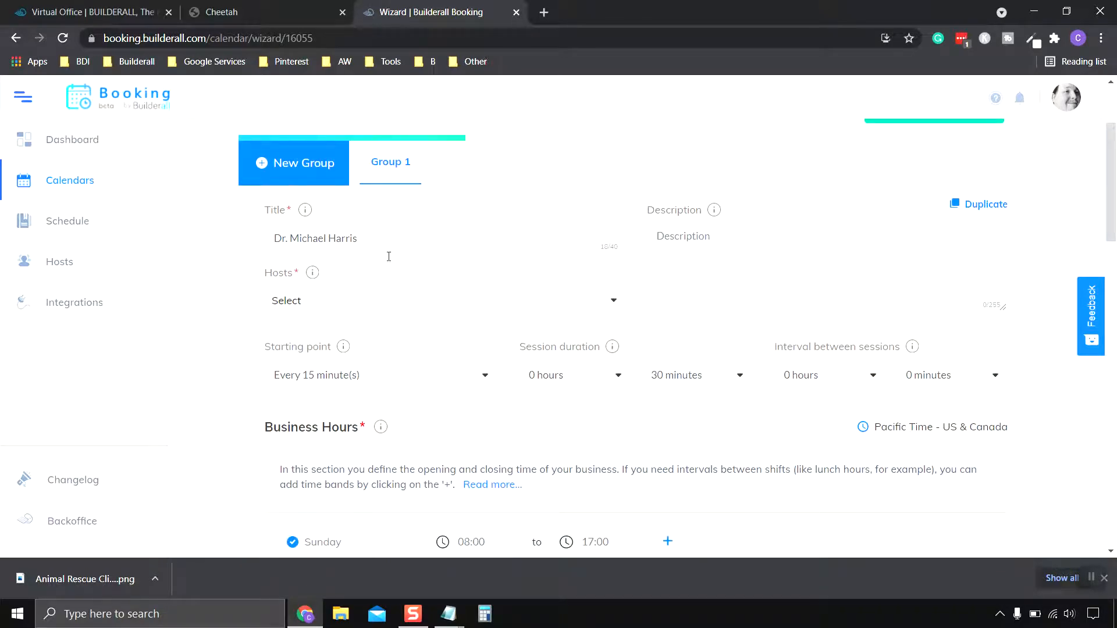
{"action": "left_click", "coordinate": [411, 306]}
{"action": "left_click", "coordinate": [375, 373]}
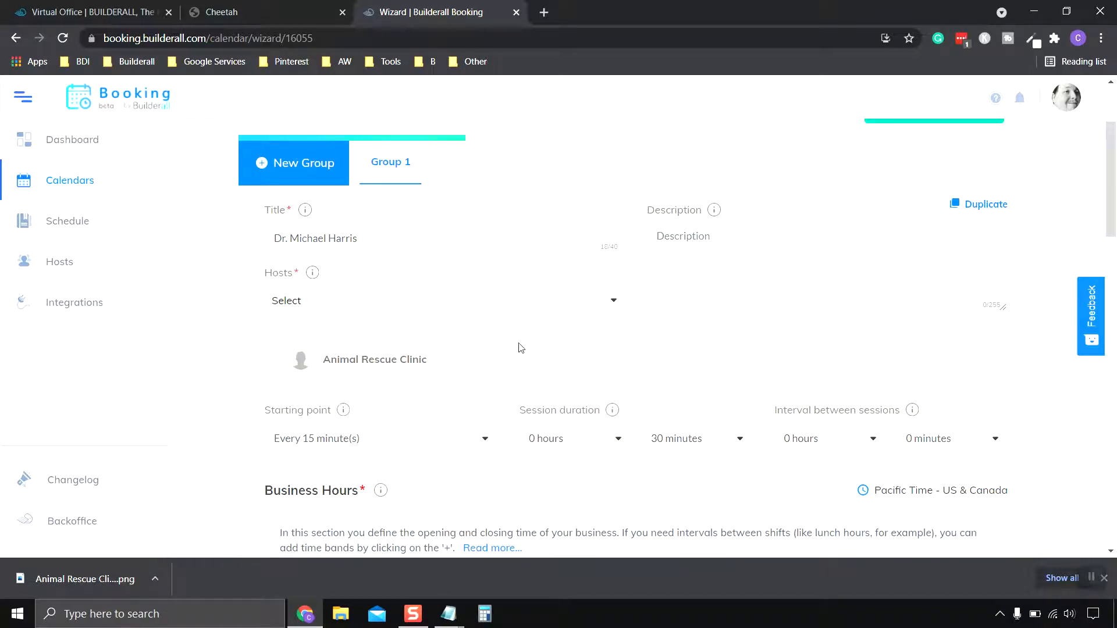
{"action": "scroll", "coordinate": [494, 349], "scroll_direction": "down", "scroll_amount": 2}
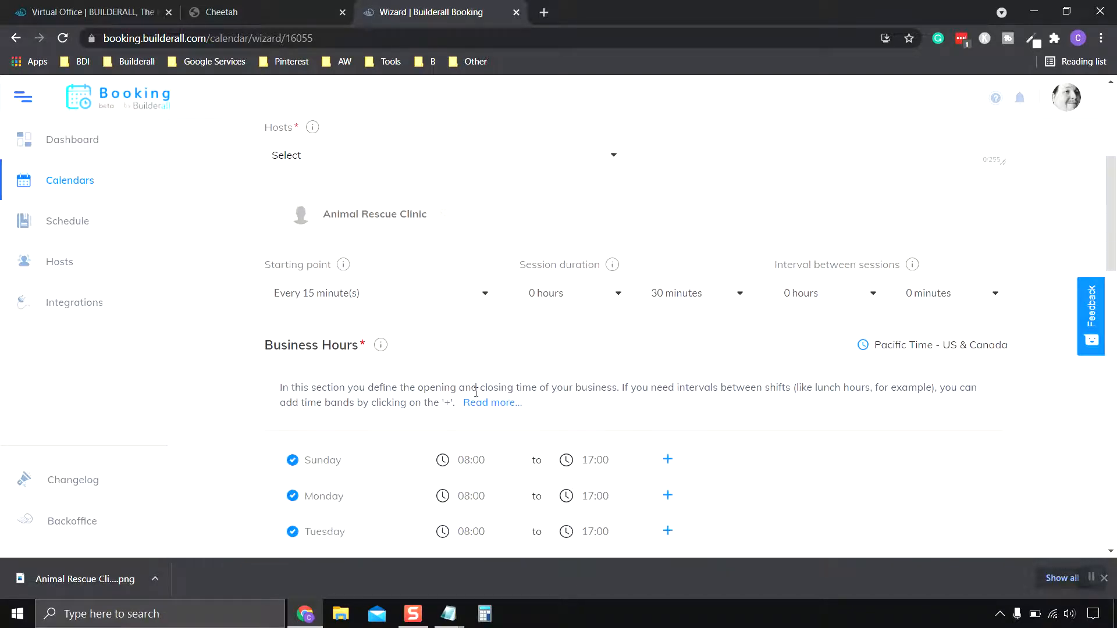
{"action": "scroll", "coordinate": [357, 369], "scroll_direction": "up", "scroll_amount": 1}
{"action": "mouse_move", "coordinate": [345, 339]}
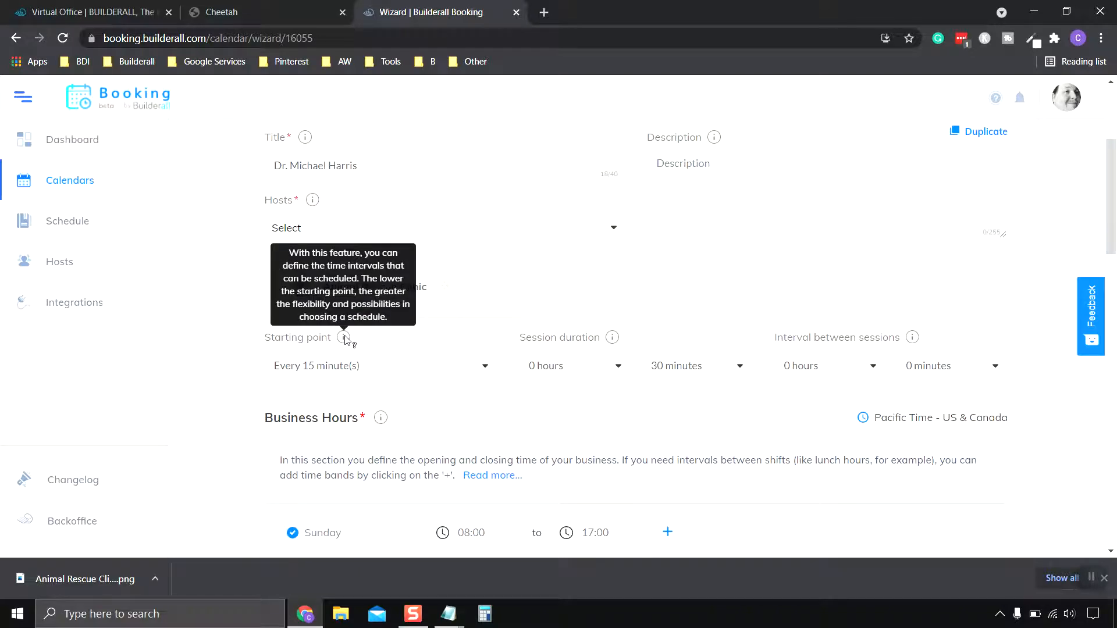
{"action": "left_click", "coordinate": [1090, 577]}
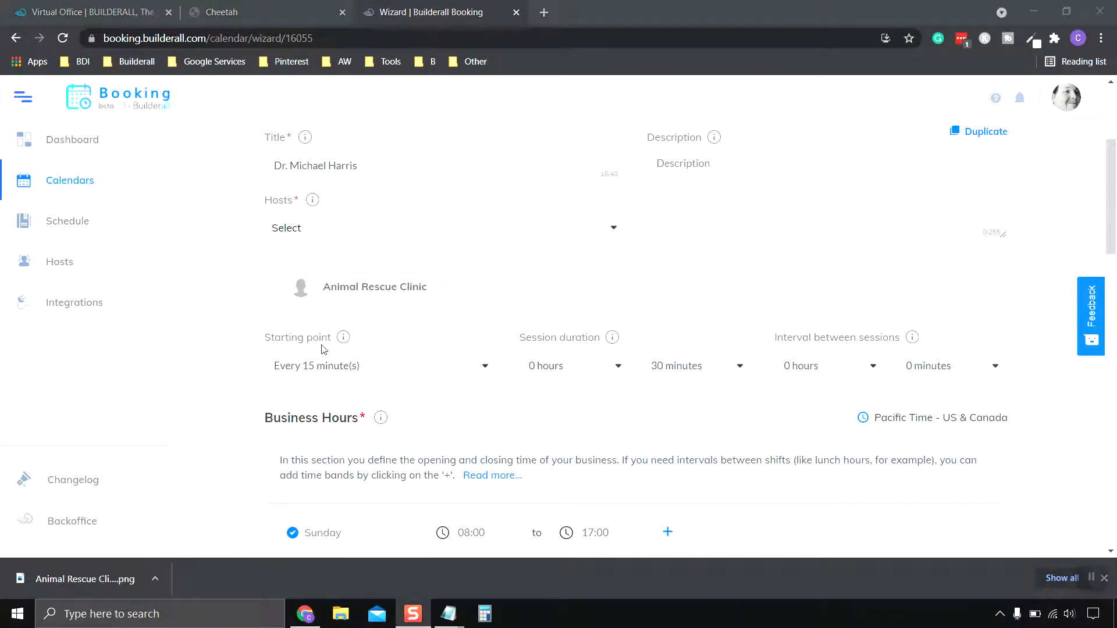
Make sessions start every 10 minutes and keep the 30-minute session duration.
{"action": "left_click", "coordinate": [486, 374]}
{"action": "mouse_move", "coordinate": [346, 339]}
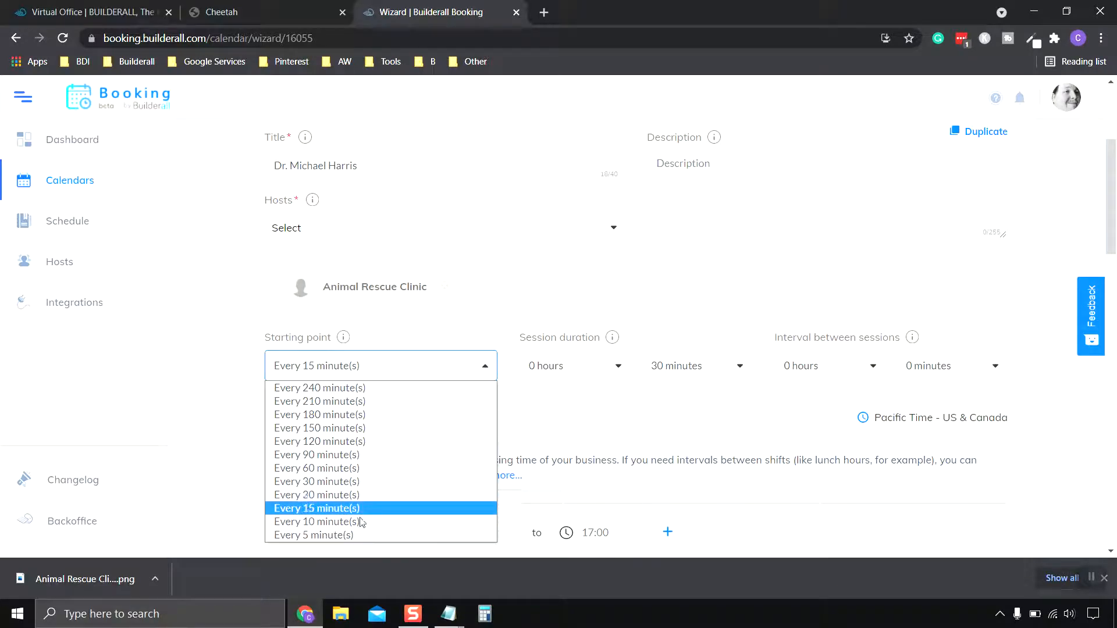
{"action": "key", "text": "Escape"}
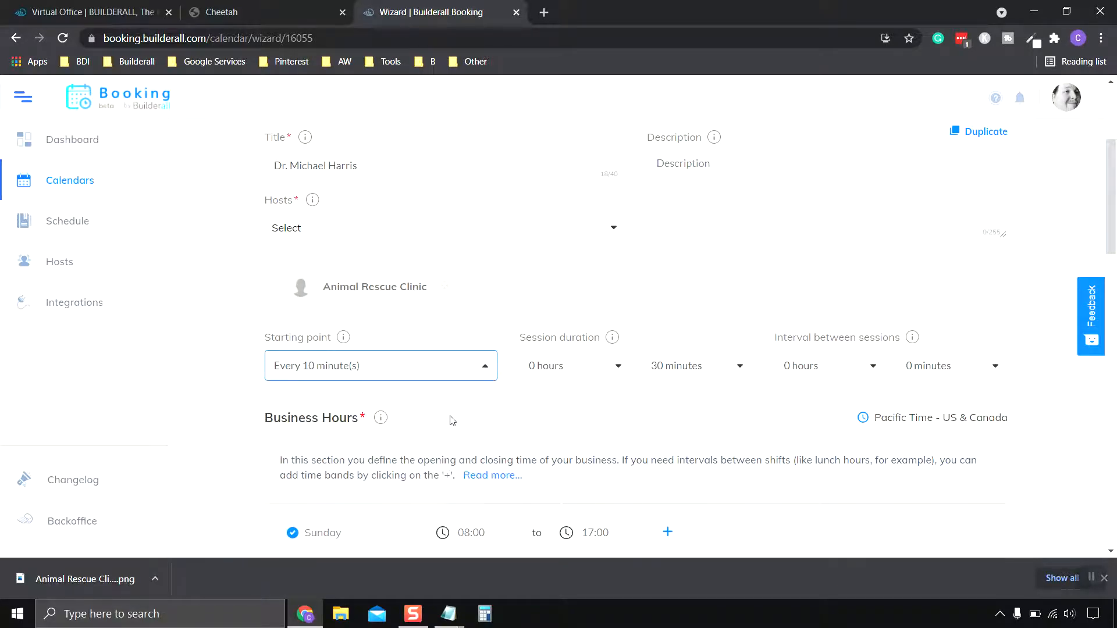
{"action": "key", "text": "Up"}
{"action": "mouse_move", "coordinate": [615, 344]}
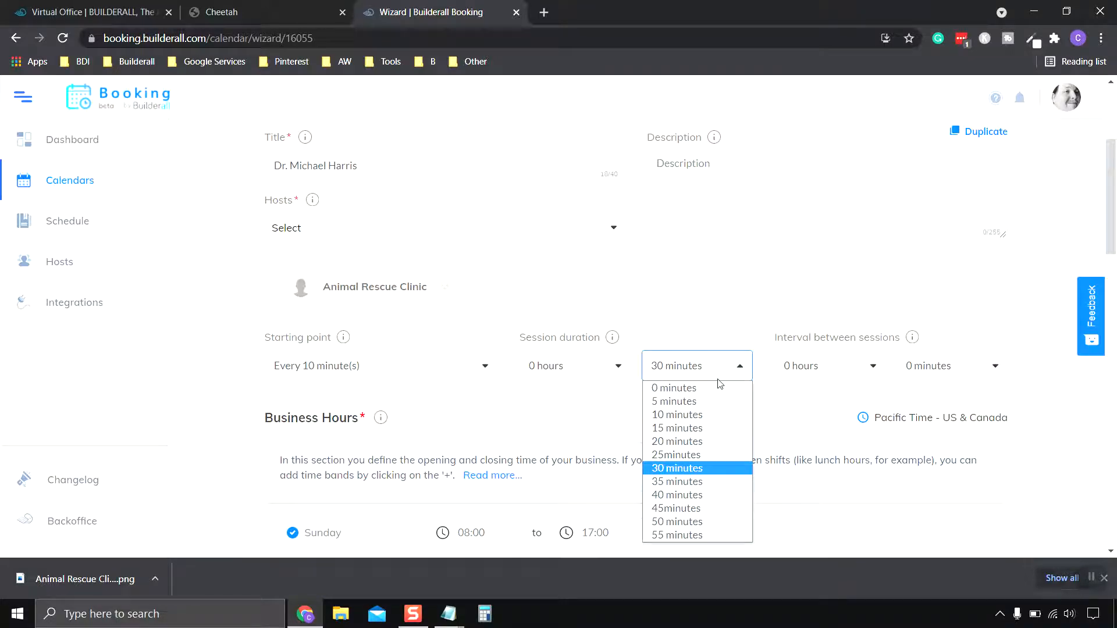
{"action": "left_click", "coordinate": [678, 469]}
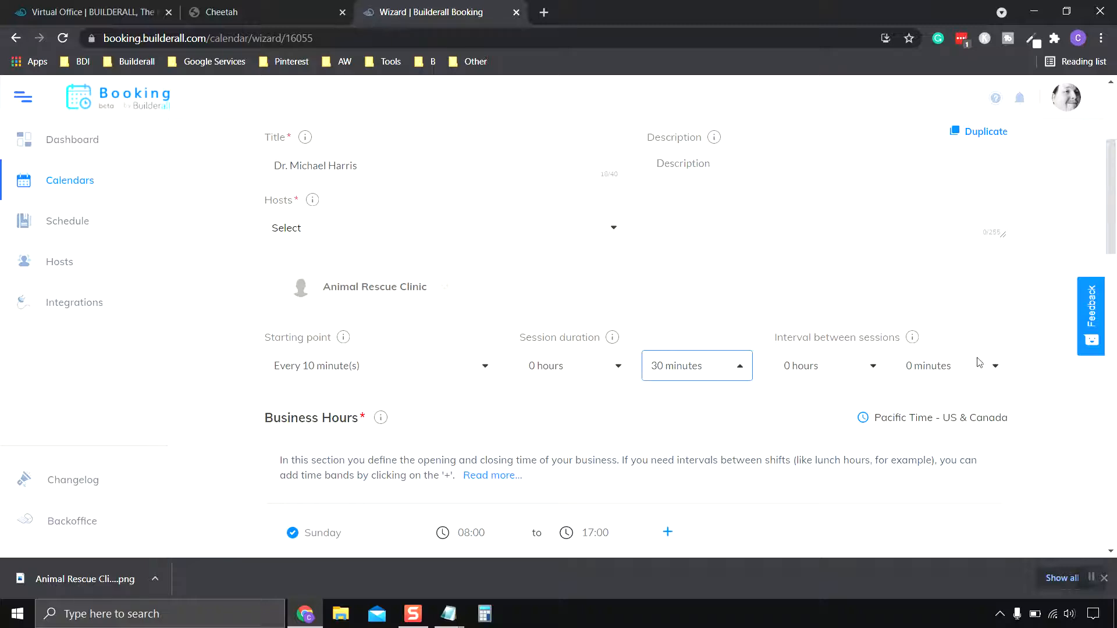
Set the interval between sessions to 0 hours and 10 minutes.
{"action": "left_click", "coordinate": [872, 368]}
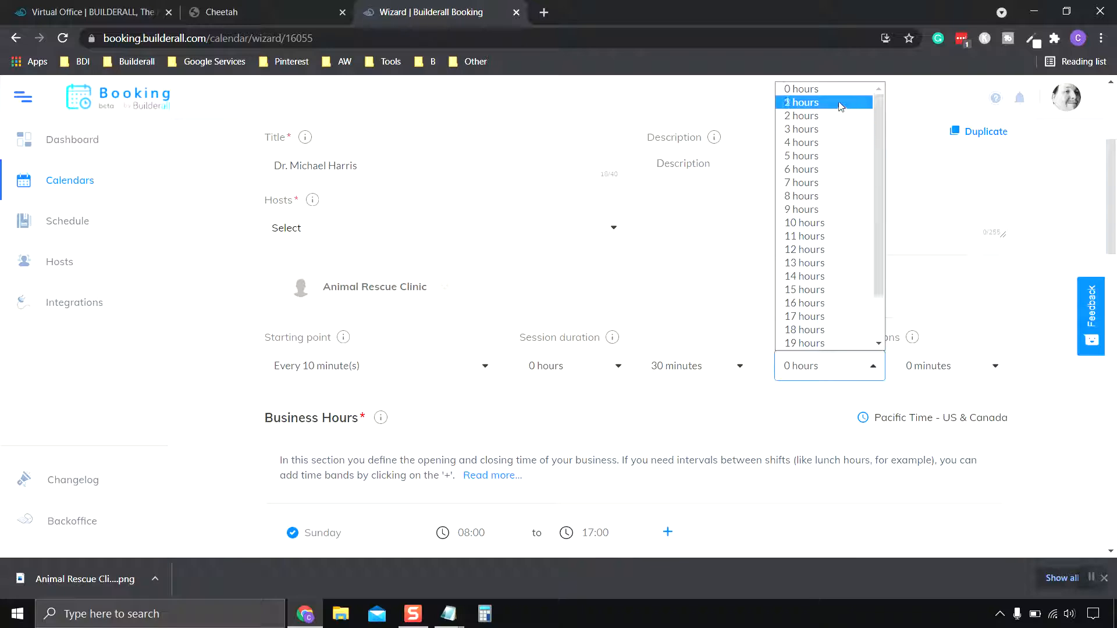
{"action": "left_click", "coordinate": [889, 474]}
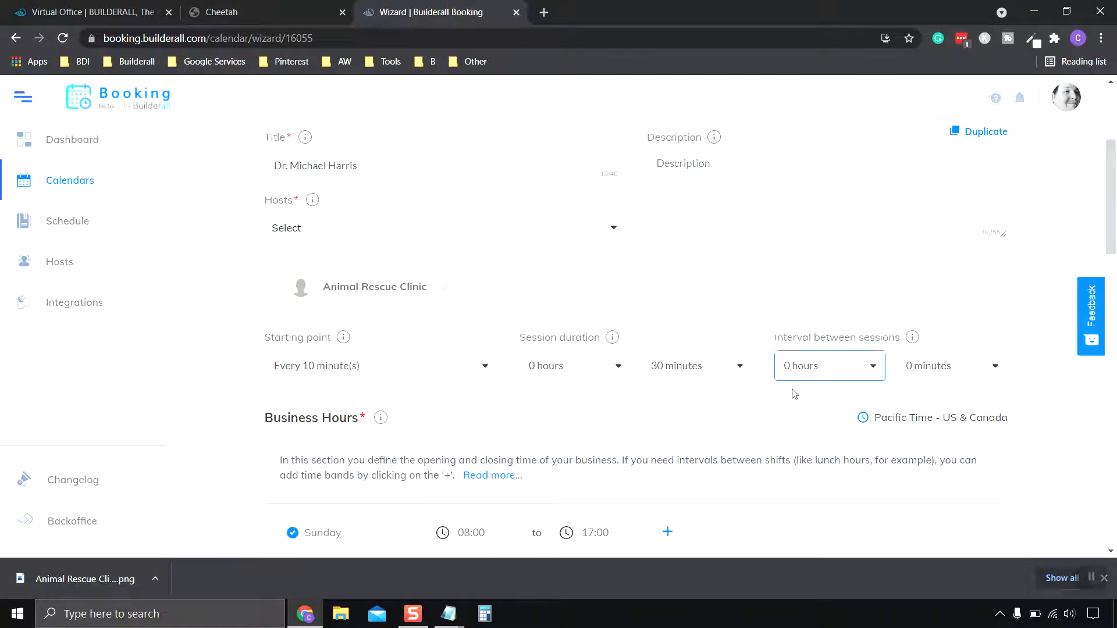
{"action": "left_click", "coordinate": [976, 374]}
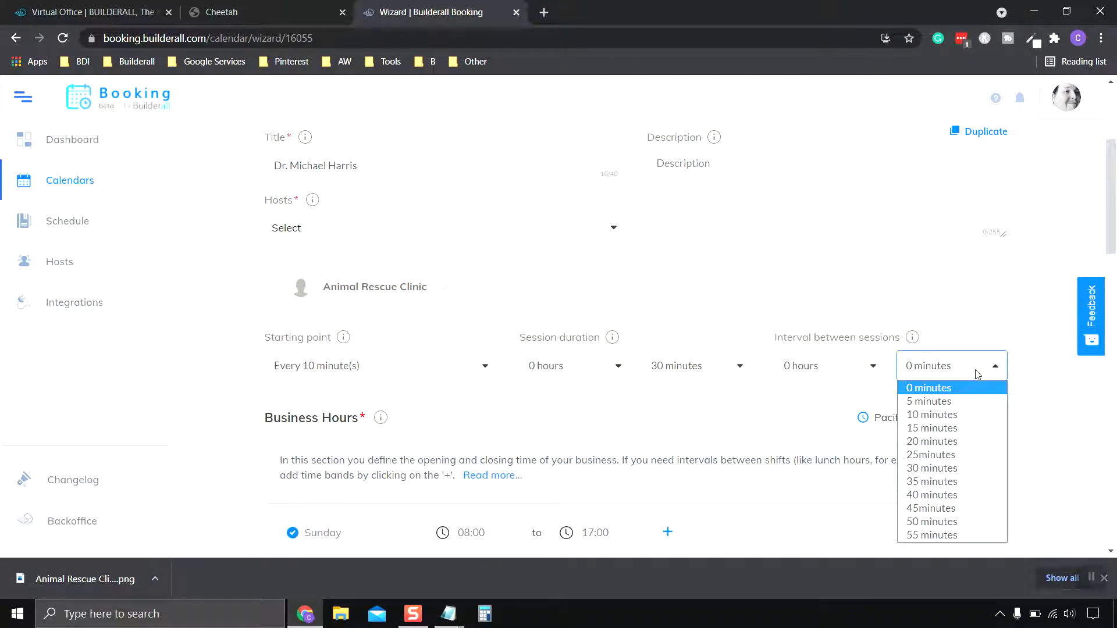
{"action": "left_click", "coordinate": [954, 414]}
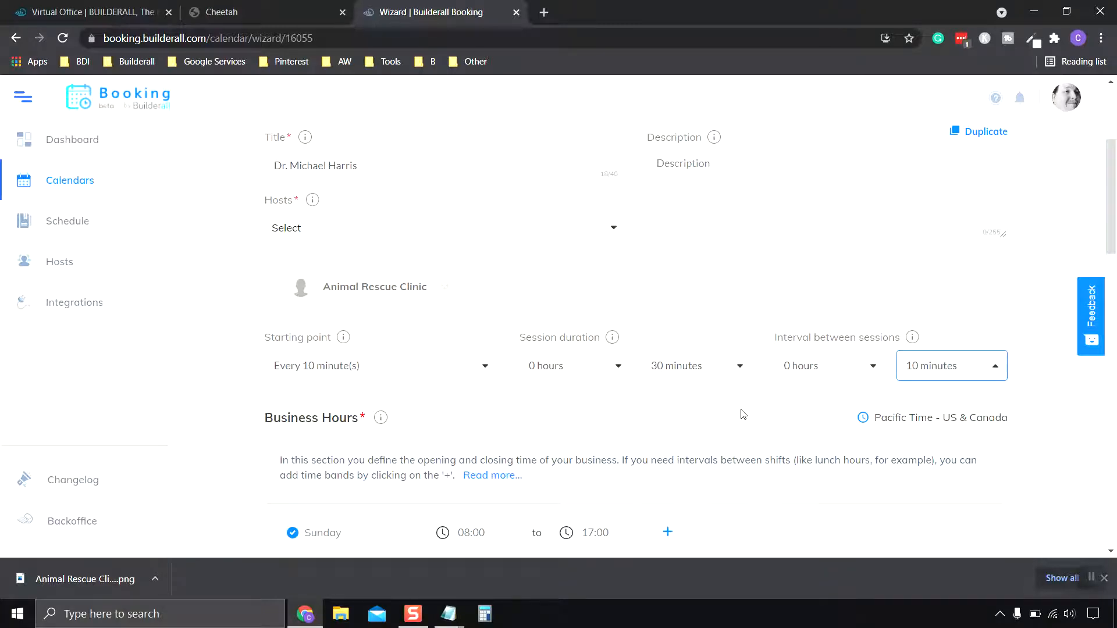
{"action": "scroll", "coordinate": [743, 414], "scroll_direction": "down", "scroll_amount": 5}
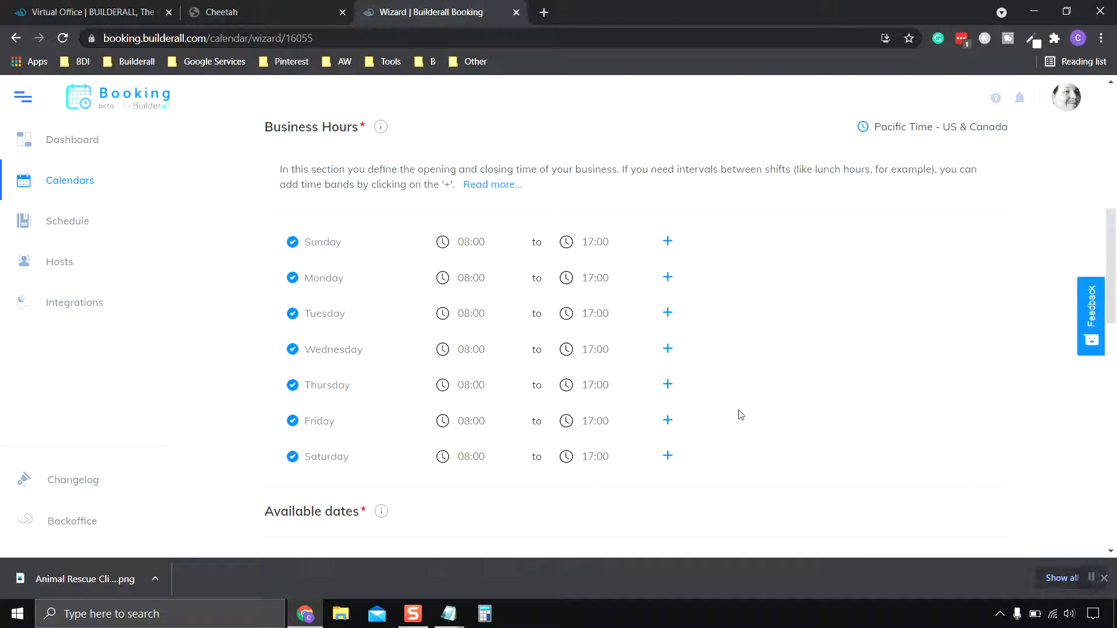
Close Sunday and Wednesday in Business Hours, keeping Saturday open after toggling it.
{"action": "scroll", "coordinate": [741, 415], "scroll_direction": "up", "scroll_amount": 6}
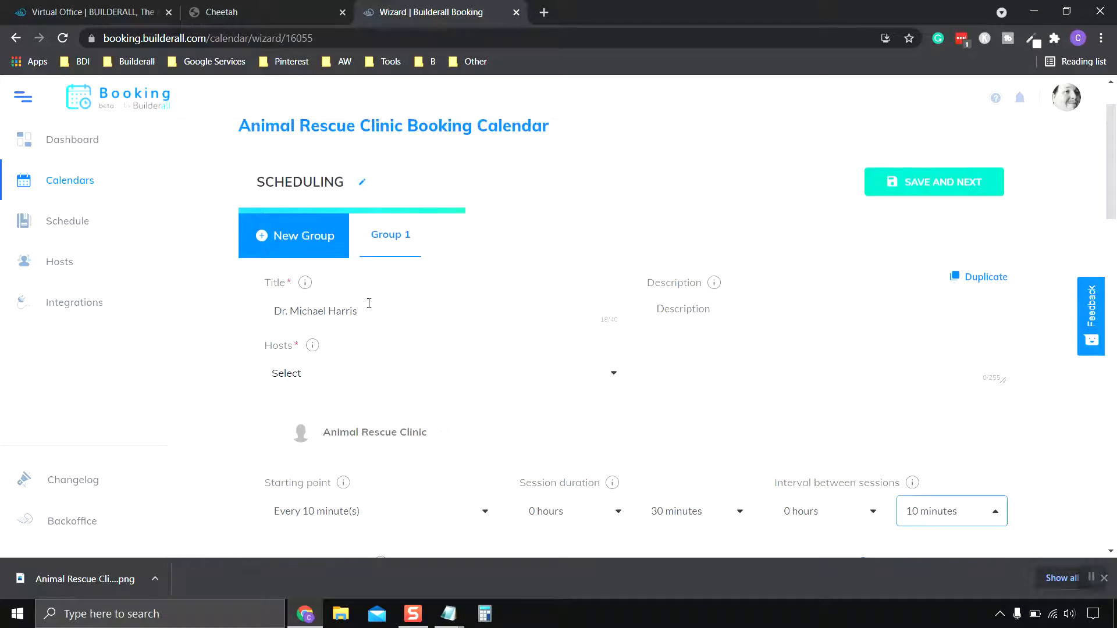
{"action": "scroll", "coordinate": [369, 303], "scroll_direction": "down", "scroll_amount": 7}
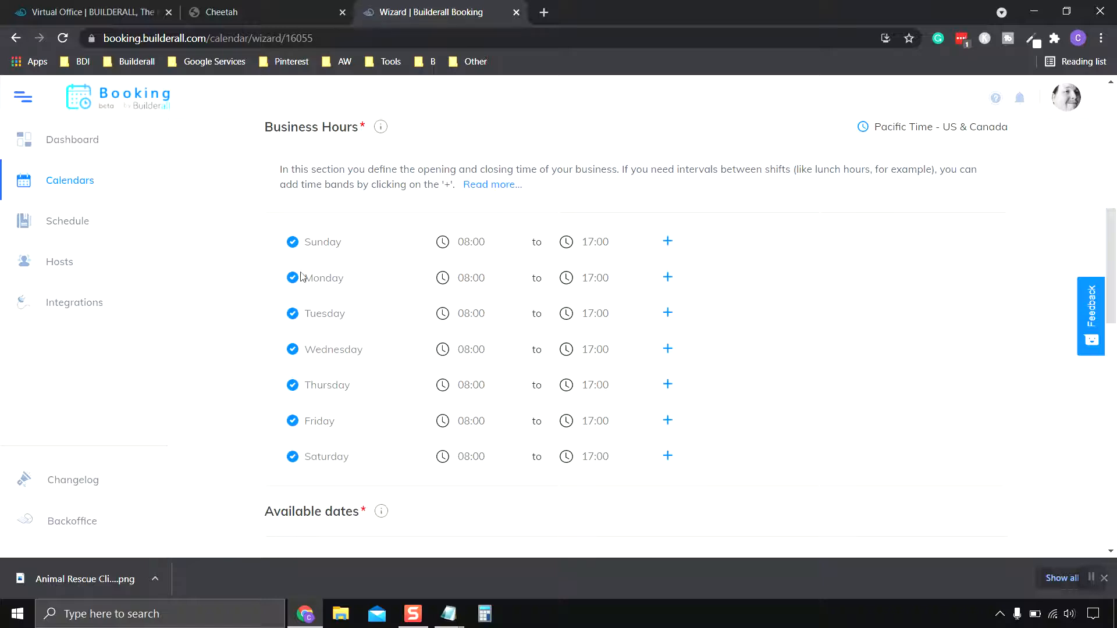
{"action": "left_click", "coordinate": [292, 244]}
{"action": "left_click", "coordinate": [293, 457]}
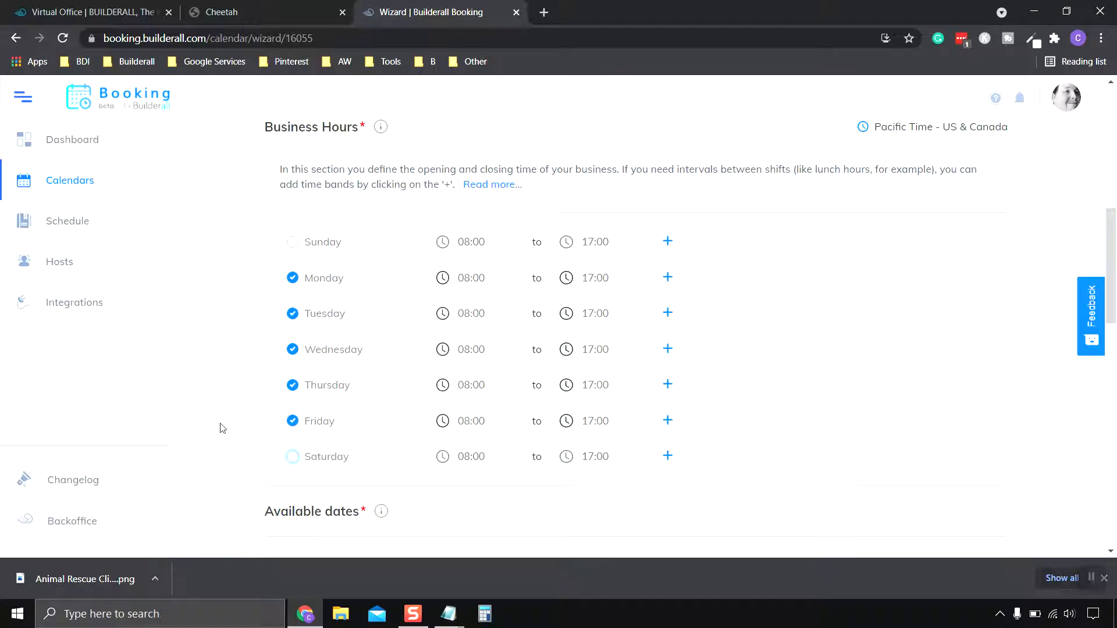
{"action": "left_click", "coordinate": [292, 458]}
{"action": "left_click", "coordinate": [293, 351]}
Scroll through Group 1's Available dates down to the Sessions and Availability settings.
{"action": "scroll", "coordinate": [811, 356], "scroll_direction": "down", "scroll_amount": 6}
{"action": "scroll", "coordinate": [809, 352], "scroll_direction": "down", "scroll_amount": 1}
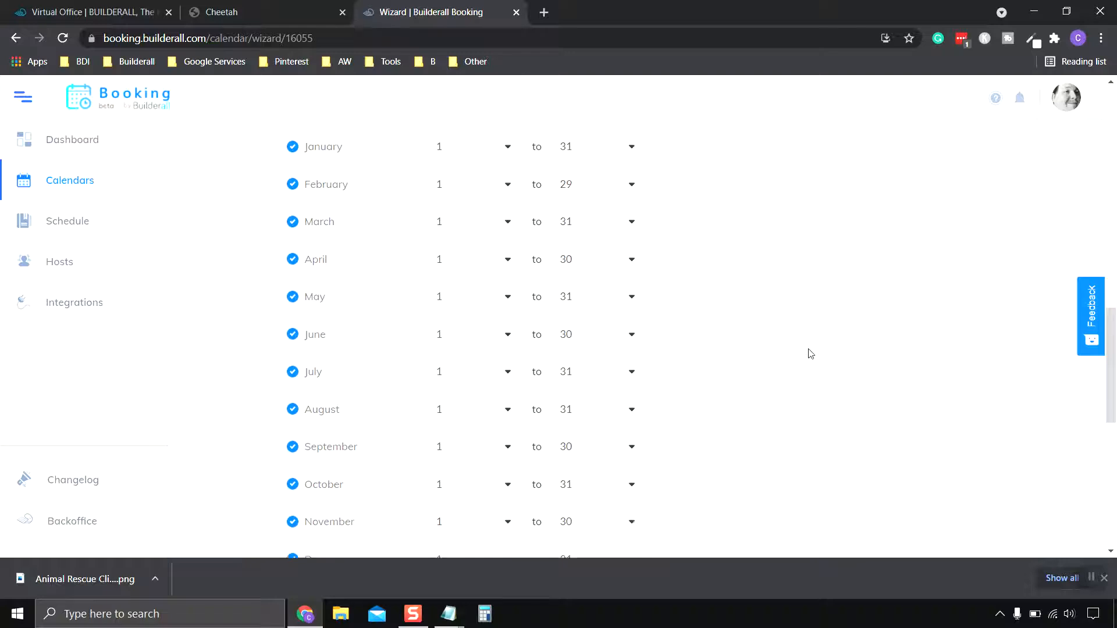
{"action": "scroll", "coordinate": [809, 352], "scroll_direction": "up", "scroll_amount": 2}
{"action": "scroll", "coordinate": [760, 281], "scroll_direction": "down", "scroll_amount": 3}
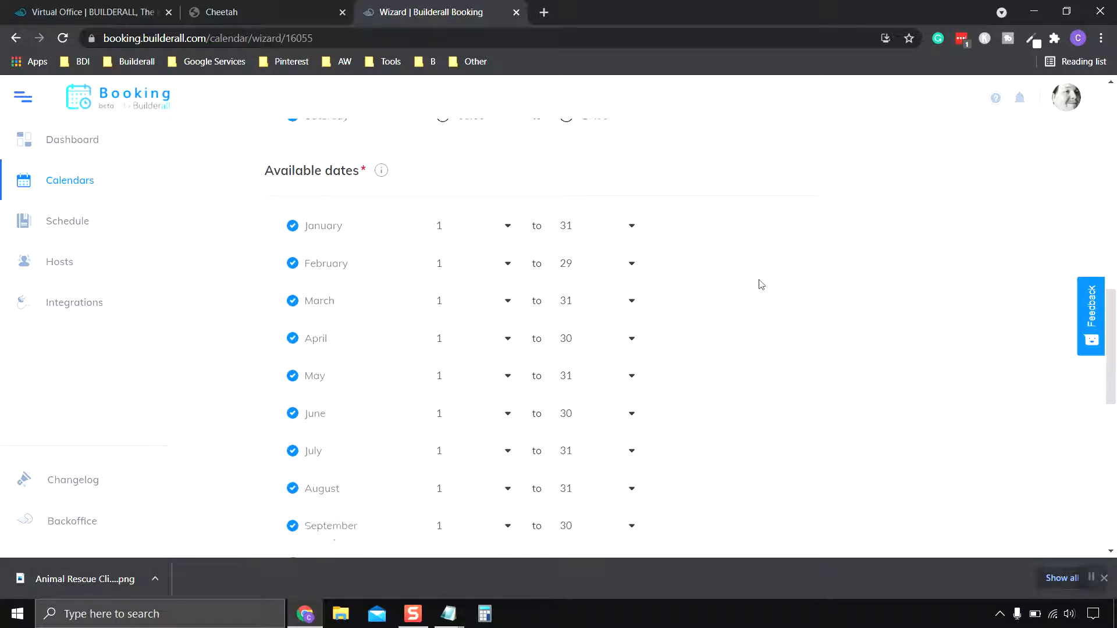
{"action": "scroll", "coordinate": [757, 287], "scroll_direction": "up", "scroll_amount": 3}
{"action": "scroll", "coordinate": [757, 286], "scroll_direction": "down", "scroll_amount": 2}
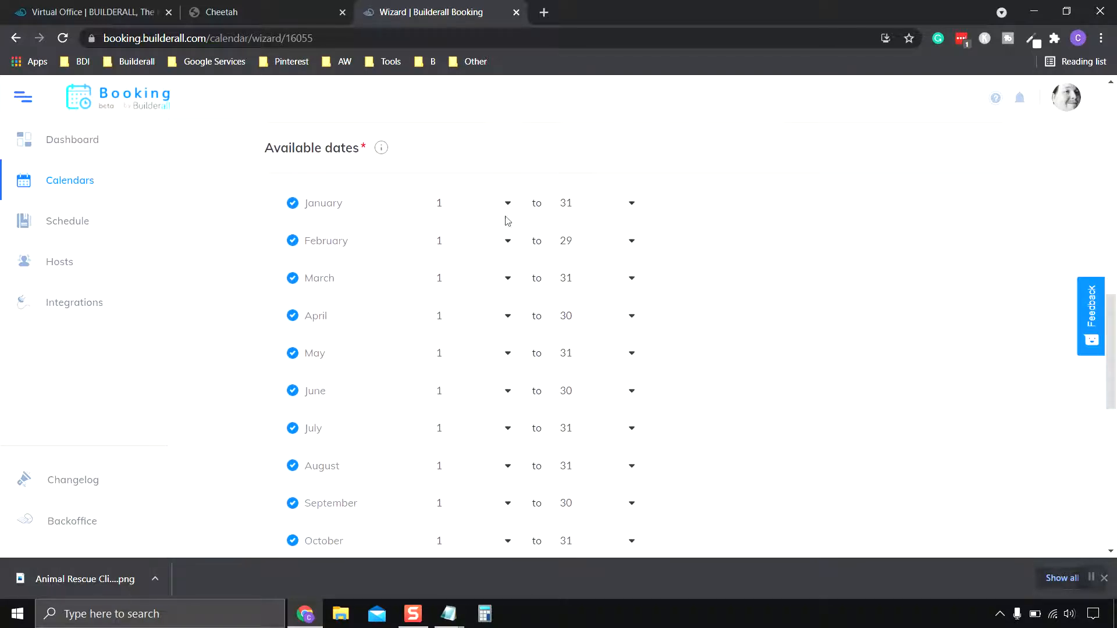
{"action": "scroll", "coordinate": [736, 269], "scroll_direction": "down", "scroll_amount": 2}
{"action": "scroll", "coordinate": [736, 269], "scroll_direction": "up", "scroll_amount": 1}
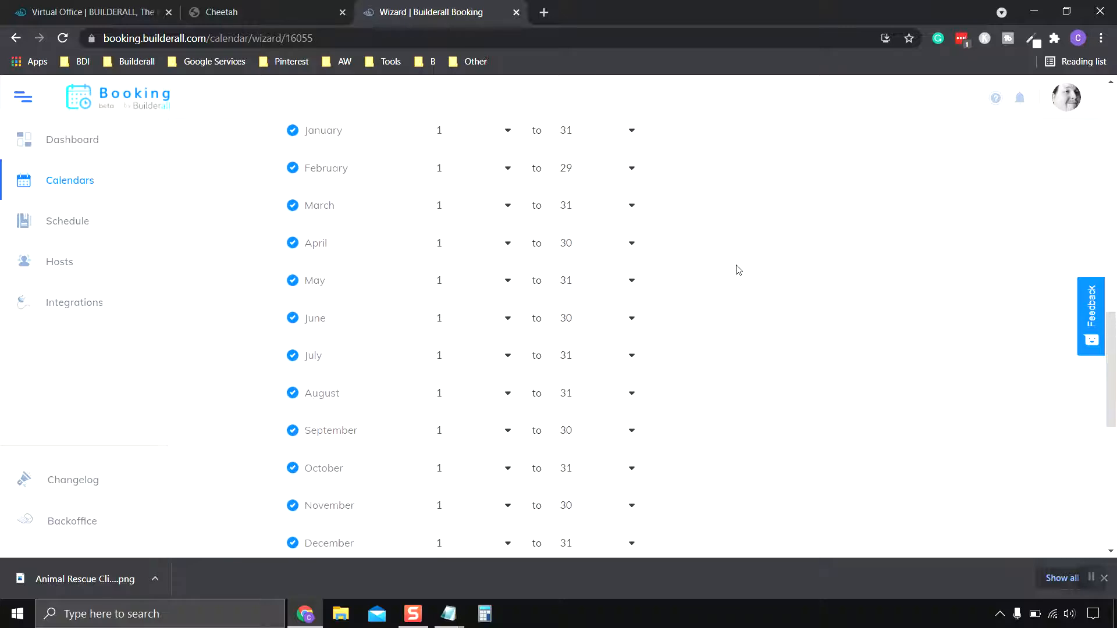
{"action": "scroll", "coordinate": [736, 268], "scroll_direction": "down", "scroll_amount": 1}
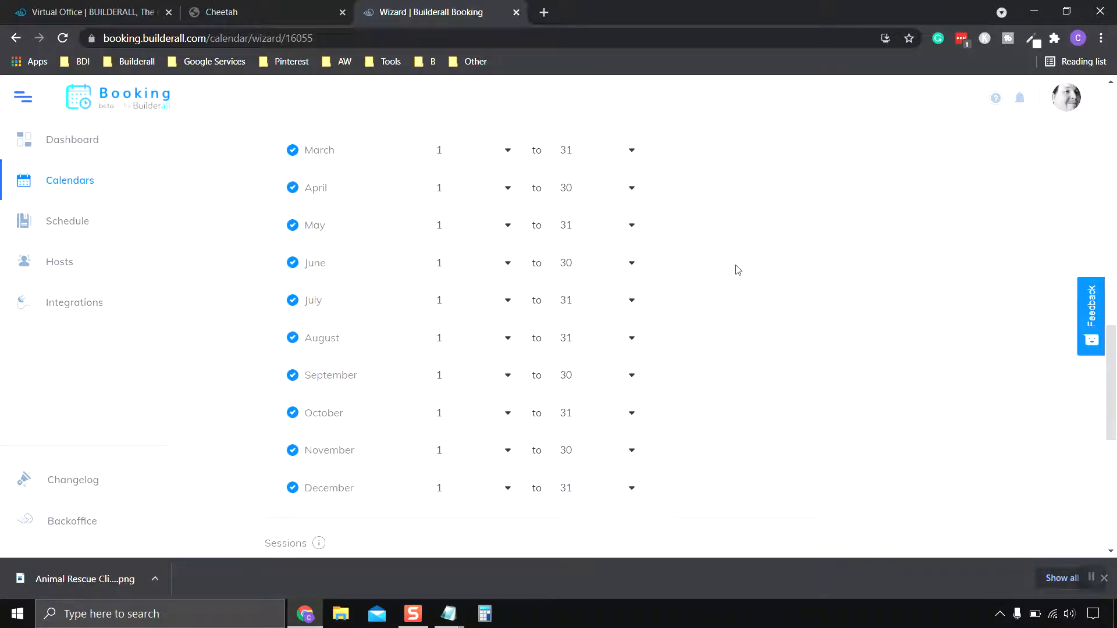
{"action": "scroll", "coordinate": [736, 268], "scroll_direction": "up", "scroll_amount": 1}
{"action": "scroll", "coordinate": [680, 284], "scroll_direction": "down", "scroll_amount": 1}
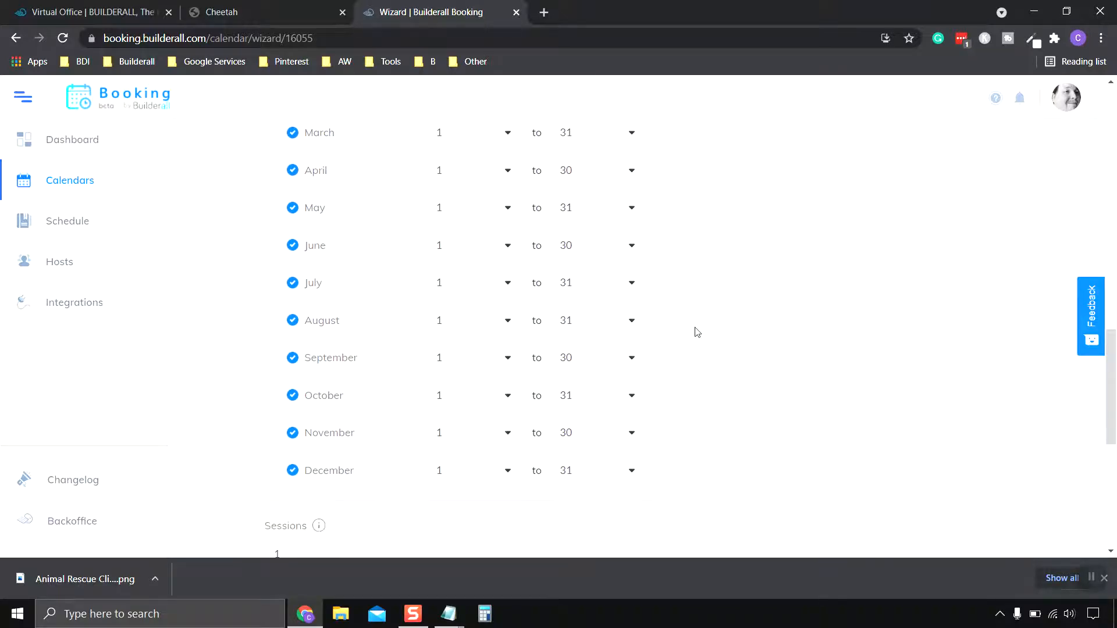
{"action": "scroll", "coordinate": [699, 329], "scroll_direction": "up", "scroll_amount": 1}
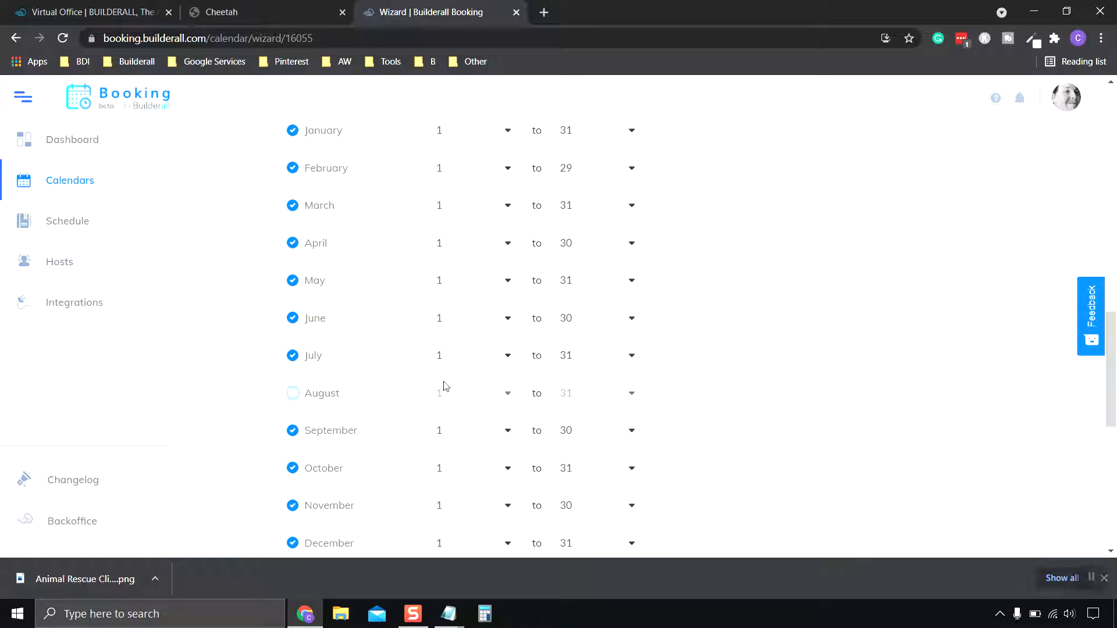
{"action": "scroll", "coordinate": [782, 390], "scroll_direction": "up", "scroll_amount": 2}
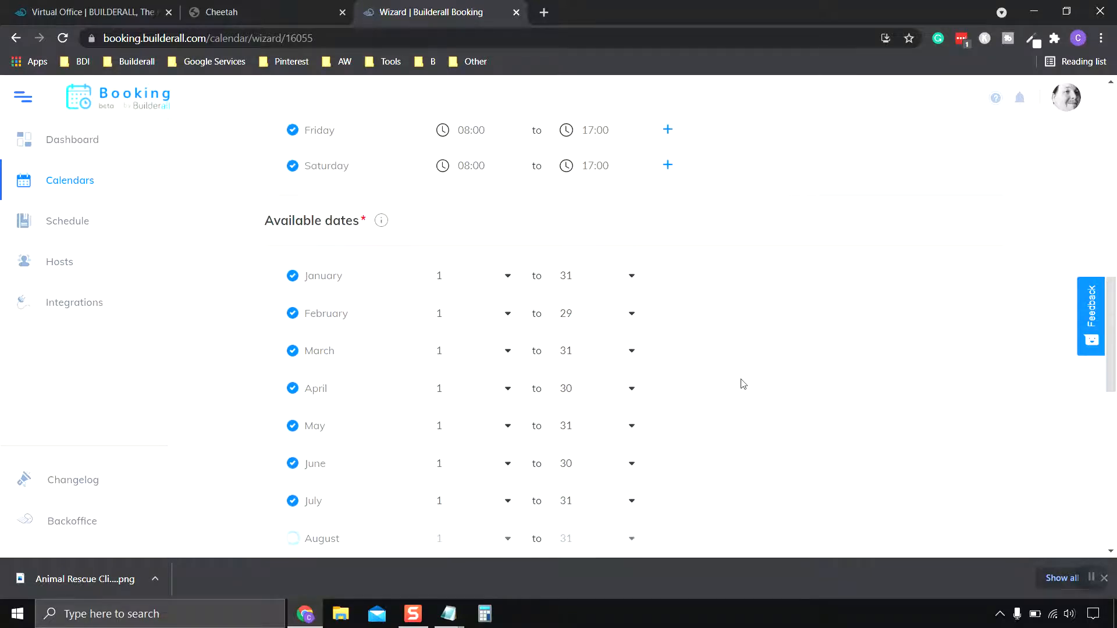
{"action": "scroll", "coordinate": [742, 384], "scroll_direction": "down", "scroll_amount": 7}
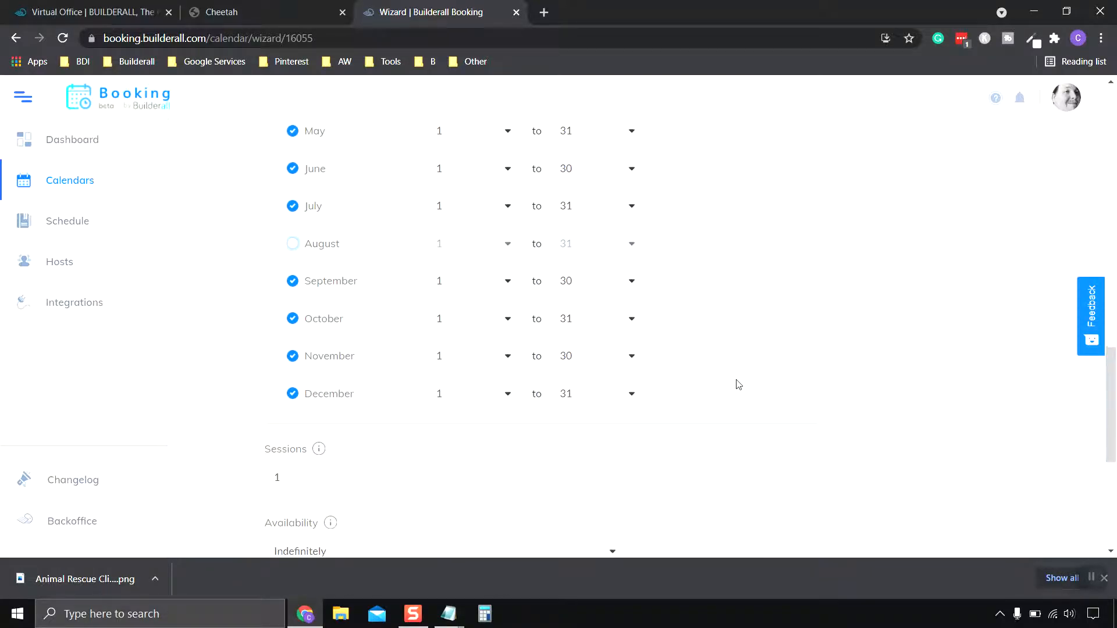
{"action": "scroll", "coordinate": [738, 384], "scroll_direction": "down", "scroll_amount": 2}
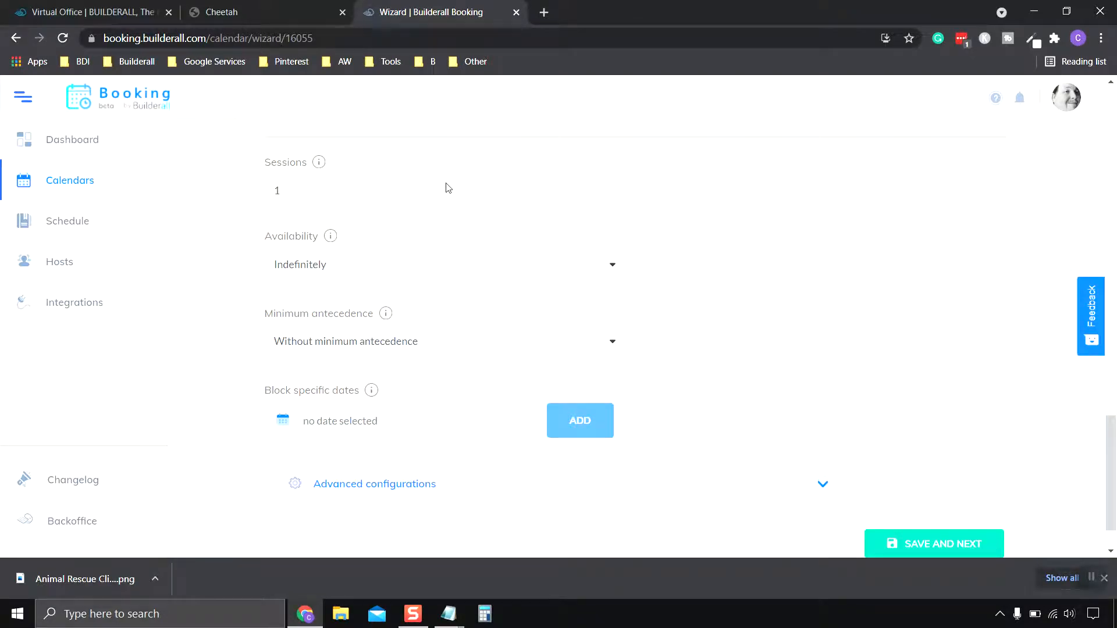
Block July 11, 2021 so 07/11/2021 appears among the blocked dates.
{"action": "scroll", "coordinate": [433, 258], "scroll_direction": "up", "scroll_amount": 1}
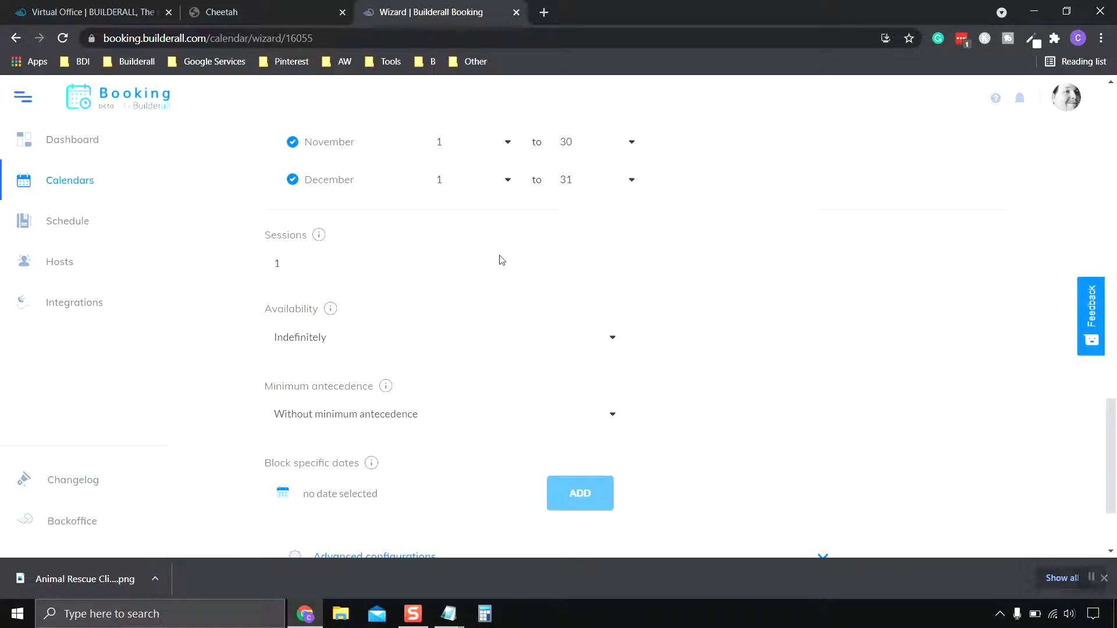
{"action": "scroll", "coordinate": [502, 260], "scroll_direction": "down", "scroll_amount": 2}
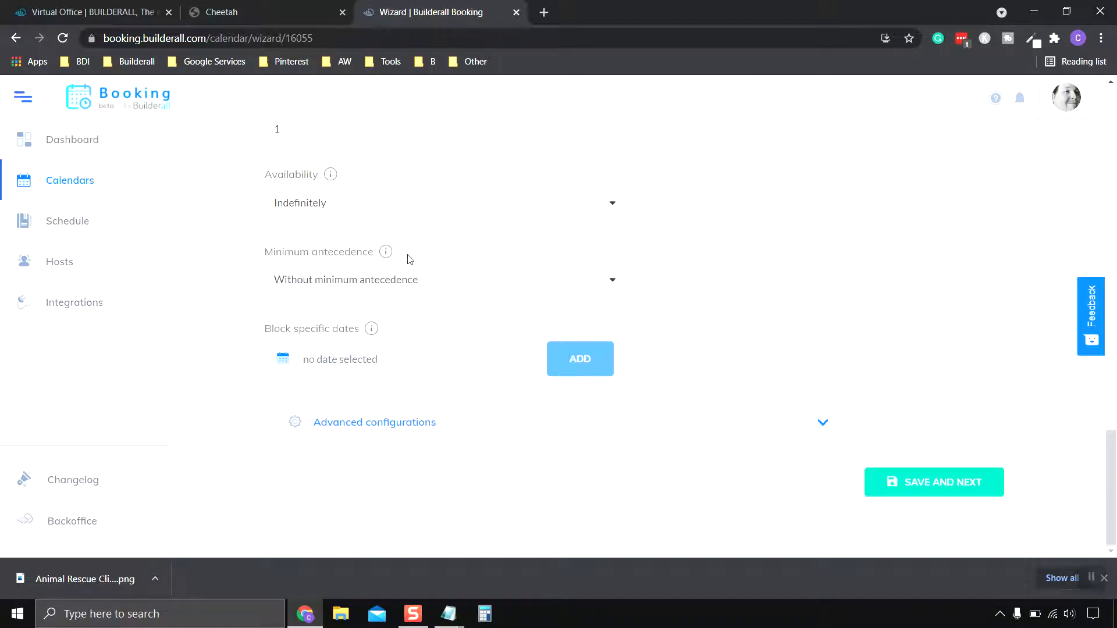
{"action": "mouse_move", "coordinate": [387, 253]}
{"action": "left_click", "coordinate": [376, 363]}
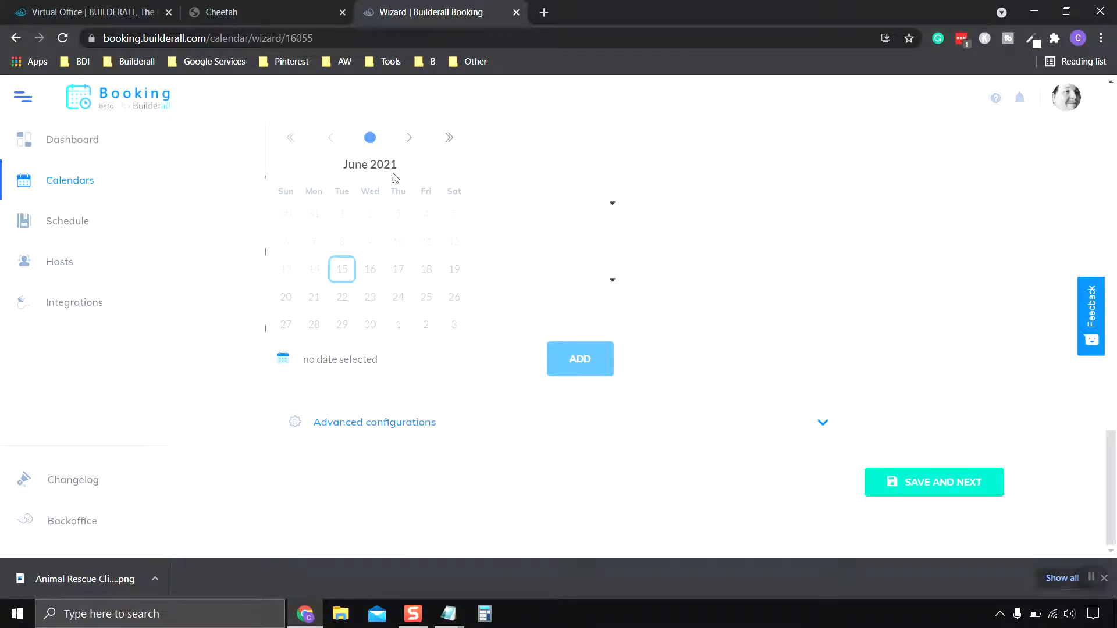
{"action": "left_click", "coordinate": [411, 141]}
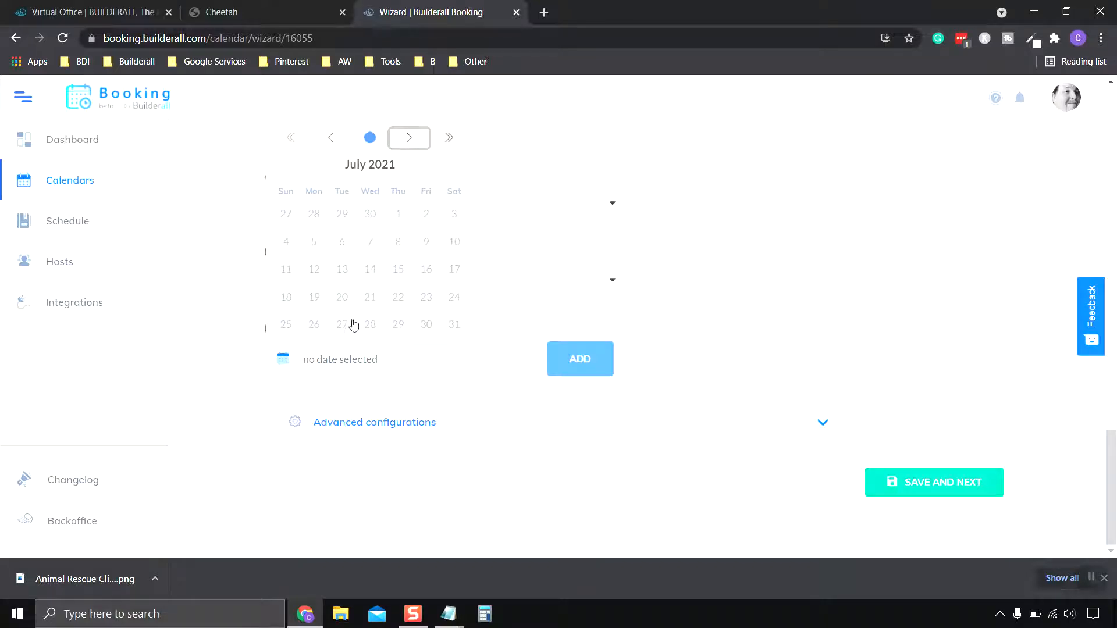
{"action": "left_click", "coordinate": [286, 271]}
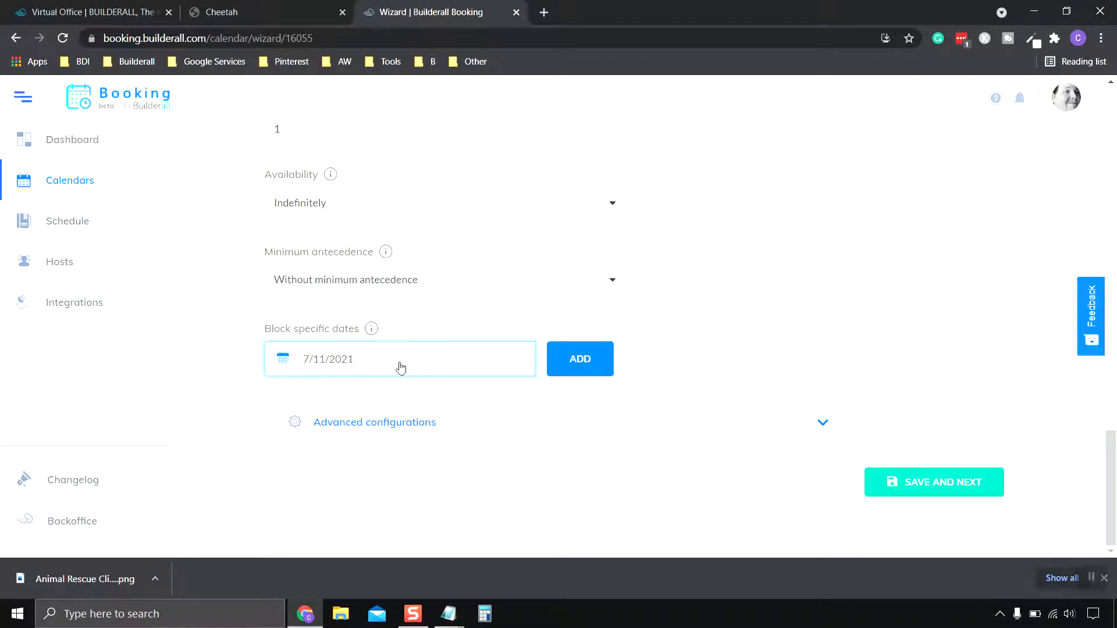
{"action": "left_click", "coordinate": [588, 366]}
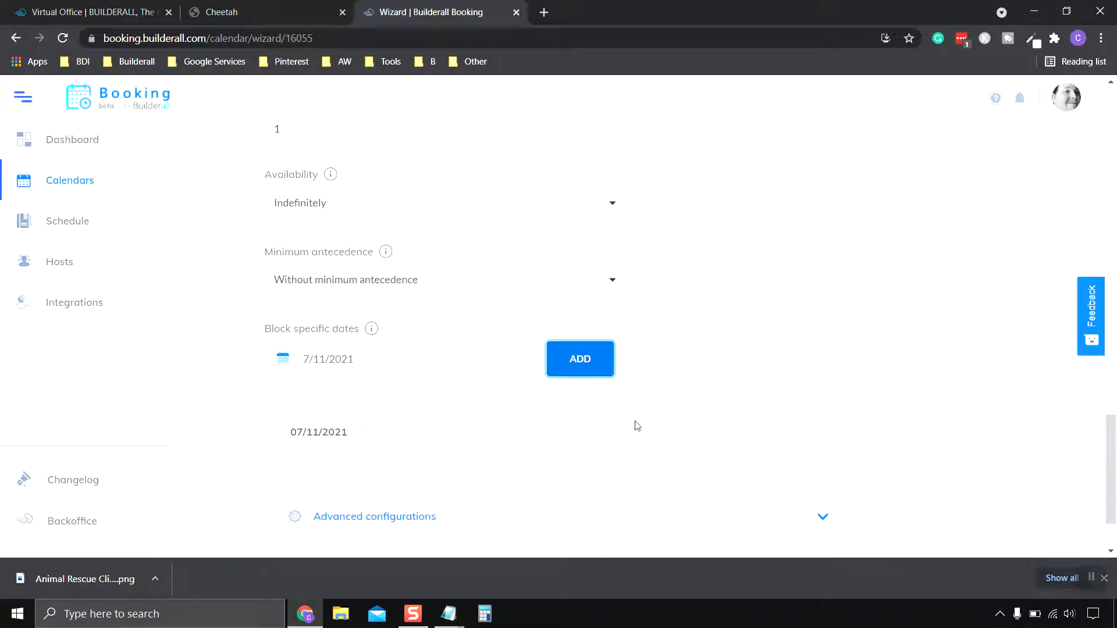
Expand the Advanced configurations section.
{"action": "scroll", "coordinate": [513, 431], "scroll_direction": "down", "scroll_amount": 2}
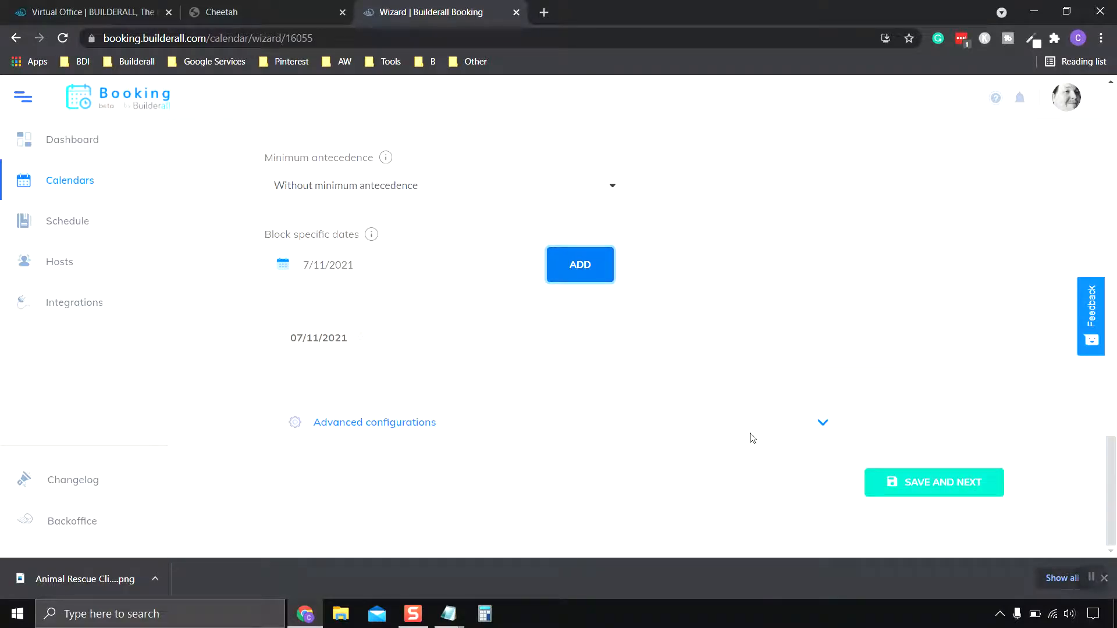
{"action": "left_click", "coordinate": [823, 424]}
{"action": "scroll", "coordinate": [822, 424], "scroll_direction": "down", "scroll_amount": 4}
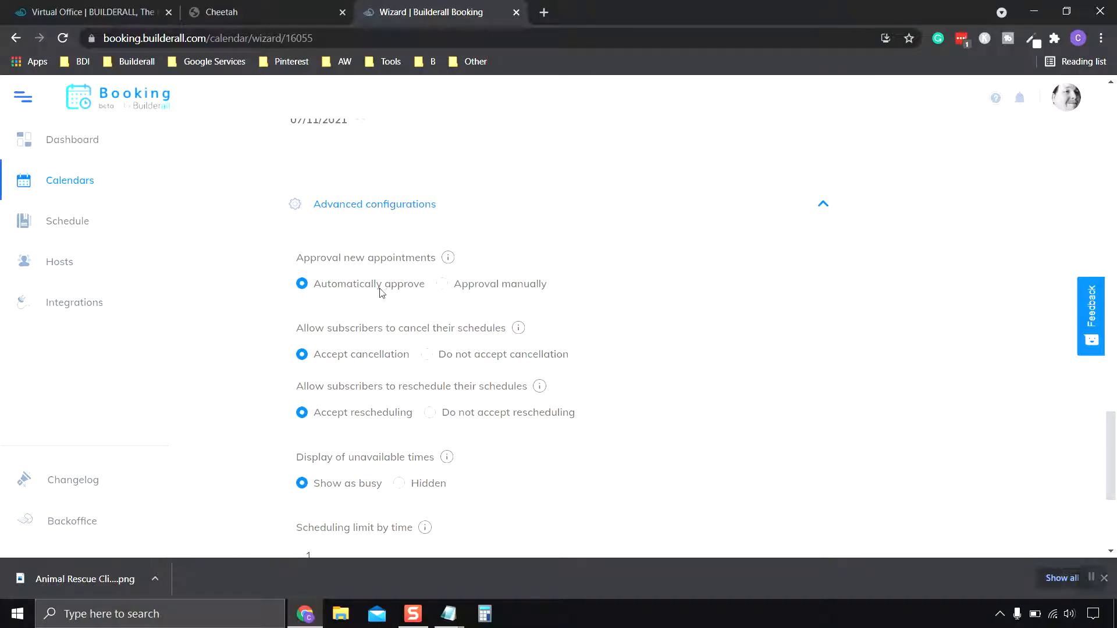
Keep the default advanced settings (automatic approval, cancel/reschedule allowed, busy times) and save the Scheduling step.
{"action": "scroll", "coordinate": [400, 288], "scroll_direction": "down", "scroll_amount": 1}
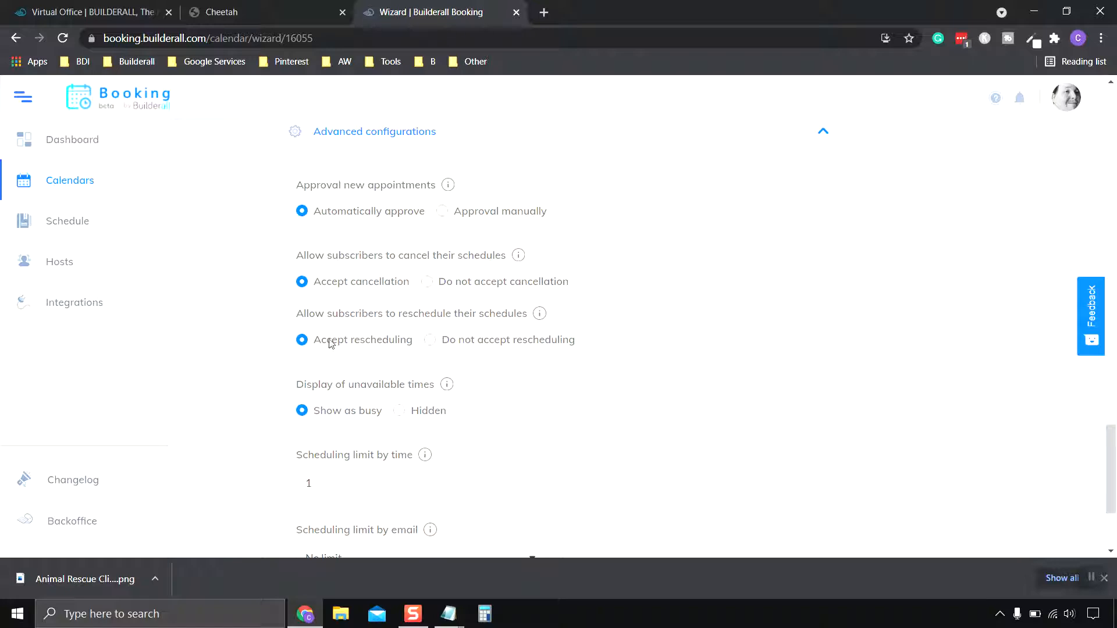
{"action": "scroll", "coordinate": [575, 387], "scroll_direction": "down", "scroll_amount": 1}
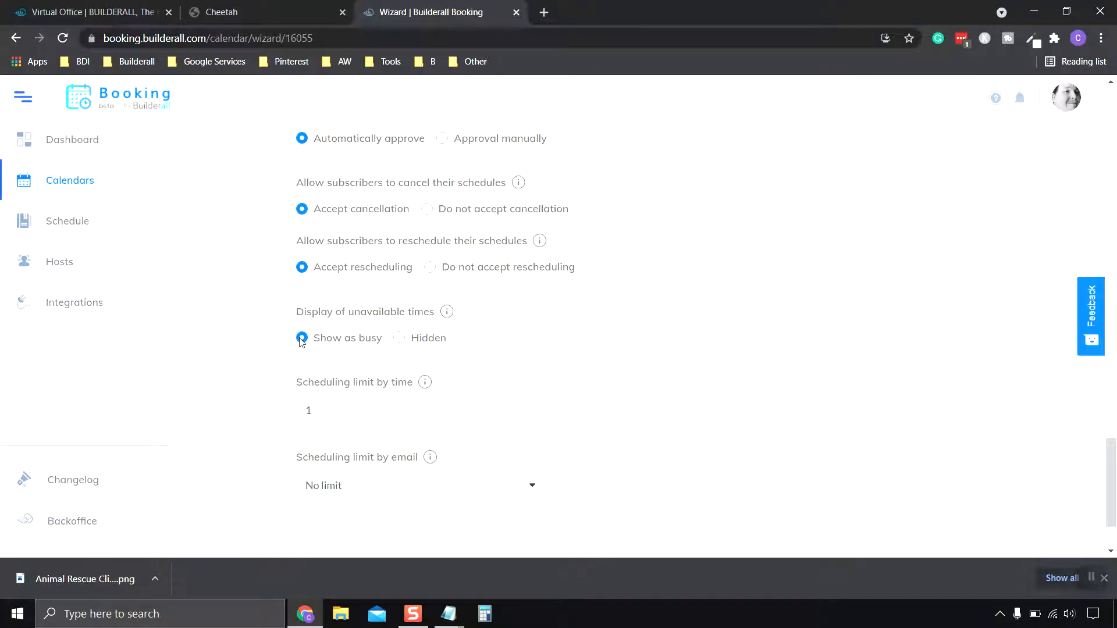
{"action": "scroll", "coordinate": [494, 334], "scroll_direction": "down", "scroll_amount": 2}
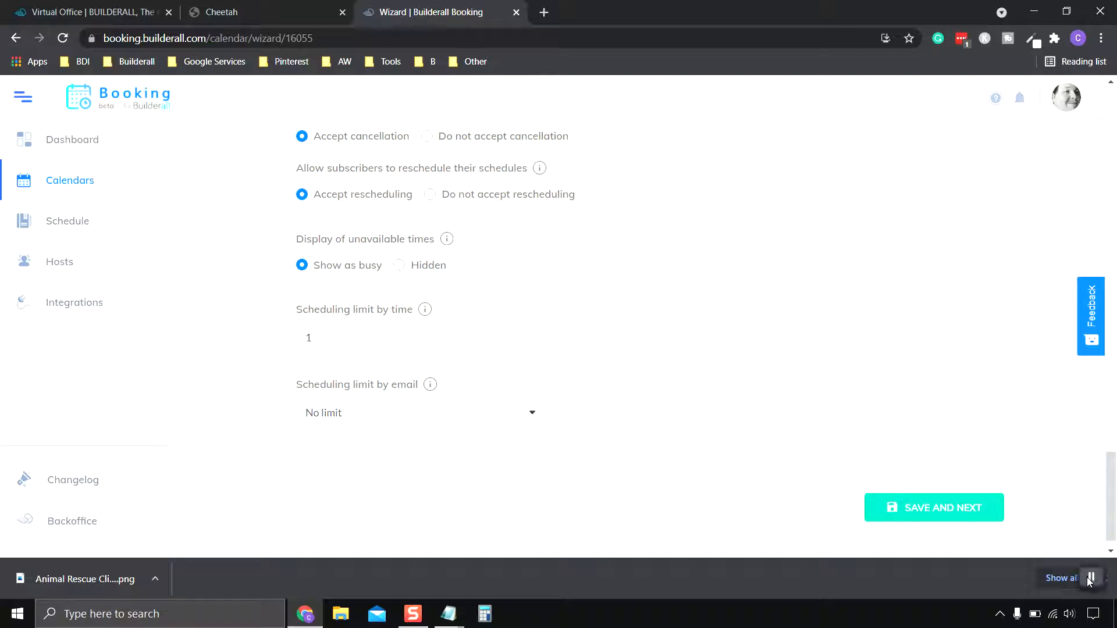
{"action": "key", "text": "Print"}
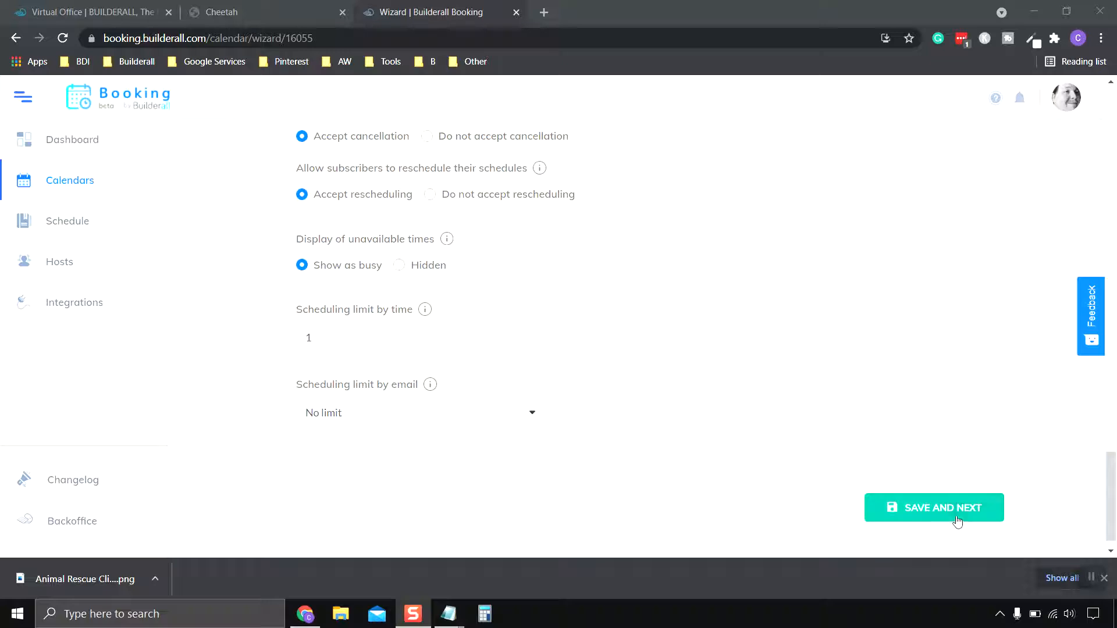
{"action": "left_click", "coordinate": [933, 507]}
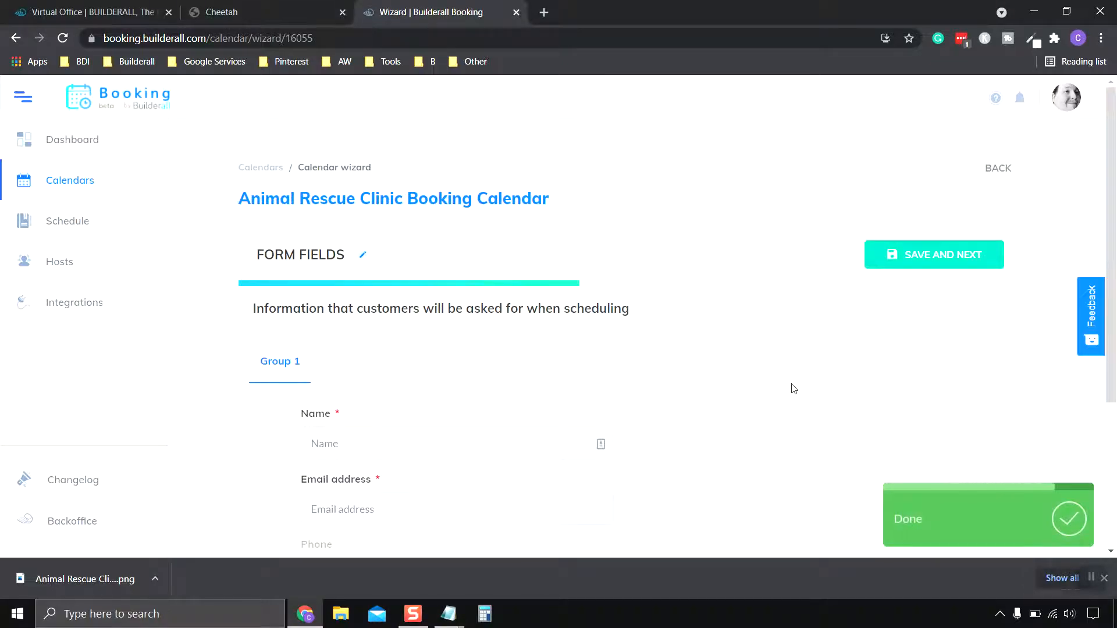
Make the Phone form field Required.
{"action": "scroll", "coordinate": [794, 386], "scroll_direction": "down", "scroll_amount": 3}
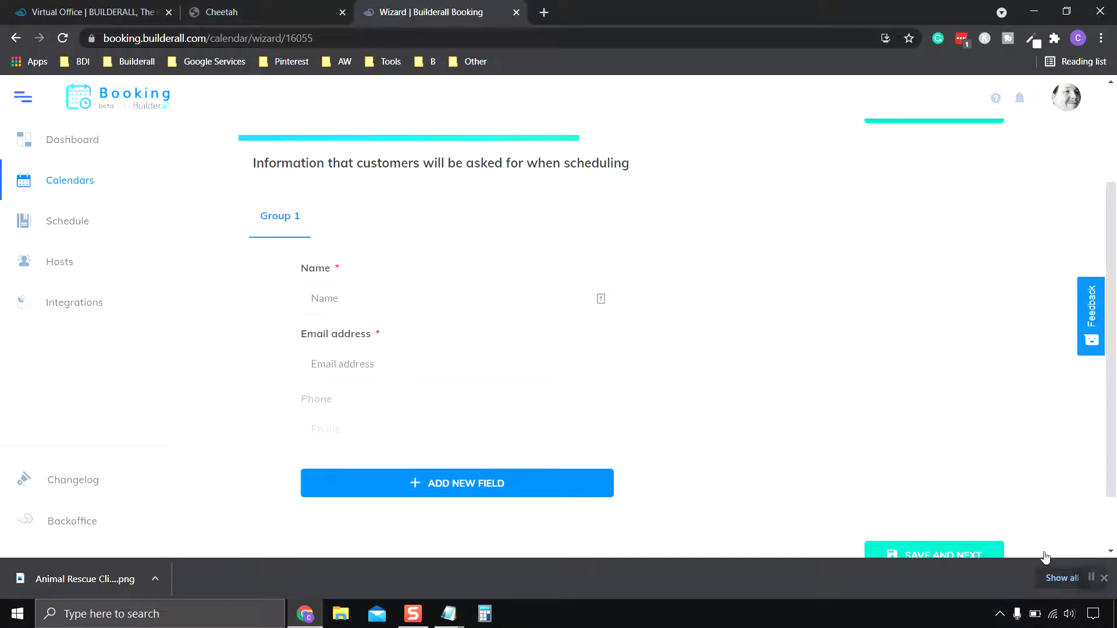
{"action": "scroll", "coordinate": [690, 348], "scroll_direction": "down", "scroll_amount": 2}
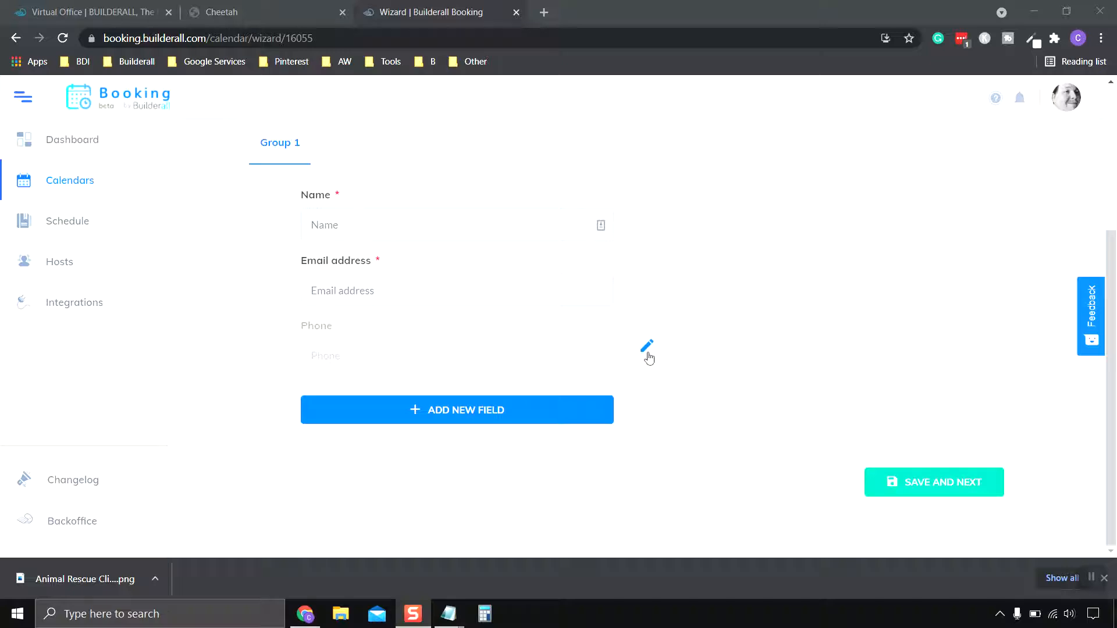
{"action": "left_click", "coordinate": [649, 349]}
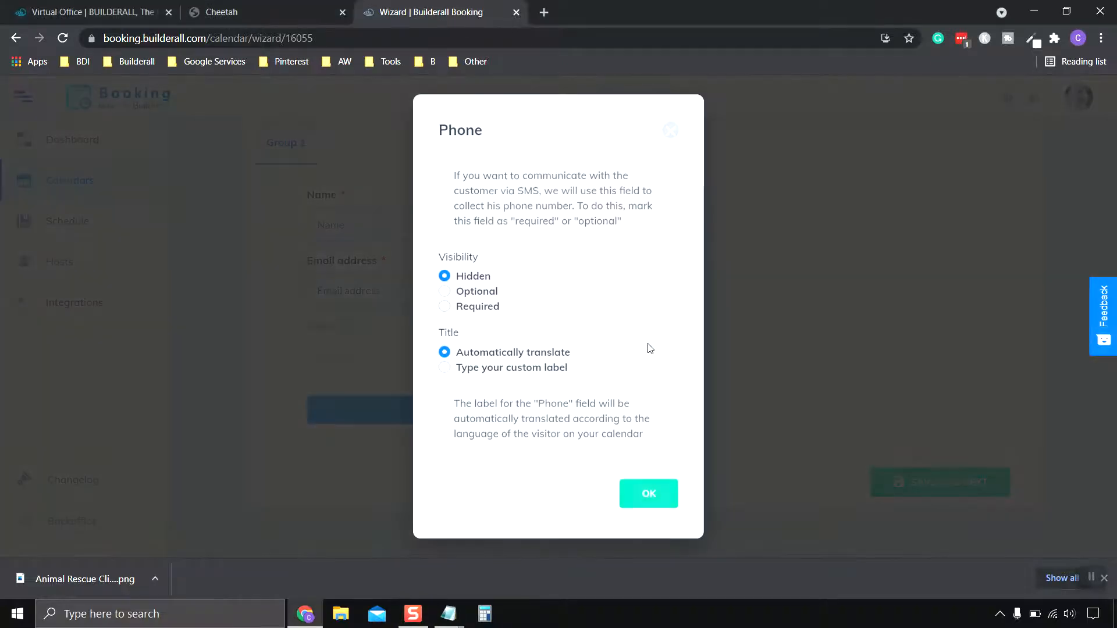
{"action": "left_click", "coordinate": [445, 309]}
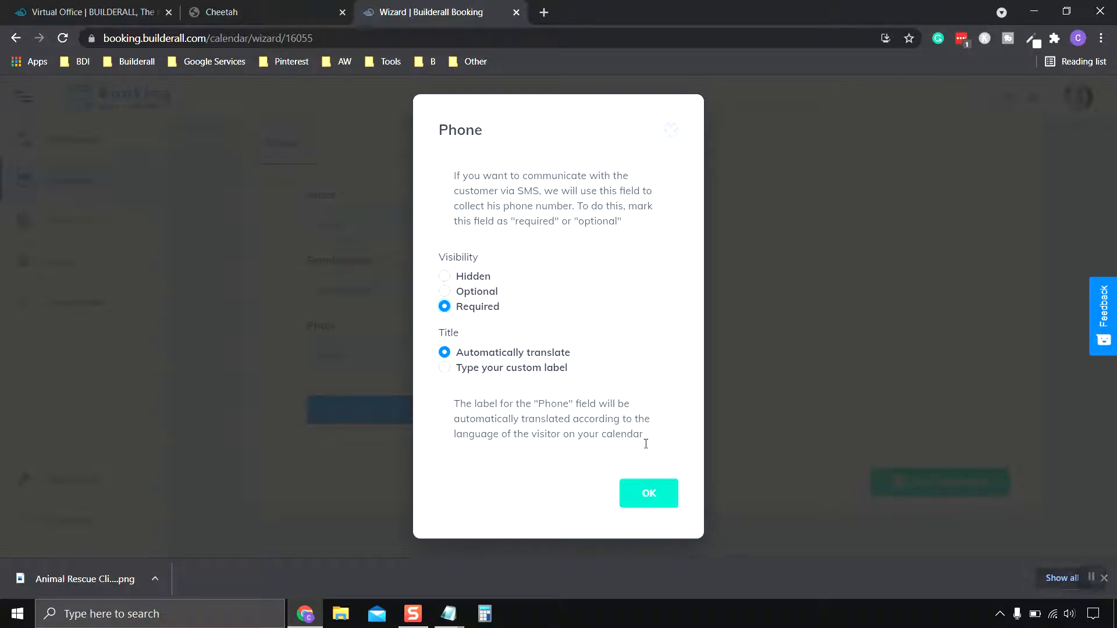
{"action": "left_click", "coordinate": [640, 502]}
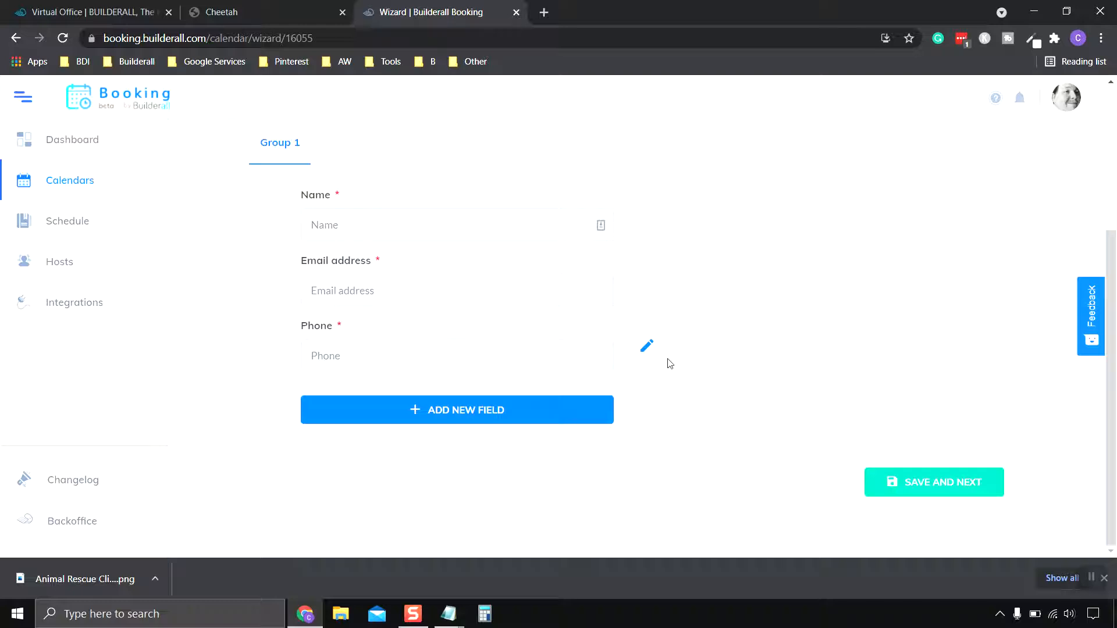
Discard a new custom field without adding it, then save the form fields.
{"action": "left_click", "coordinate": [463, 416]}
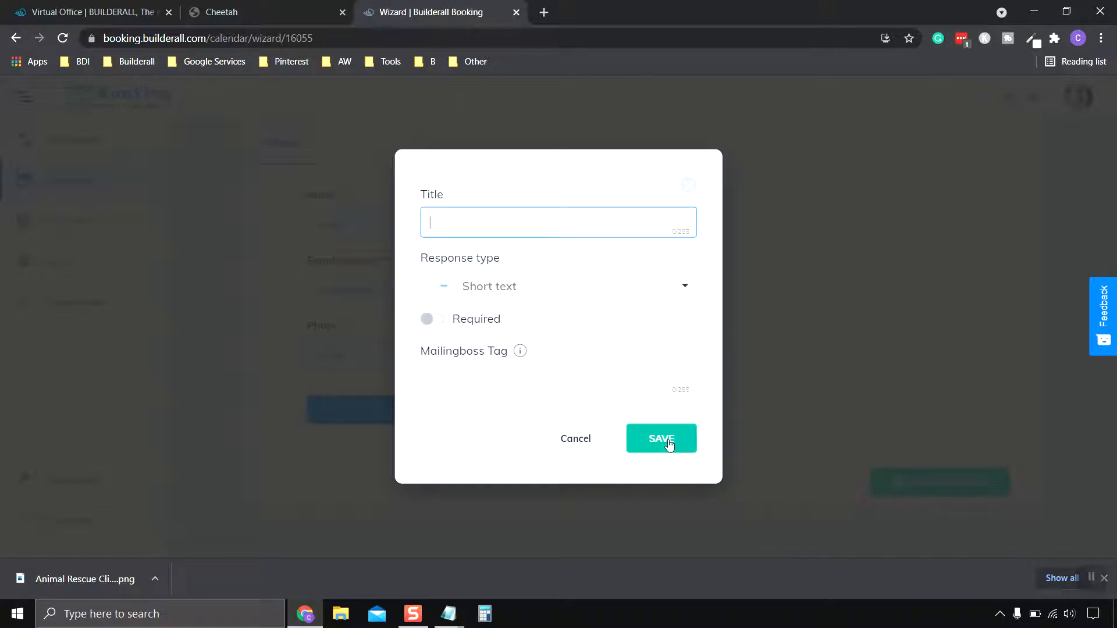
{"action": "left_click", "coordinate": [573, 440]}
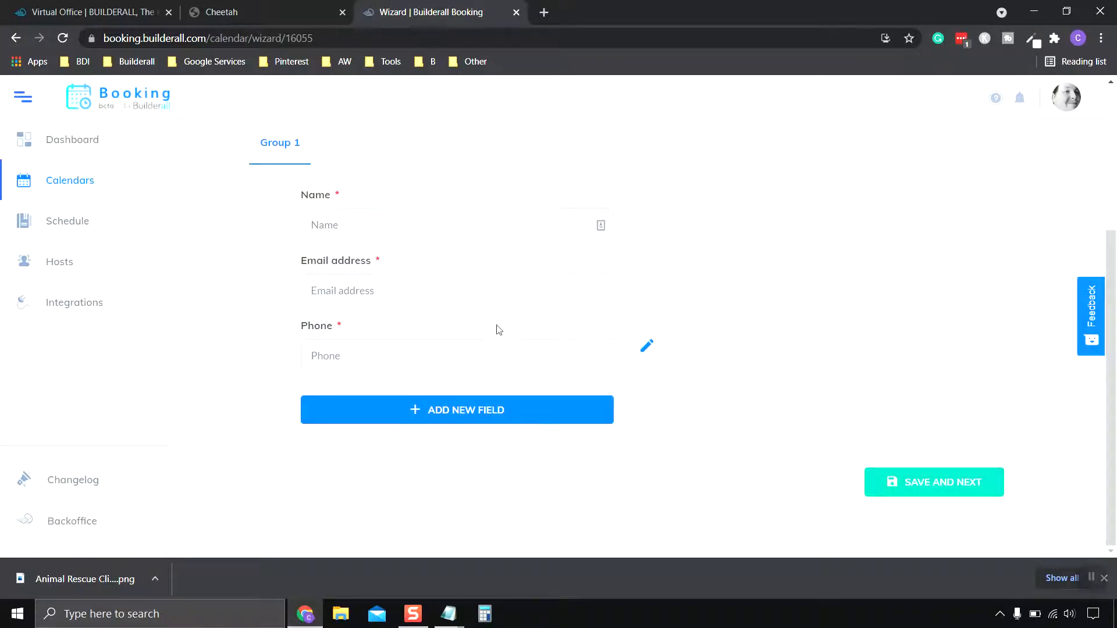
{"action": "left_click", "coordinate": [957, 490]}
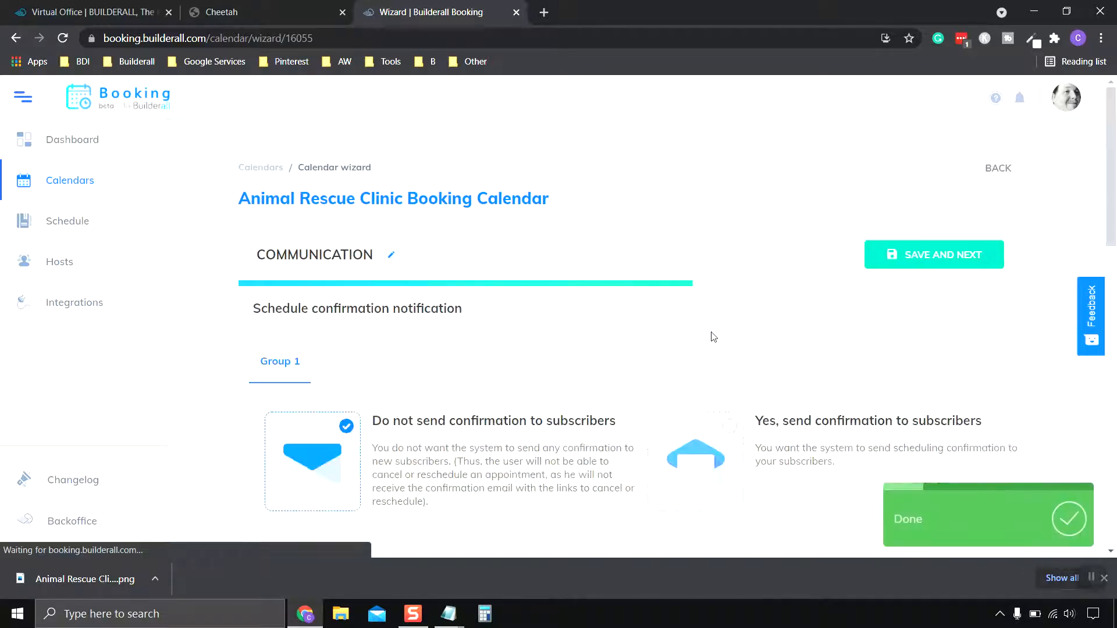
Choose 'Yes, send confirmation to subscribers' for scheduling confirmations.
{"action": "scroll", "coordinate": [621, 337], "scroll_direction": "down", "scroll_amount": 3}
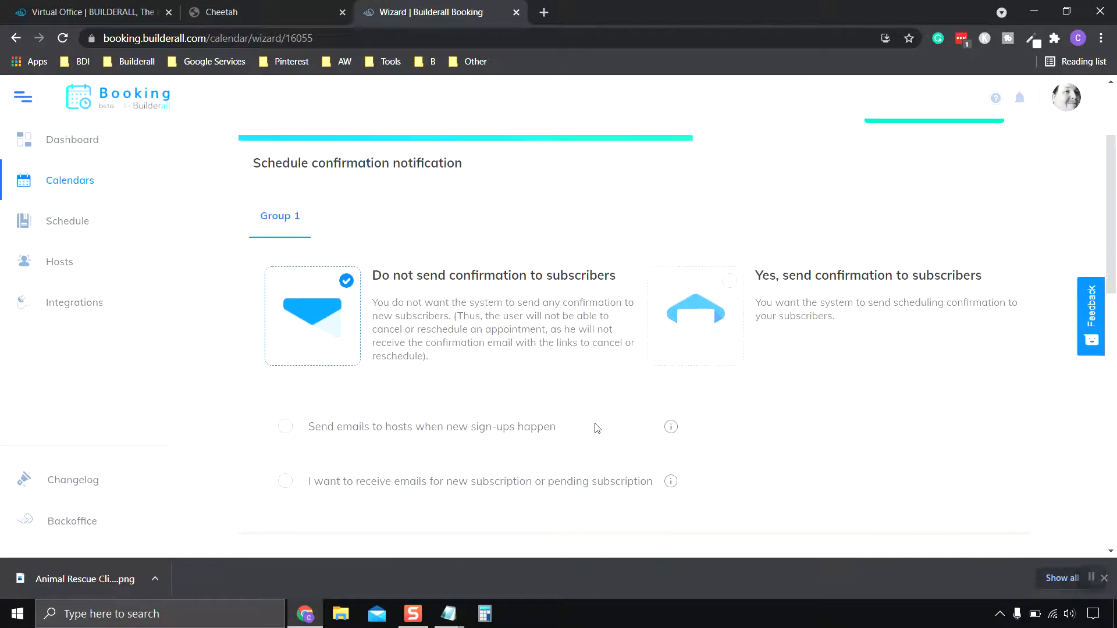
{"action": "scroll", "coordinate": [595, 428], "scroll_direction": "up", "scroll_amount": 3}
{"action": "scroll", "coordinate": [491, 409], "scroll_direction": "down", "scroll_amount": 3}
{"action": "scroll", "coordinate": [506, 312], "scroll_direction": "down", "scroll_amount": 1}
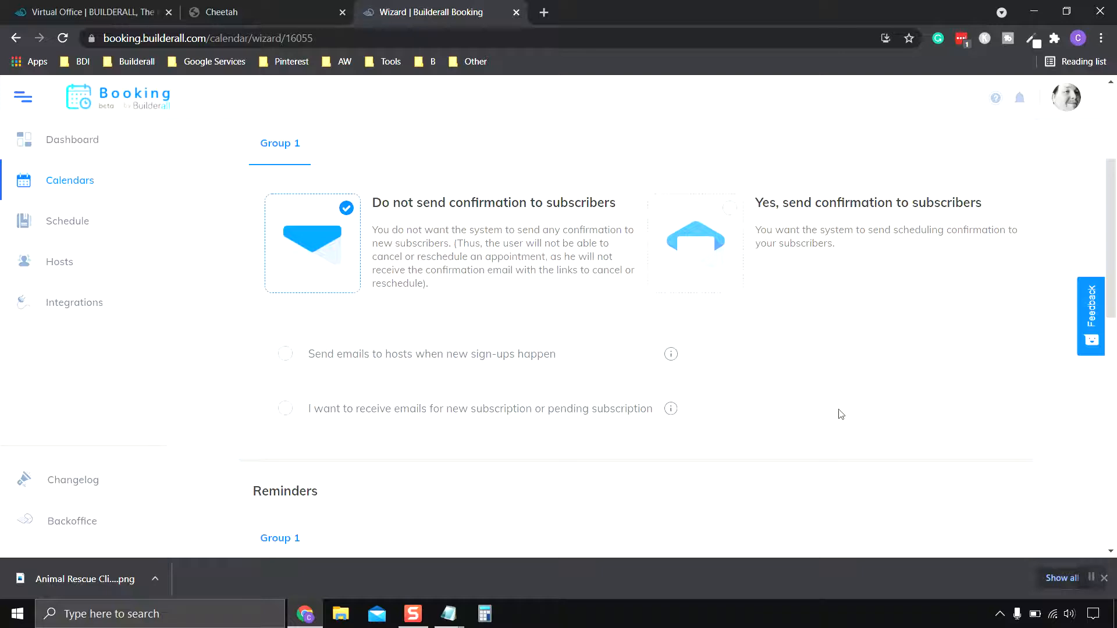
{"action": "scroll", "coordinate": [841, 414], "scroll_direction": "up", "scroll_amount": 1}
{"action": "left_click", "coordinate": [1095, 584]}
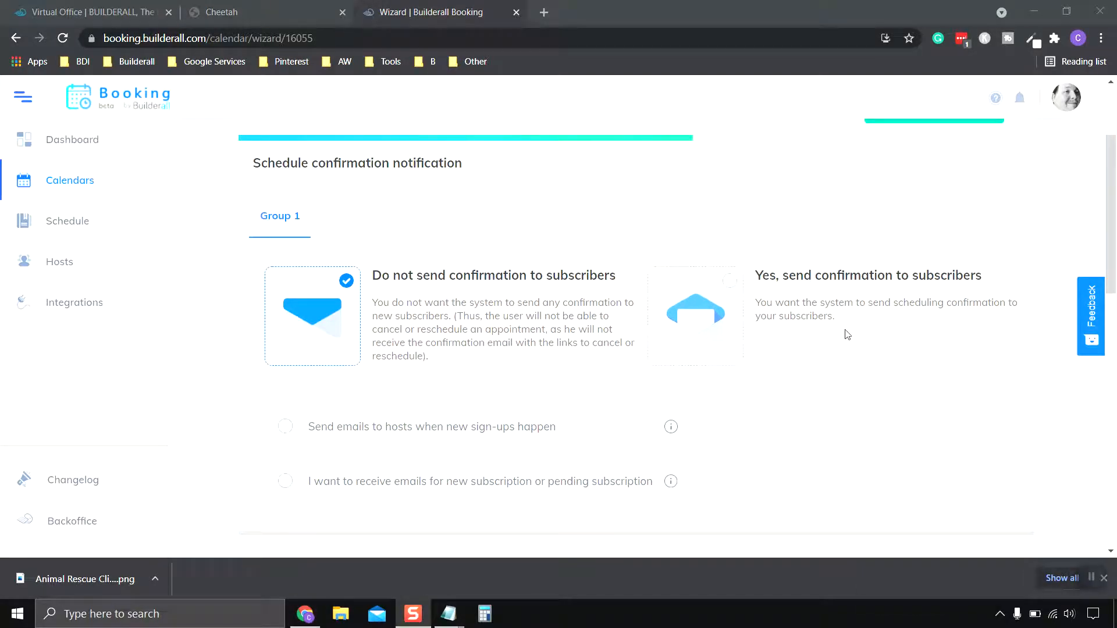
{"action": "left_click", "coordinate": [728, 287]}
Open the 'Immediately after scheduling' confirmation email for editing.
{"action": "scroll", "coordinate": [805, 333], "scroll_direction": "down", "scroll_amount": 2}
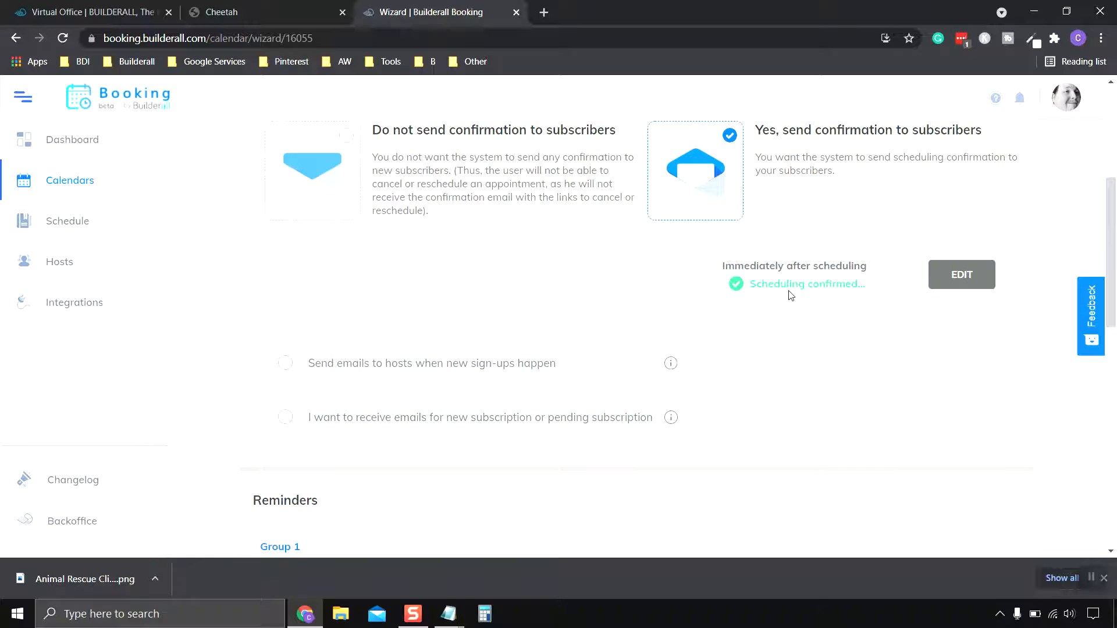
{"action": "left_click", "coordinate": [955, 279]}
{"action": "scroll", "coordinate": [676, 314], "scroll_direction": "down", "scroll_amount": 3}
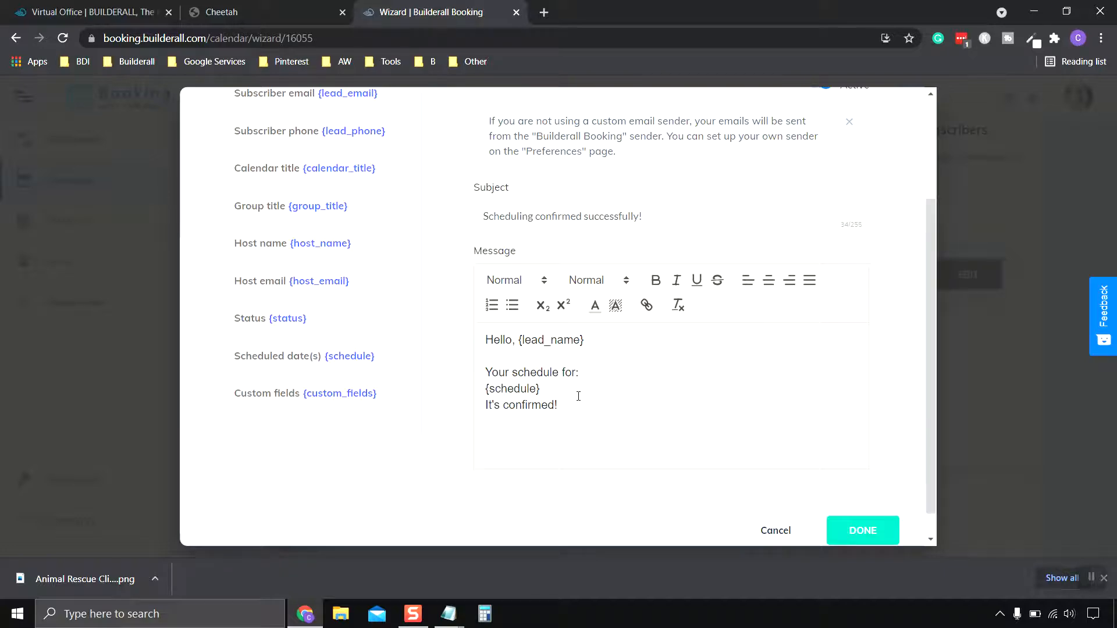
Preview the confirmation's SMS version, return to EMAIL, and close the editor unchanged with DONE.
{"action": "scroll", "coordinate": [562, 401], "scroll_direction": "up", "scroll_amount": 3}
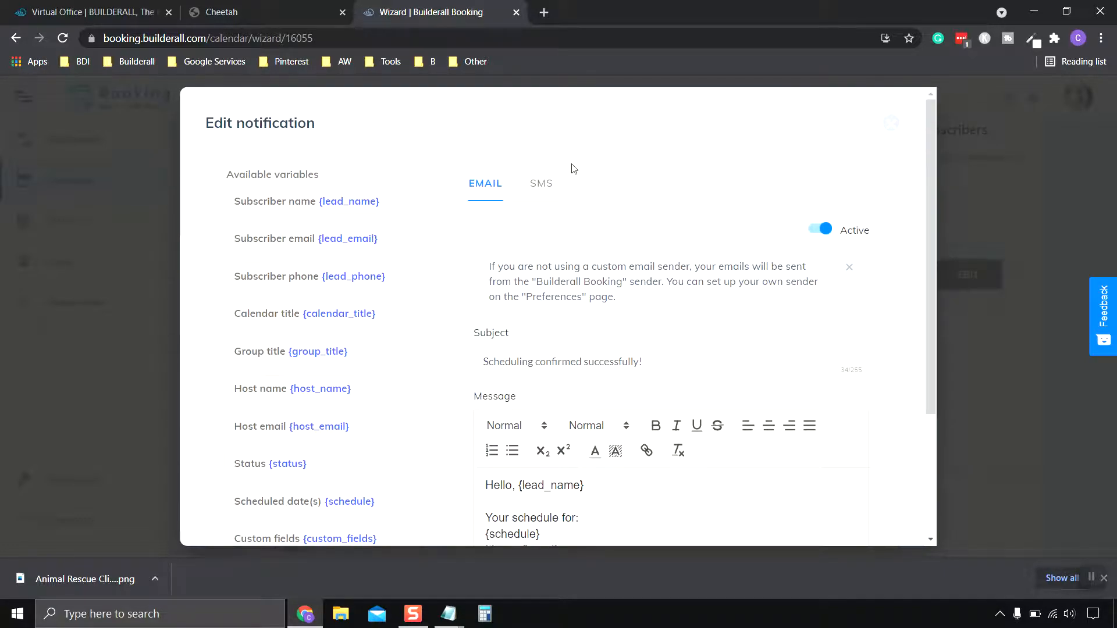
{"action": "left_click", "coordinate": [541, 185]}
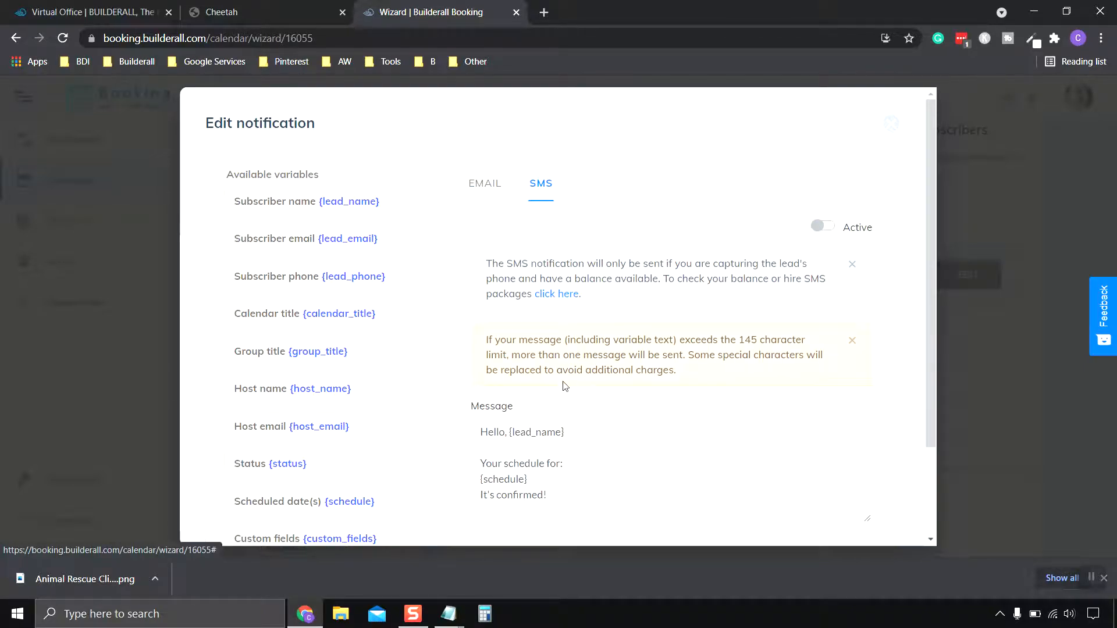
{"action": "left_click", "coordinate": [492, 192]}
{"action": "scroll", "coordinate": [813, 374], "scroll_direction": "down", "scroll_amount": 3}
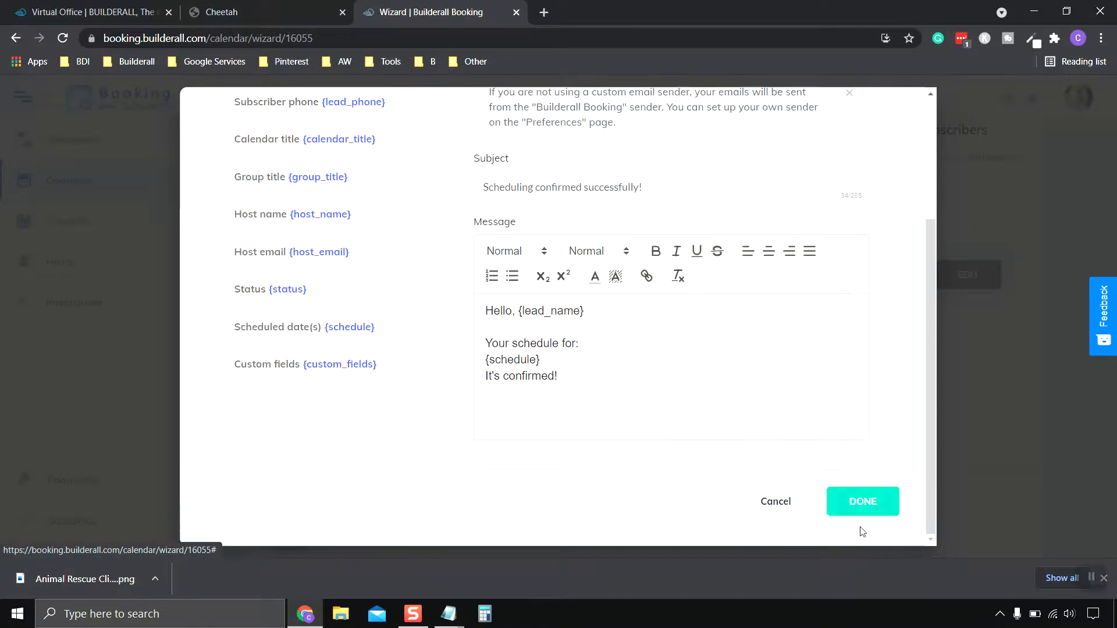
{"action": "left_click", "coordinate": [864, 504]}
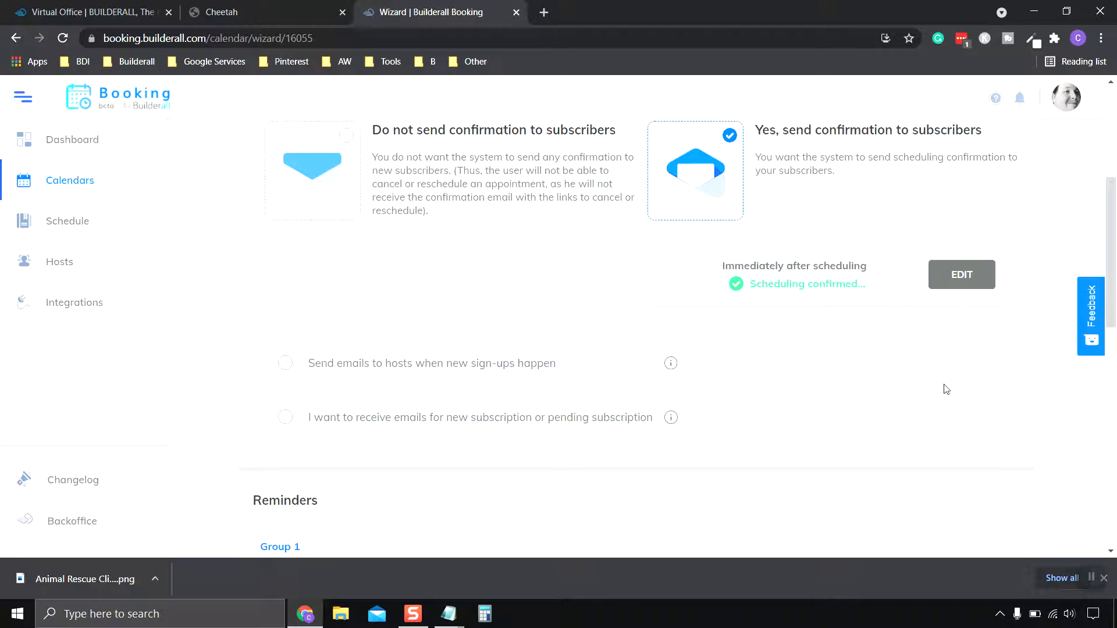
{"action": "scroll", "coordinate": [841, 366], "scroll_direction": "down", "scroll_amount": 2}
{"action": "scroll", "coordinate": [841, 366], "scroll_direction": "down", "scroll_amount": 4}
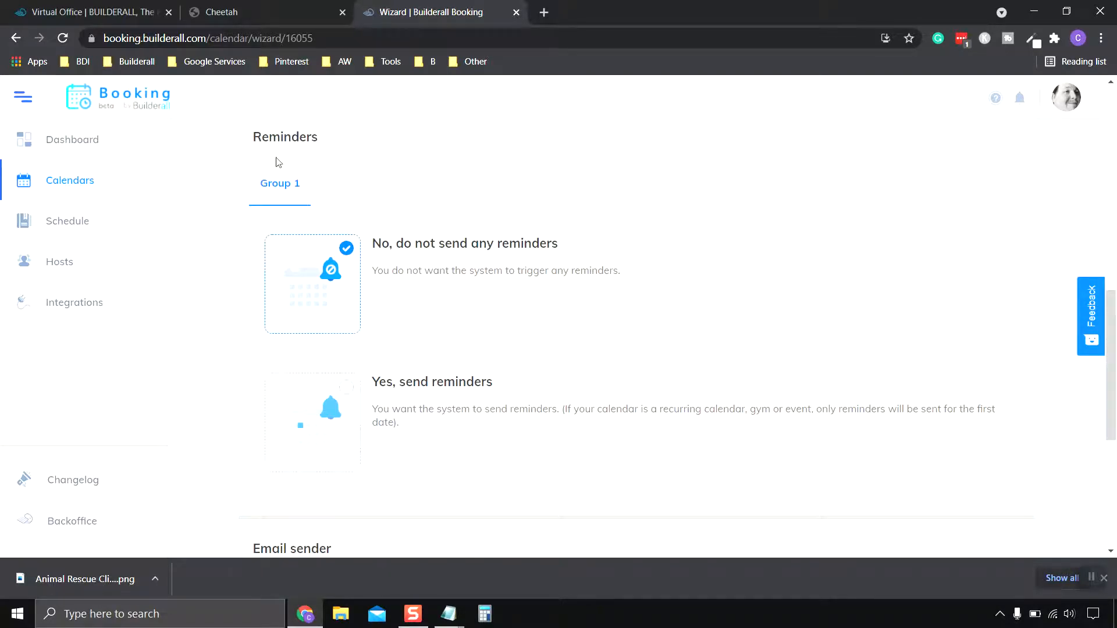
{"action": "scroll", "coordinate": [492, 250], "scroll_direction": "up", "scroll_amount": 8}
{"action": "scroll", "coordinate": [495, 250], "scroll_direction": "down", "scroll_amount": 7}
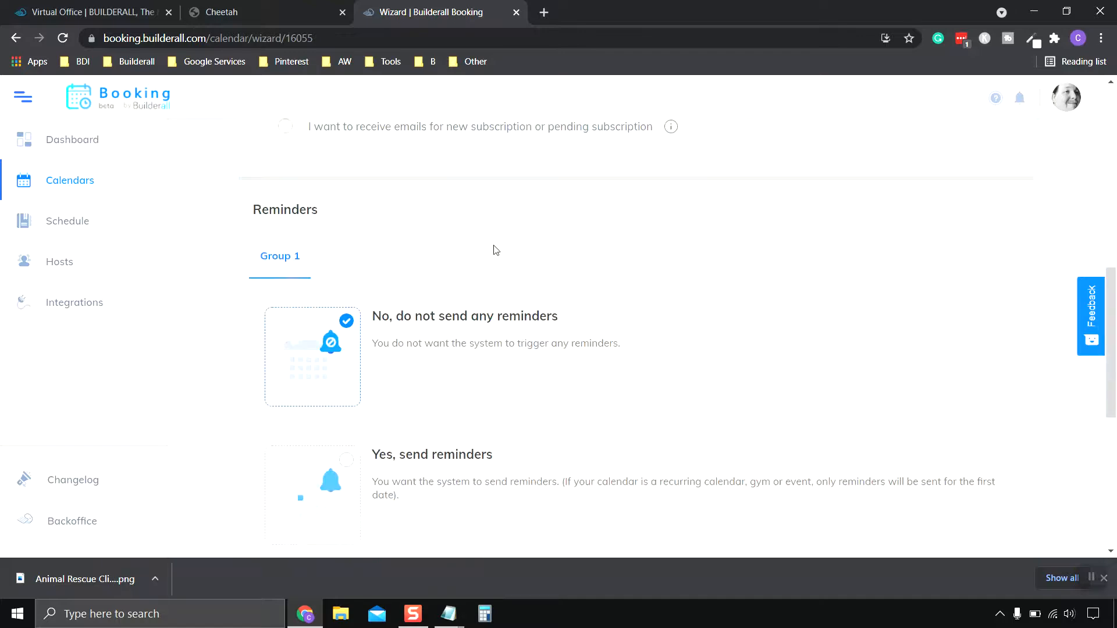
{"action": "scroll", "coordinate": [494, 250], "scroll_direction": "down", "scroll_amount": 3}
{"action": "scroll", "coordinate": [529, 237], "scroll_direction": "up", "scroll_amount": 1}
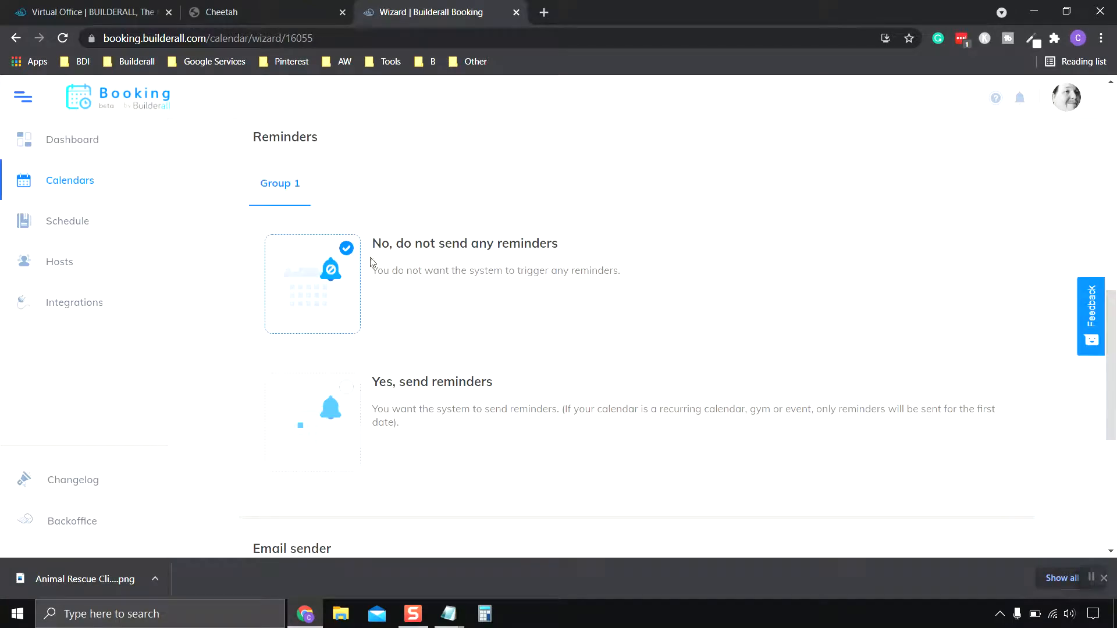
Turn on appointment reminders, including reminder emails to hosts.
{"action": "left_click", "coordinate": [351, 394]}
{"action": "scroll", "coordinate": [582, 359], "scroll_direction": "down", "scroll_amount": 4}
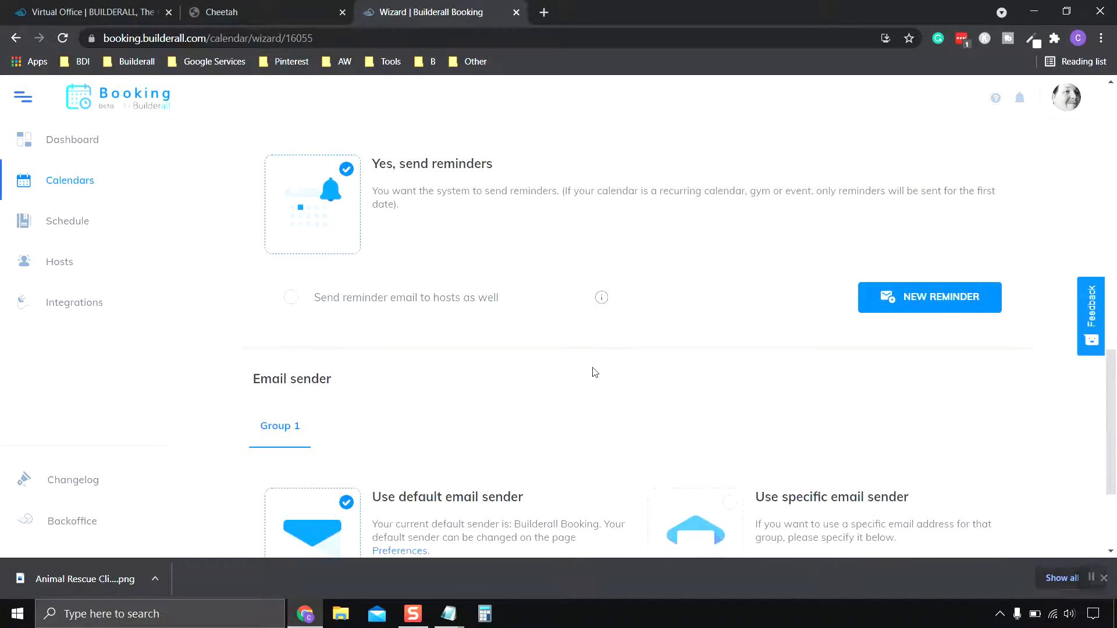
{"action": "scroll", "coordinate": [592, 371], "scroll_direction": "up", "scroll_amount": 1}
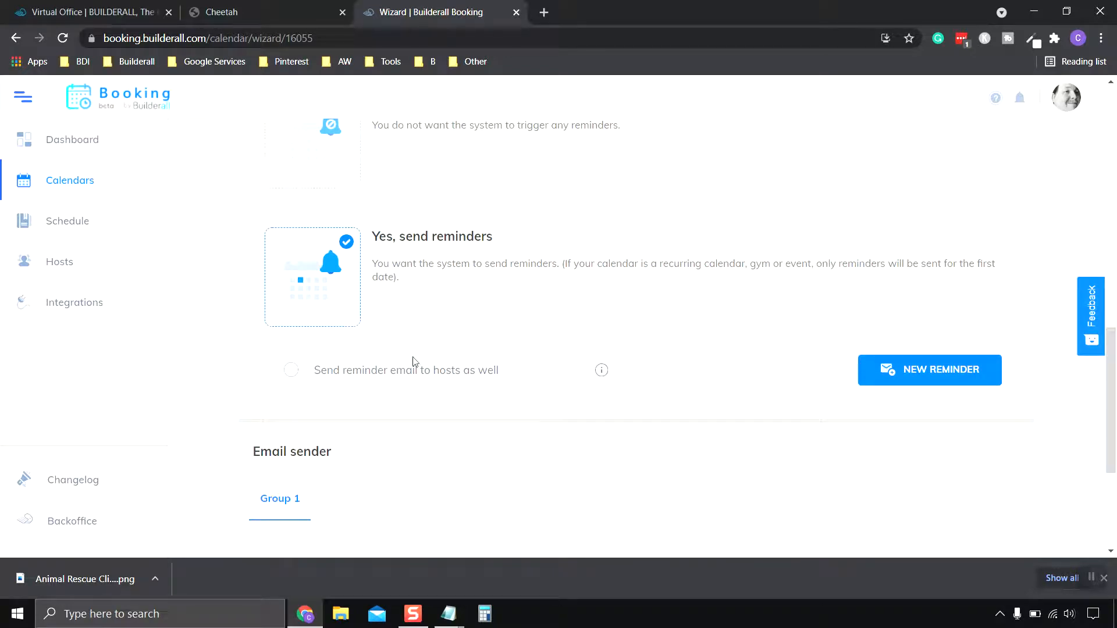
{"action": "left_click", "coordinate": [292, 370]}
Add a reminder 1 hour before the meeting, titled '1 hour to the meeting!'.
{"action": "left_click", "coordinate": [925, 377]}
{"action": "scroll", "coordinate": [700, 361], "scroll_direction": "down", "scroll_amount": 2}
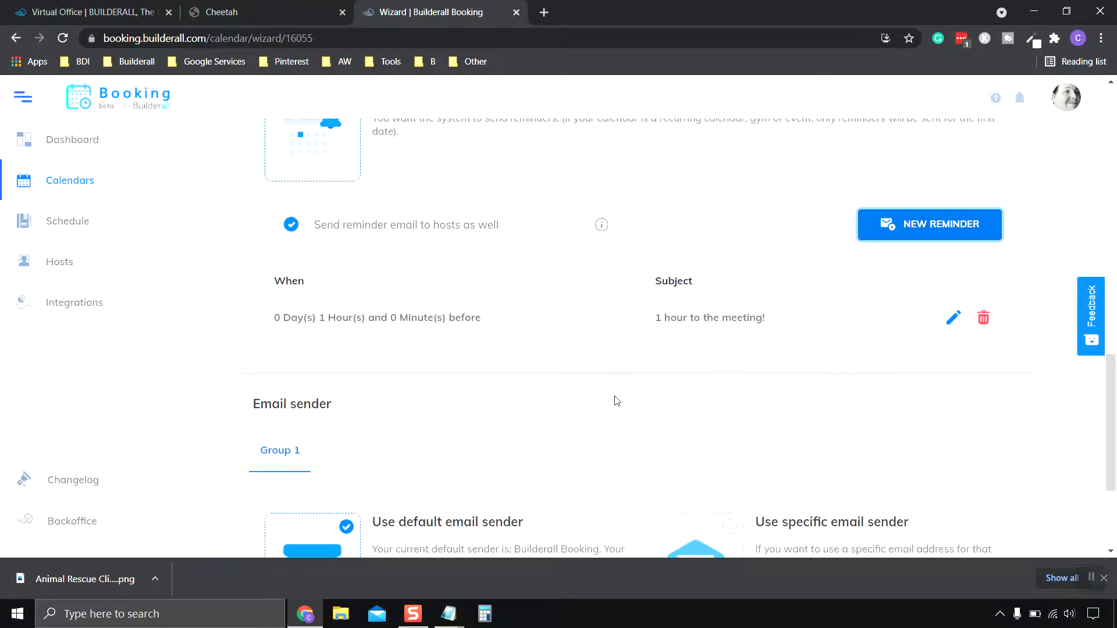
{"action": "scroll", "coordinate": [605, 399], "scroll_direction": "up", "scroll_amount": 1}
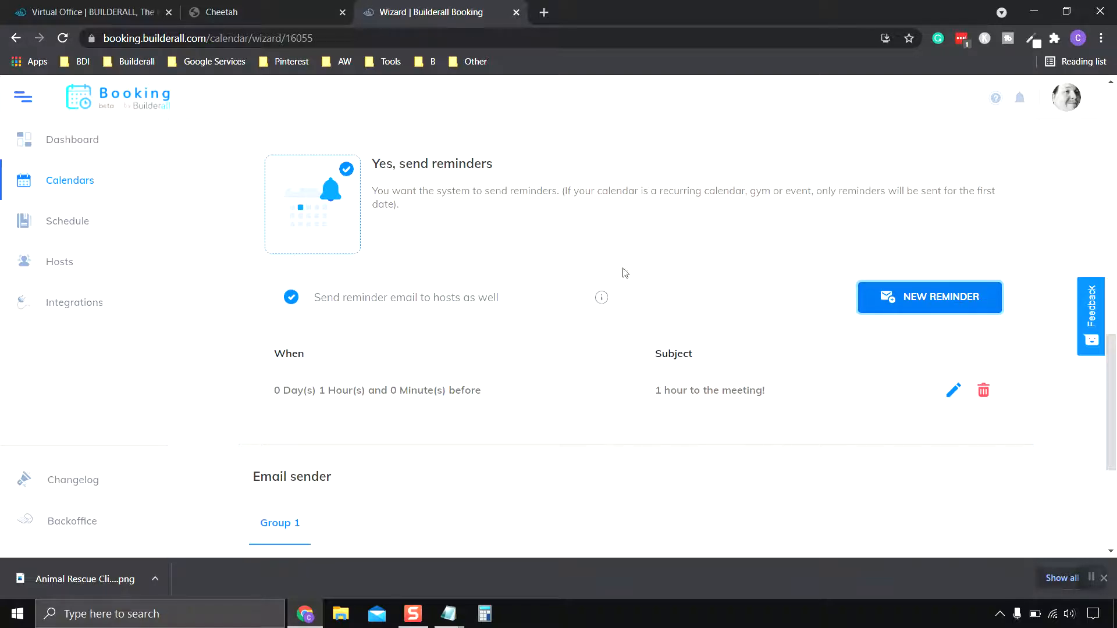
{"action": "scroll", "coordinate": [621, 274], "scroll_direction": "up", "scroll_amount": 2}
{"action": "scroll", "coordinate": [595, 311], "scroll_direction": "down", "scroll_amount": 3}
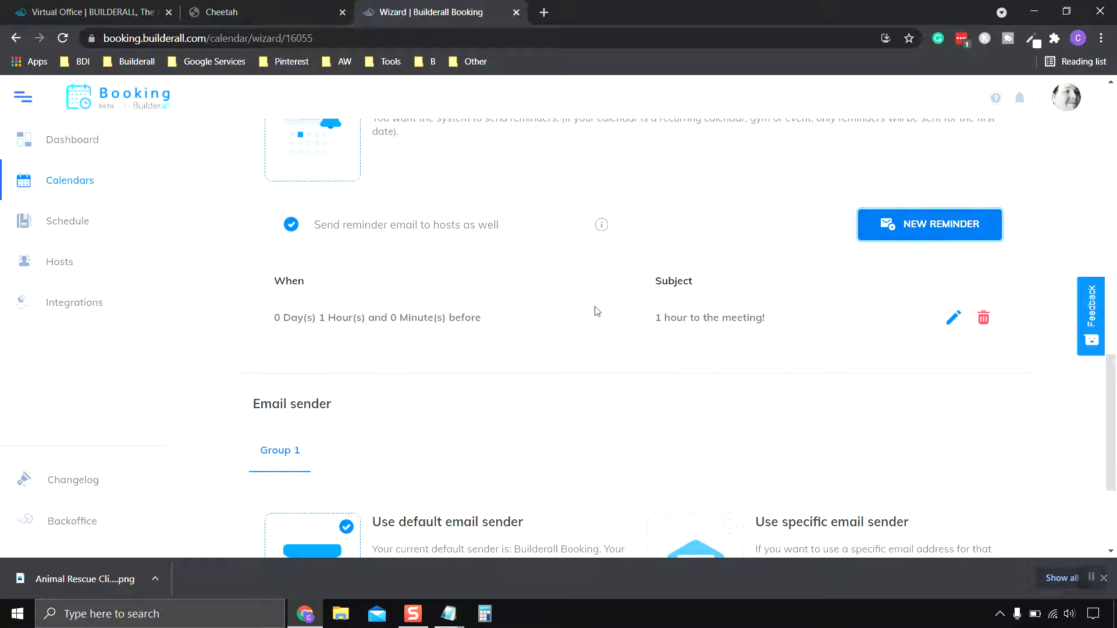
{"action": "scroll", "coordinate": [596, 311], "scroll_direction": "down", "scroll_amount": 3}
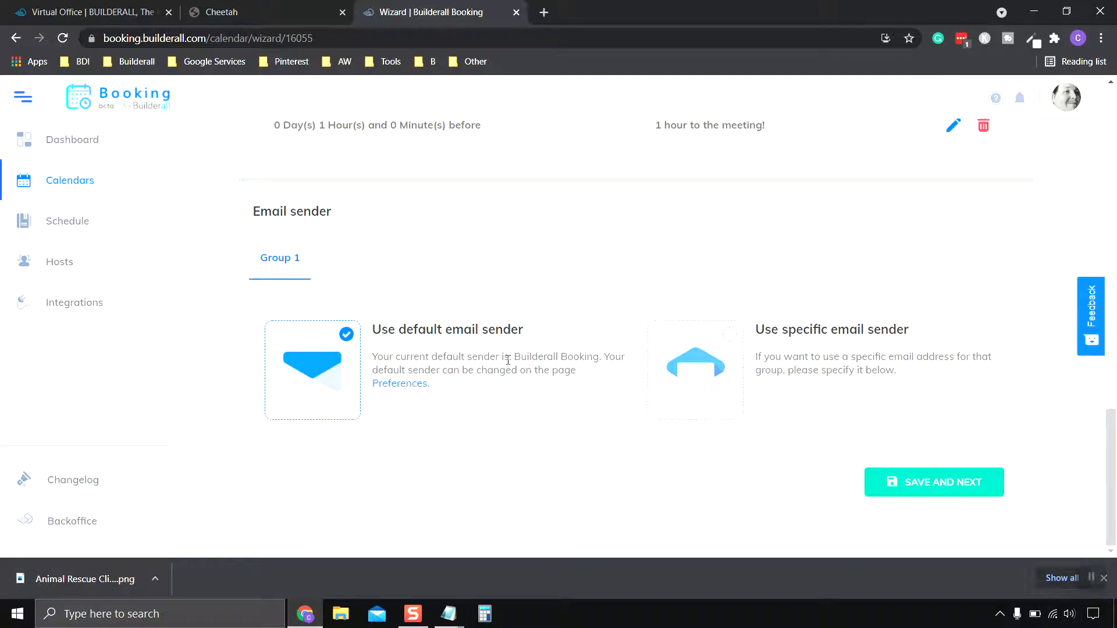
Try a specific Builderall Booking sender, then revert to the default email sender and save.
{"action": "left_click", "coordinate": [730, 337]}
{"action": "scroll", "coordinate": [756, 340], "scroll_direction": "down", "scroll_amount": 2}
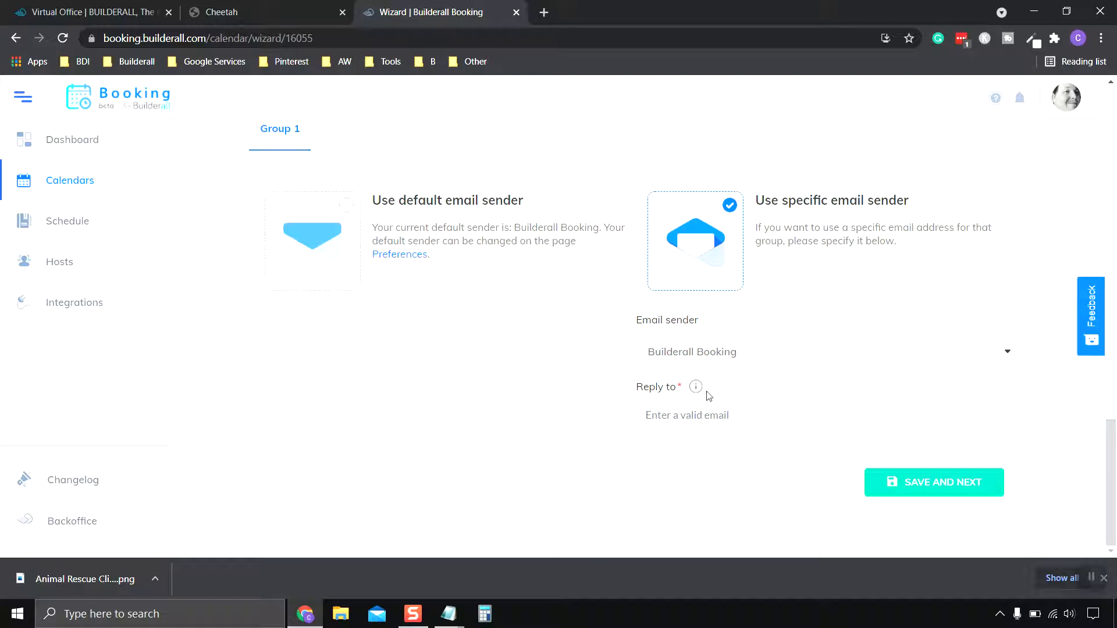
{"action": "left_click", "coordinate": [1093, 578]}
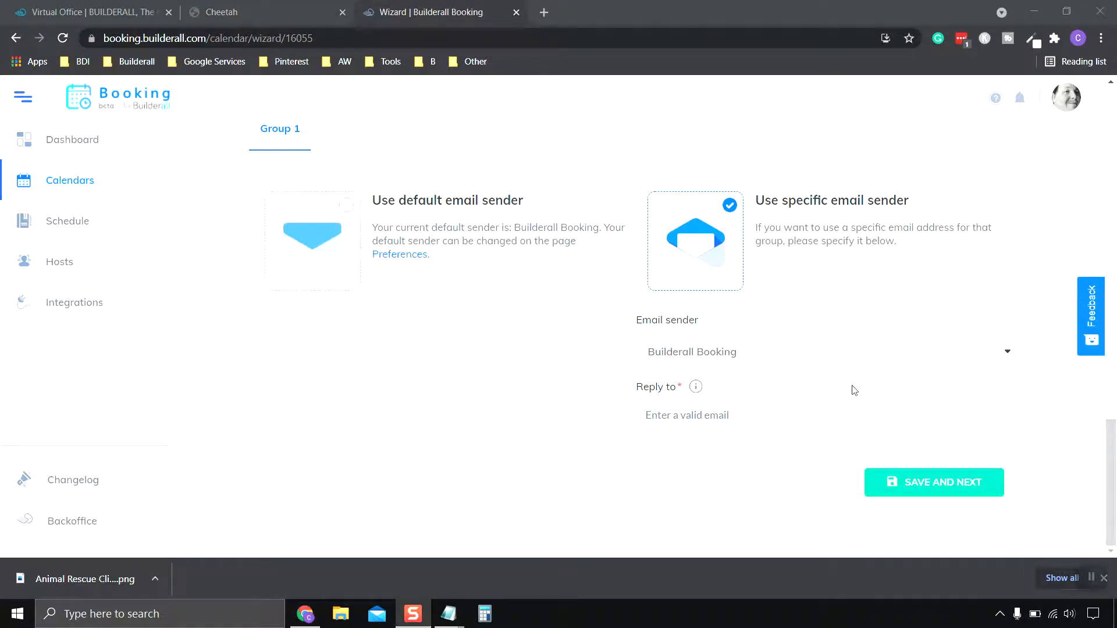
{"action": "left_click", "coordinate": [778, 350]}
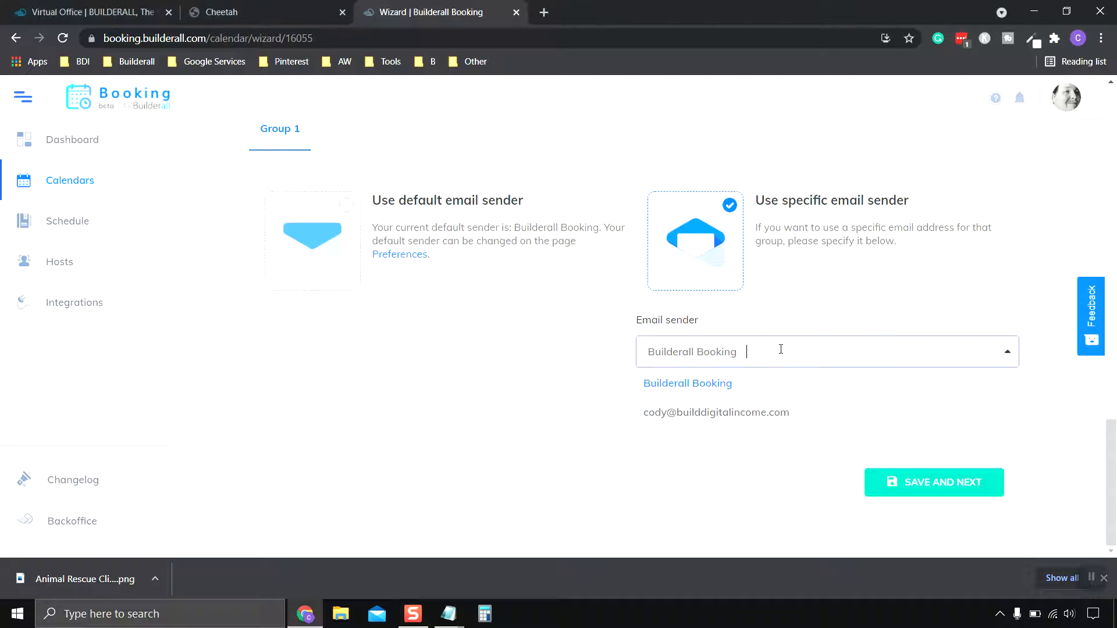
{"action": "left_click", "coordinate": [625, 358]}
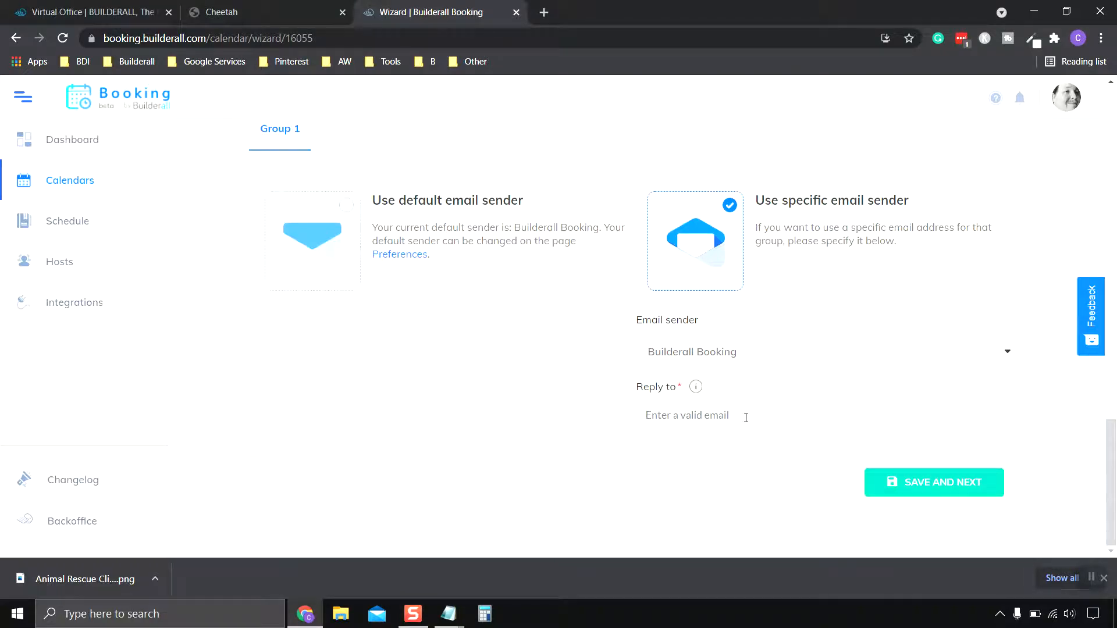
{"action": "left_click", "coordinate": [726, 417]}
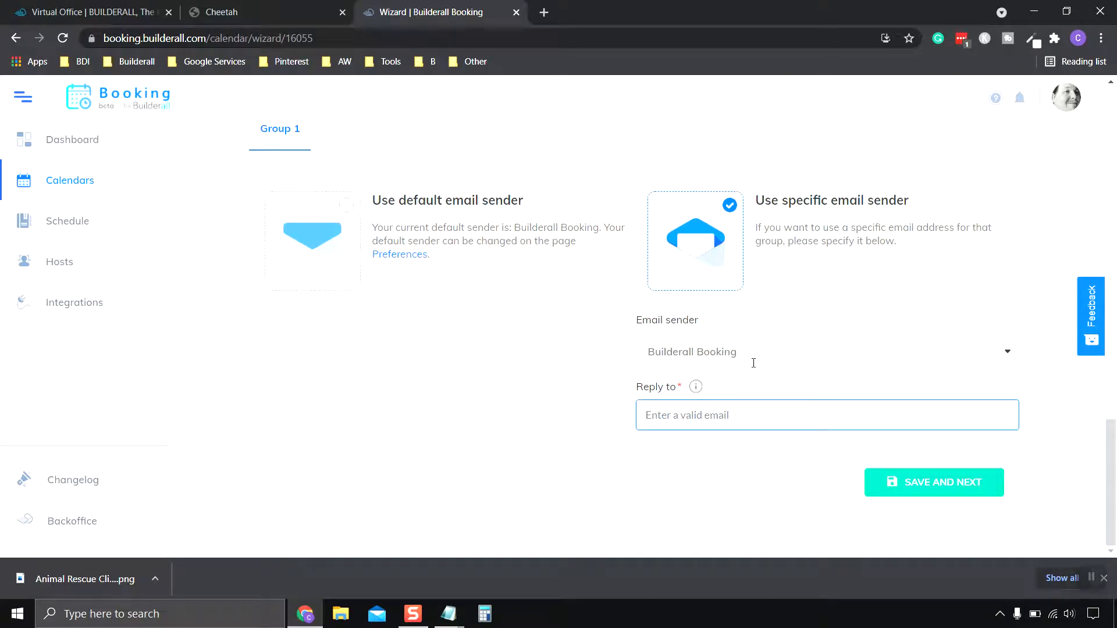
{"action": "left_click", "coordinate": [344, 217]}
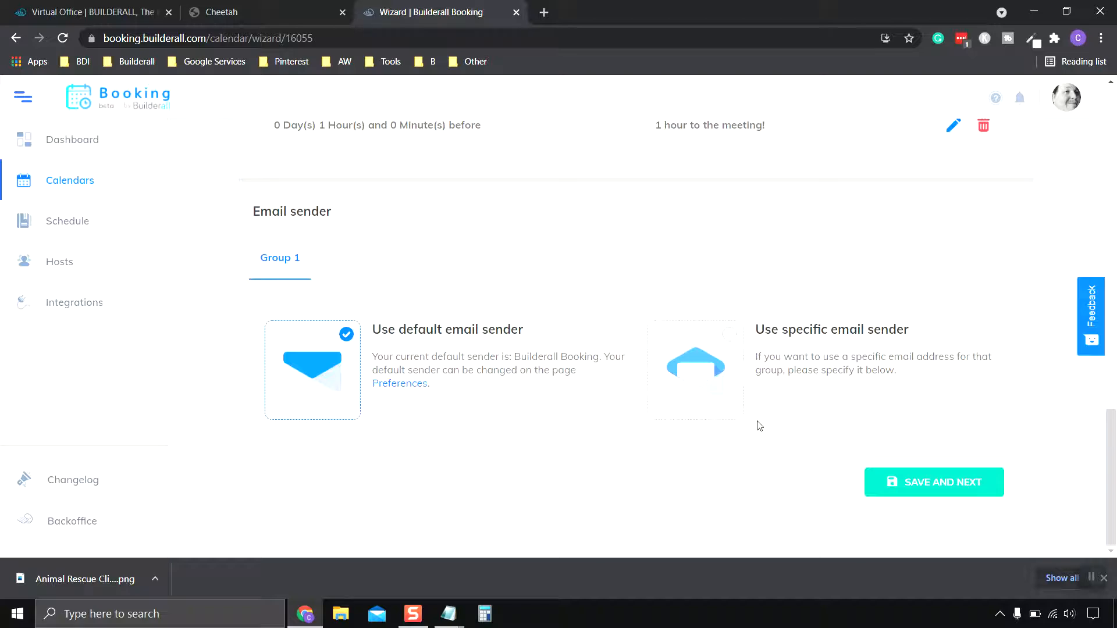
{"action": "left_click", "coordinate": [934, 495]}
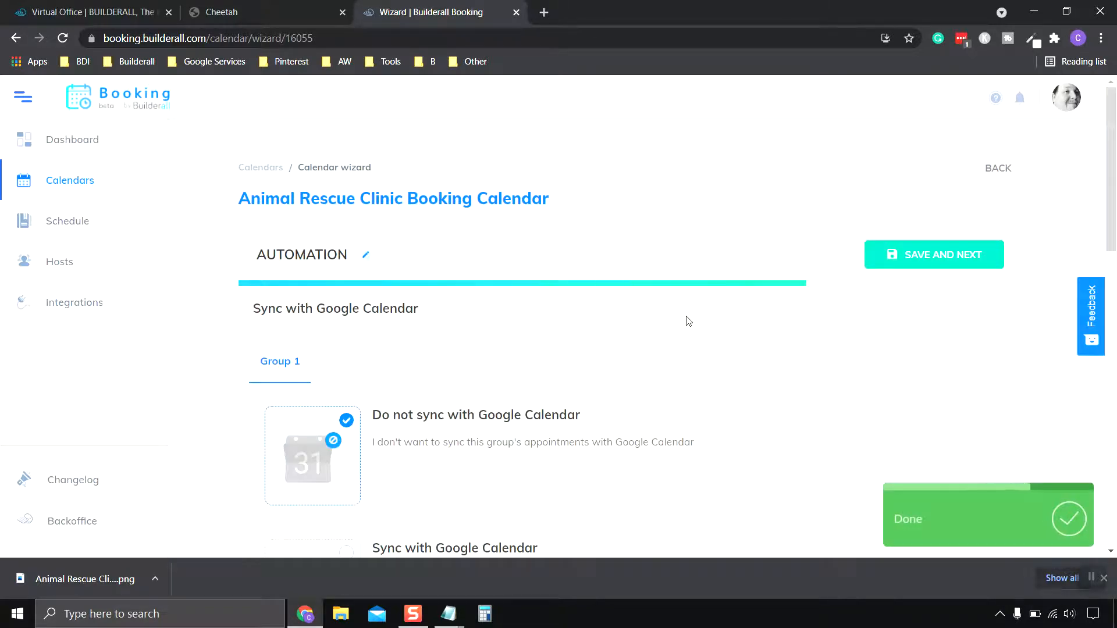
{"action": "scroll", "coordinate": [695, 323], "scroll_direction": "down", "scroll_amount": 2}
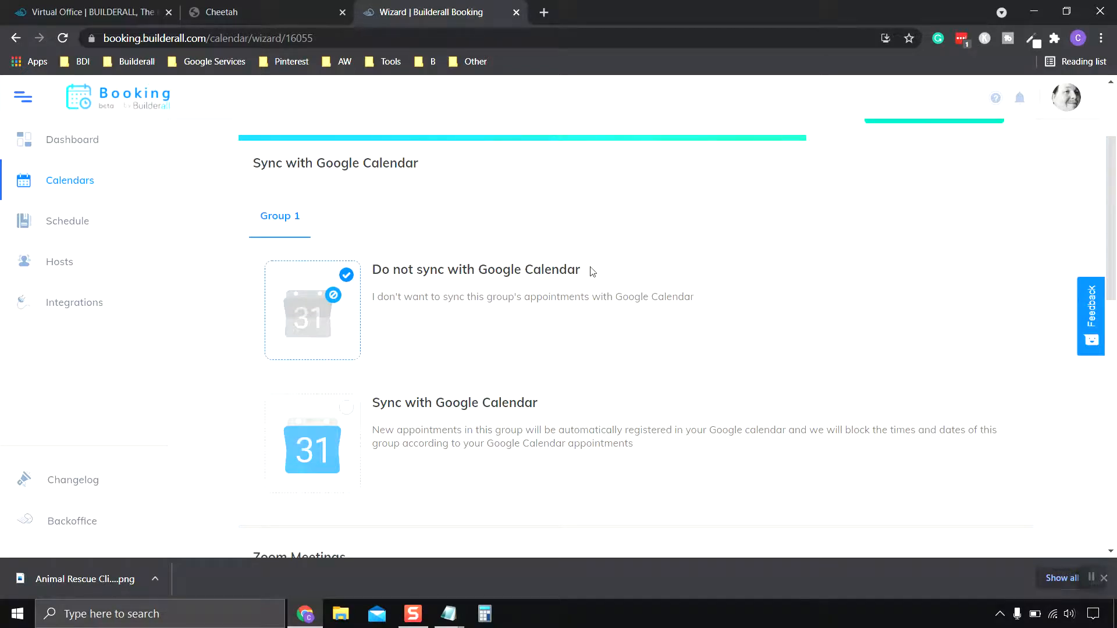
{"action": "scroll", "coordinate": [592, 272], "scroll_direction": "down", "scroll_amount": 1}
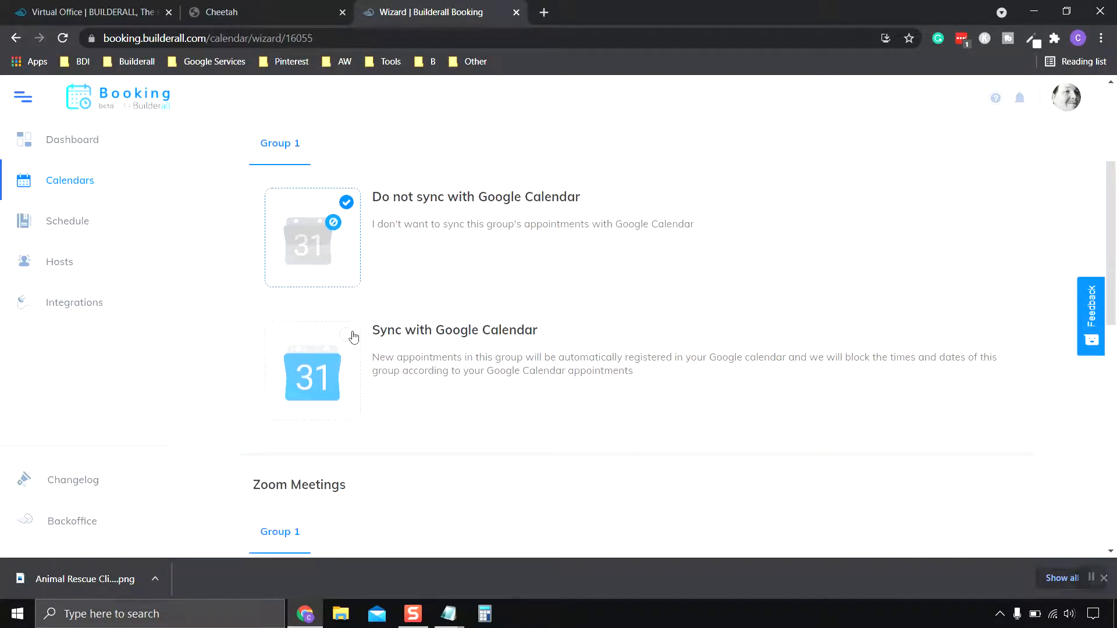
{"action": "scroll", "coordinate": [589, 360], "scroll_direction": "down", "scroll_amount": 5}
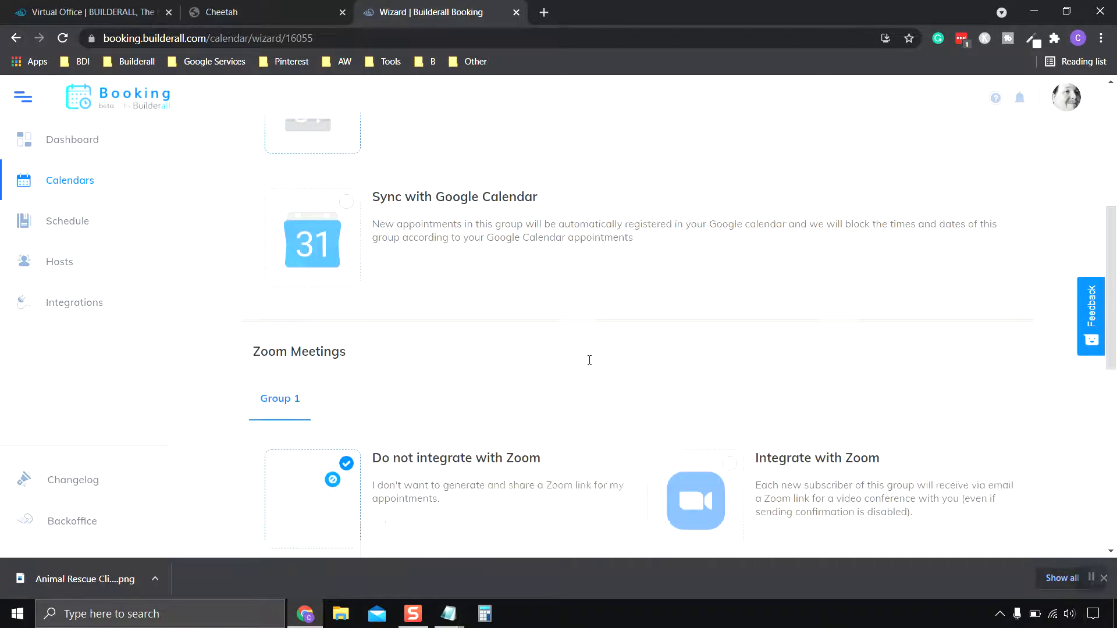
{"action": "scroll", "coordinate": [570, 350], "scroll_direction": "up", "scroll_amount": 1}
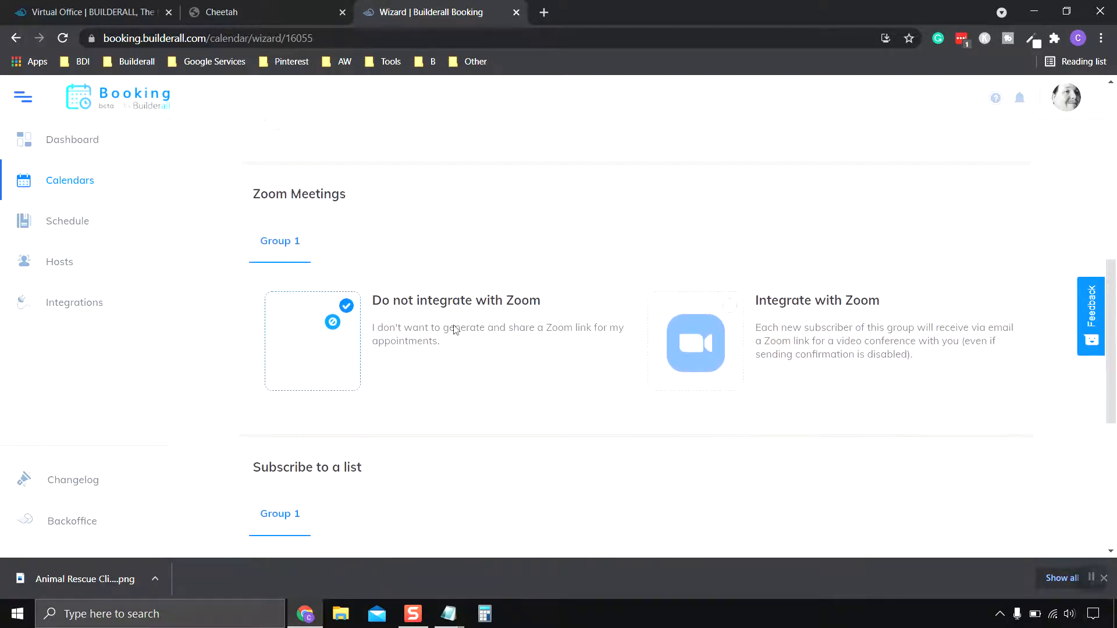
{"action": "scroll", "coordinate": [562, 341], "scroll_direction": "down", "scroll_amount": 3}
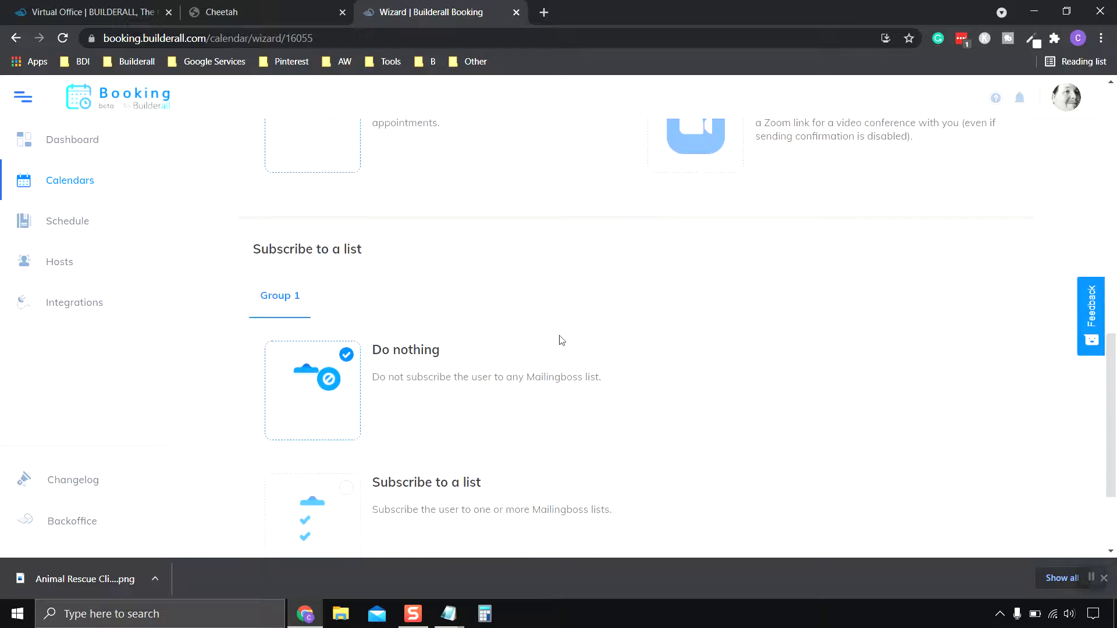
{"action": "scroll", "coordinate": [562, 341], "scroll_direction": "down", "scroll_amount": 2}
{"action": "scroll", "coordinate": [560, 340], "scroll_direction": "up", "scroll_amount": 1}
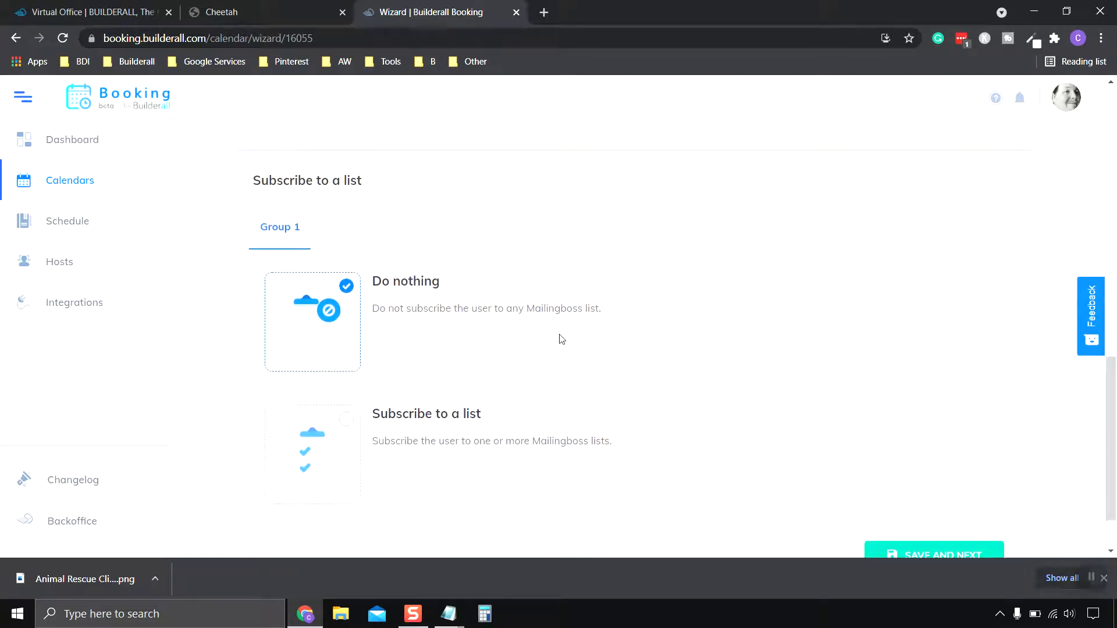
{"action": "scroll", "coordinate": [419, 262], "scroll_direction": "down", "scroll_amount": 1}
{"action": "scroll", "coordinate": [433, 262], "scroll_direction": "up", "scroll_amount": 1}
{"action": "scroll", "coordinate": [570, 332], "scroll_direction": "down", "scroll_amount": 1}
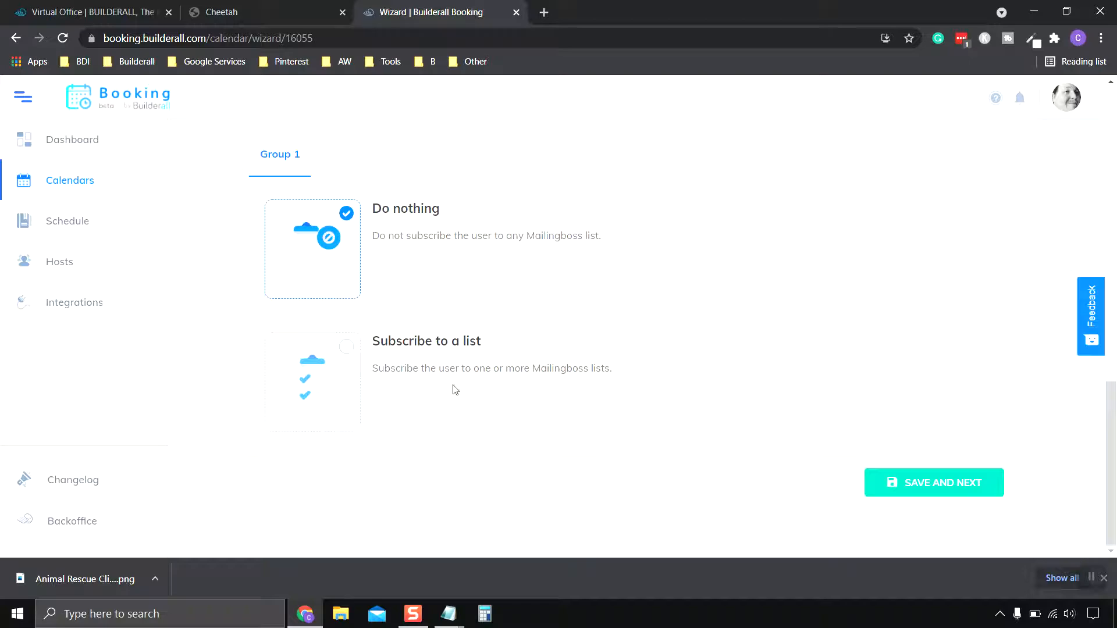
{"action": "scroll", "coordinate": [553, 391], "scroll_direction": "up", "scroll_amount": 10}
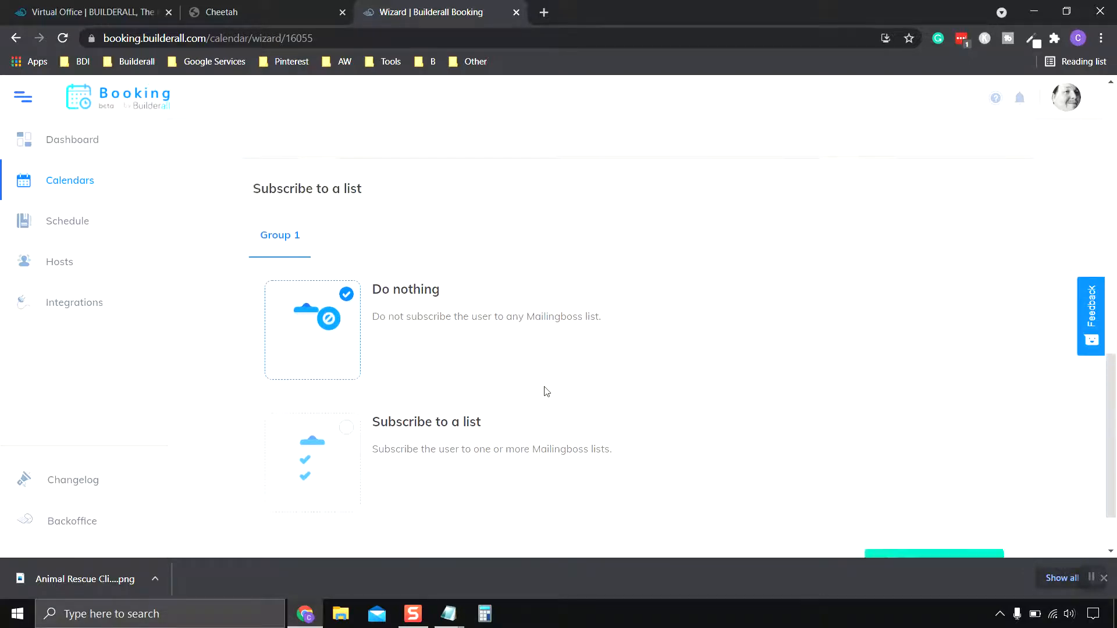
{"action": "scroll", "coordinate": [528, 428], "scroll_direction": "up", "scroll_amount": 3}
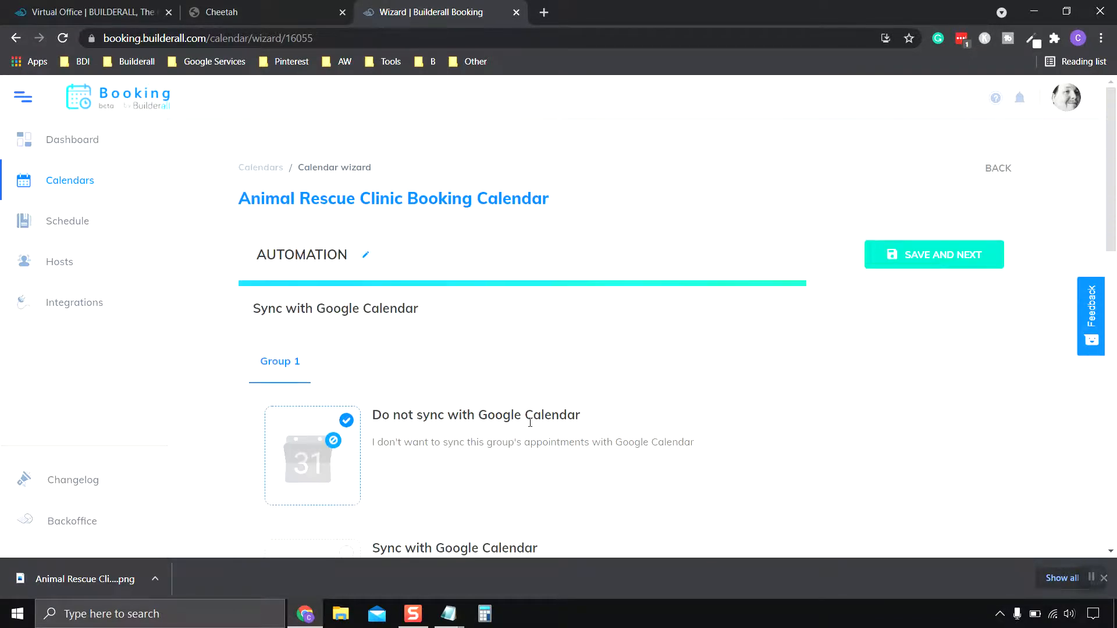
{"action": "scroll", "coordinate": [531, 425], "scroll_direction": "down", "scroll_amount": 3}
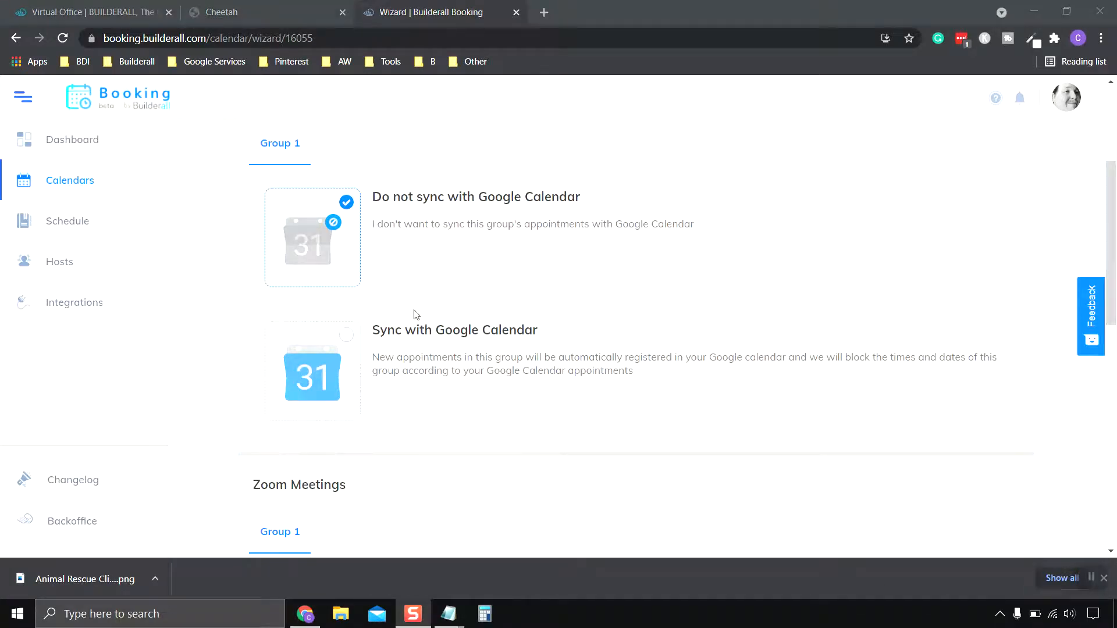
Try Sync with Google Calendar, finding the Account and Calendar lists empty, and attempt saving.
{"action": "left_click", "coordinate": [337, 342]}
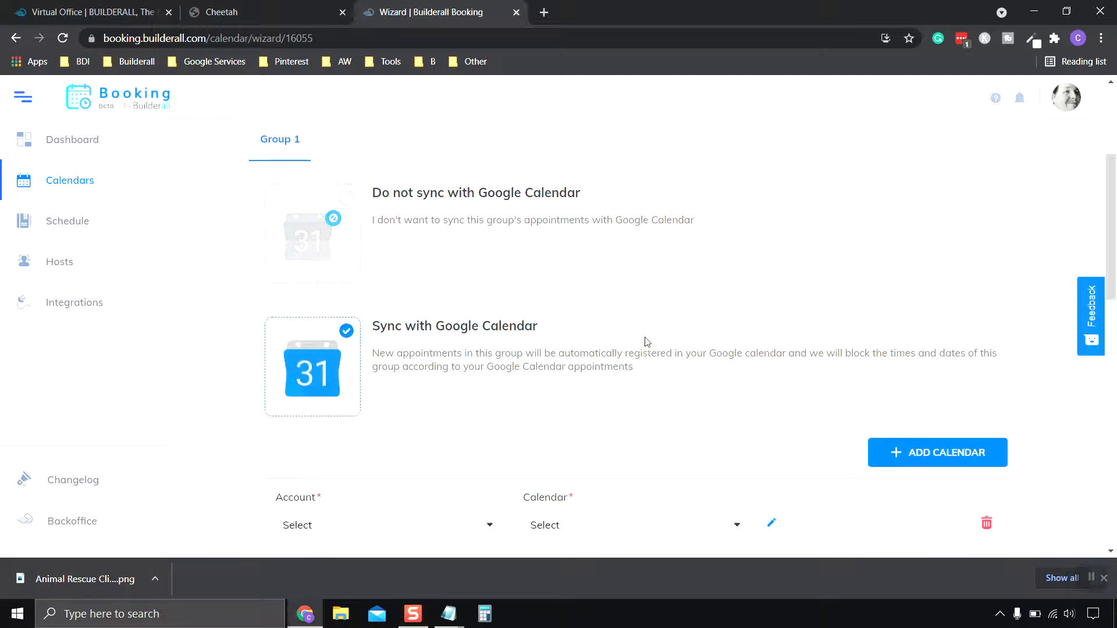
{"action": "scroll", "coordinate": [643, 343], "scroll_direction": "down", "scroll_amount": 3}
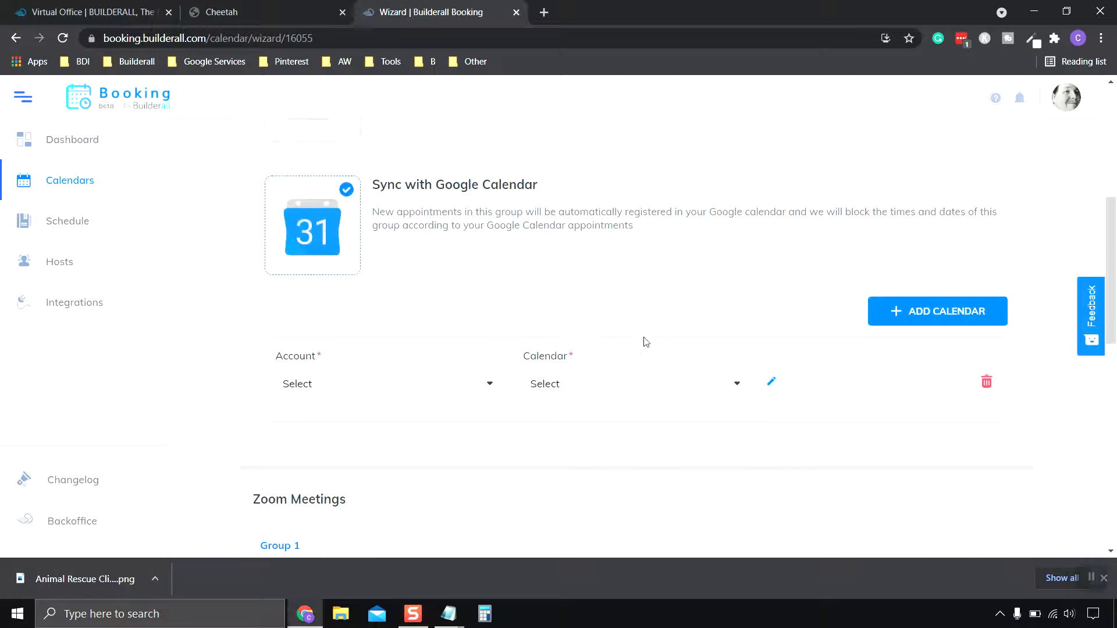
{"action": "left_click", "coordinate": [488, 384]}
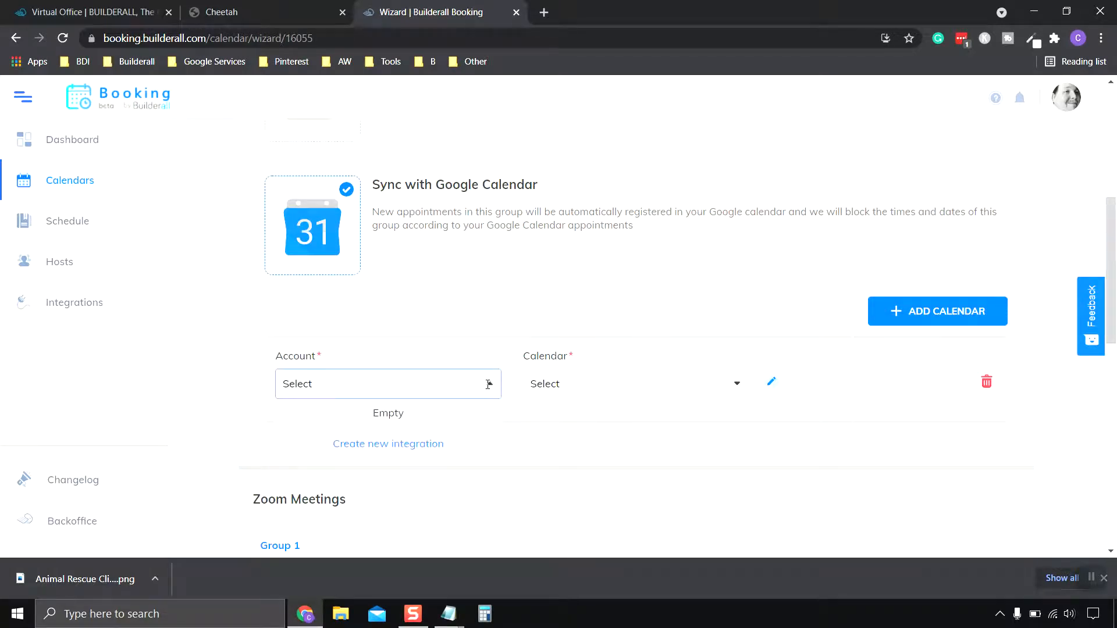
{"action": "left_click", "coordinate": [675, 372]}
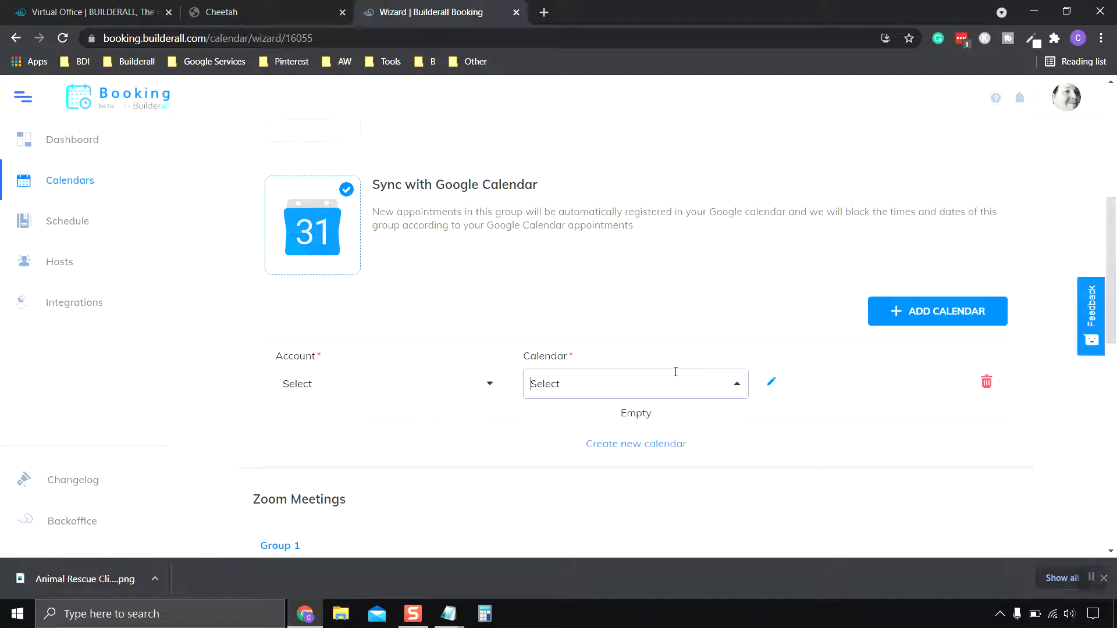
{"action": "scroll", "coordinate": [760, 302], "scroll_direction": "down", "scroll_amount": 7}
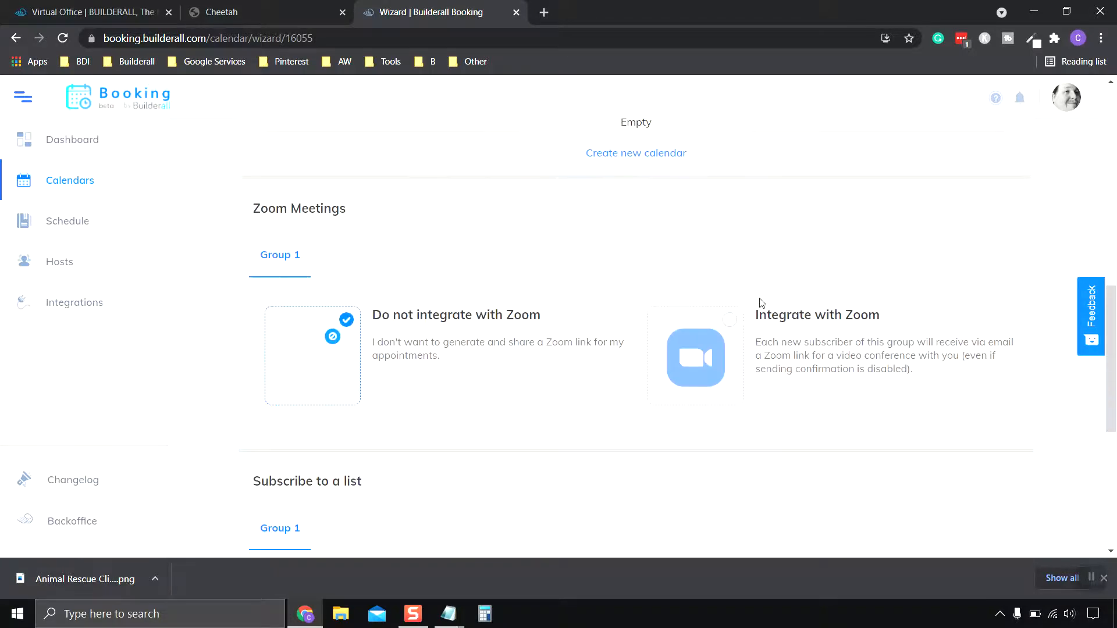
{"action": "scroll", "coordinate": [761, 304], "scroll_direction": "down", "scroll_amount": 4}
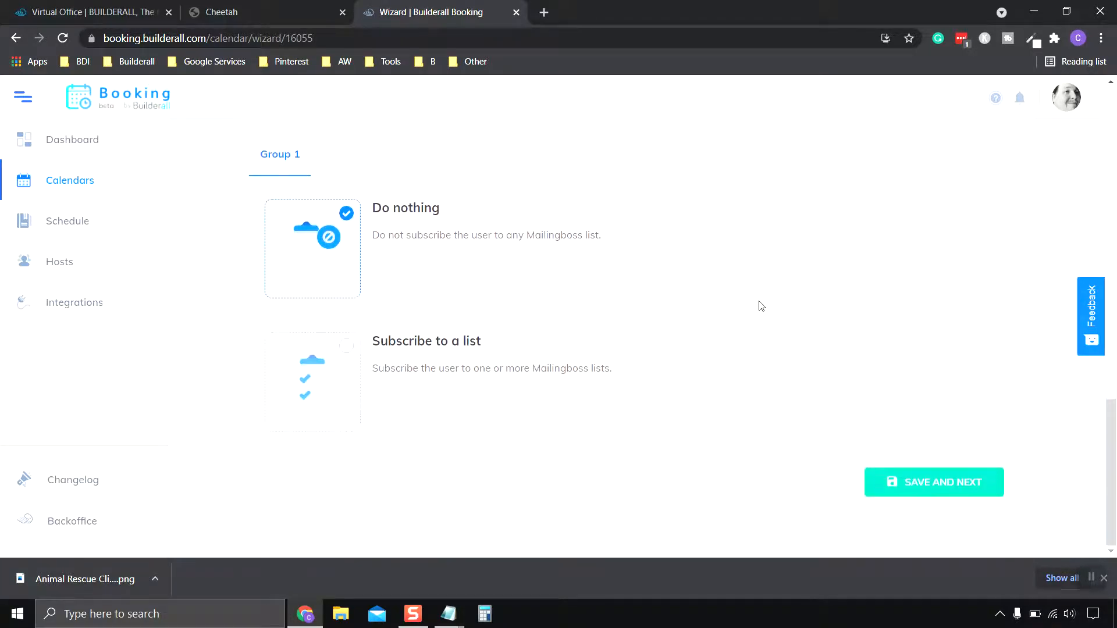
{"action": "left_click", "coordinate": [921, 493]}
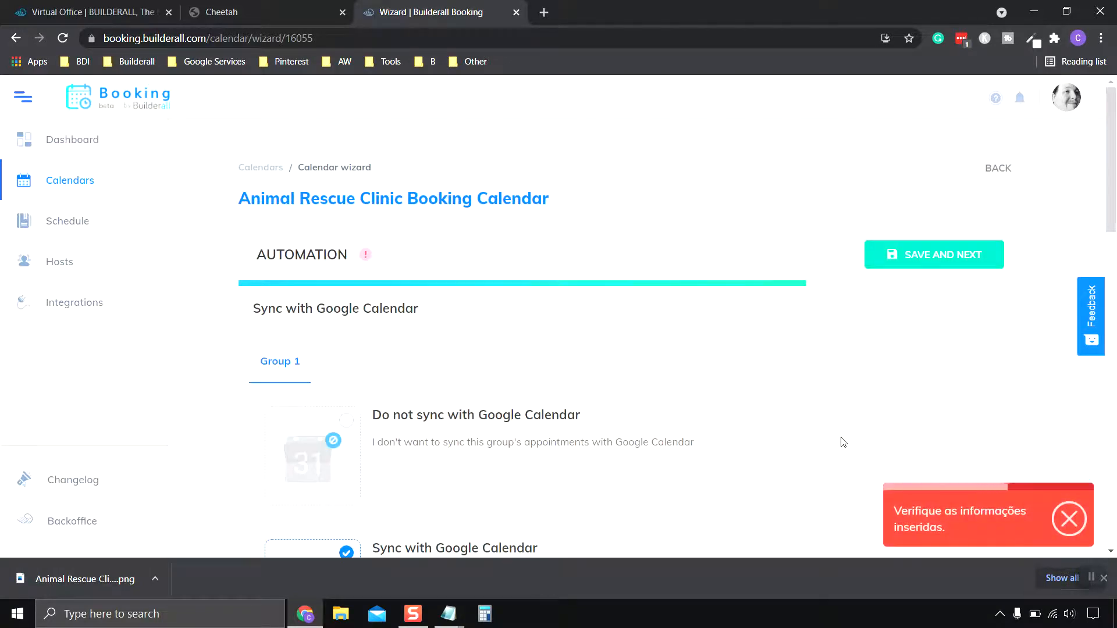
Switch back to Do not sync and save the Automation step.
{"action": "scroll", "coordinate": [838, 436], "scroll_direction": "down", "scroll_amount": 4}
{"action": "scroll", "coordinate": [805, 421], "scroll_direction": "up", "scroll_amount": 2}
{"action": "left_click", "coordinate": [448, 228]}
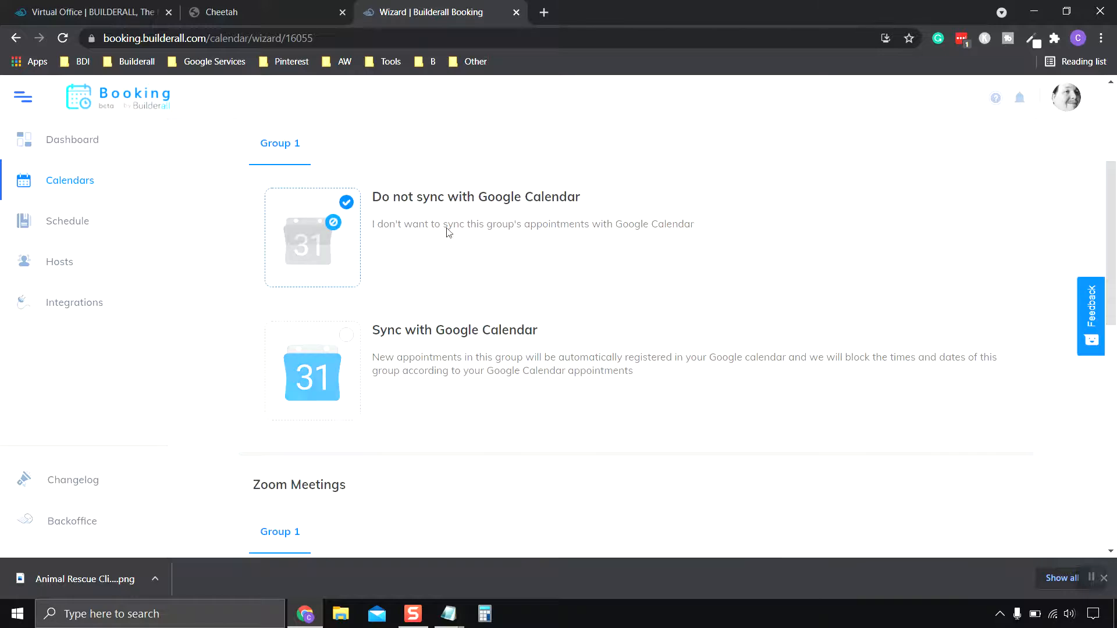
{"action": "scroll", "coordinate": [762, 295], "scroll_direction": "down", "scroll_amount": 7}
{"action": "scroll", "coordinate": [763, 296], "scroll_direction": "down", "scroll_amount": 4}
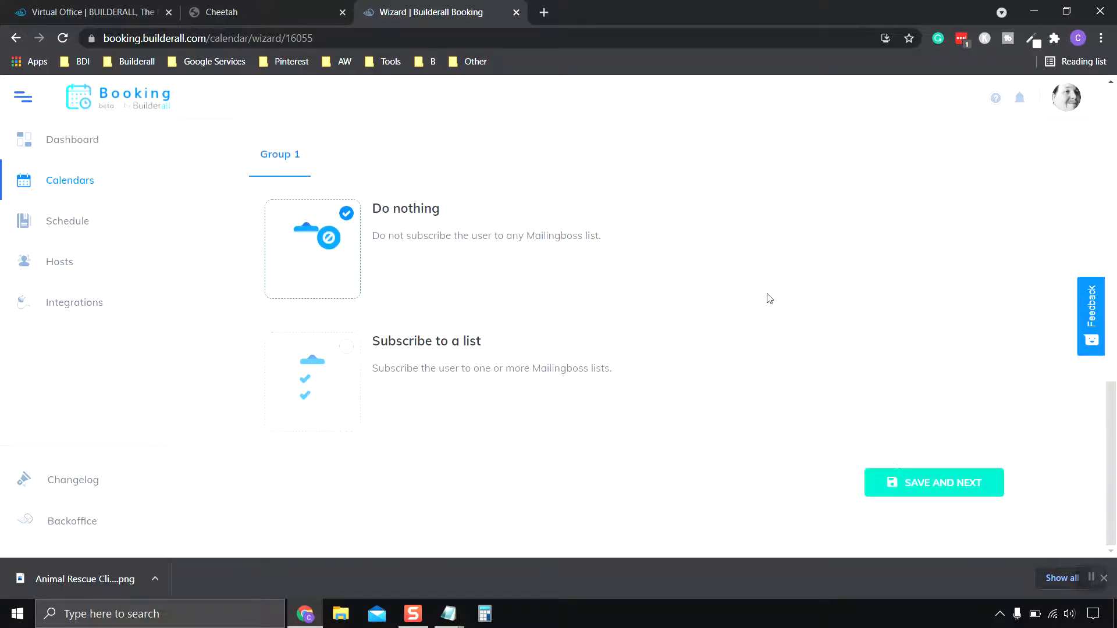
{"action": "left_click", "coordinate": [927, 495]}
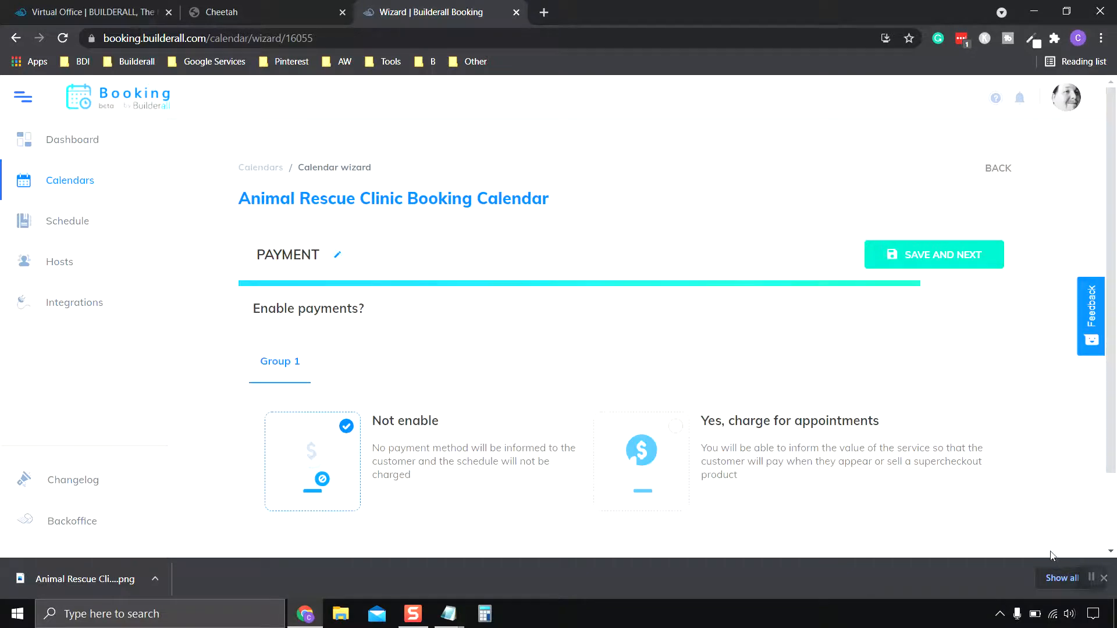
Scroll down to review the Payment step's Enable payments options.
{"action": "scroll", "coordinate": [859, 349], "scroll_direction": "down", "scroll_amount": 2}
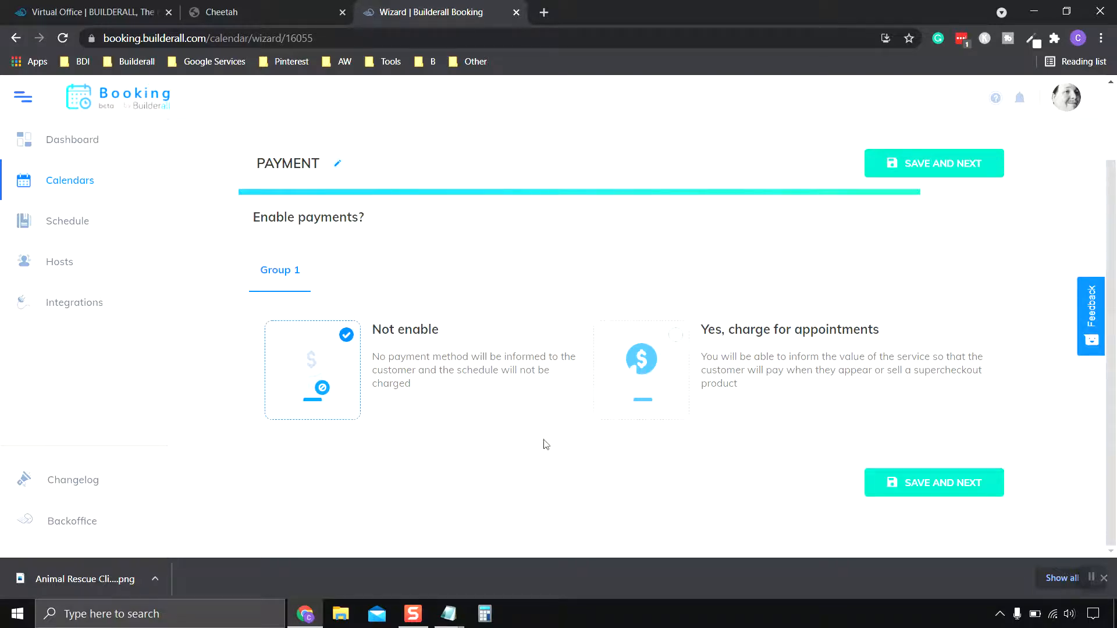
Leave payments set to 'Not enable' in the Payment step and save to finish the calendar.
{"action": "left_click", "coordinate": [682, 347]}
{"action": "scroll", "coordinate": [802, 364], "scroll_direction": "down", "scroll_amount": 1}
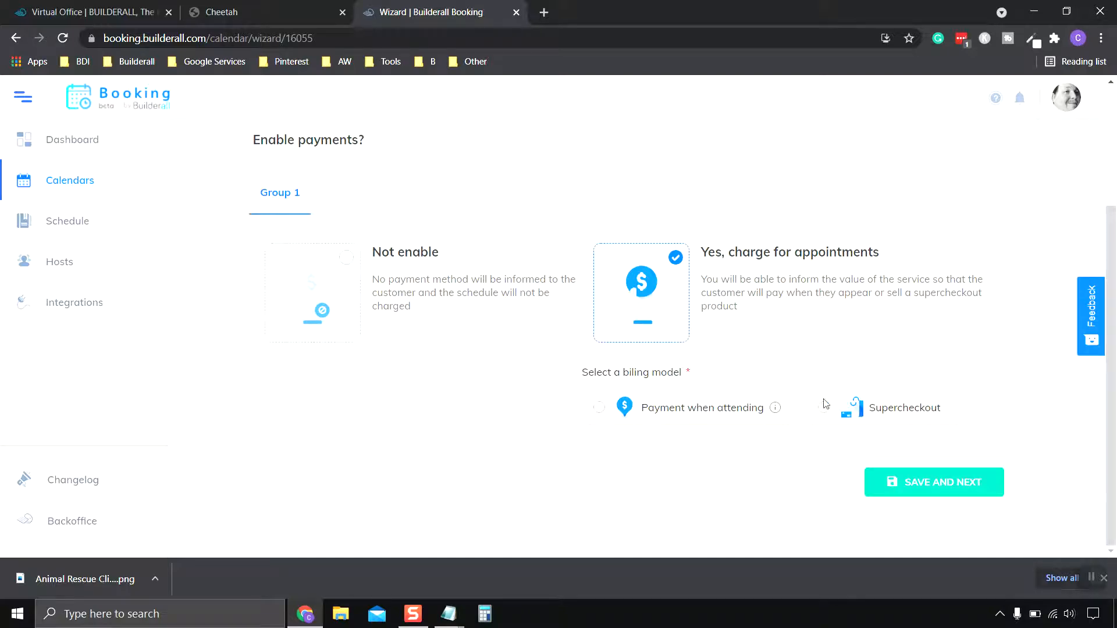
{"action": "left_click", "coordinate": [345, 255]}
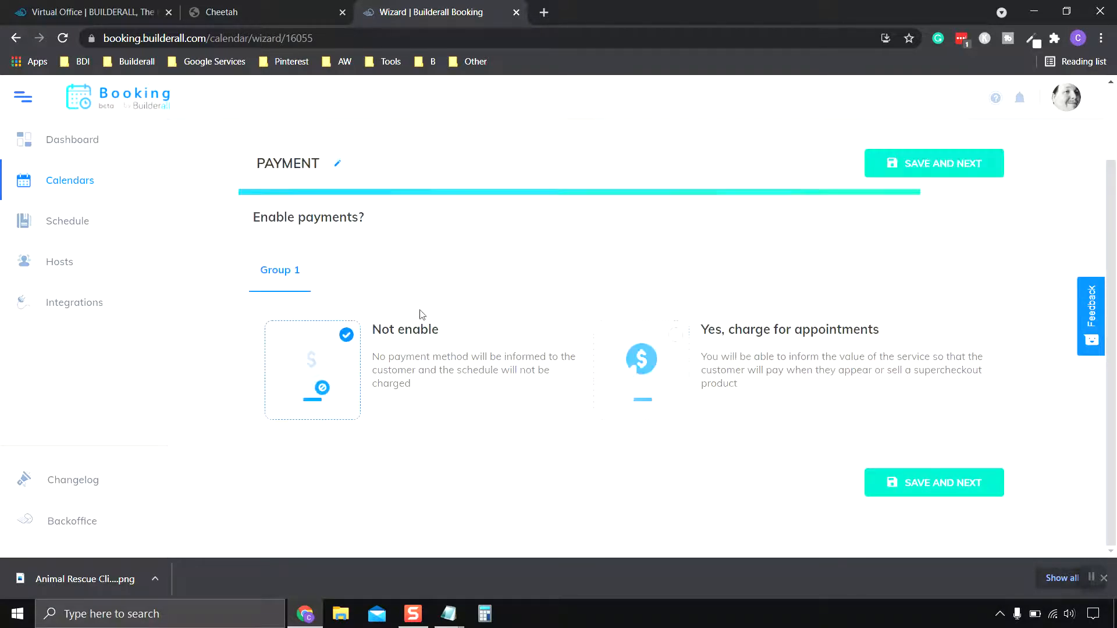
{"action": "left_click", "coordinate": [957, 489]}
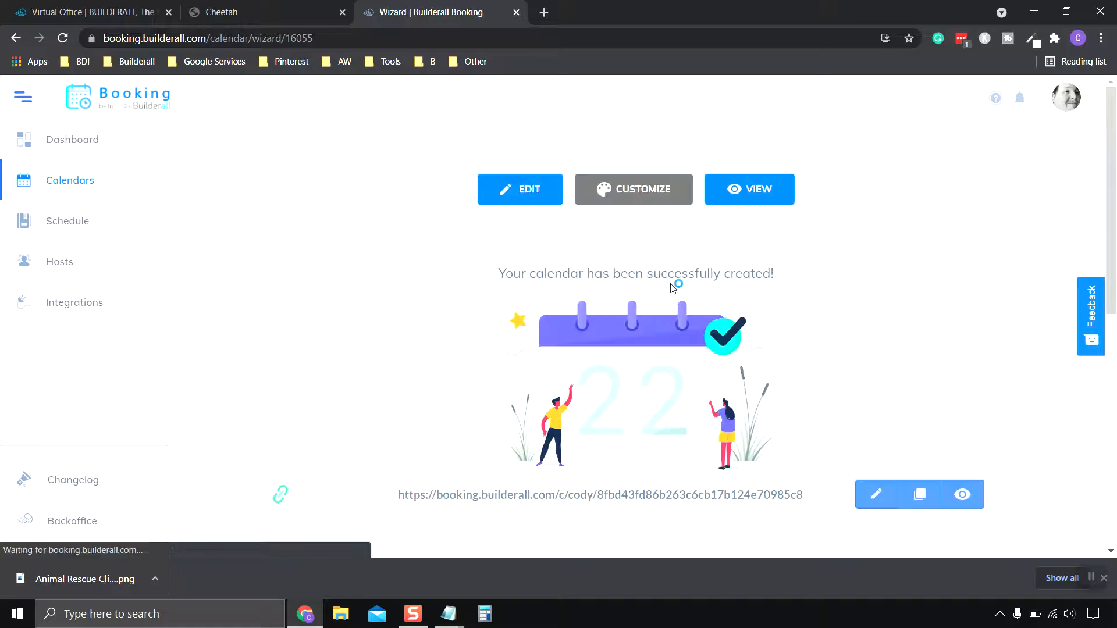
Scroll through the success page to review the booking link, Cheetah instructions and iframe embed code.
{"action": "scroll", "coordinate": [925, 355], "scroll_direction": "down", "scroll_amount": 4}
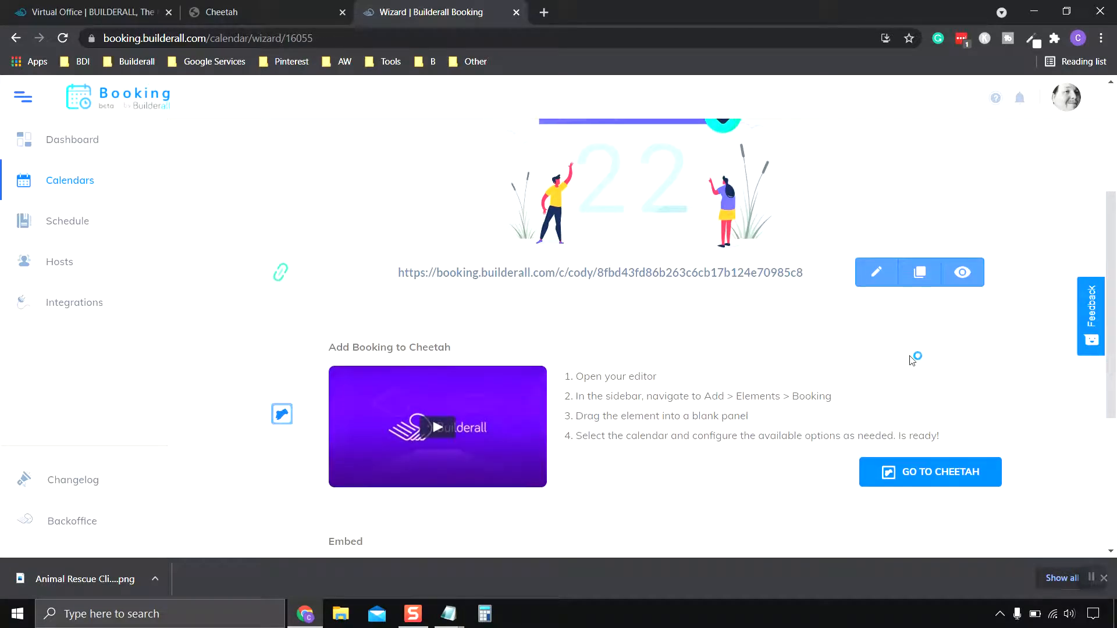
{"action": "scroll", "coordinate": [912, 360], "scroll_direction": "down", "scroll_amount": 2}
{"action": "scroll", "coordinate": [636, 247], "scroll_direction": "up", "scroll_amount": 3}
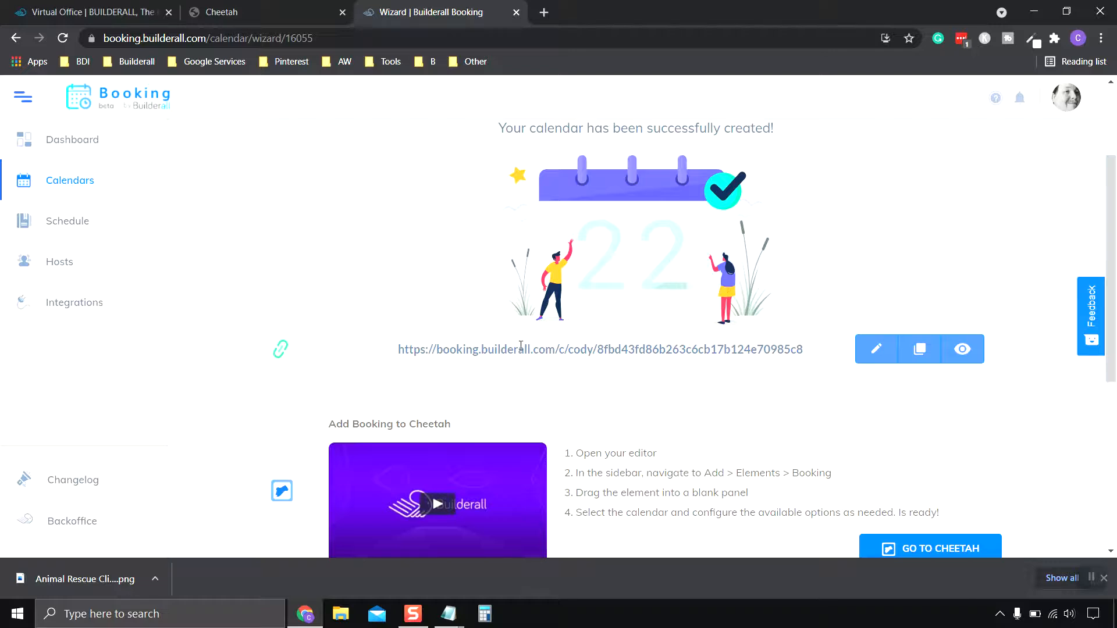
{"action": "scroll", "coordinate": [831, 363], "scroll_direction": "down", "scroll_amount": 4}
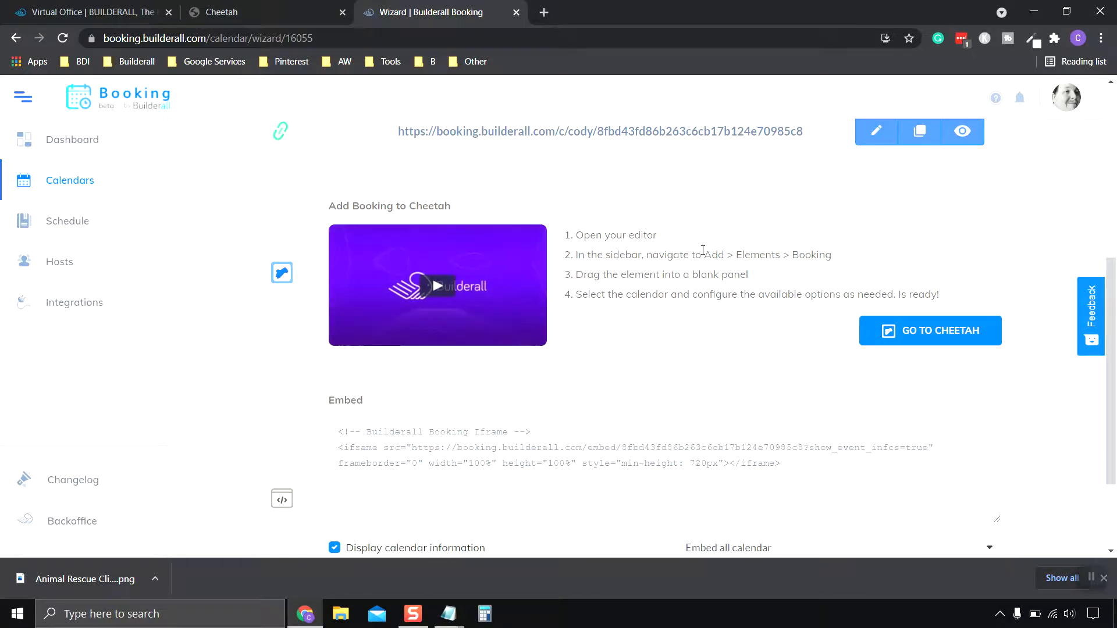
{"action": "scroll", "coordinate": [702, 336], "scroll_direction": "down", "scroll_amount": 2}
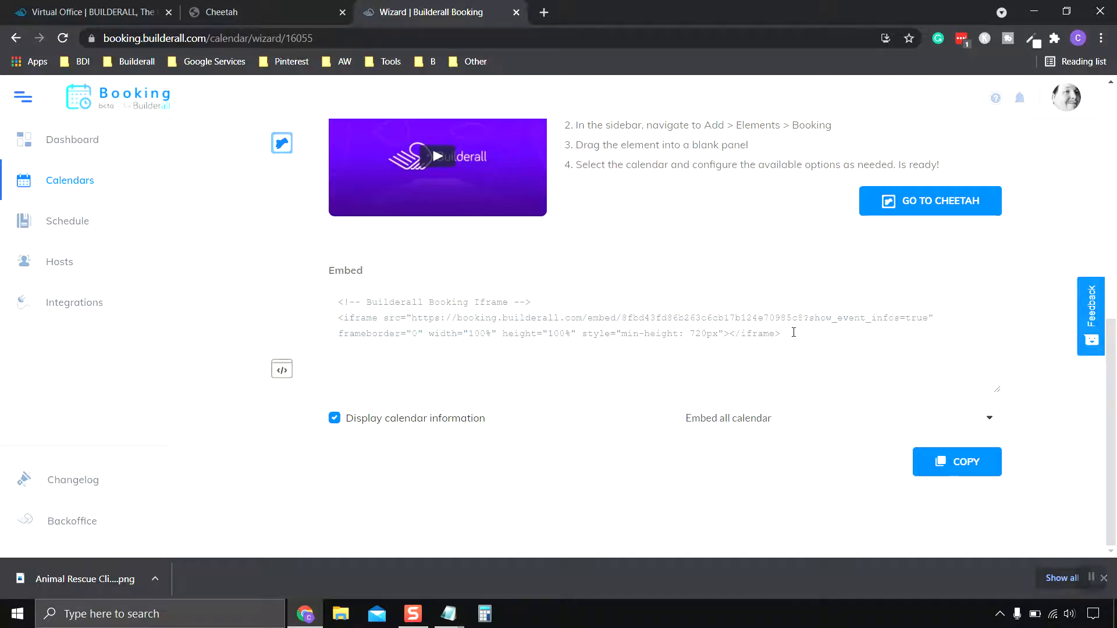
{"action": "scroll", "coordinate": [793, 332], "scroll_direction": "up", "scroll_amount": 7}
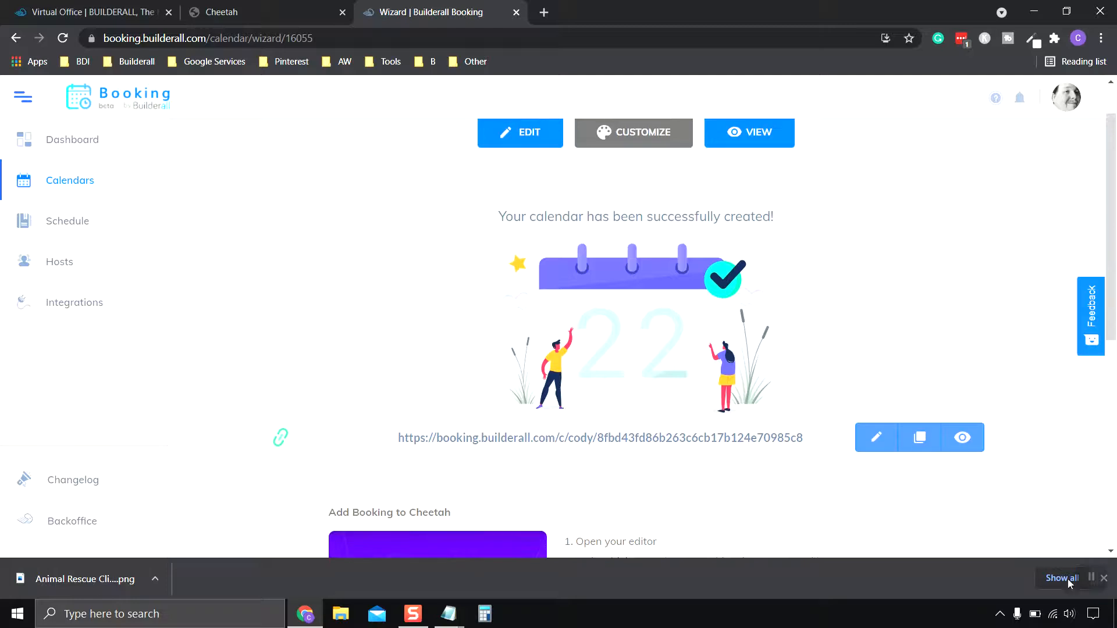
{"action": "scroll", "coordinate": [889, 401], "scroll_direction": "up", "scroll_amount": 1}
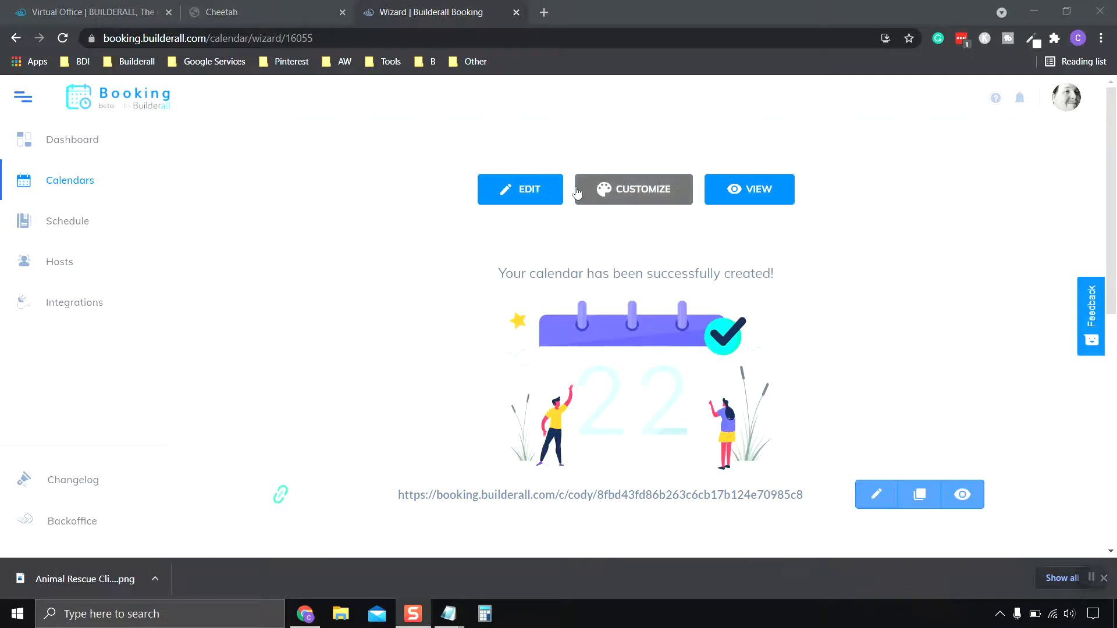
In CUSTOMIZE, look over the colour options and predefined templates, then save the calendar's appearance.
{"action": "left_click", "coordinate": [631, 189]}
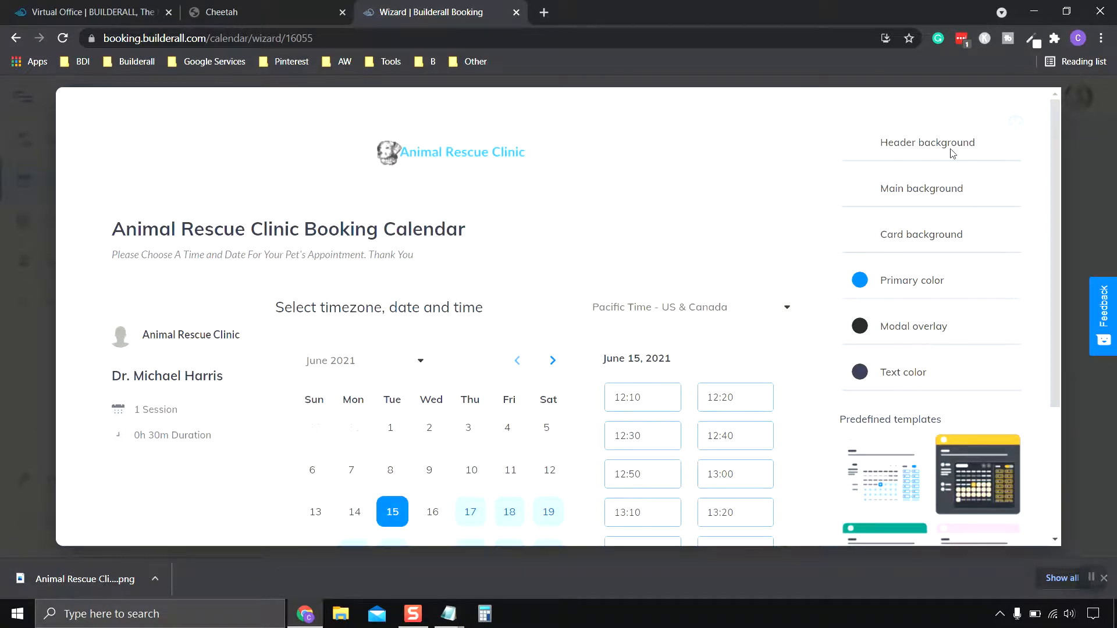
{"action": "scroll", "coordinate": [959, 303], "scroll_direction": "down", "scroll_amount": 3}
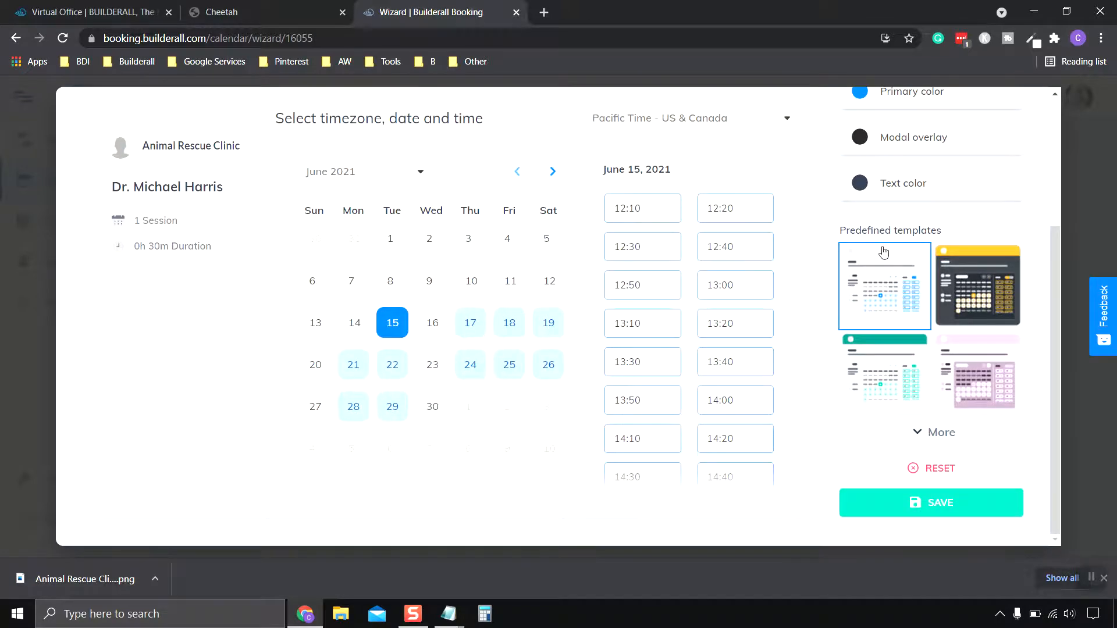
{"action": "scroll", "coordinate": [931, 276], "scroll_direction": "up", "scroll_amount": 2}
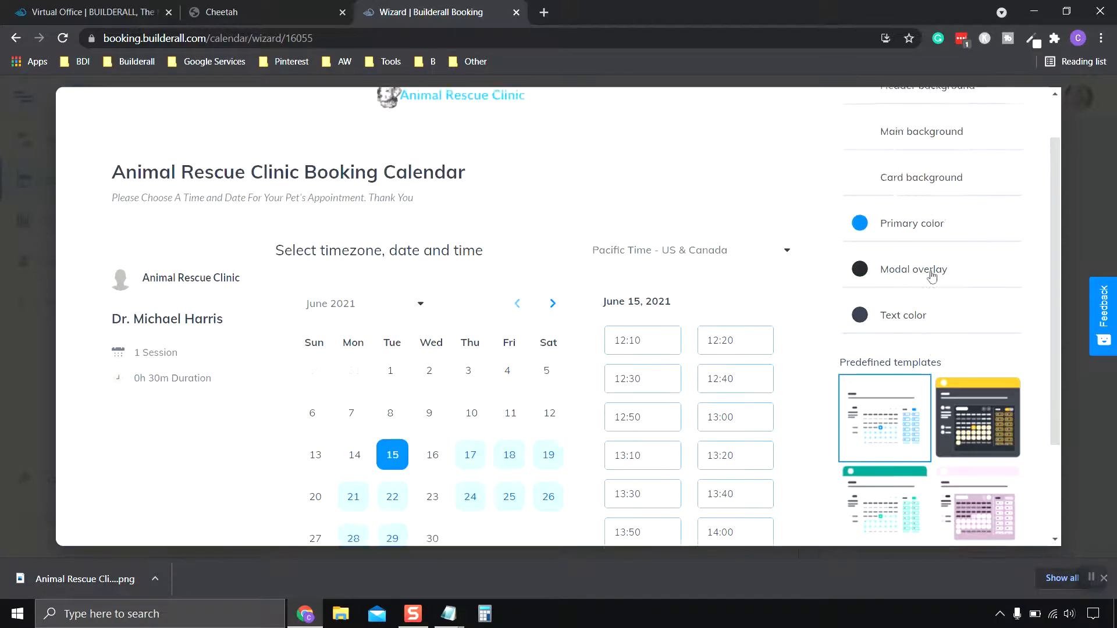
{"action": "scroll", "coordinate": [931, 276], "scroll_direction": "up", "scroll_amount": 1}
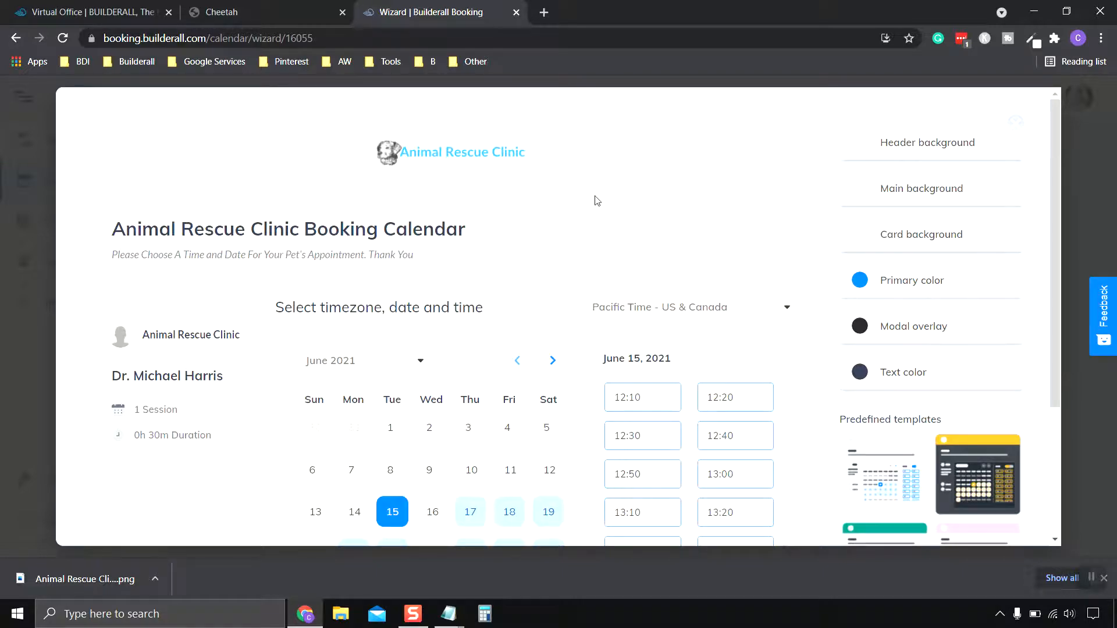
{"action": "scroll", "coordinate": [601, 206], "scroll_direction": "down", "scroll_amount": 3}
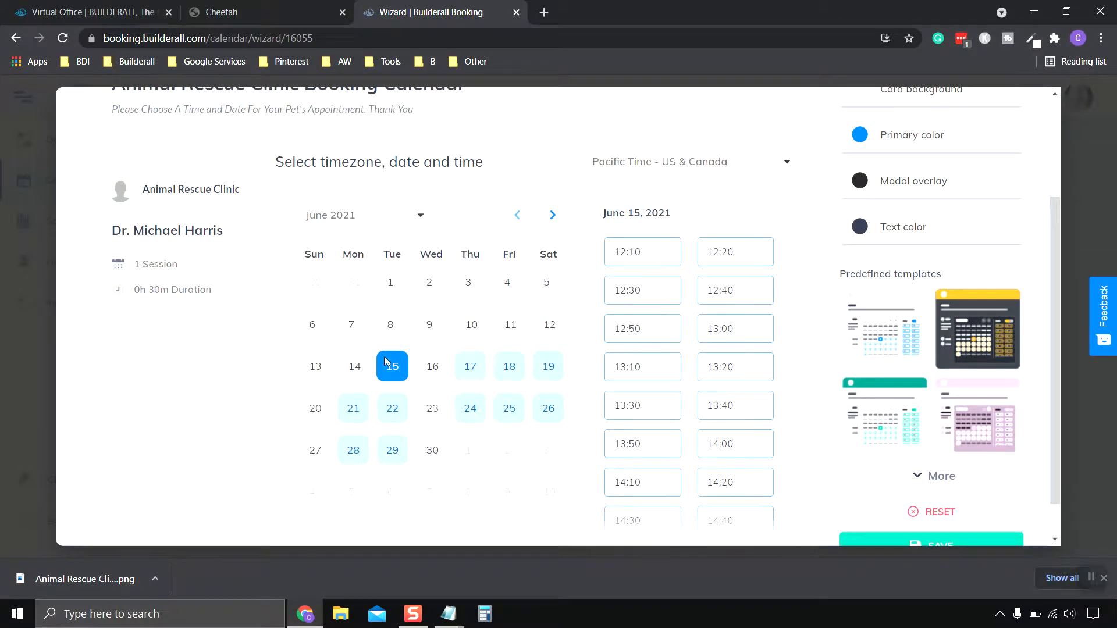
{"action": "scroll", "coordinate": [800, 469], "scroll_direction": "down", "scroll_amount": 1}
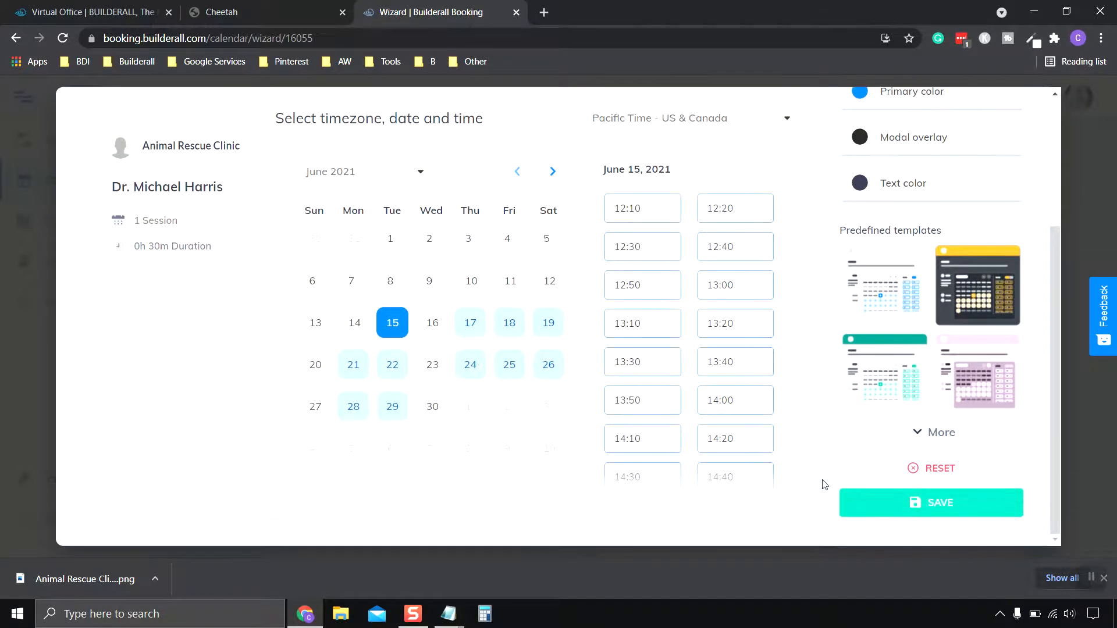
{"action": "scroll", "coordinate": [531, 446], "scroll_direction": "up", "scroll_amount": 3}
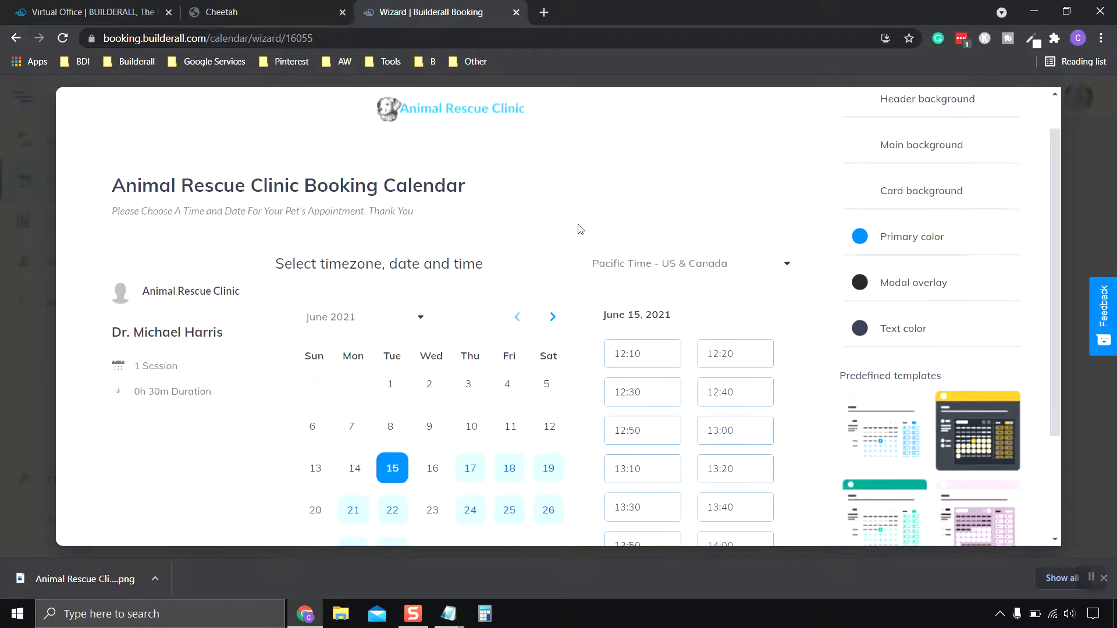
{"action": "scroll", "coordinate": [931, 430], "scroll_direction": "down", "scroll_amount": 3}
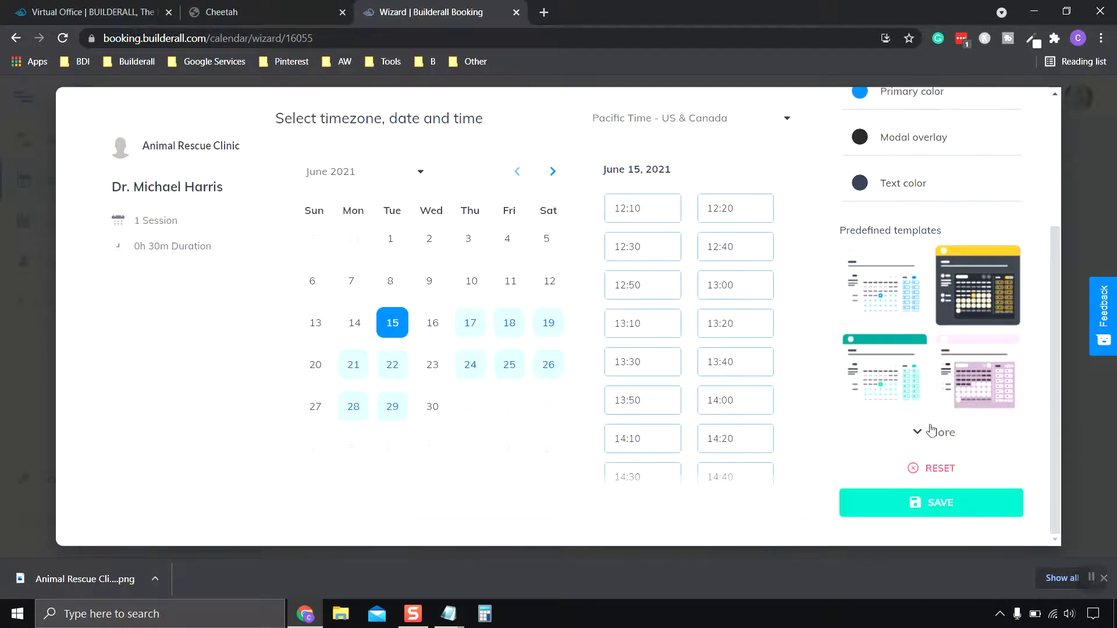
{"action": "left_click", "coordinate": [1011, 500]}
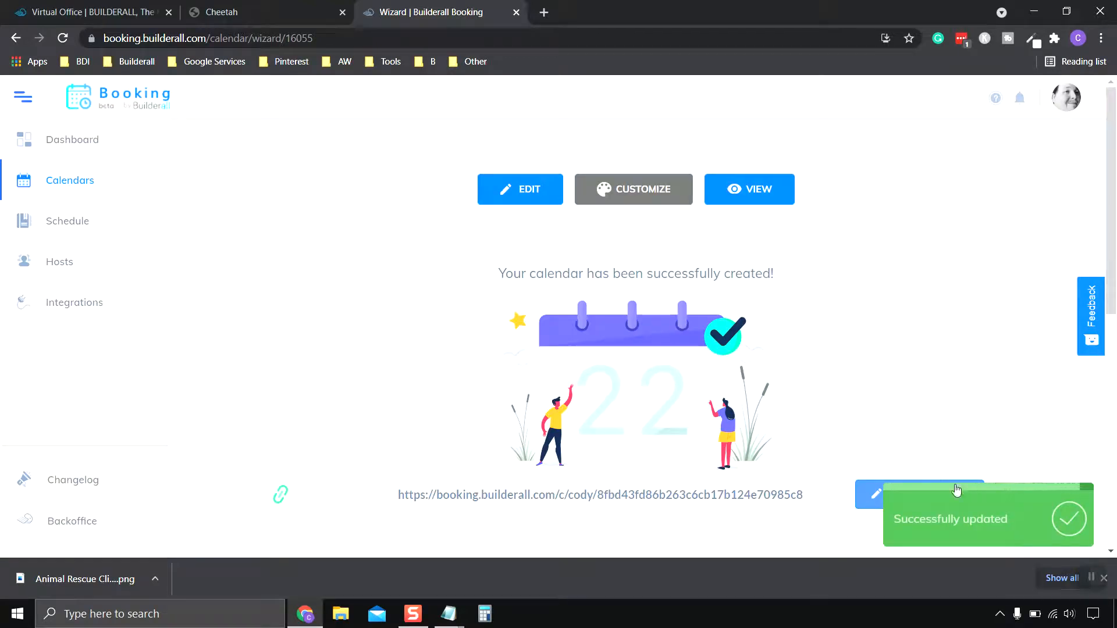
Go to Calendars to see the active Animal Rescue Clinic calendar with 0 appointments.
{"action": "left_click", "coordinate": [1092, 579]}
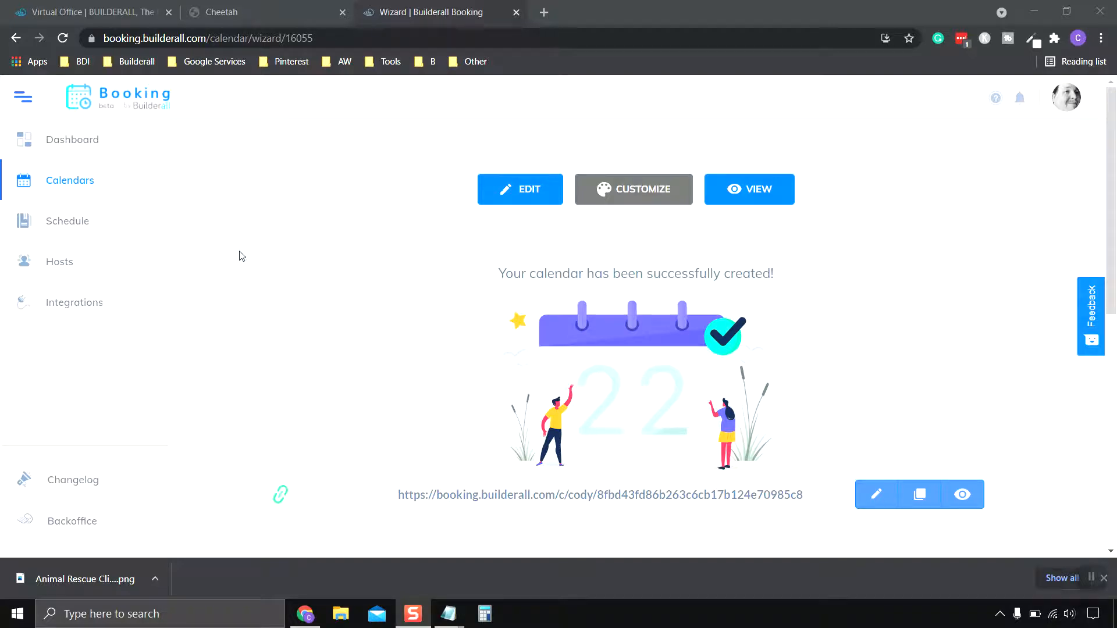
{"action": "left_click", "coordinate": [76, 181]}
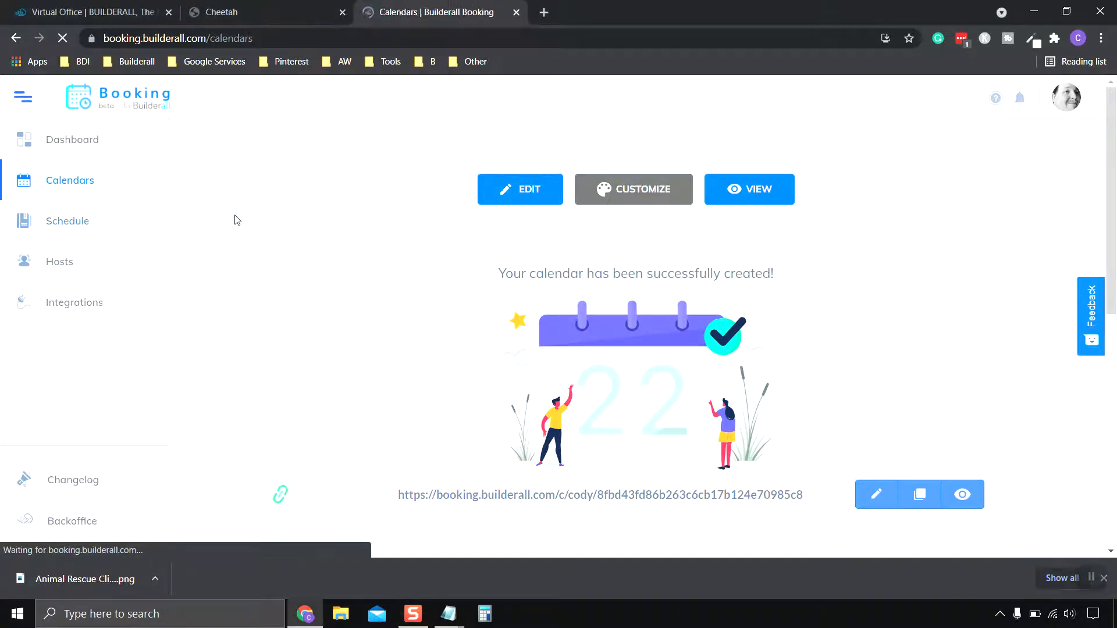
{"action": "scroll", "coordinate": [395, 421], "scroll_direction": "down", "scroll_amount": 1}
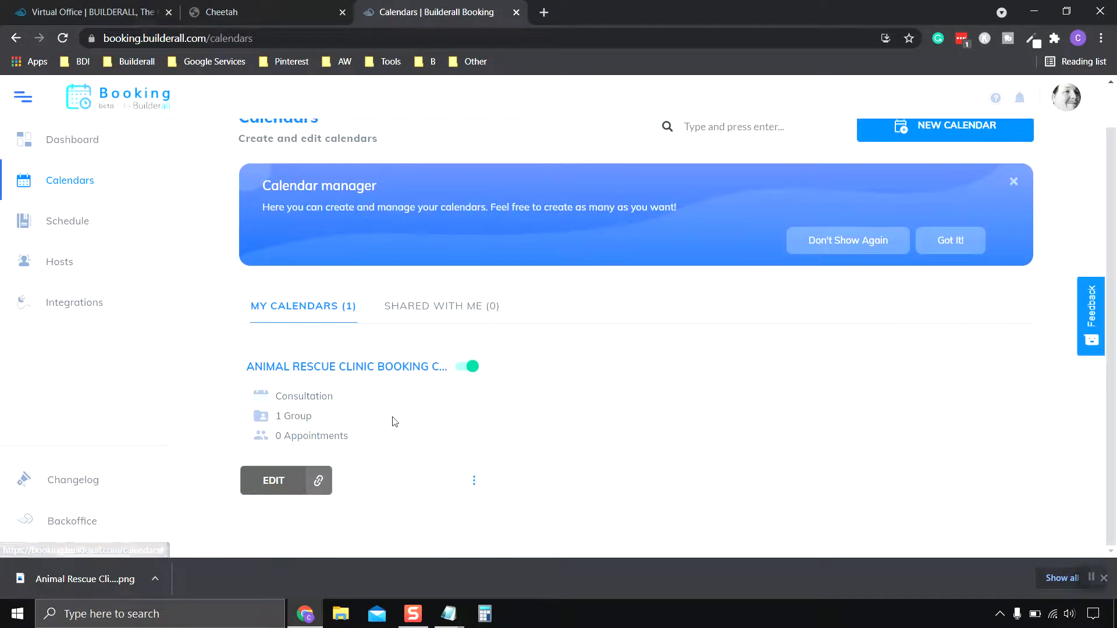
Reopen the Animal Rescue Clinic calendar, save its Basic Settings, and expand the Scheduling section.
{"action": "left_click", "coordinate": [277, 483]}
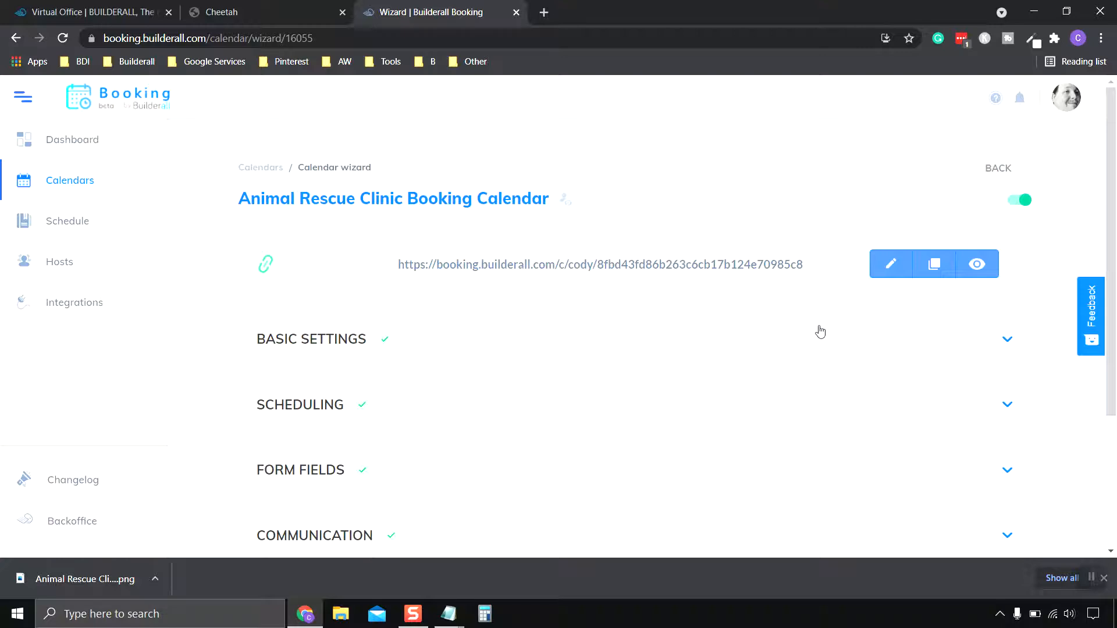
{"action": "scroll", "coordinate": [527, 322], "scroll_direction": "down", "scroll_amount": 3}
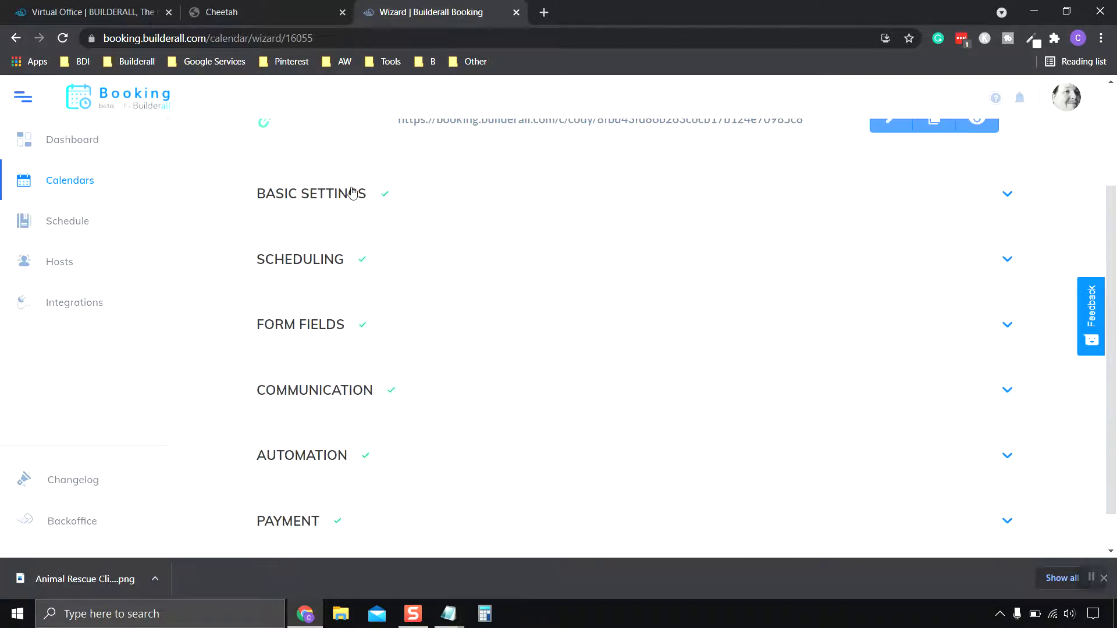
{"action": "left_click", "coordinate": [352, 193]}
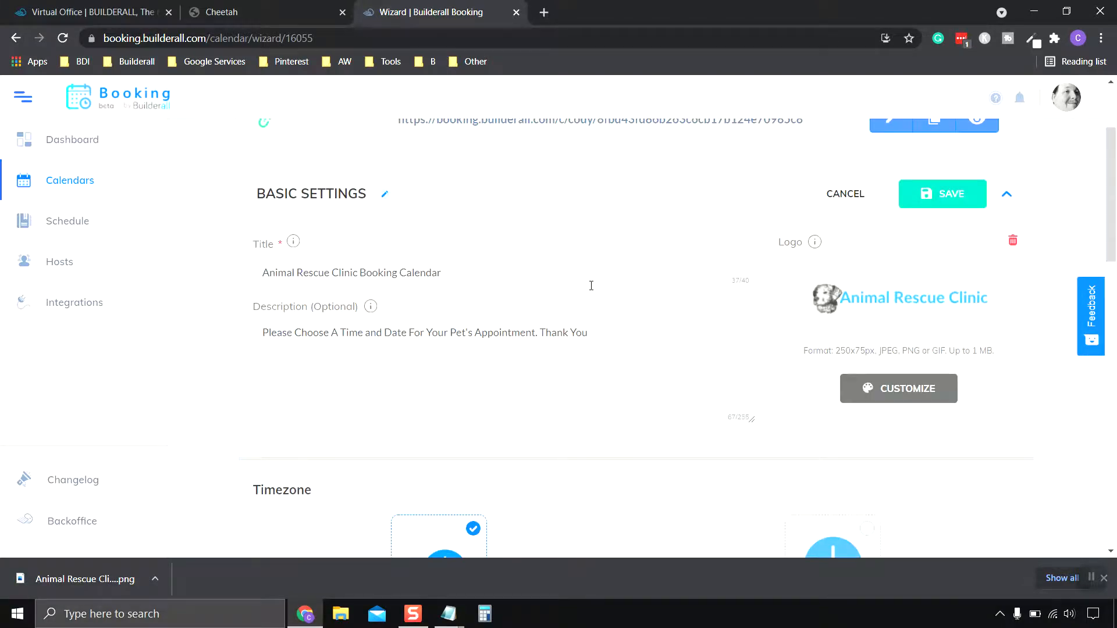
{"action": "scroll", "coordinate": [591, 285], "scroll_direction": "down", "scroll_amount": 15}
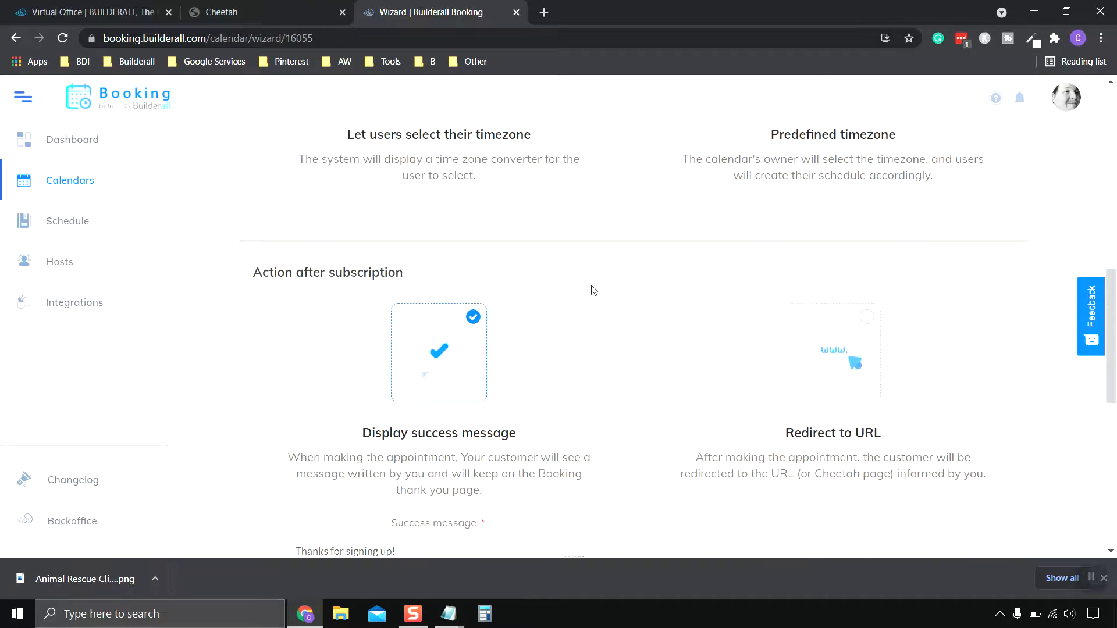
{"action": "scroll", "coordinate": [595, 290], "scroll_direction": "down", "scroll_amount": 3}
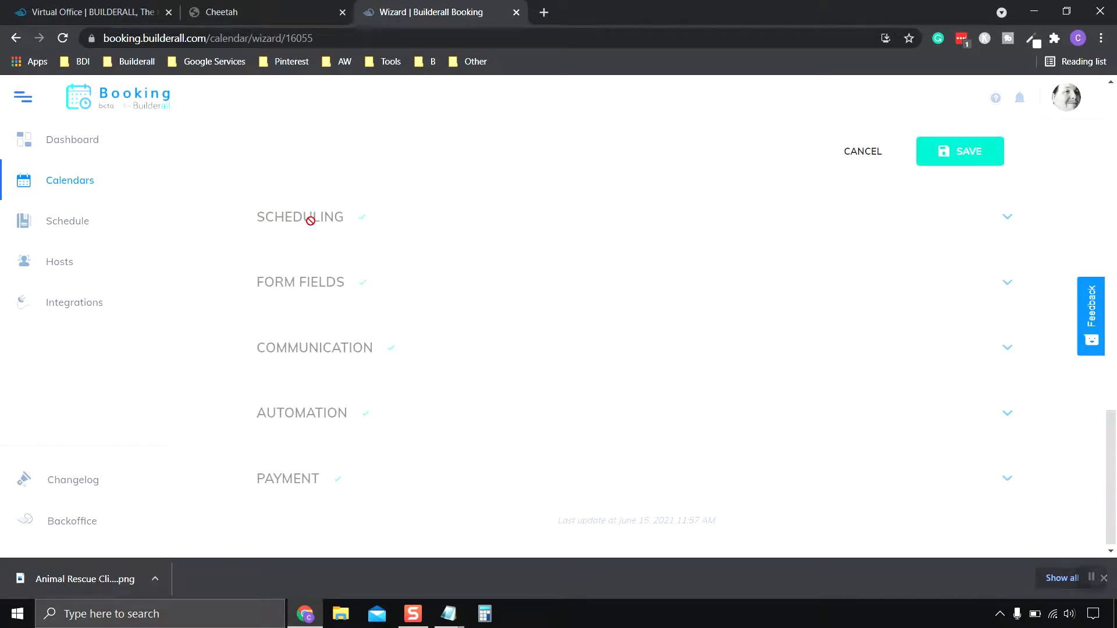
{"action": "scroll", "coordinate": [840, 231], "scroll_direction": "up", "scroll_amount": 3}
{"action": "left_click", "coordinate": [998, 371]}
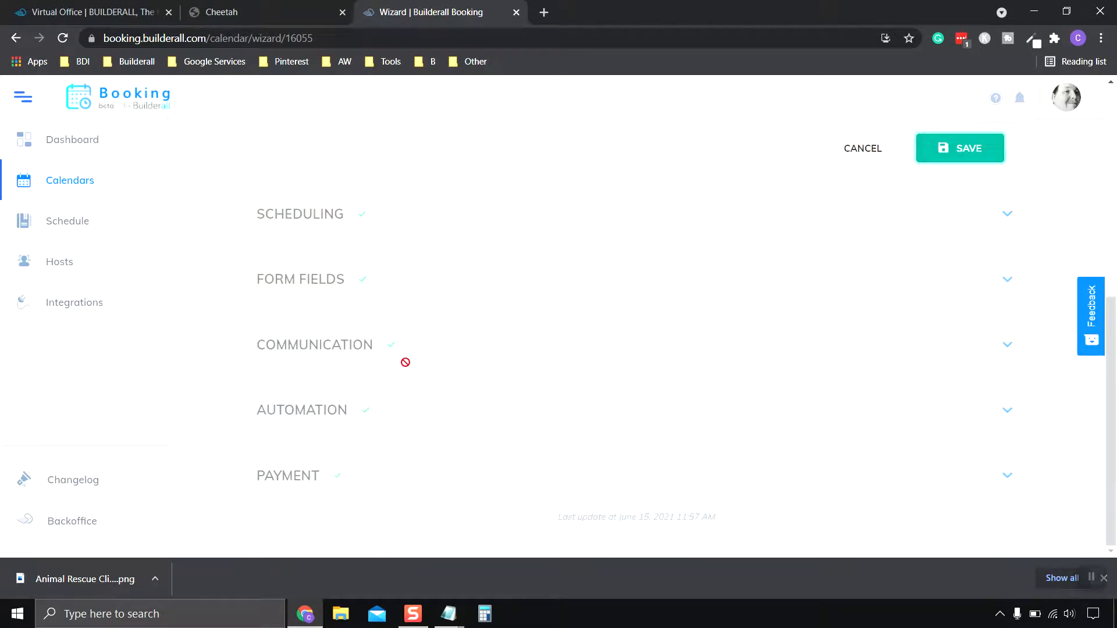
{"action": "scroll", "coordinate": [395, 375], "scroll_direction": "up", "scroll_amount": 3}
{"action": "left_click", "coordinate": [324, 358]}
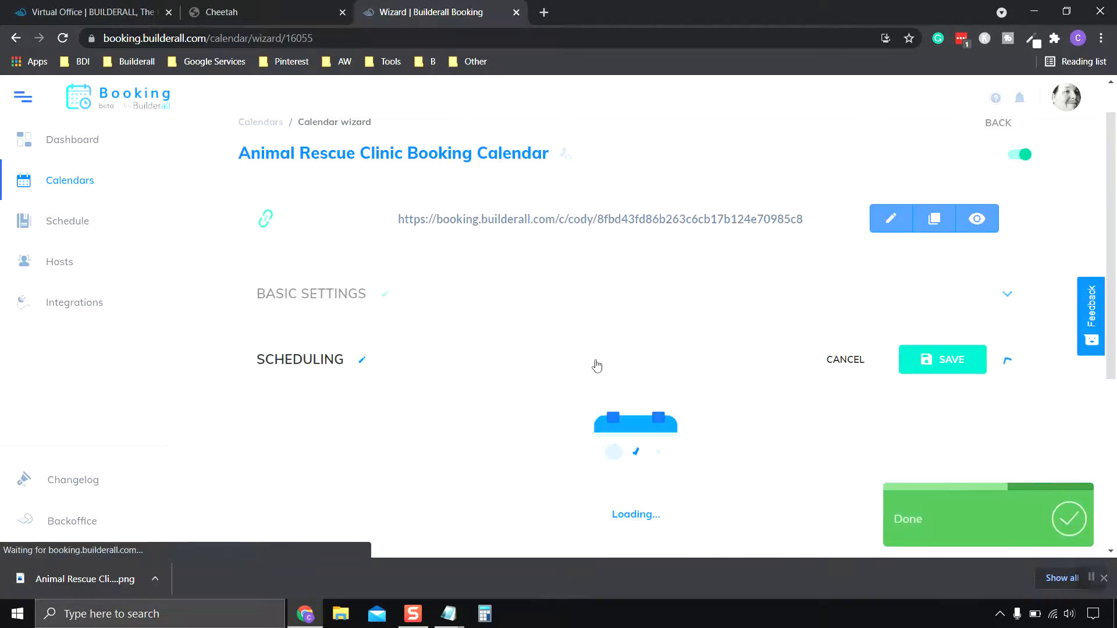
Assign the only available host to scheduling Group 1.
{"action": "scroll", "coordinate": [589, 366], "scroll_direction": "down", "scroll_amount": 3}
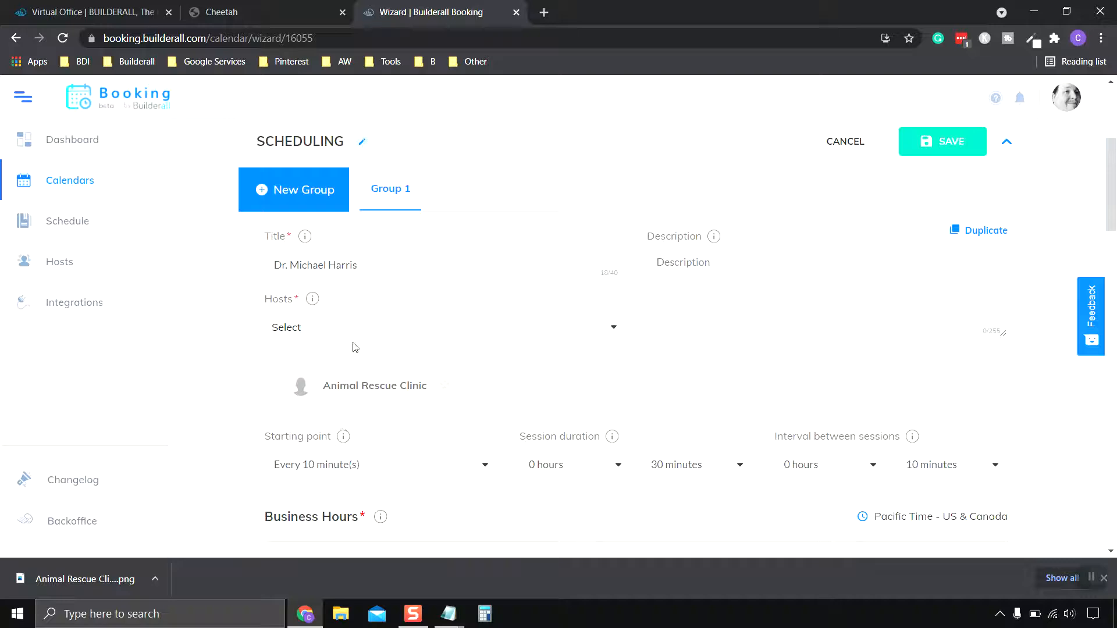
{"action": "left_click", "coordinate": [459, 328]}
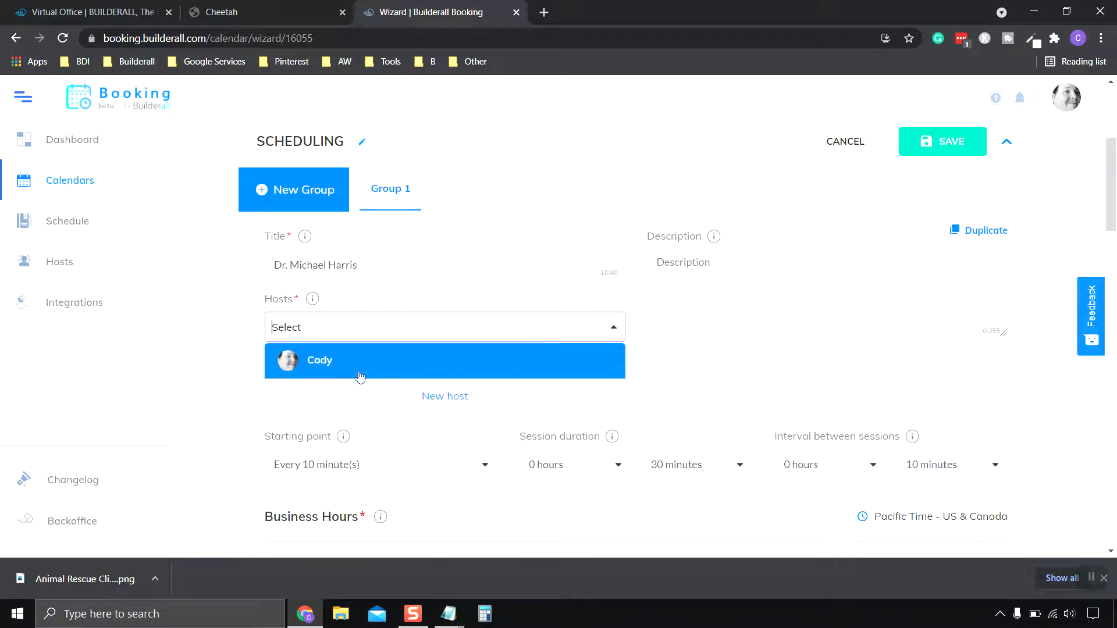
{"action": "left_click", "coordinate": [349, 370]}
{"action": "scroll", "coordinate": [733, 380], "scroll_direction": "up", "scroll_amount": 2}
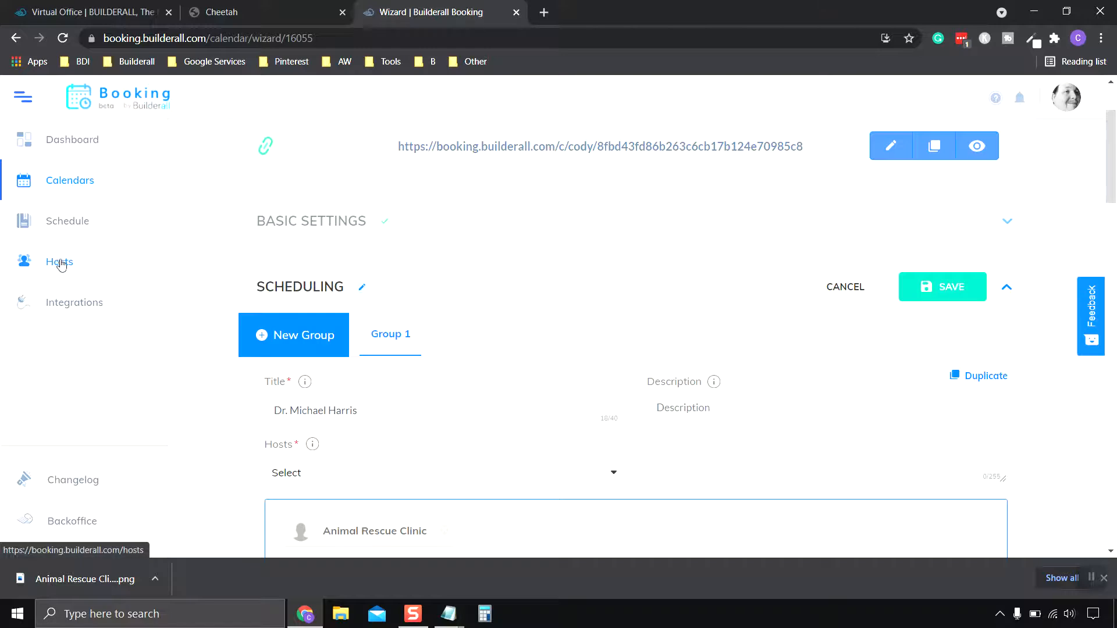
Add a second scheduling group, Group 2, with default 08:00–17:00 daily hours.
{"action": "left_click", "coordinate": [309, 342]}
{"action": "scroll", "coordinate": [484, 352], "scroll_direction": "down", "scroll_amount": 2}
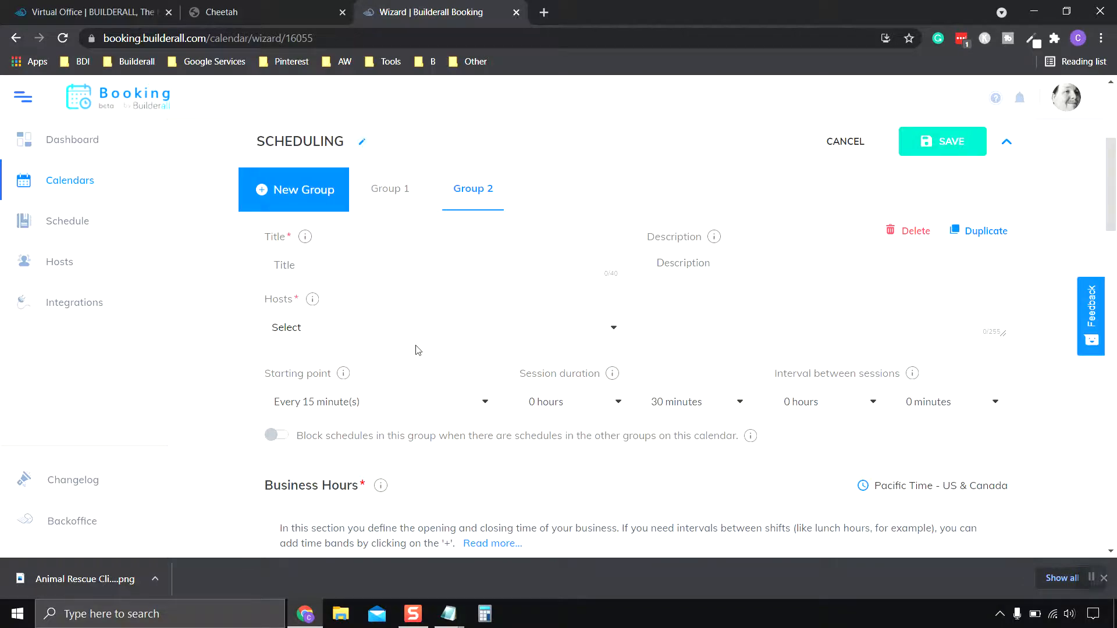
{"action": "scroll", "coordinate": [494, 340], "scroll_direction": "down", "scroll_amount": 10}
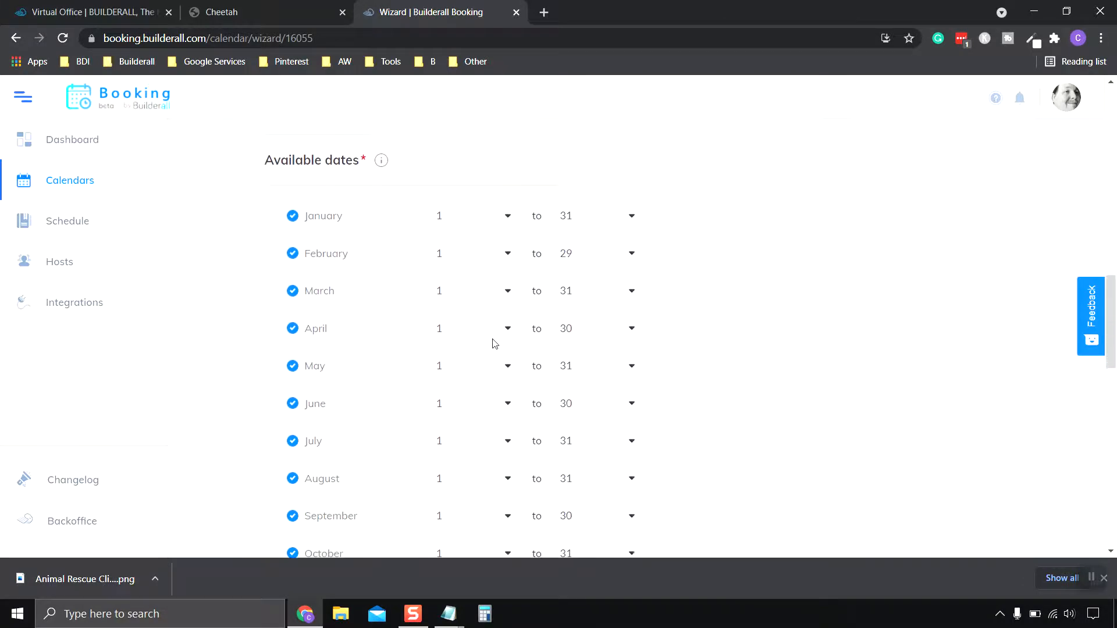
{"action": "scroll", "coordinate": [494, 343], "scroll_direction": "up", "scroll_amount": 5}
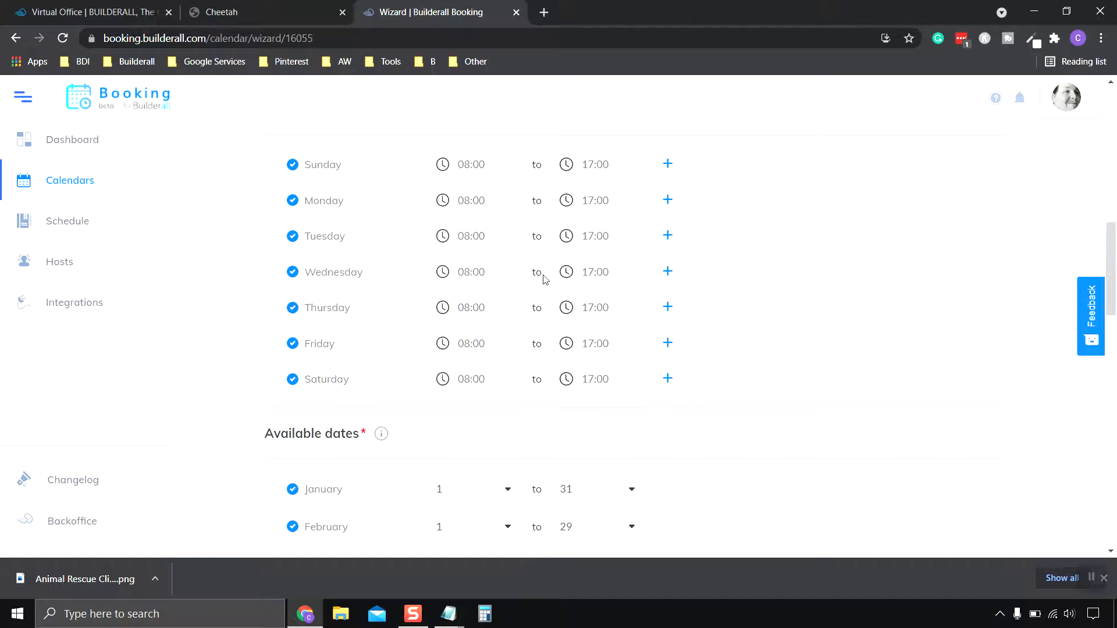
{"action": "scroll", "coordinate": [545, 279], "scroll_direction": "down", "scroll_amount": 13}
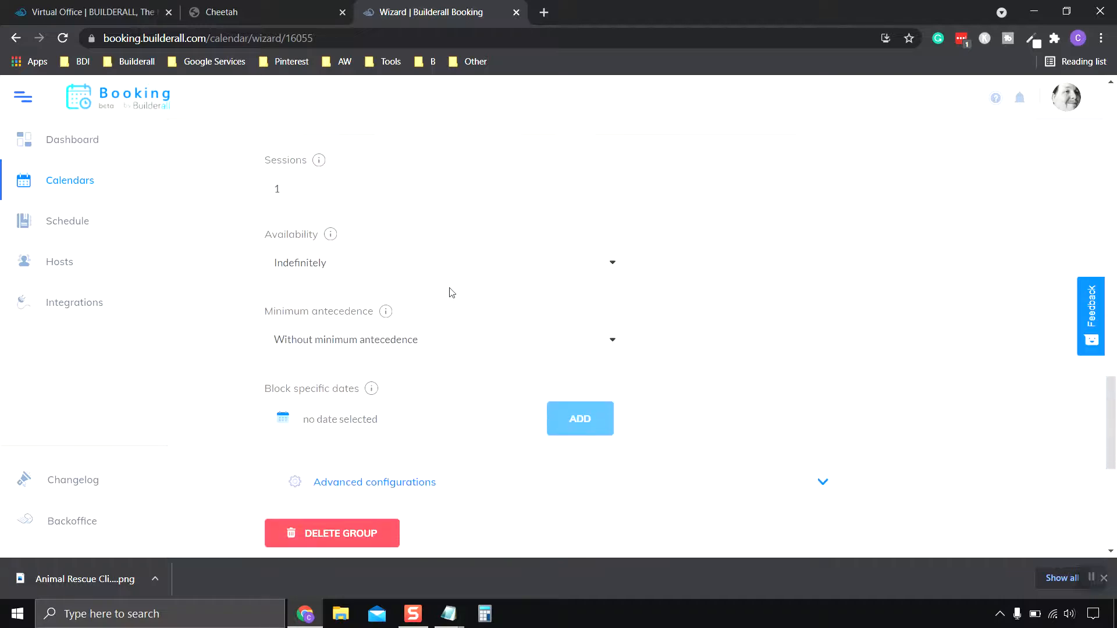
{"action": "scroll", "coordinate": [452, 292], "scroll_direction": "down", "scroll_amount": 3}
{"action": "scroll", "coordinate": [453, 293], "scroll_direction": "up", "scroll_amount": 20}
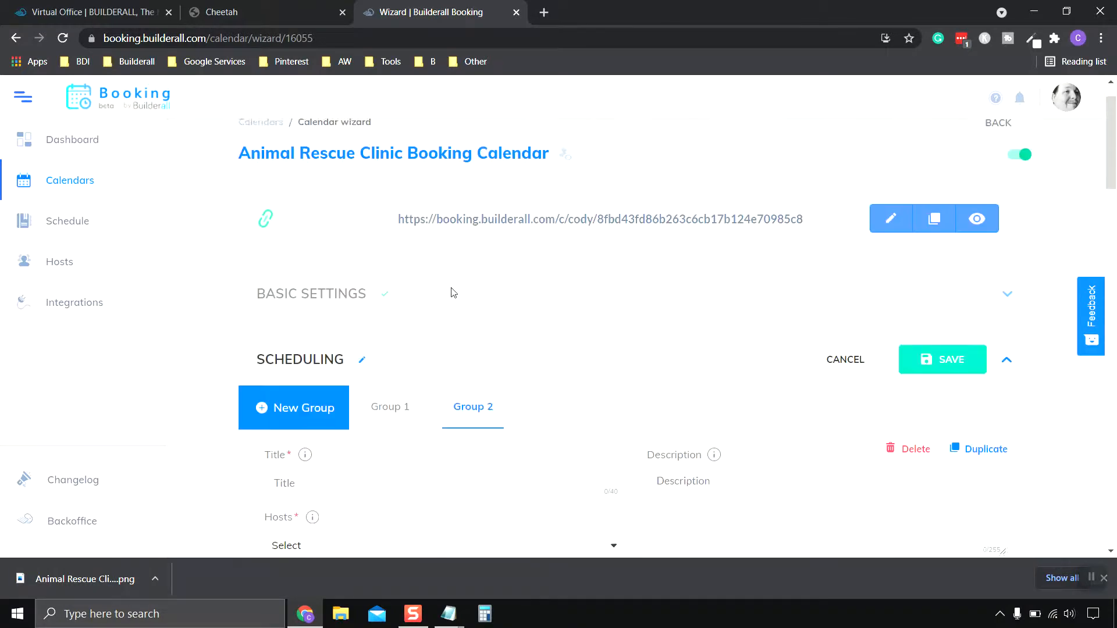
{"action": "scroll", "coordinate": [465, 296], "scroll_direction": "up", "scroll_amount": 1}
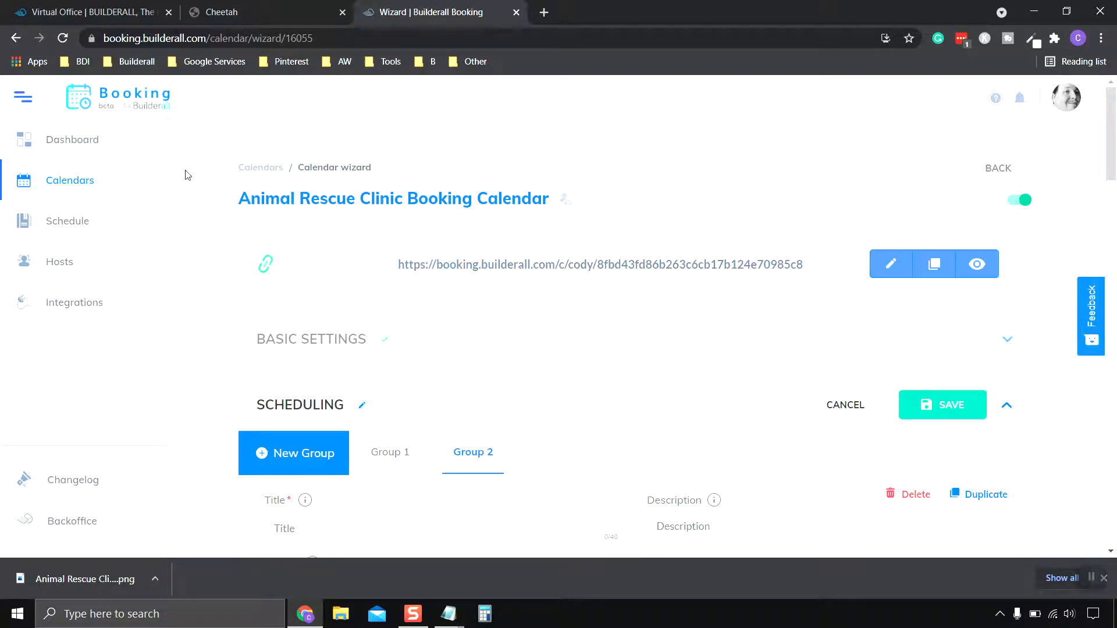
{"action": "left_click", "coordinate": [1091, 578]}
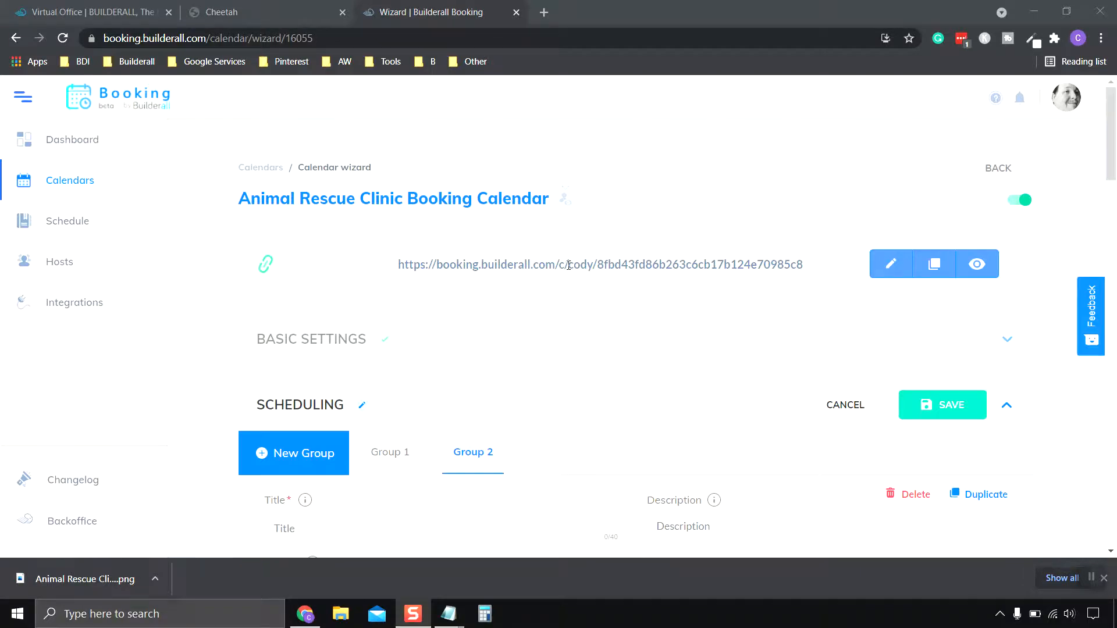
Close the Builderall Booking wizard tab and return to the site's six-page My pages list.
{"action": "left_click", "coordinate": [481, 23]}
{"action": "left_click", "coordinate": [515, 12]}
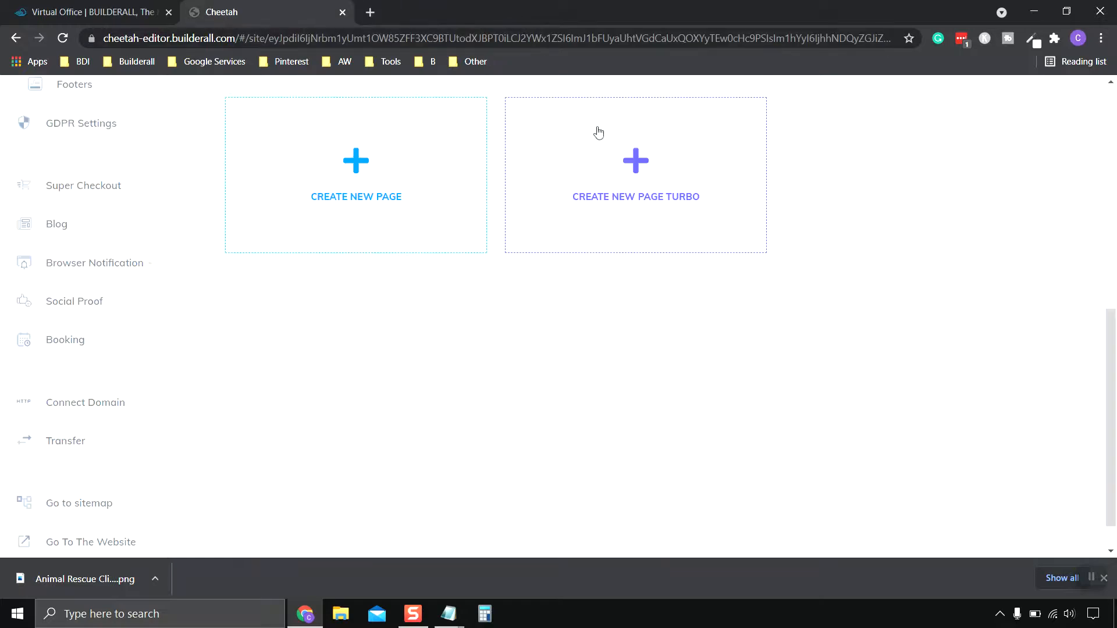
{"action": "scroll", "coordinate": [410, 305], "scroll_direction": "up", "scroll_amount": 9}
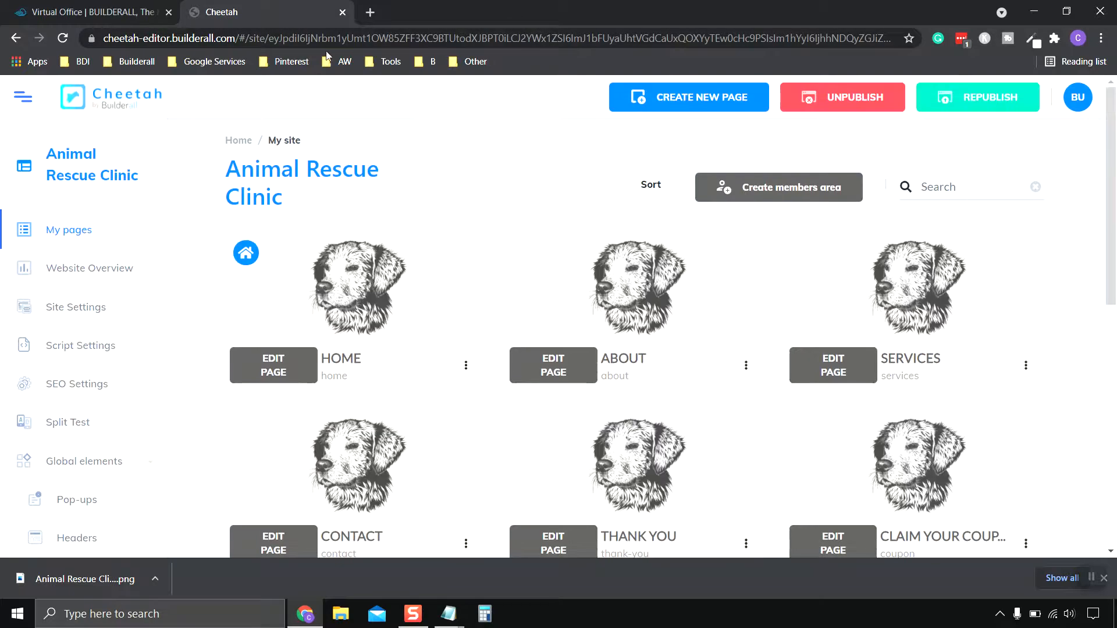
{"action": "scroll", "coordinate": [310, 294], "scroll_direction": "down", "scroll_amount": 3}
{"action": "scroll", "coordinate": [381, 303], "scroll_direction": "up", "scroll_amount": 3}
{"action": "scroll", "coordinate": [340, 298], "scroll_direction": "down", "scroll_amount": 3}
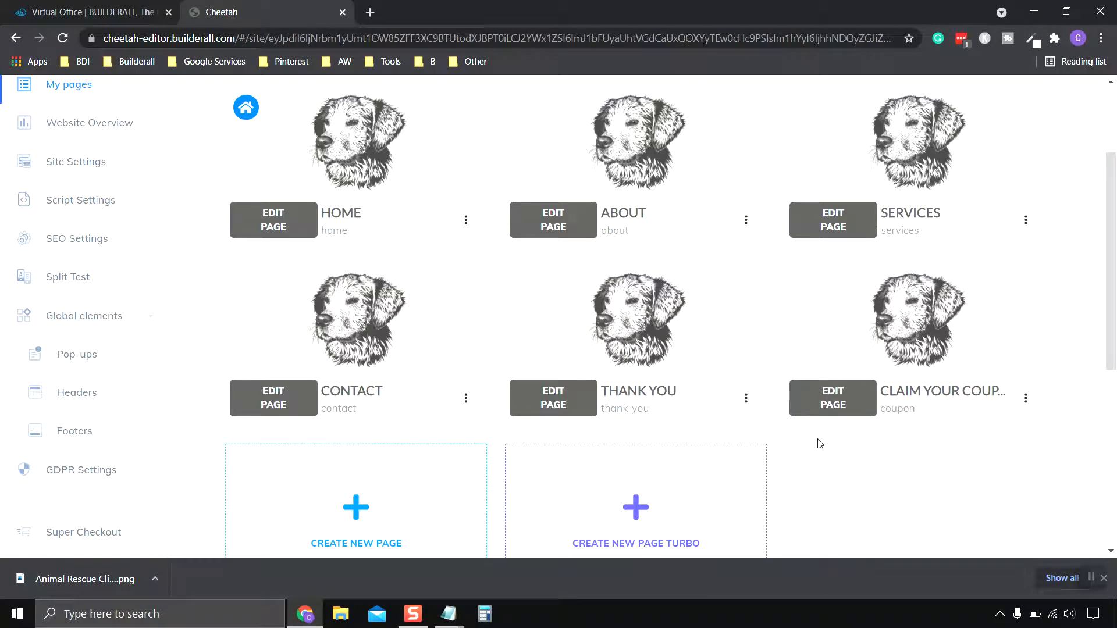
{"action": "scroll", "coordinate": [840, 454], "scroll_direction": "down", "scroll_amount": 2}
{"action": "scroll", "coordinate": [841, 453], "scroll_direction": "up", "scroll_amount": 2}
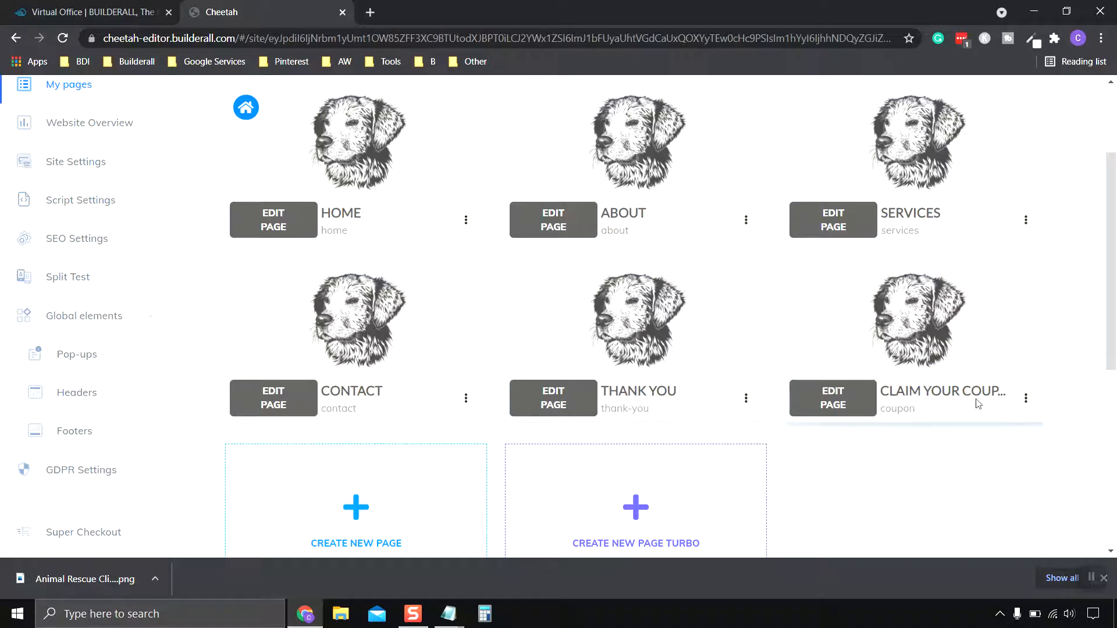
Duplicate the Claim Your Coupon page.
{"action": "left_click", "coordinate": [1026, 399]}
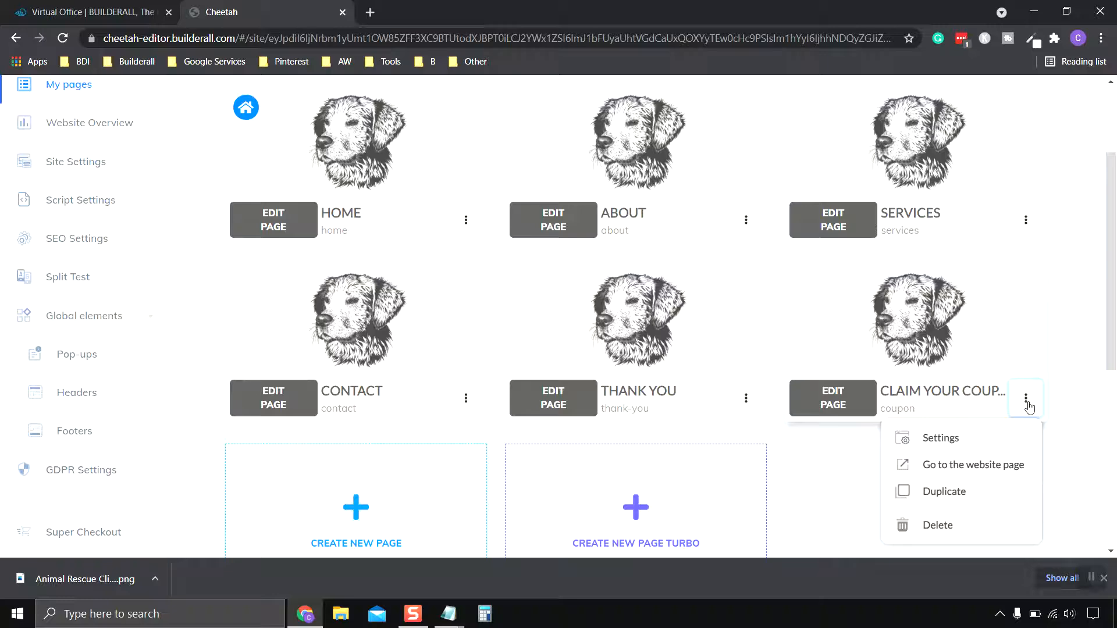
{"action": "left_click", "coordinate": [967, 493]}
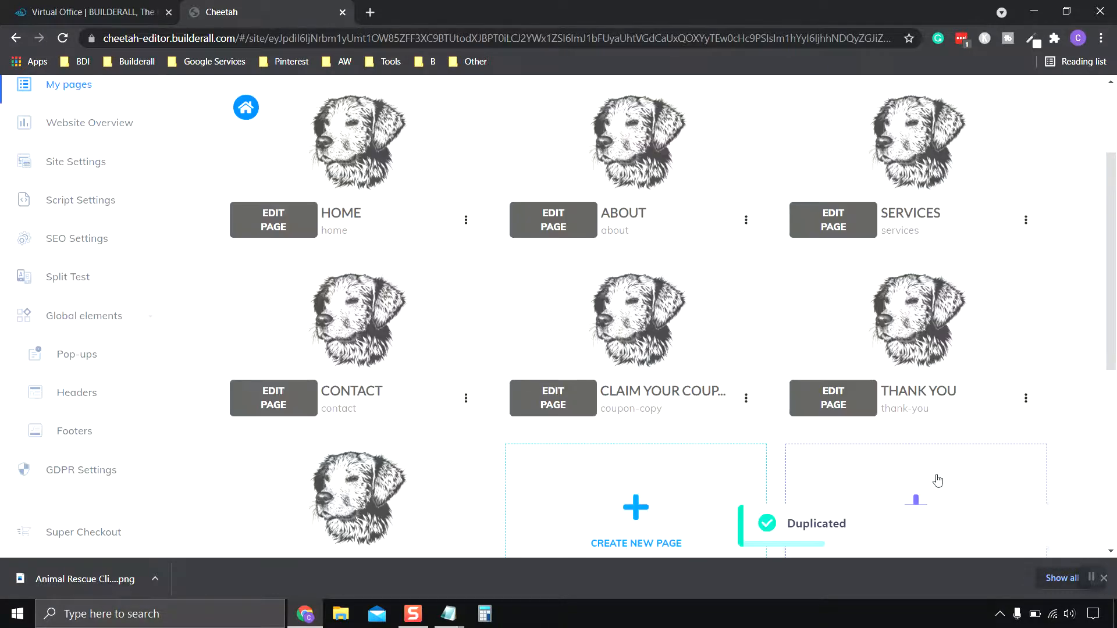
{"action": "scroll", "coordinate": [608, 394], "scroll_direction": "down", "scroll_amount": 4}
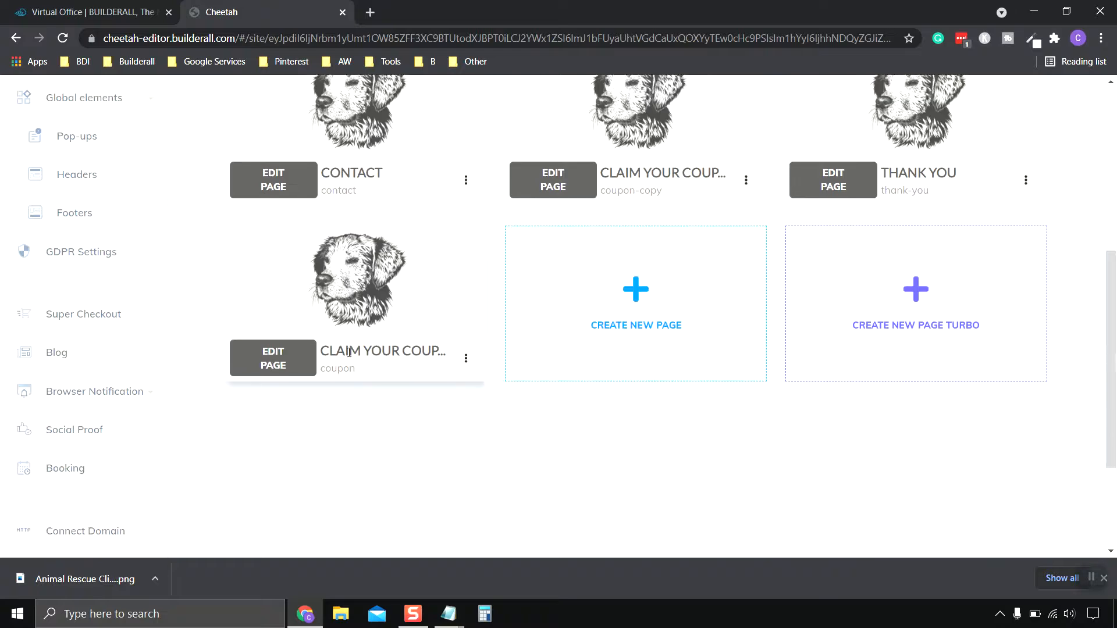
{"action": "scroll", "coordinate": [435, 391], "scroll_direction": "up", "scroll_amount": 2}
{"action": "scroll", "coordinate": [431, 391], "scroll_direction": "down", "scroll_amount": 2}
{"action": "scroll", "coordinate": [931, 408], "scroll_direction": "up", "scroll_amount": 1}
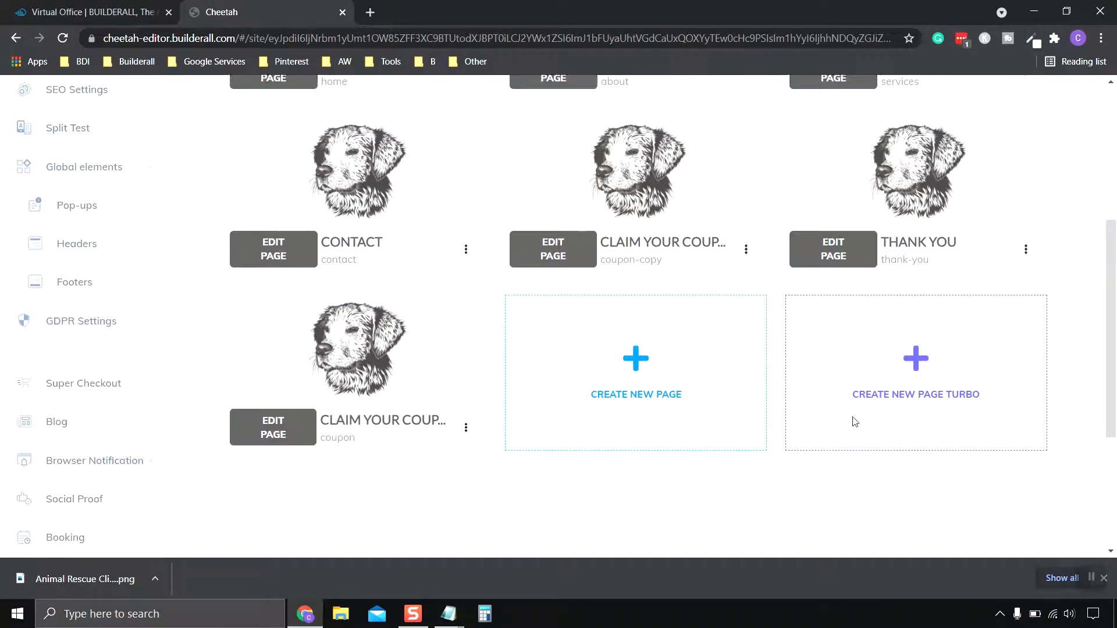
Move the coupon-copy page to the end of the page list and save the sort order.
{"action": "mouse_move", "coordinate": [652, 205]}
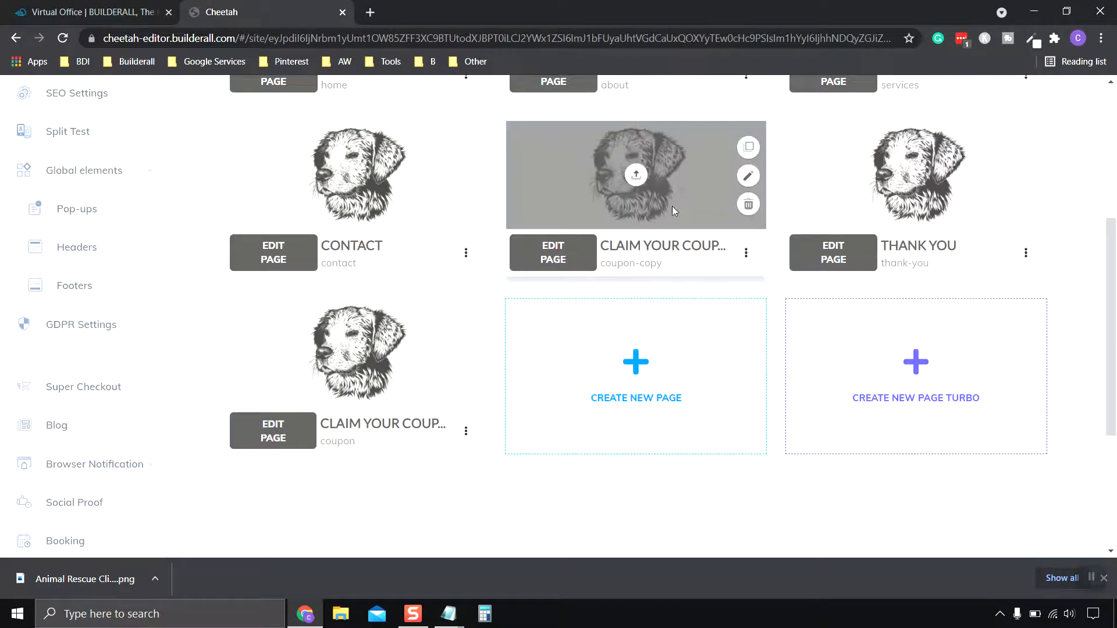
{"action": "left_click_drag", "start_coordinate": [675, 208], "coordinate": [664, 285]}
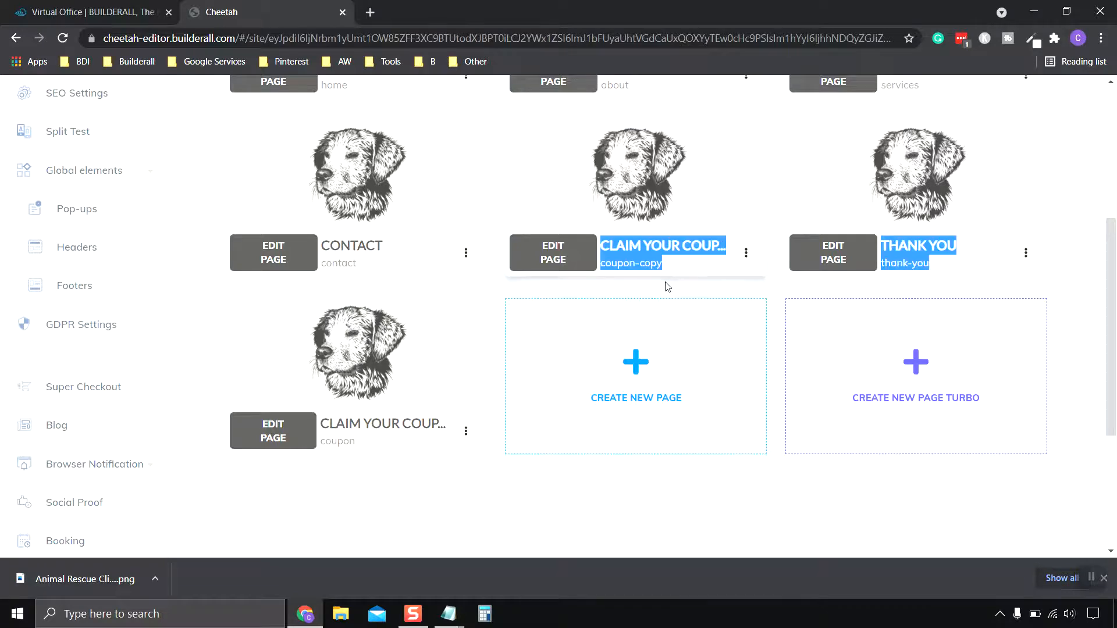
{"action": "left_click", "coordinate": [1016, 492]}
{"action": "scroll", "coordinate": [797, 332], "scroll_direction": "up", "scroll_amount": 4}
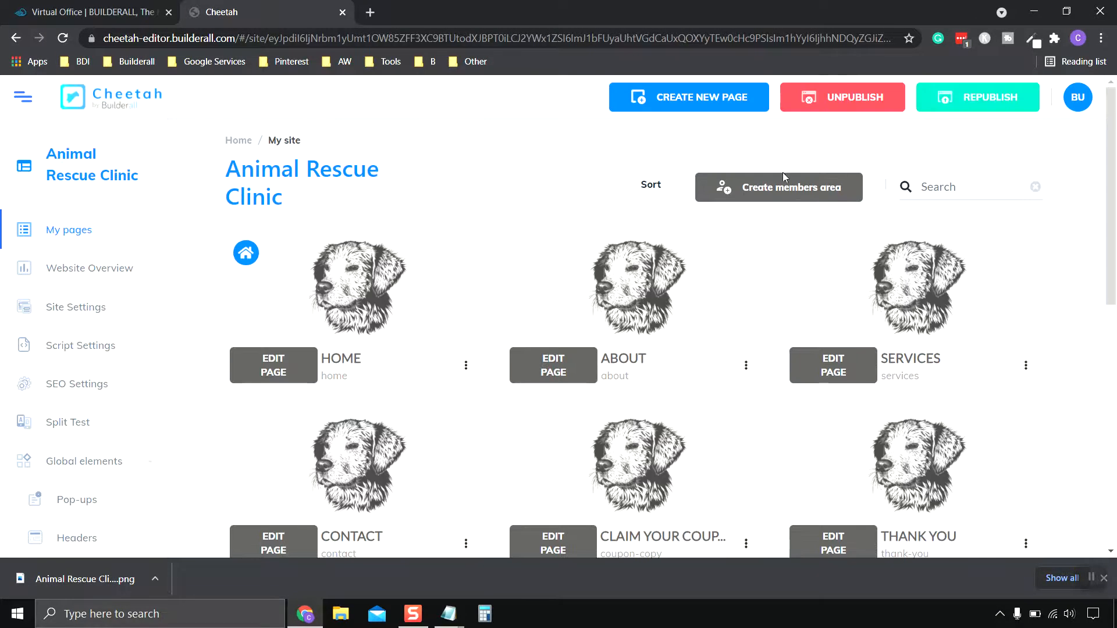
{"action": "scroll", "coordinate": [768, 349], "scroll_direction": "down", "scroll_amount": 5}
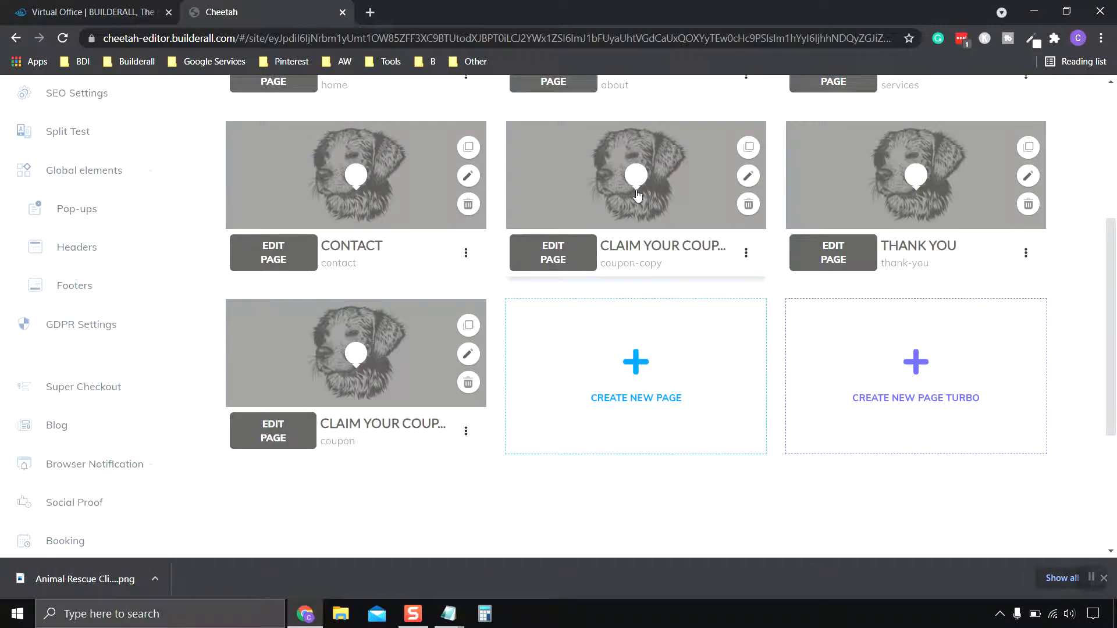
{"action": "left_click_drag", "start_coordinate": [637, 190], "coordinate": [369, 353]}
{"action": "scroll", "coordinate": [624, 453], "scroll_direction": "up", "scroll_amount": 5}
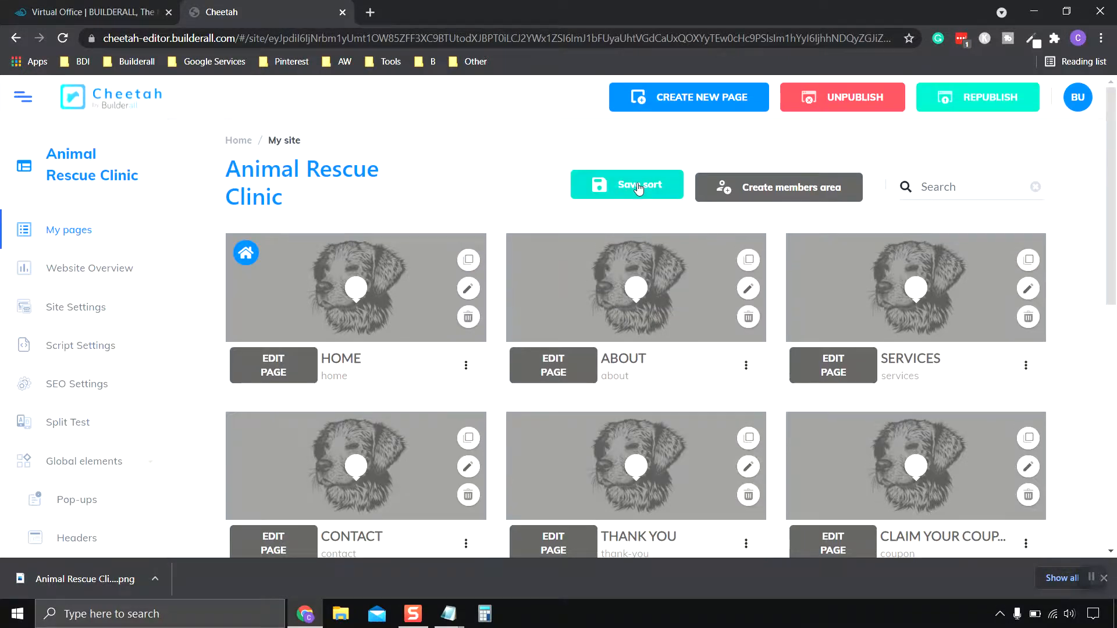
{"action": "left_click", "coordinate": [638, 189]}
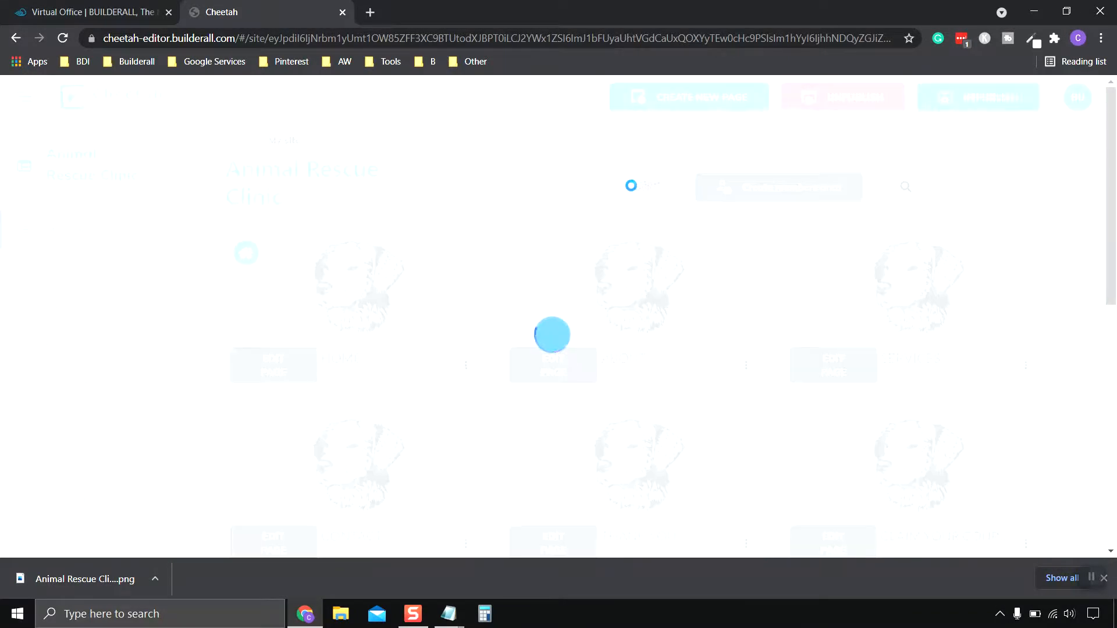
{"action": "scroll", "coordinate": [634, 232], "scroll_direction": "down", "scroll_amount": 6}
{"action": "scroll", "coordinate": [504, 455], "scroll_direction": "up", "scroll_amount": 1}
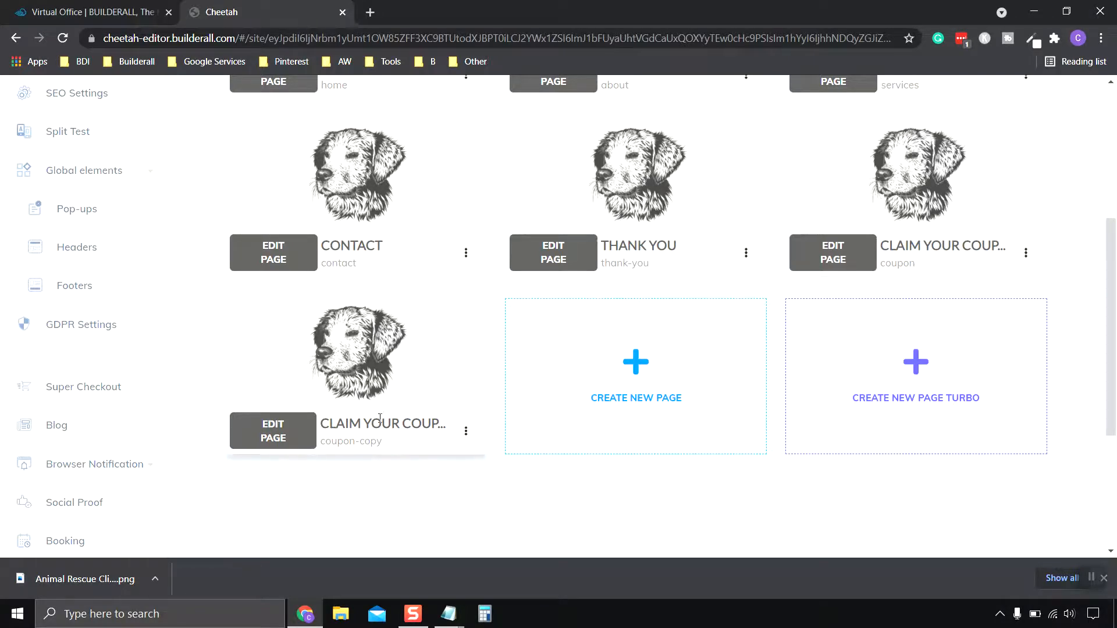
Open the coupon copy's settings and rename the page to Schedule An Appointment.
{"action": "left_click", "coordinate": [466, 433]}
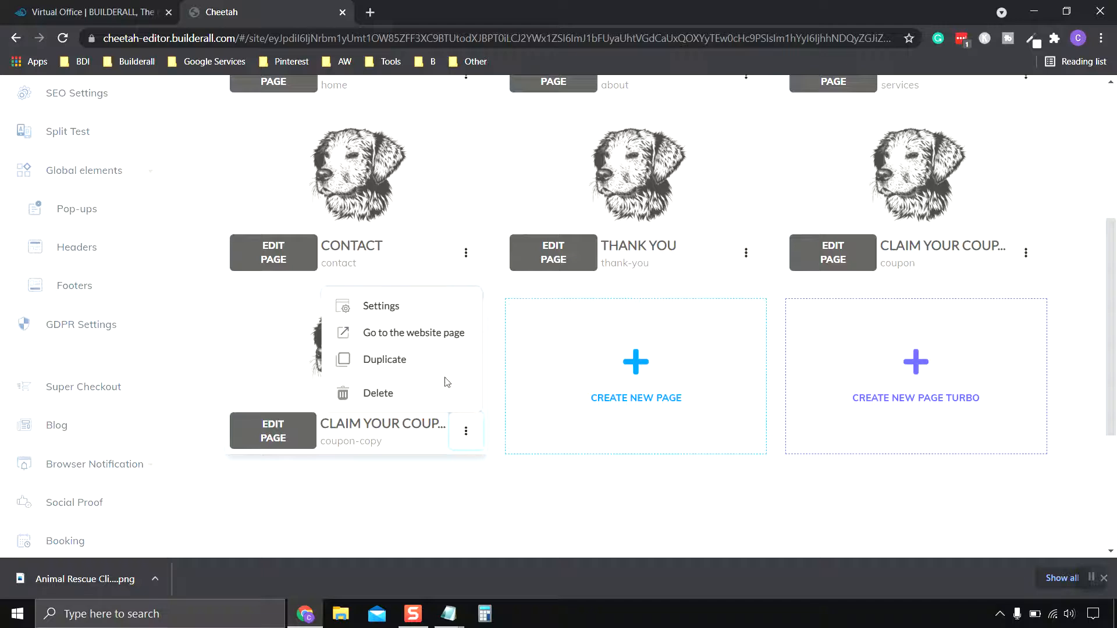
{"action": "left_click", "coordinate": [395, 313]}
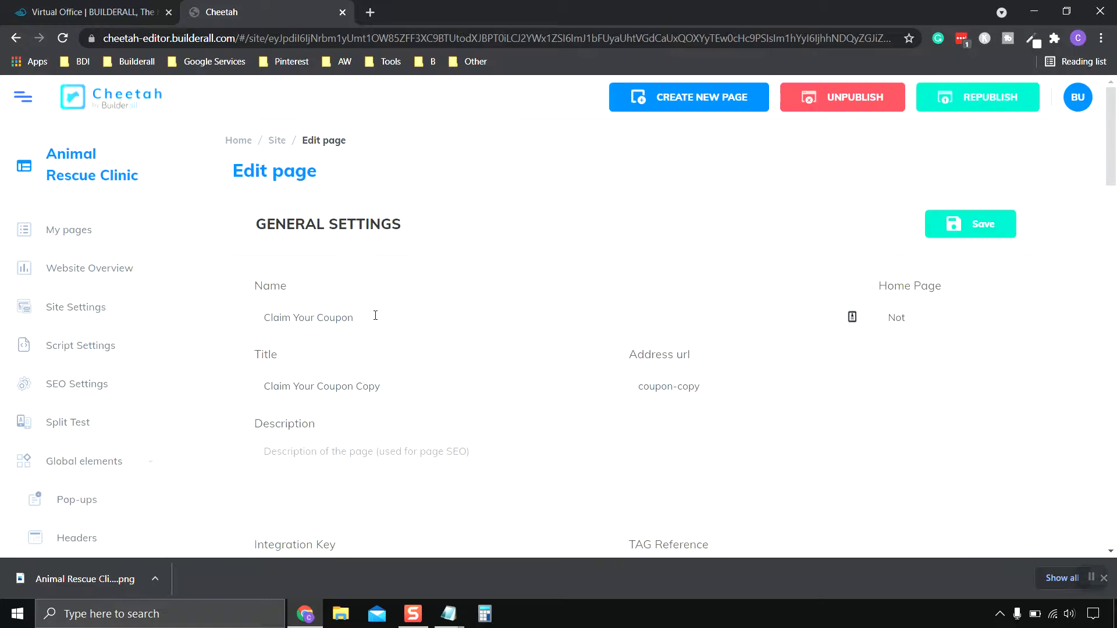
{"action": "left_click_drag", "start_coordinate": [375, 315], "coordinate": [226, 320]}
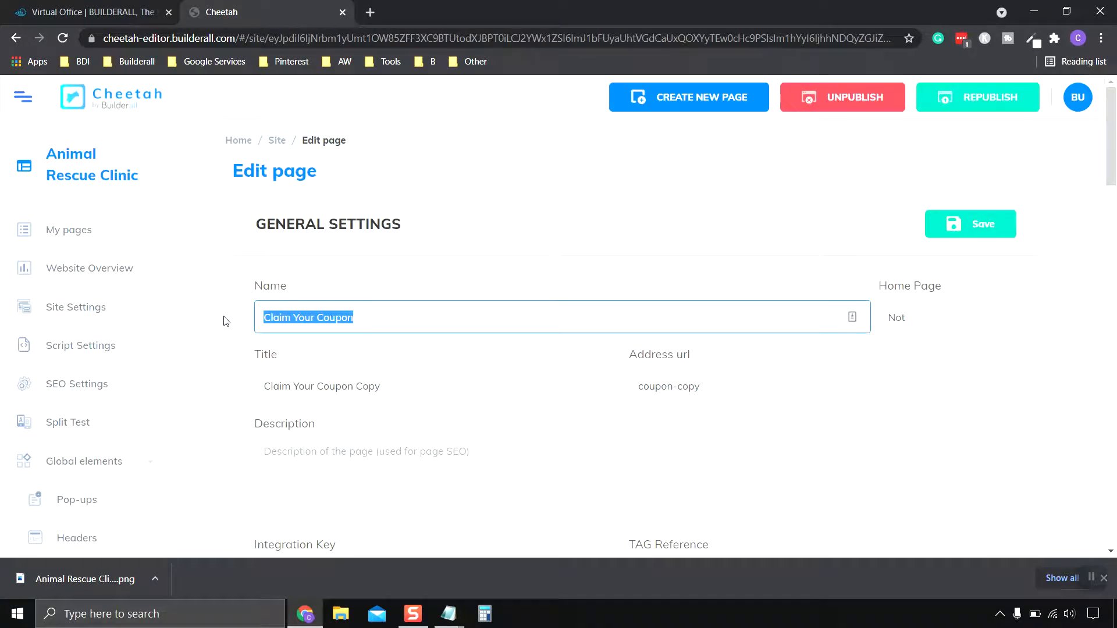
{"action": "type", "text": "Schedule An Appointment"}
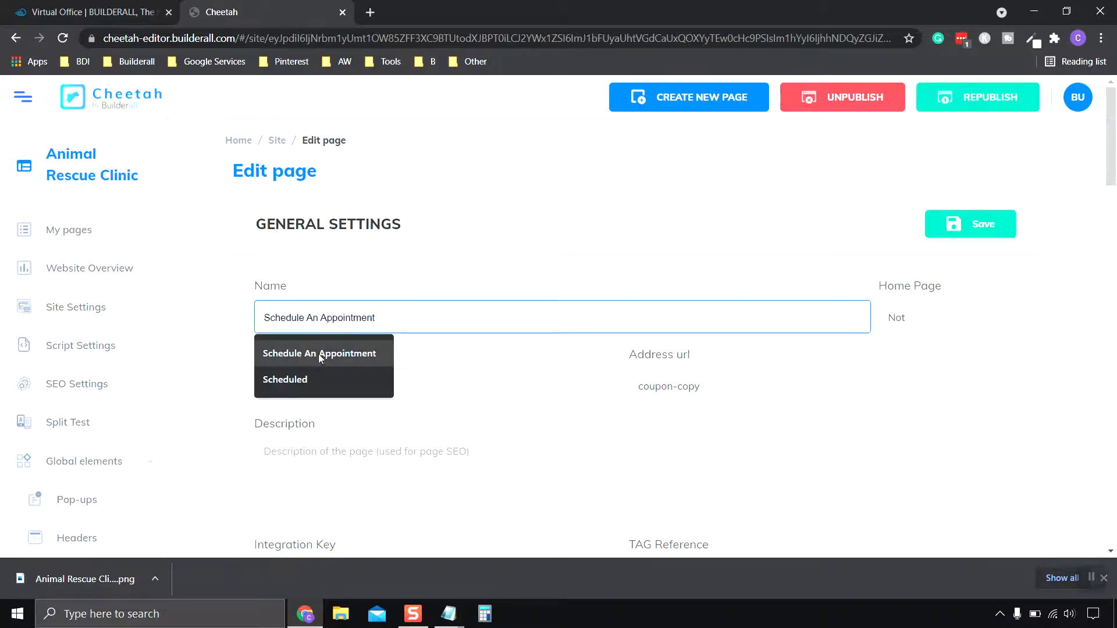
{"action": "left_click", "coordinate": [319, 354]}
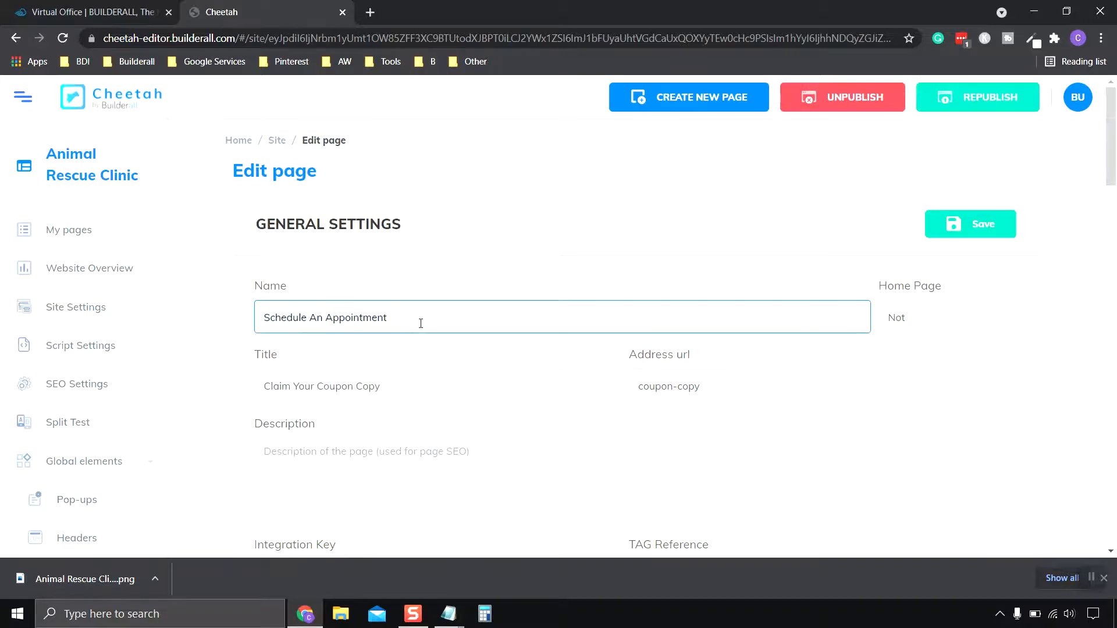
Replace the page title with Schedule An Appointment, copied from the page name.
{"action": "left_click_drag", "start_coordinate": [391, 393], "coordinate": [203, 388]}
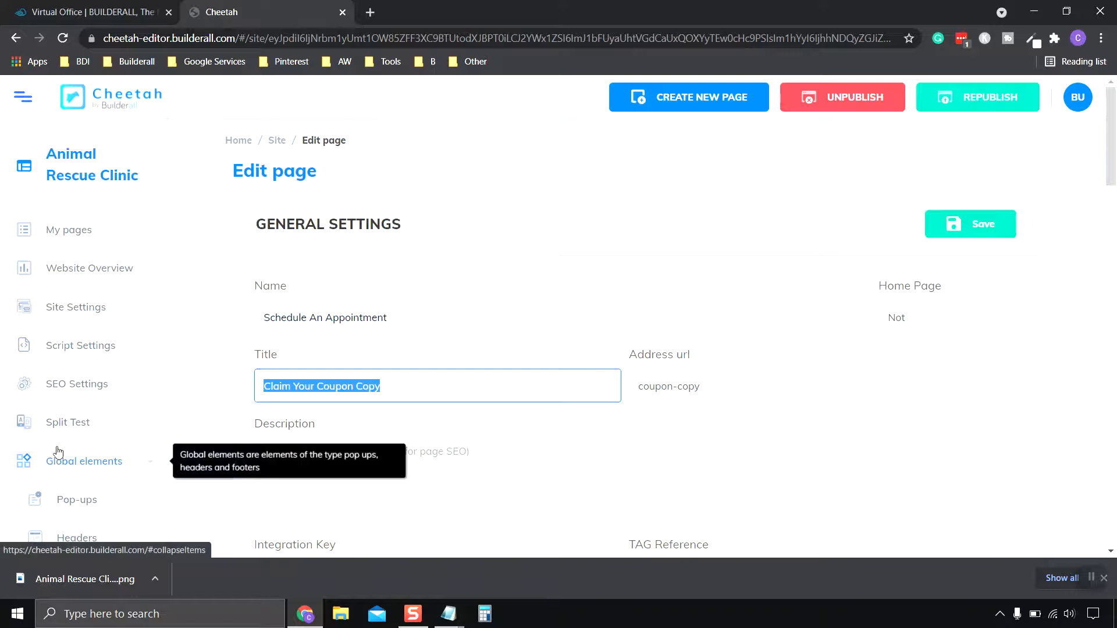
{"action": "key", "text": "BackSpace"}
{"action": "left_click", "coordinate": [359, 388]}
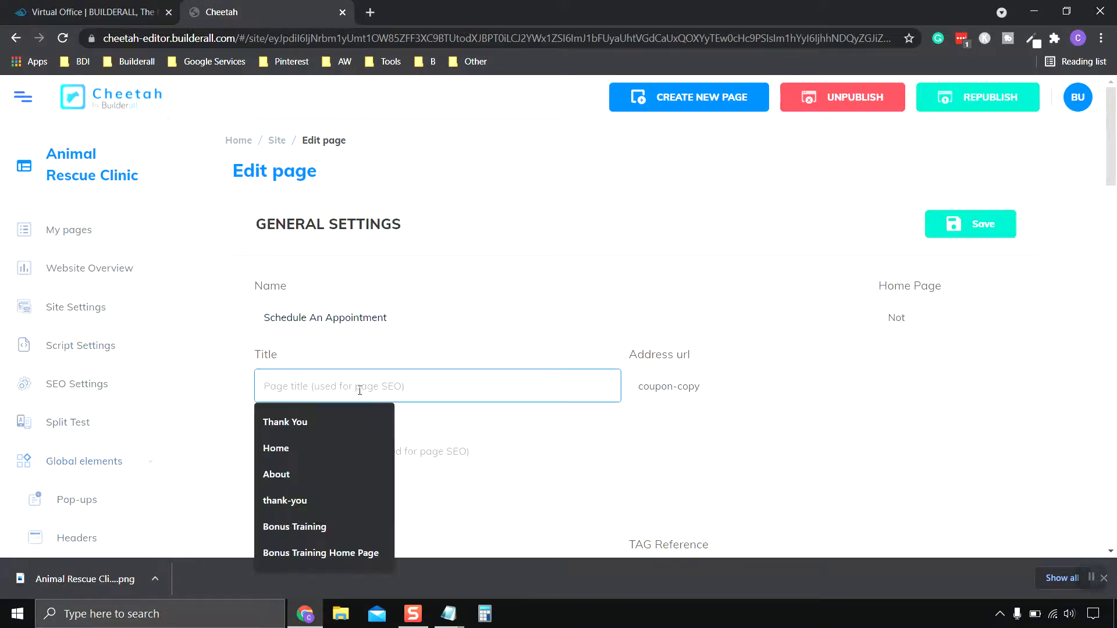
{"action": "left_click", "coordinate": [399, 317]}
{"action": "left_click_drag", "start_coordinate": [399, 318], "coordinate": [265, 318]}
{"action": "right_click", "coordinate": [269, 319]}
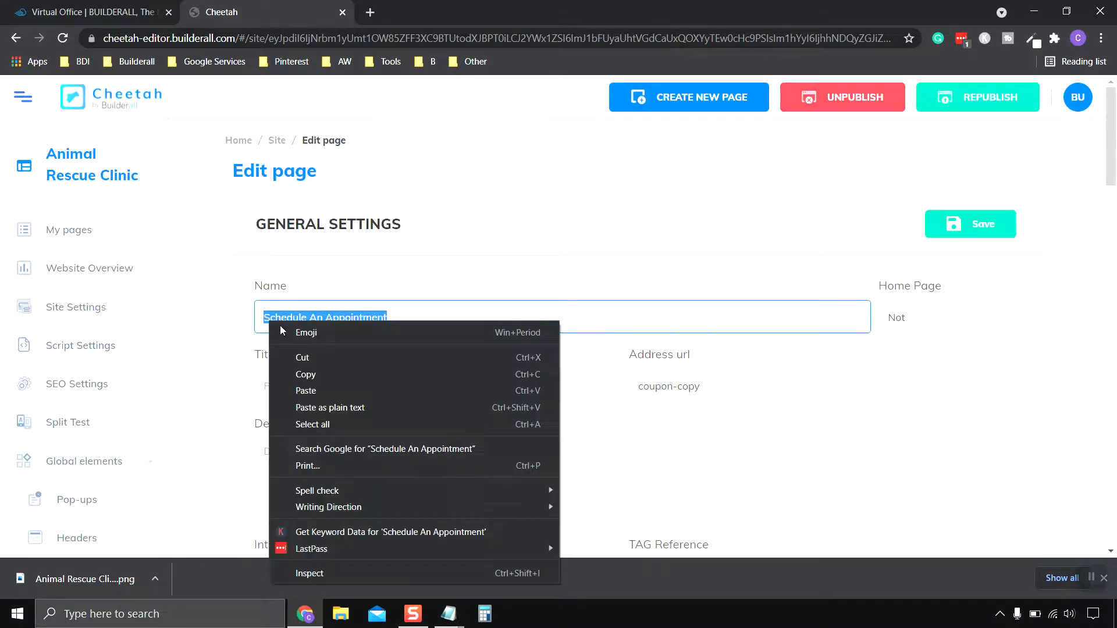
{"action": "left_click", "coordinate": [336, 374]}
{"action": "left_click", "coordinate": [330, 387]}
{"action": "right_click", "coordinate": [330, 387]}
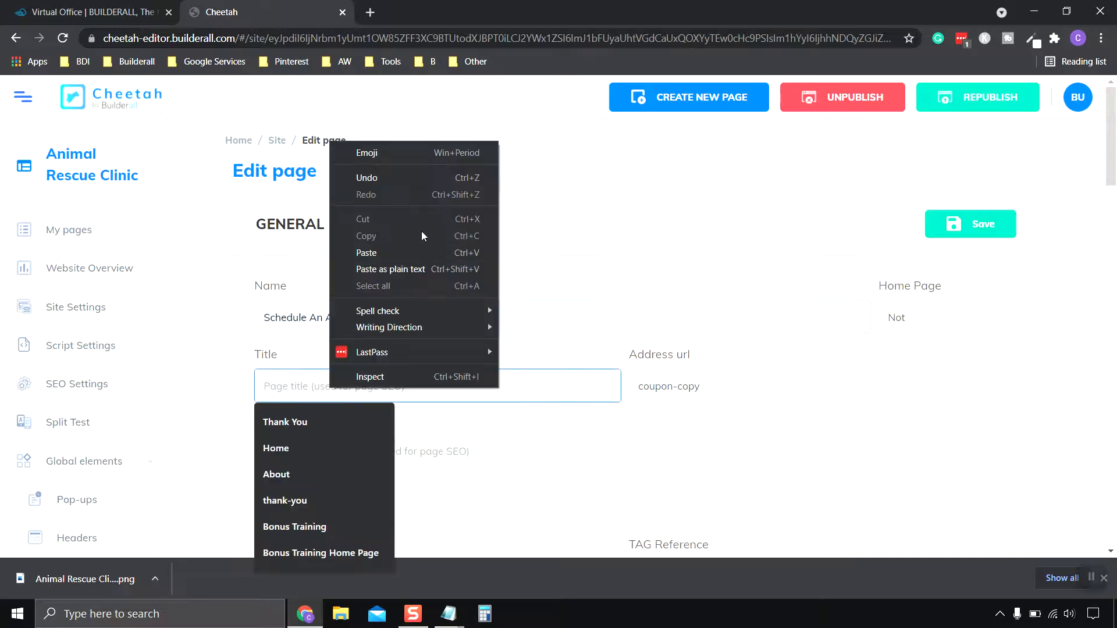
{"action": "left_click", "coordinate": [417, 251]}
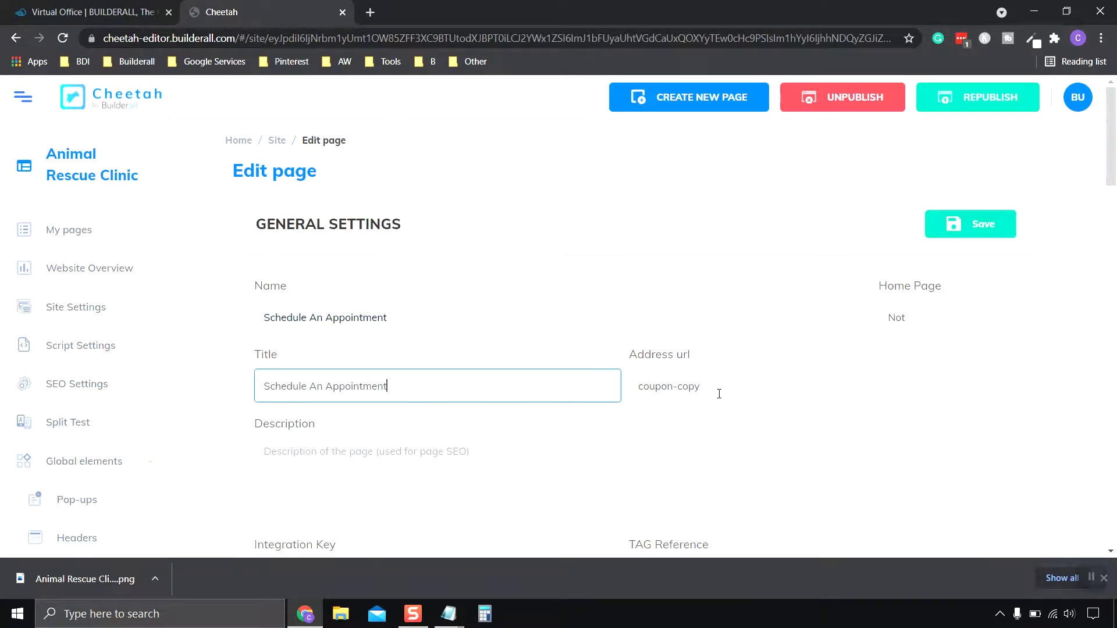
Change the page's address url to schedule-appointment.
{"action": "key", "text": "Tab"}
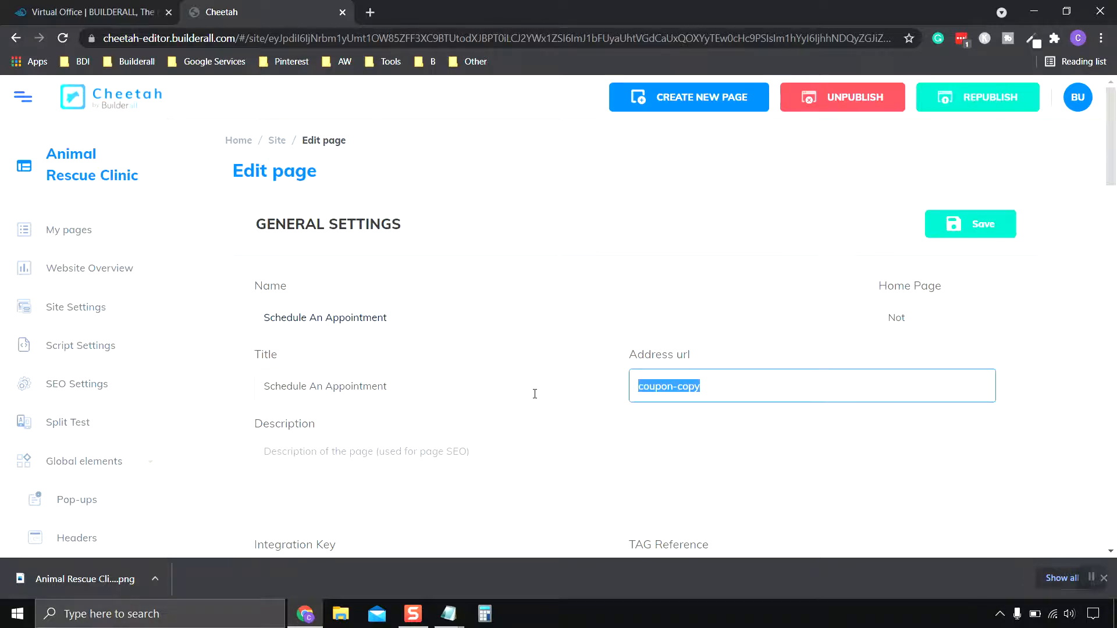
{"action": "key", "text": "ctrl+v"}
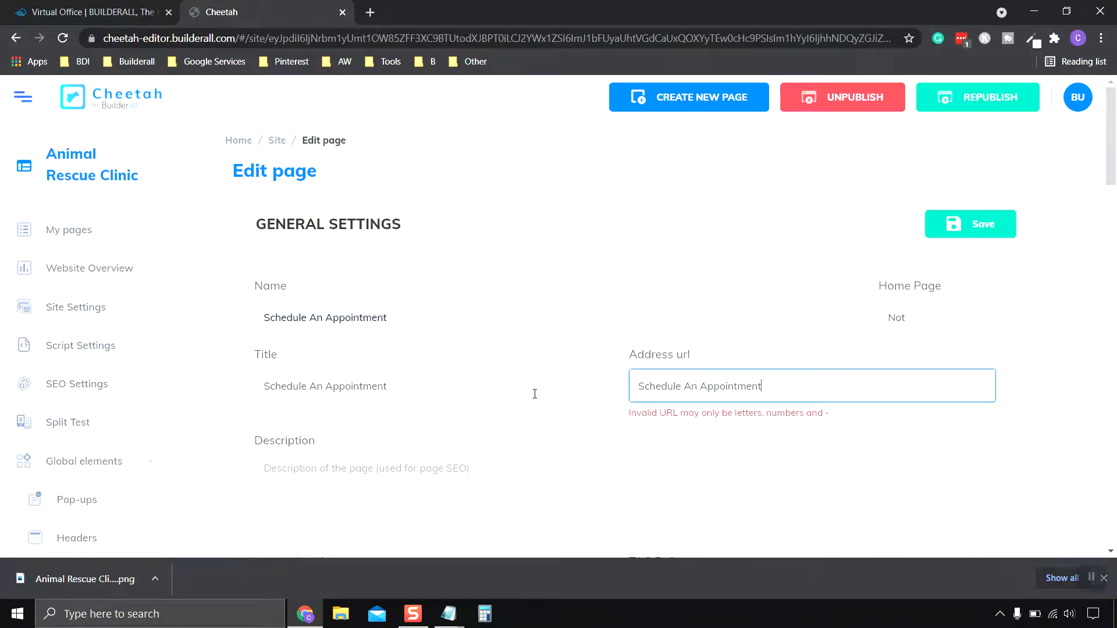
{"action": "left_click", "coordinate": [643, 384]}
{"action": "key", "text": "BackSpace"}
{"action": "type", "text": "s"}
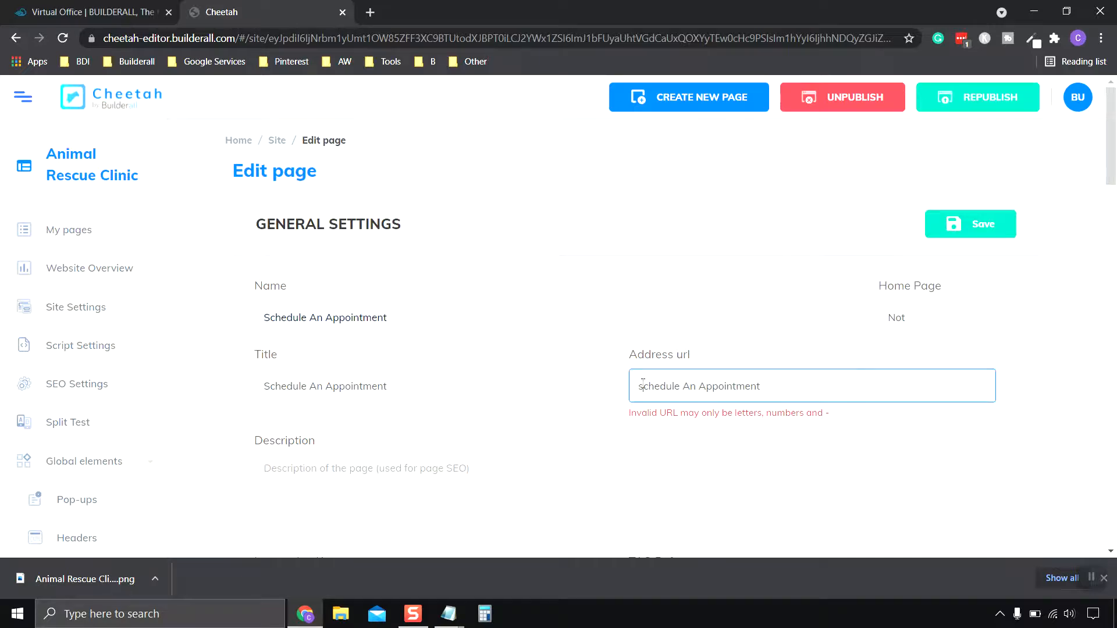
{"action": "left_click", "coordinate": [698, 385]}
{"action": "key", "text": "BackSpace"}
{"action": "key", "text": "BackSpace"}
{"action": "key", "text": "BackSpace"}
{"action": "key", "text": "BackSpace"}
{"action": "type", "text": "-"}
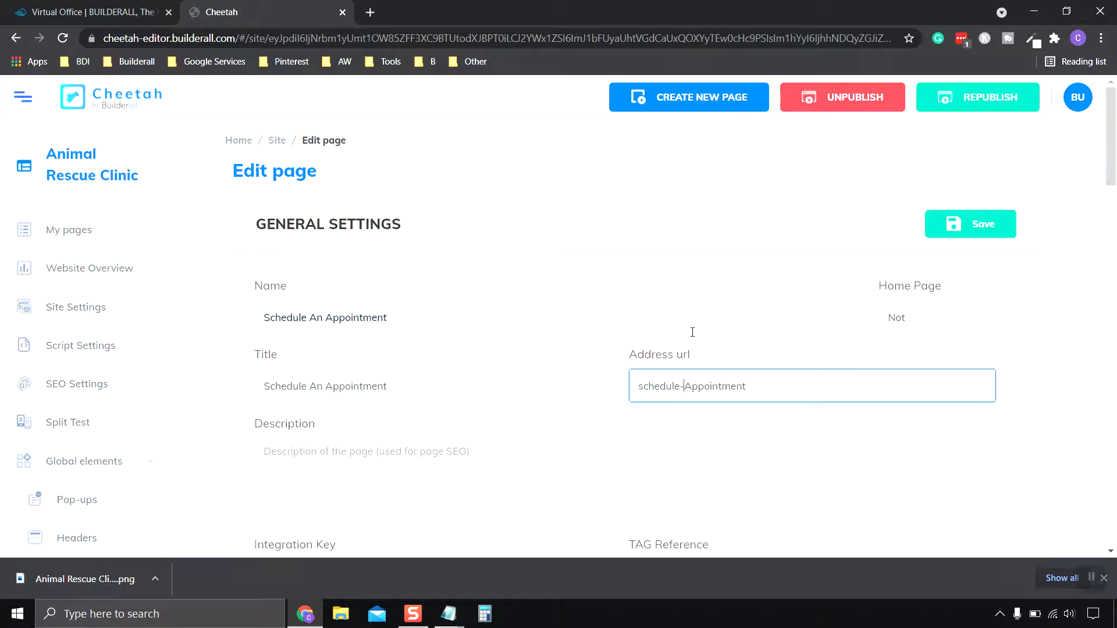
{"action": "key", "text": "Delete"}
{"action": "type", "text": "a"}
{"action": "left_click", "coordinate": [792, 367]}
Save the page's General Settings.
{"action": "scroll", "coordinate": [576, 373], "scroll_direction": "down", "scroll_amount": 4}
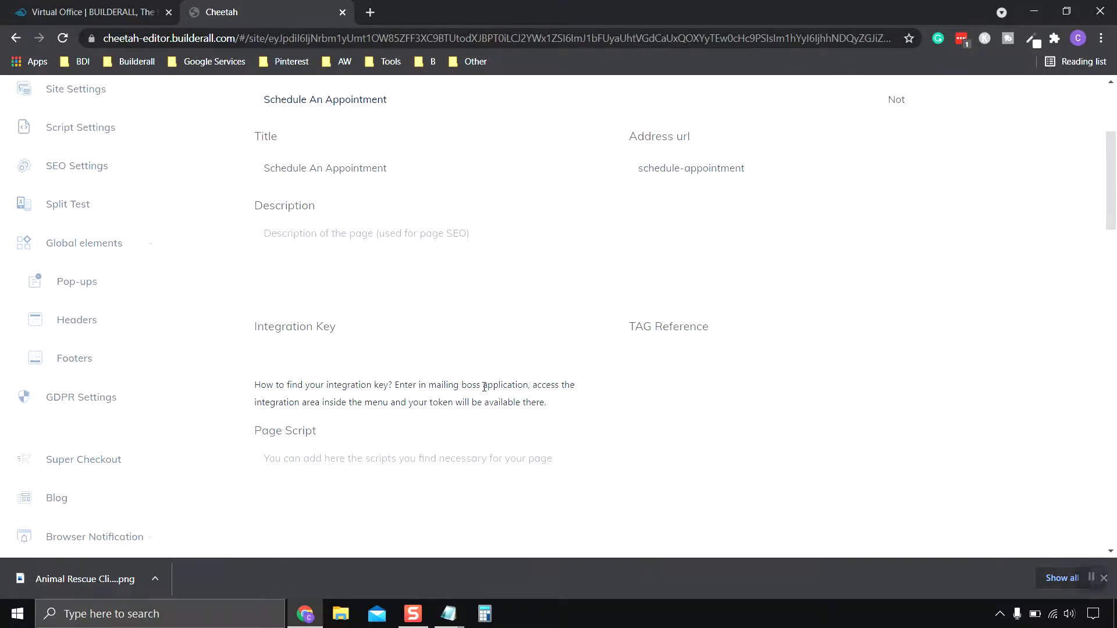
{"action": "scroll", "coordinate": [484, 387], "scroll_direction": "down", "scroll_amount": 20}
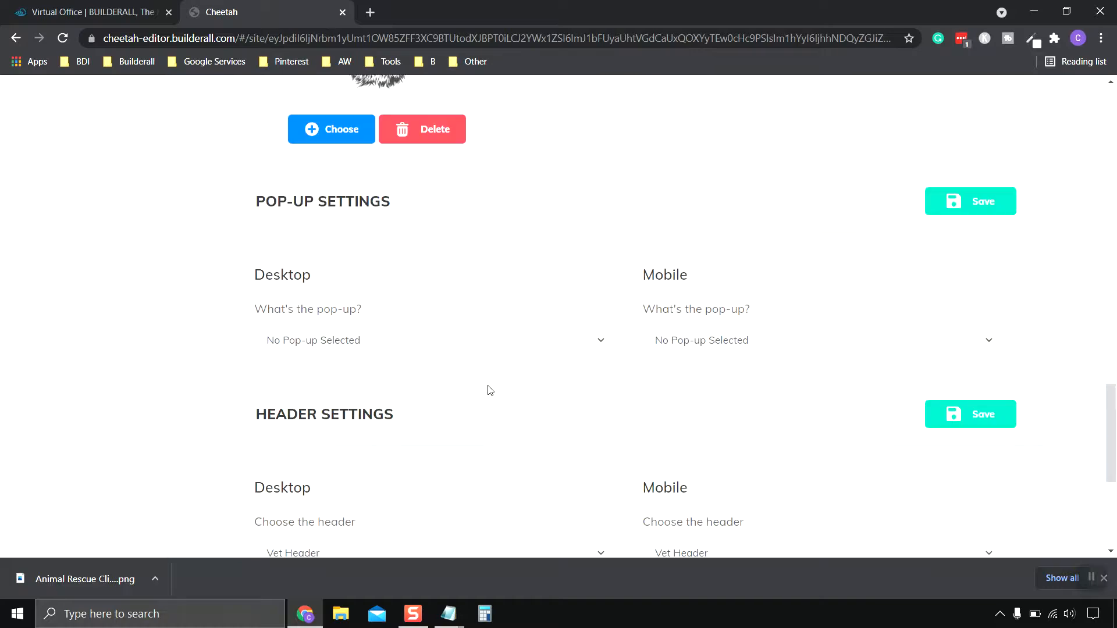
{"action": "scroll", "coordinate": [490, 388], "scroll_direction": "down", "scroll_amount": 5}
{"action": "scroll", "coordinate": [491, 388], "scroll_direction": "up", "scroll_amount": 20}
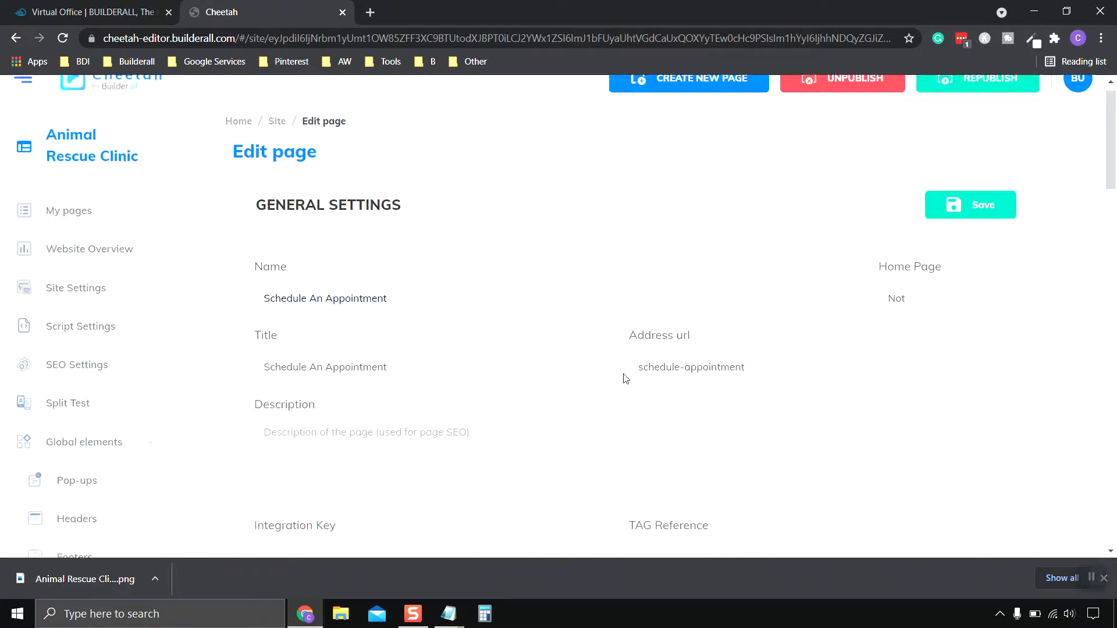
{"action": "scroll", "coordinate": [626, 378], "scroll_direction": "up", "scroll_amount": 1}
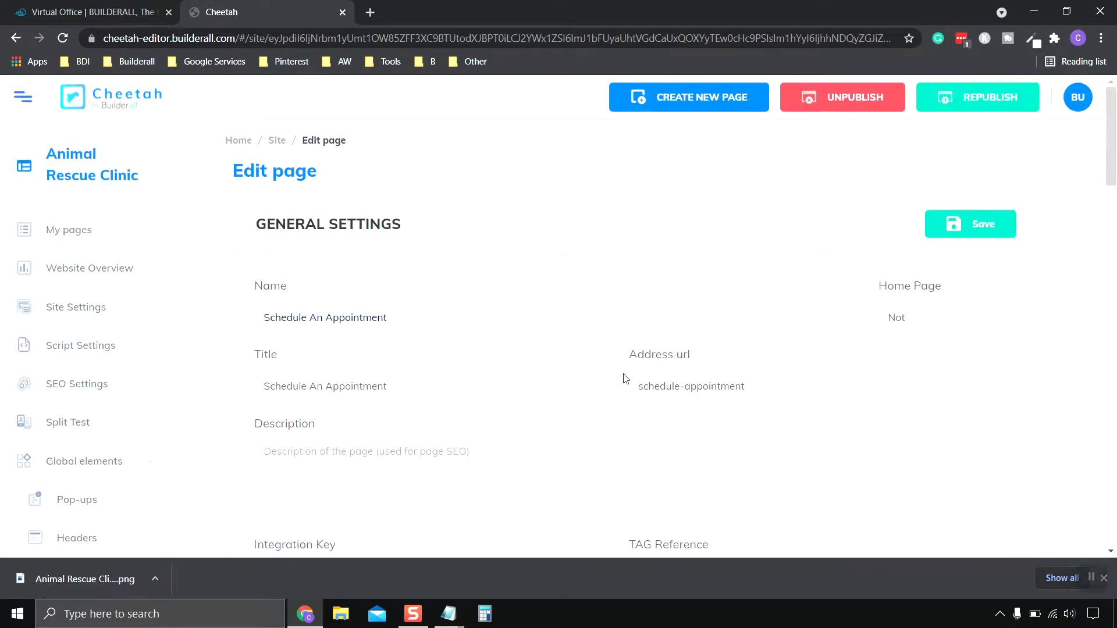
{"action": "left_click", "coordinate": [989, 231]}
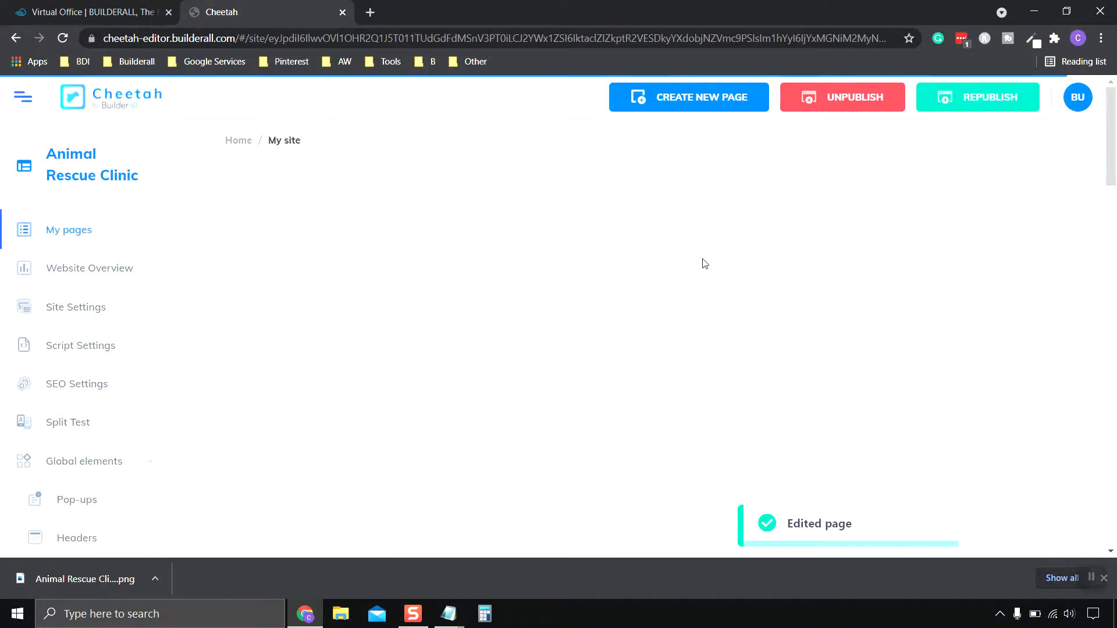
Open the Schedule An Appointment page in the page editor via EDIT PAGE.
{"action": "scroll", "coordinate": [701, 260], "scroll_direction": "down", "scroll_amount": 6}
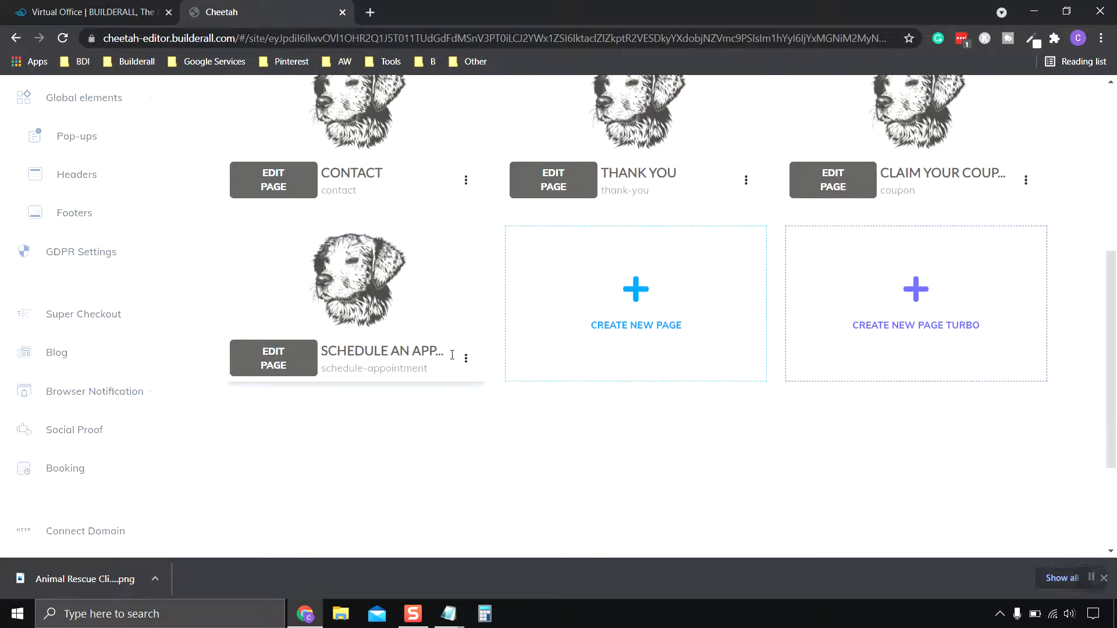
{"action": "scroll", "coordinate": [349, 433], "scroll_direction": "up", "scroll_amount": 1}
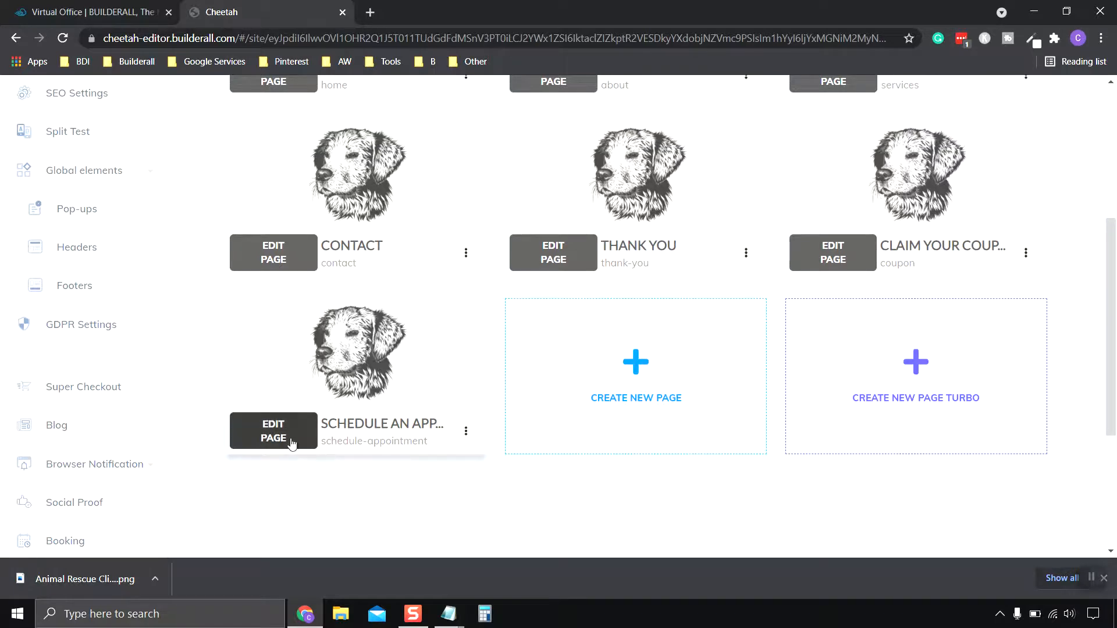
{"action": "left_click", "coordinate": [271, 431]}
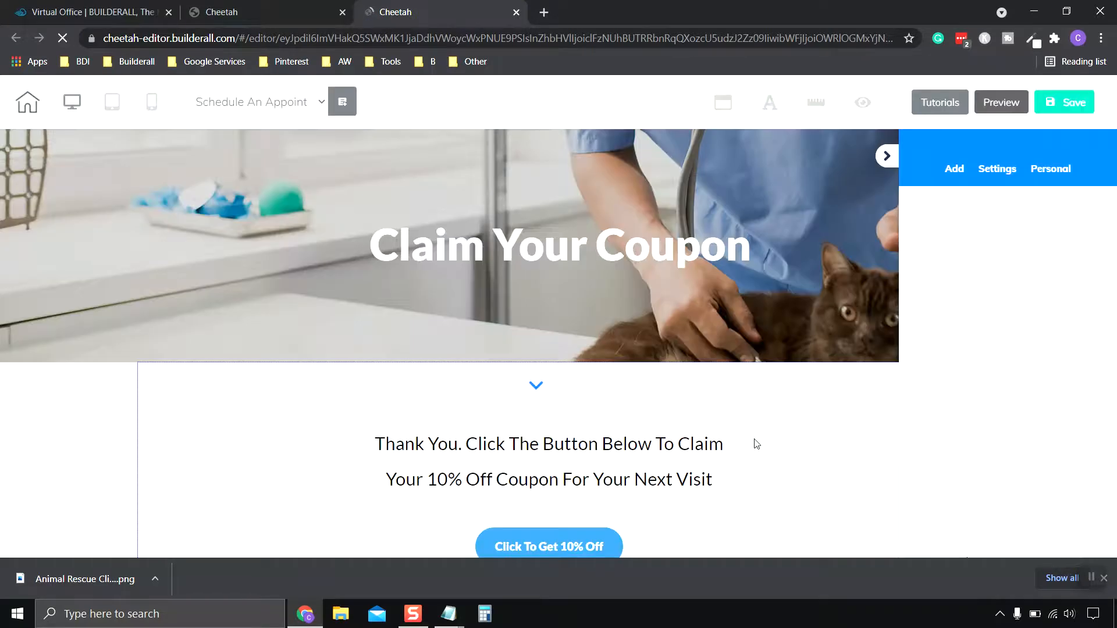
Replace the Claim Your Coupon heading text with 'Schedule An Appointment'.
{"action": "left_click", "coordinate": [619, 258]}
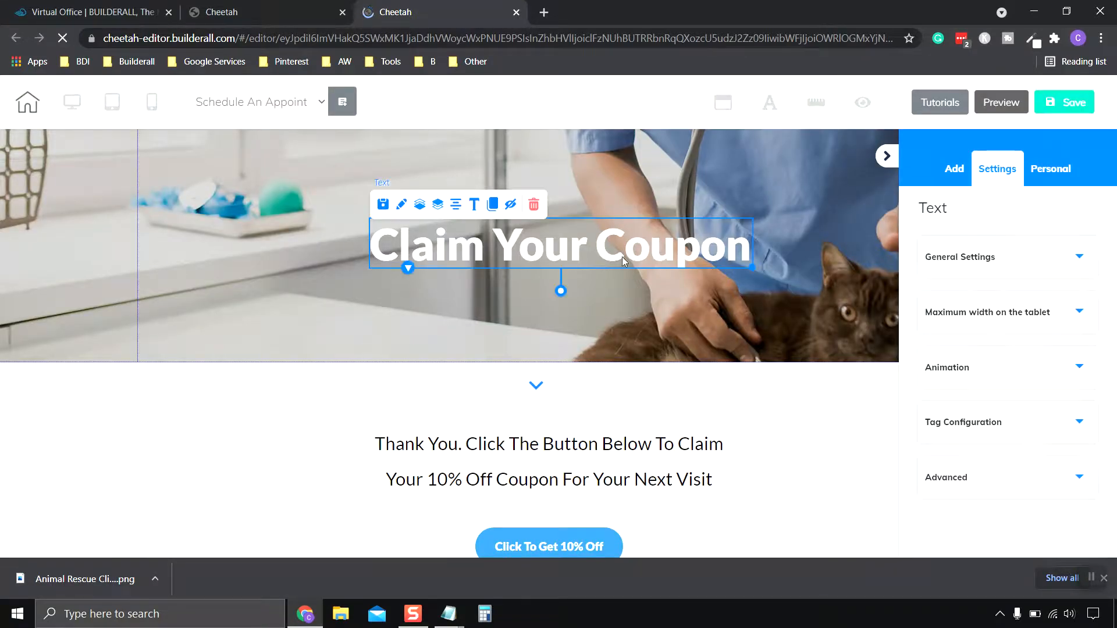
{"action": "double_click", "coordinate": [745, 252]}
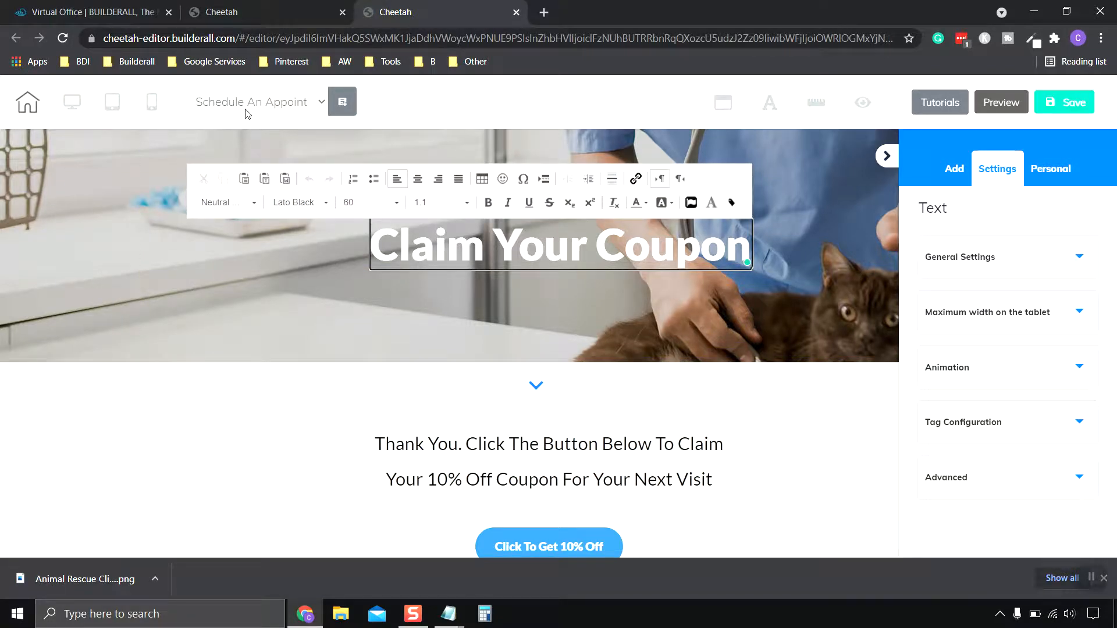
{"action": "left_click_drag", "start_coordinate": [752, 250], "coordinate": [366, 253]}
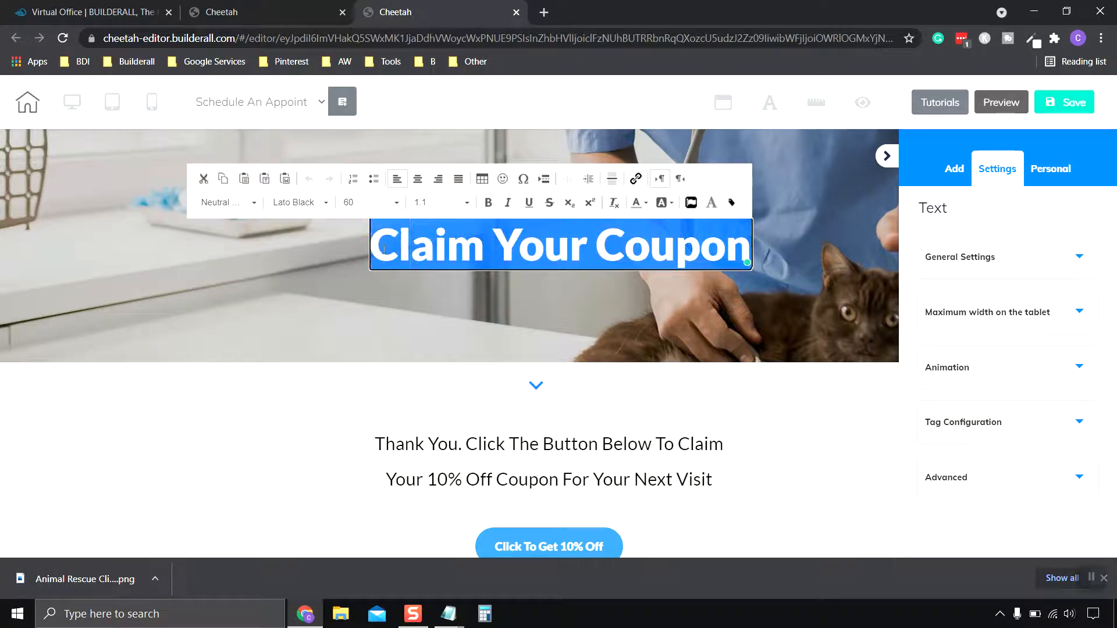
{"action": "key", "text": "ctrl+v"}
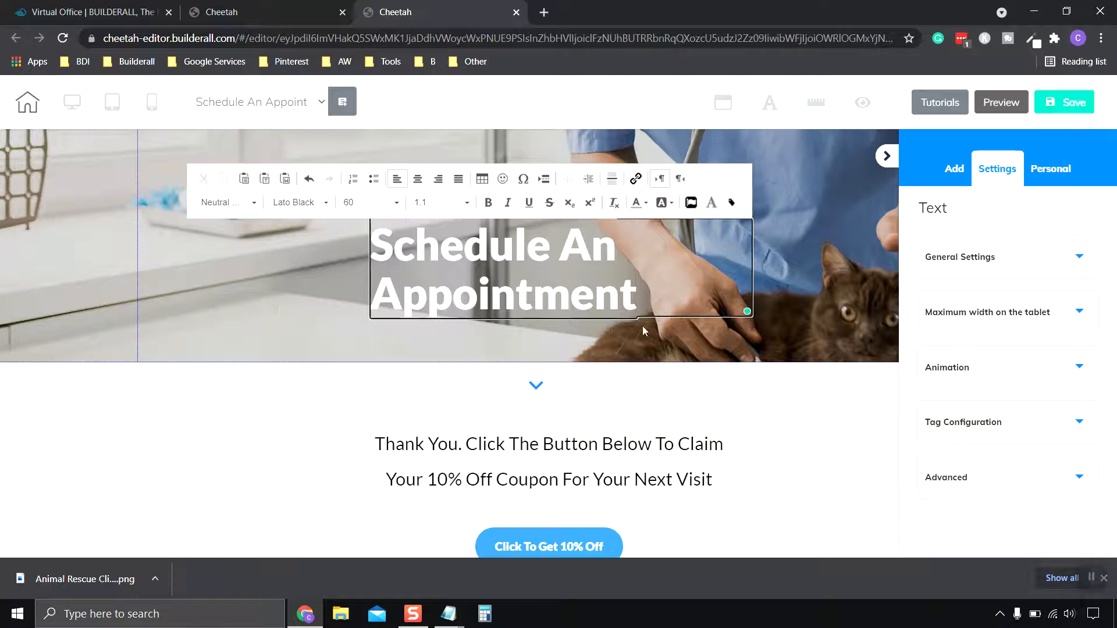
{"action": "left_click", "coordinate": [704, 319]}
Widen the heading to fit on one line and centre it over the vet photo.
{"action": "left_click", "coordinate": [589, 263]}
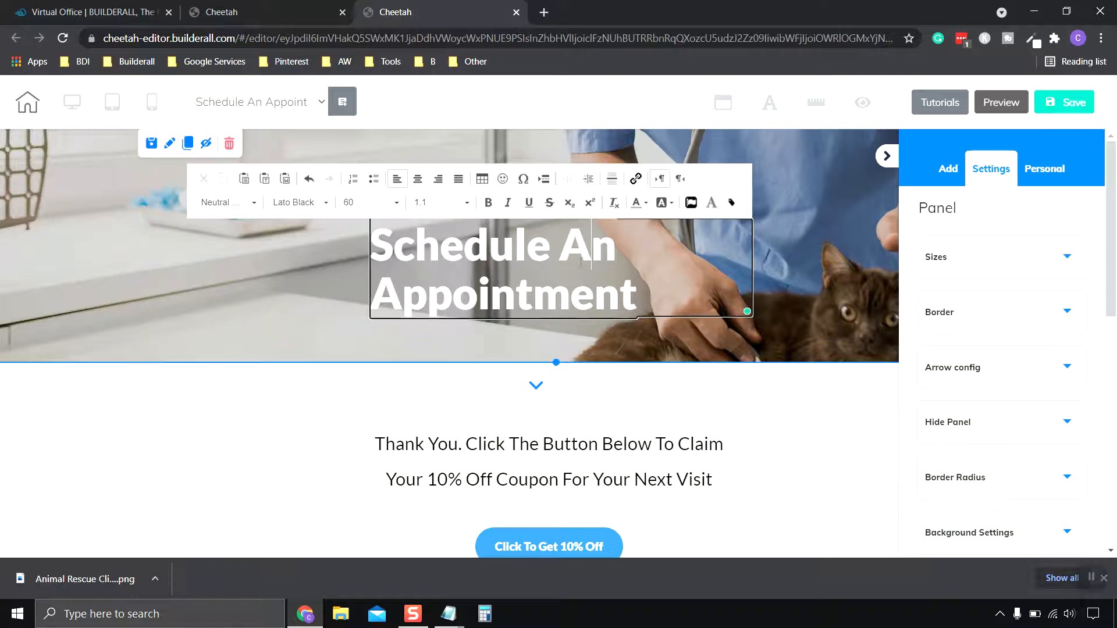
{"action": "left_click", "coordinate": [745, 420]}
{"action": "left_click", "coordinate": [536, 259]}
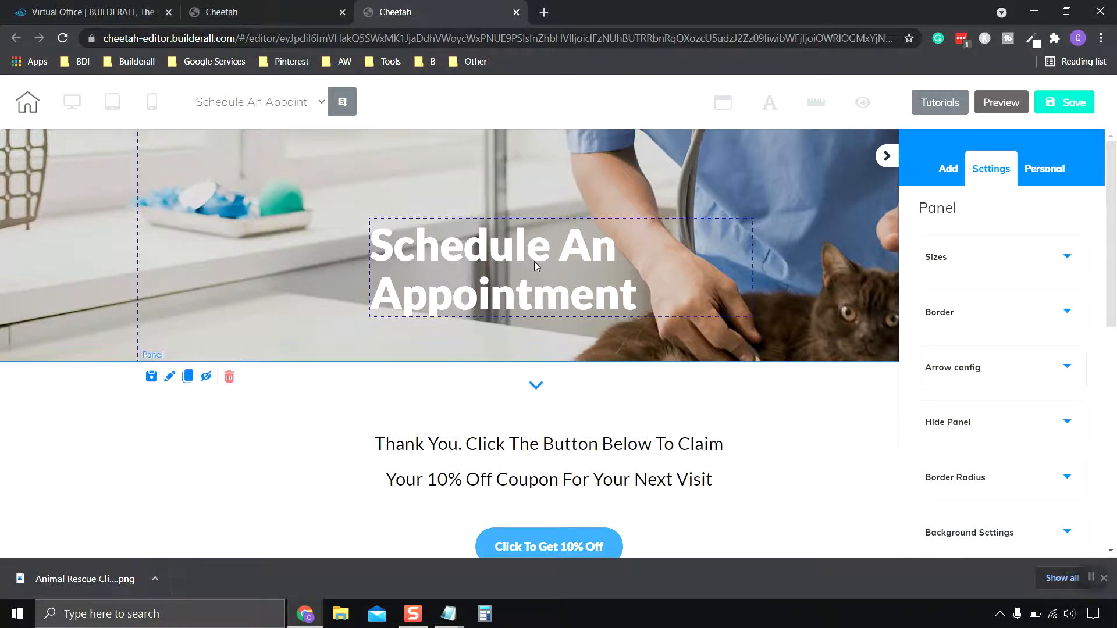
{"action": "left_click_drag", "start_coordinate": [753, 318], "coordinate": [894, 326]}
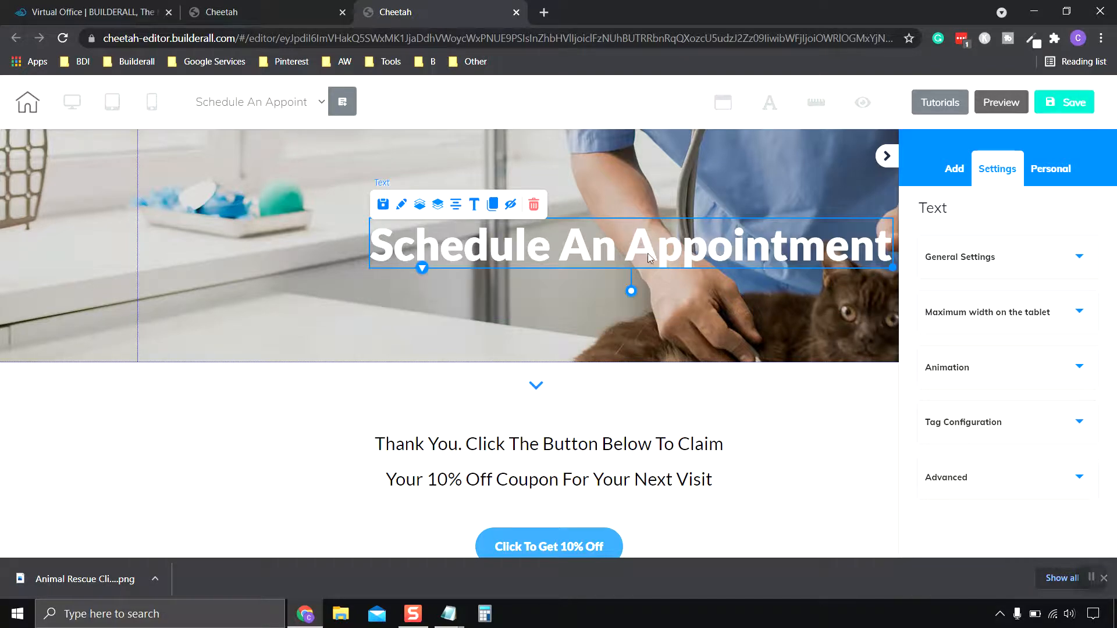
{"action": "left_click_drag", "start_coordinate": [648, 254], "coordinate": [569, 260]}
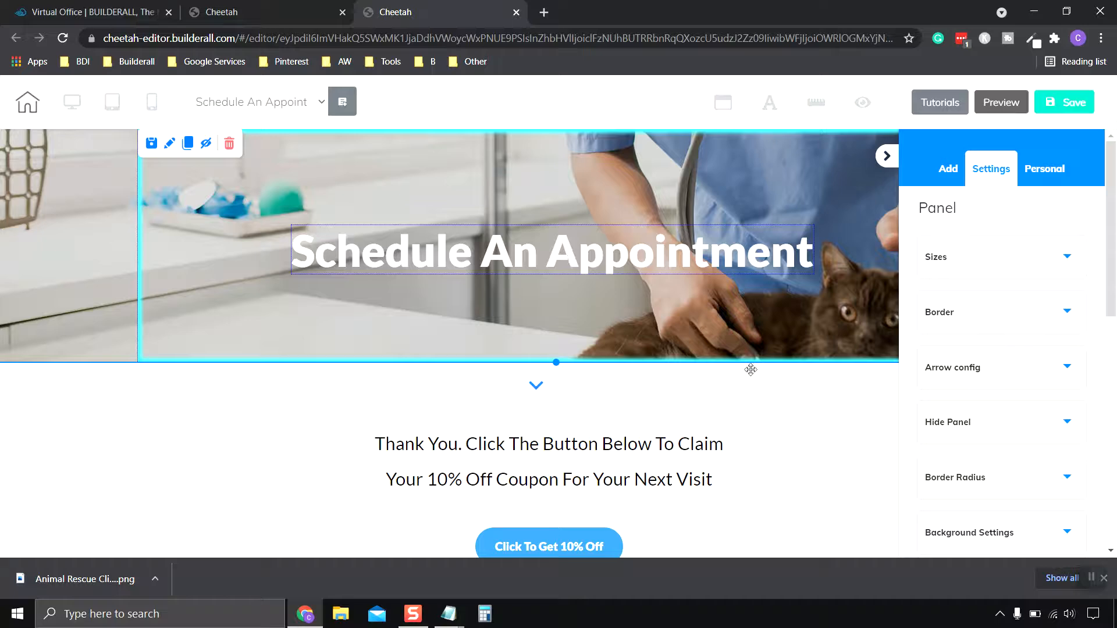
Delete the coupon thank-you text and the Click To Get 10% Off button.
{"action": "scroll", "coordinate": [711, 379], "scroll_direction": "down", "scroll_amount": 3}
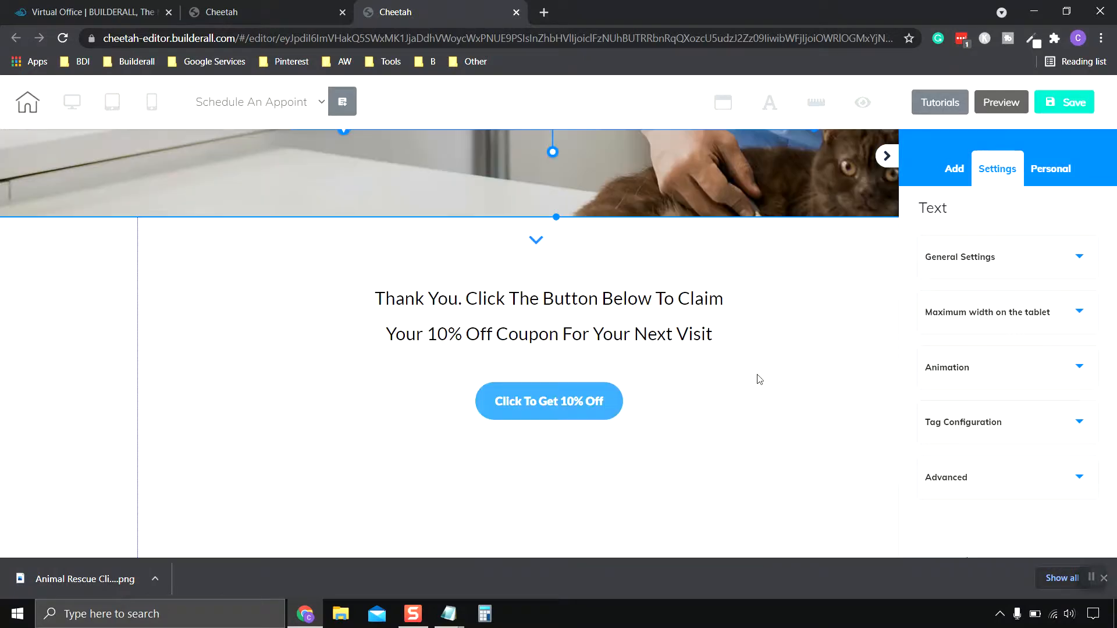
{"action": "left_click", "coordinate": [512, 343]}
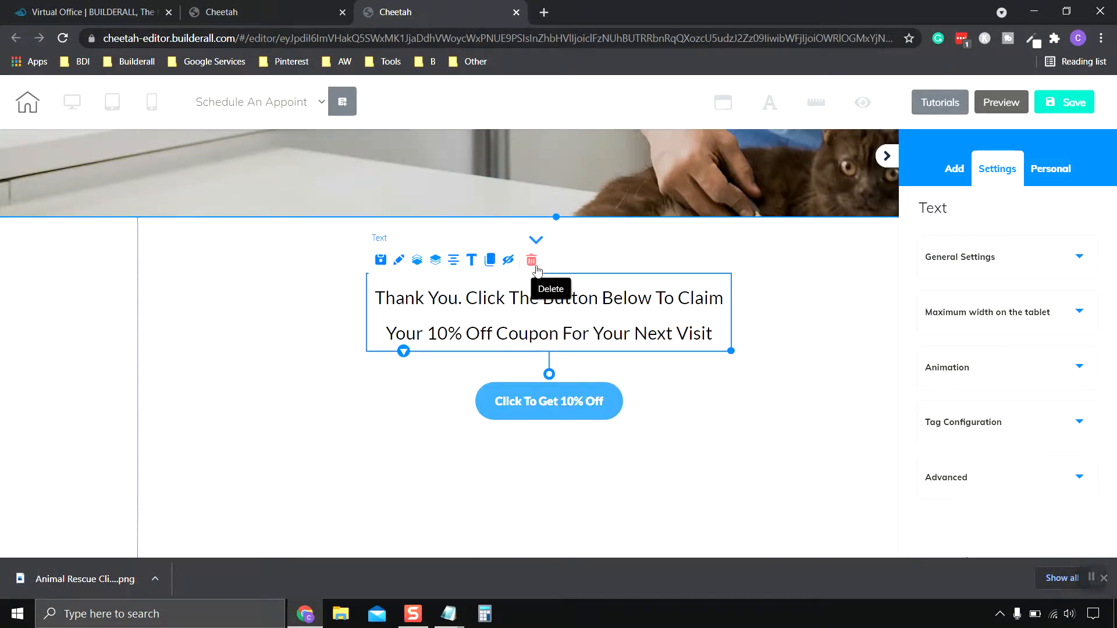
{"action": "left_click", "coordinate": [529, 259]}
{"action": "left_click", "coordinate": [704, 362]}
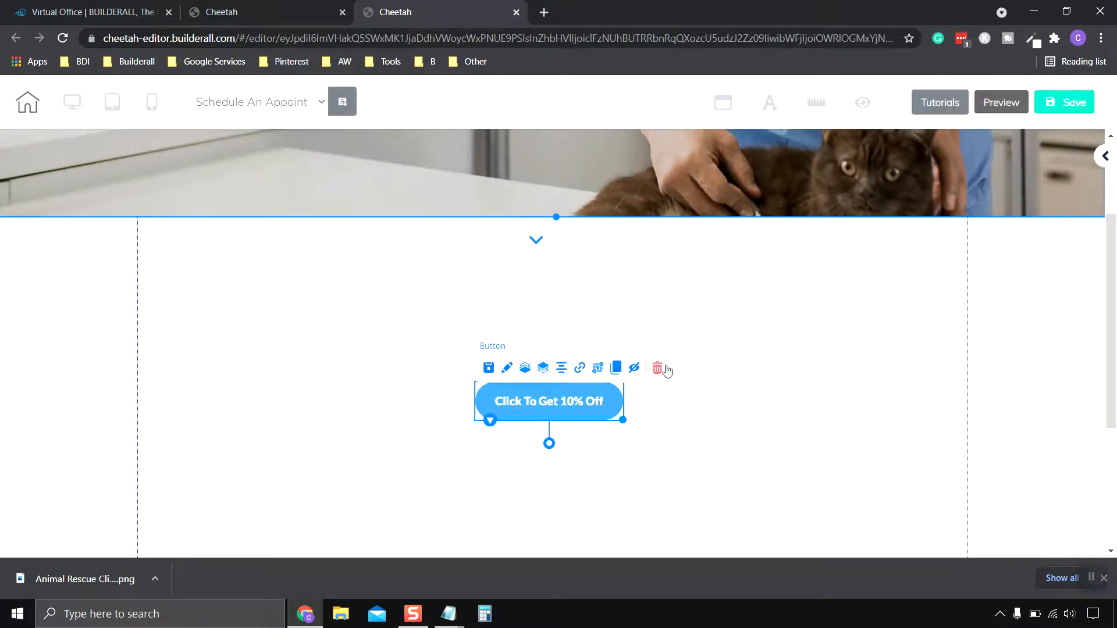
{"action": "left_click", "coordinate": [665, 368]}
{"action": "left_click", "coordinate": [706, 360]}
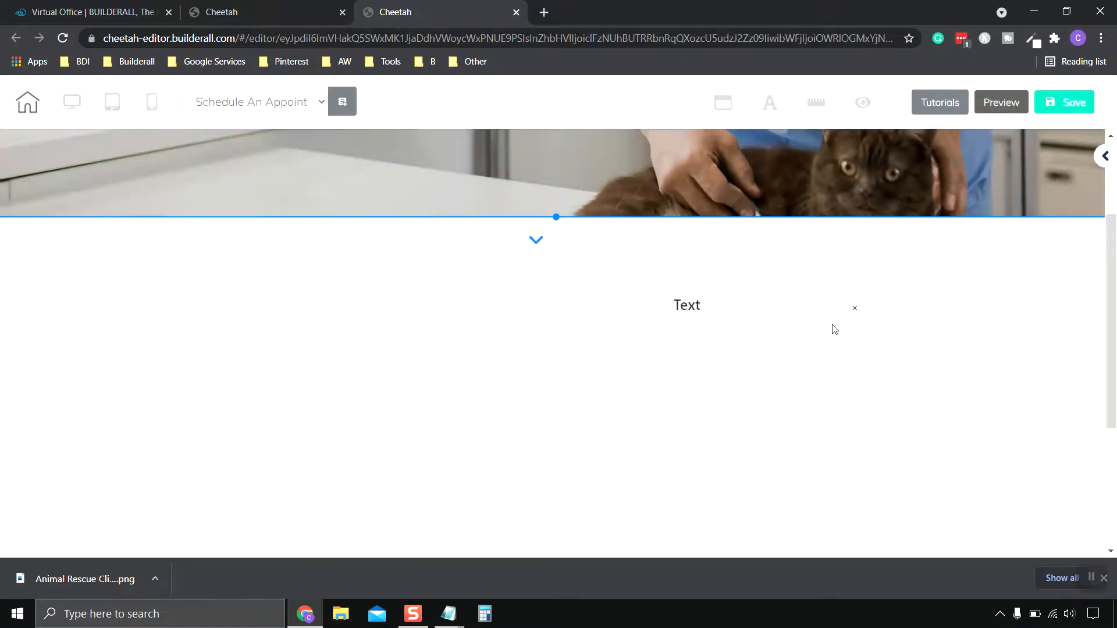
Browse the panel templates and show the Calendar Page category.
{"action": "left_click", "coordinate": [854, 308]}
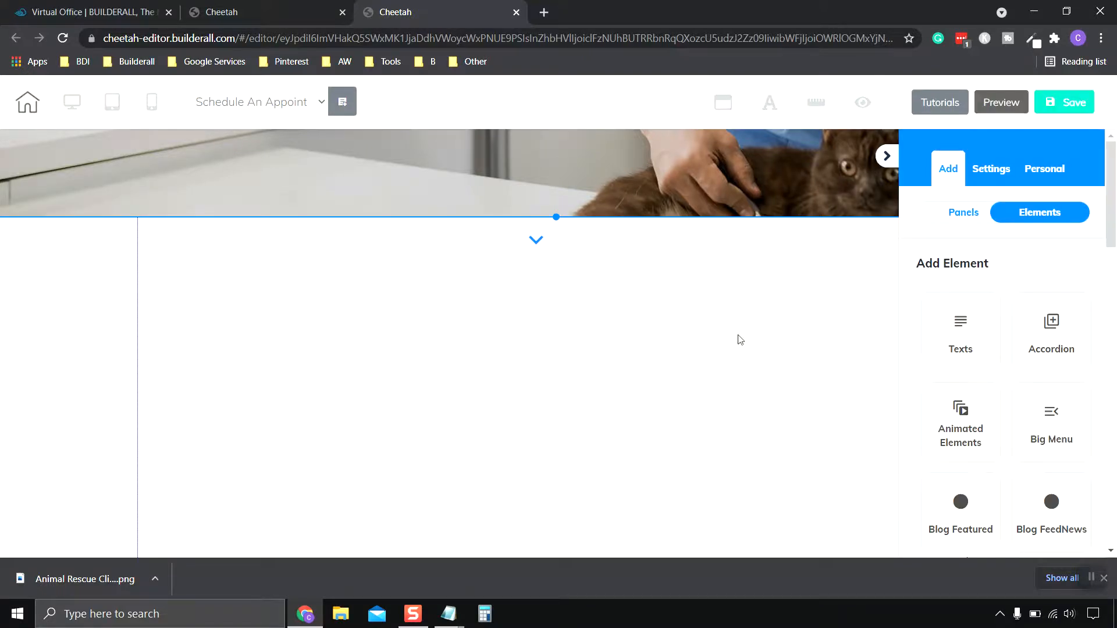
{"action": "left_click", "coordinate": [635, 309]}
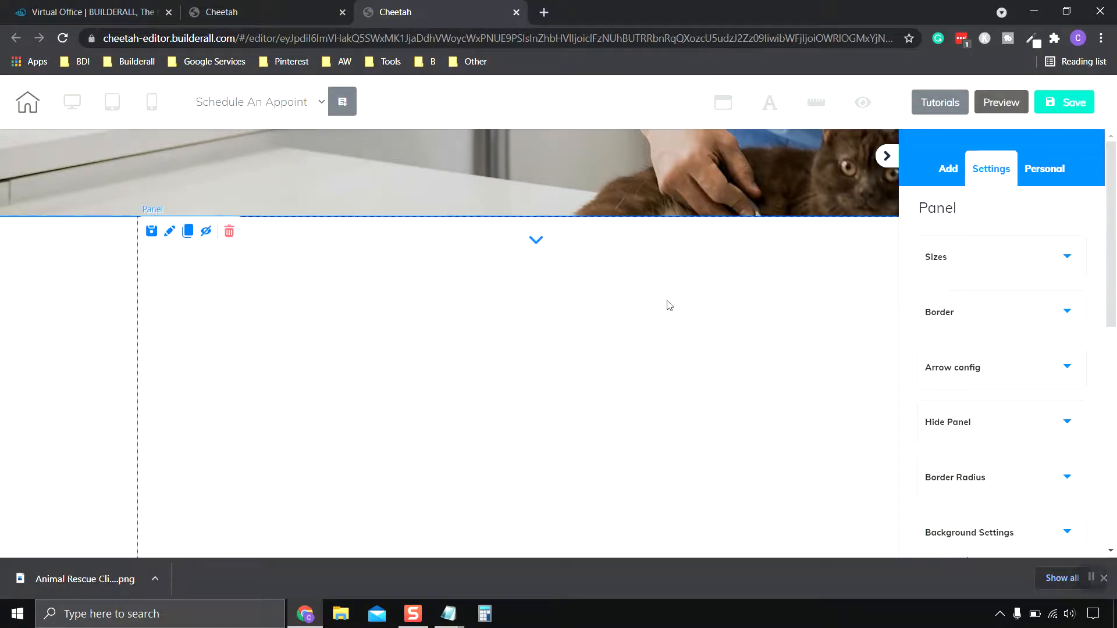
{"action": "left_click", "coordinate": [950, 178]}
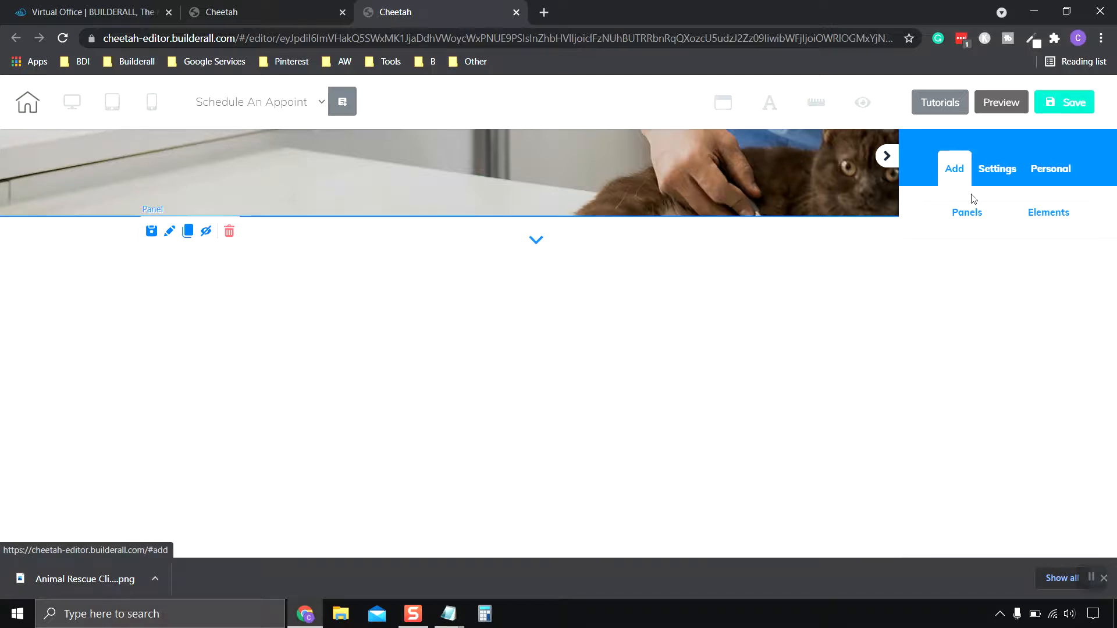
{"action": "left_click", "coordinate": [975, 223]}
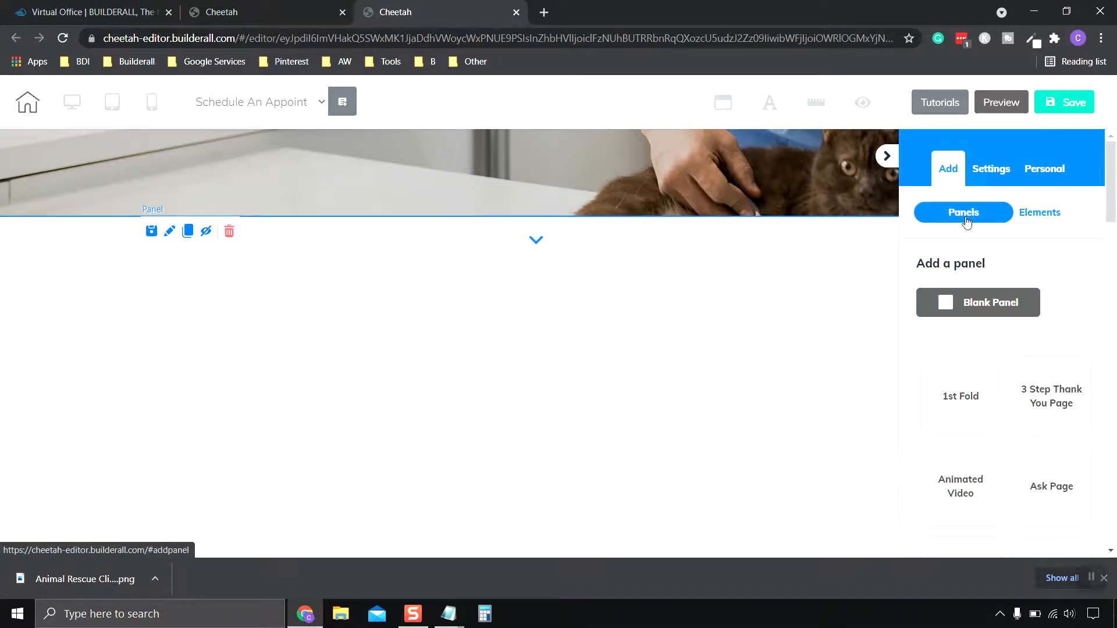
{"action": "scroll", "coordinate": [1022, 394], "scroll_direction": "down", "scroll_amount": 7}
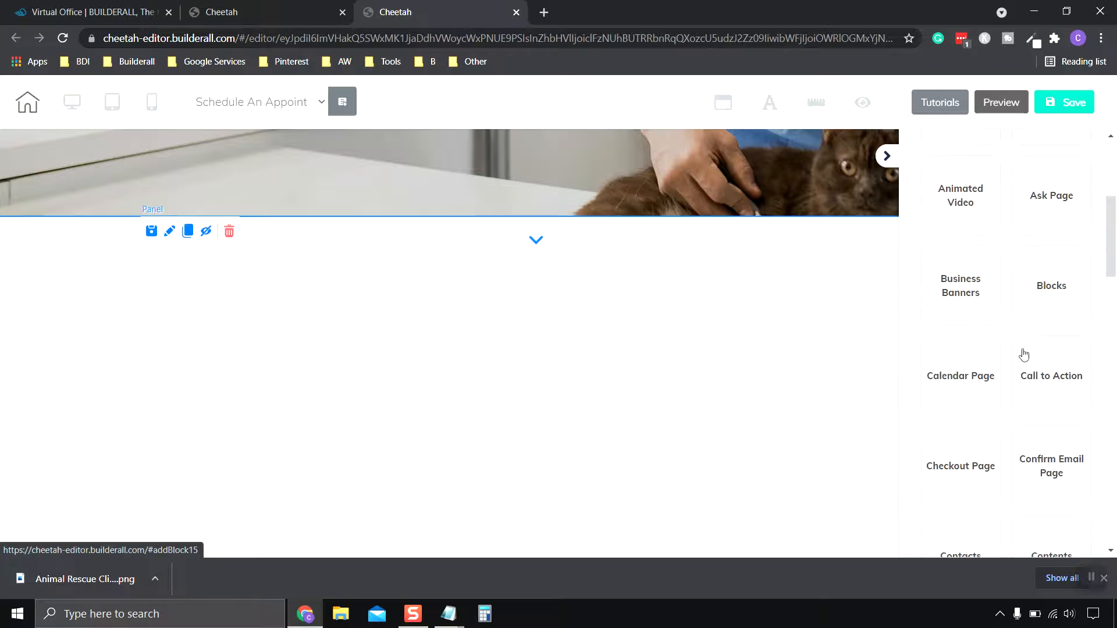
{"action": "scroll", "coordinate": [1024, 354], "scroll_direction": "down", "scroll_amount": 3}
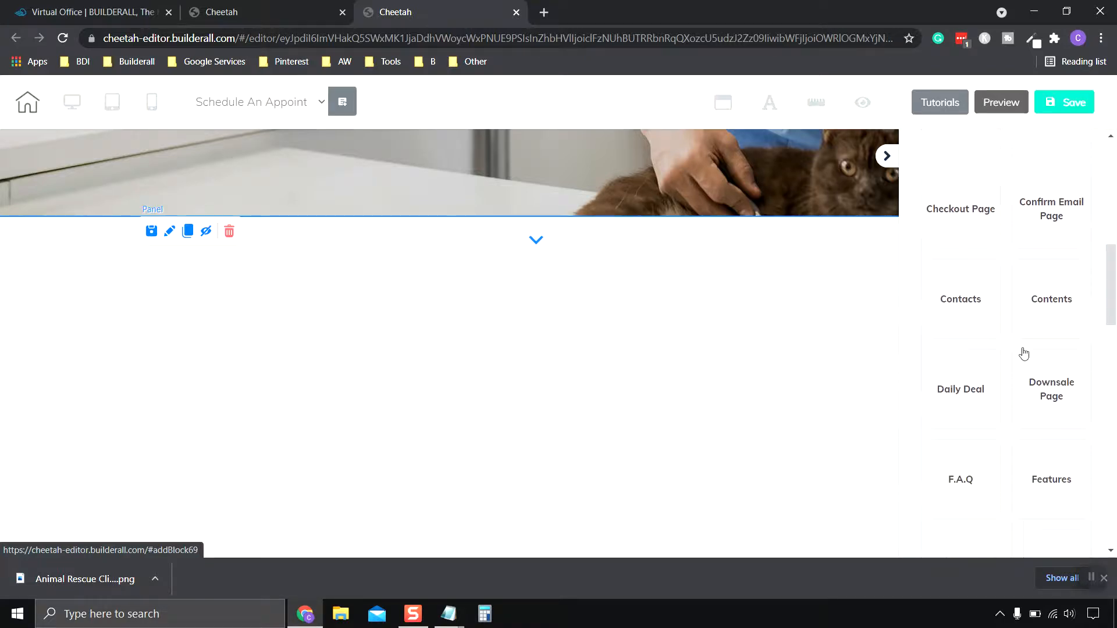
{"action": "scroll", "coordinate": [1024, 353], "scroll_direction": "up", "scroll_amount": 3}
{"action": "scroll", "coordinate": [1024, 354], "scroll_direction": "up", "scroll_amount": 2}
{"action": "scroll", "coordinate": [1024, 354], "scroll_direction": "down", "scroll_amount": 1}
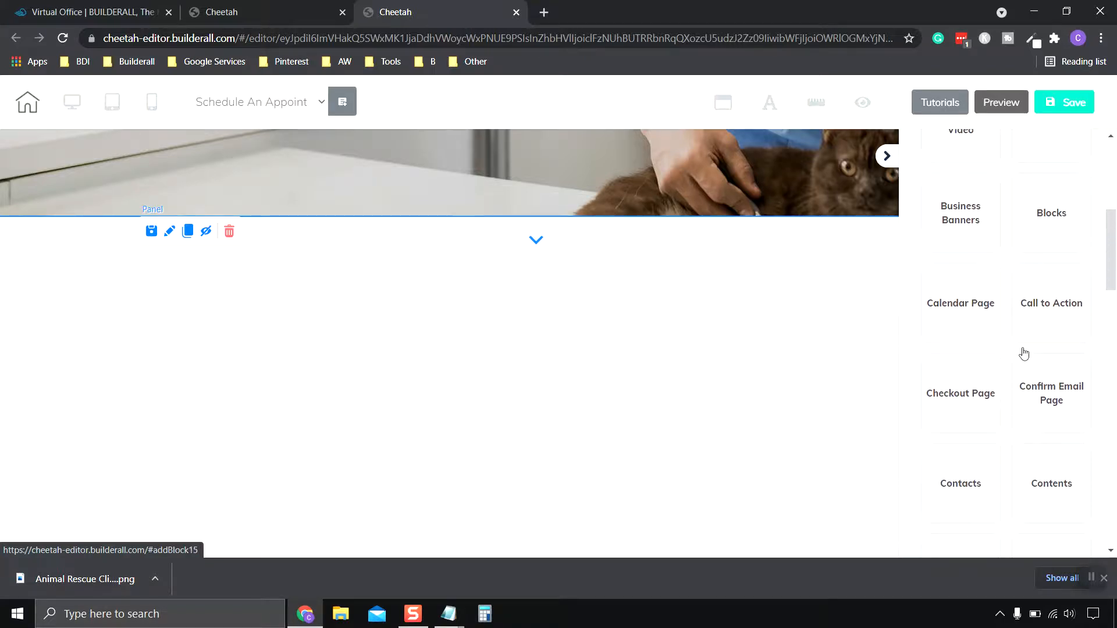
{"action": "scroll", "coordinate": [978, 317], "scroll_direction": "down", "scroll_amount": 2}
{"action": "scroll", "coordinate": [977, 330], "scroll_direction": "up", "scroll_amount": 1}
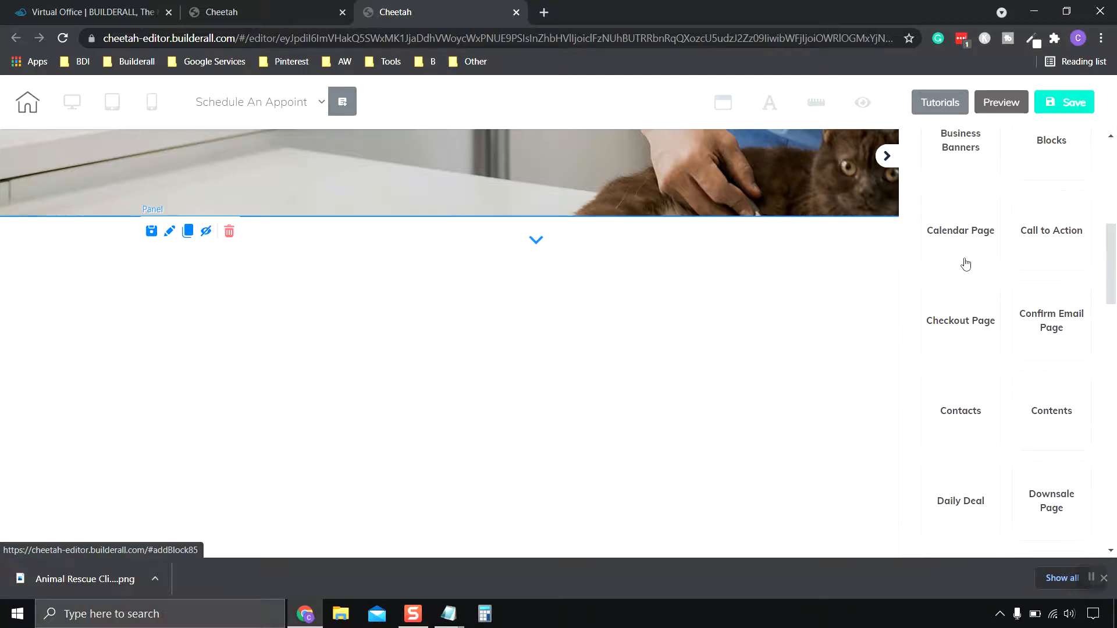
{"action": "left_click", "coordinate": [960, 240]}
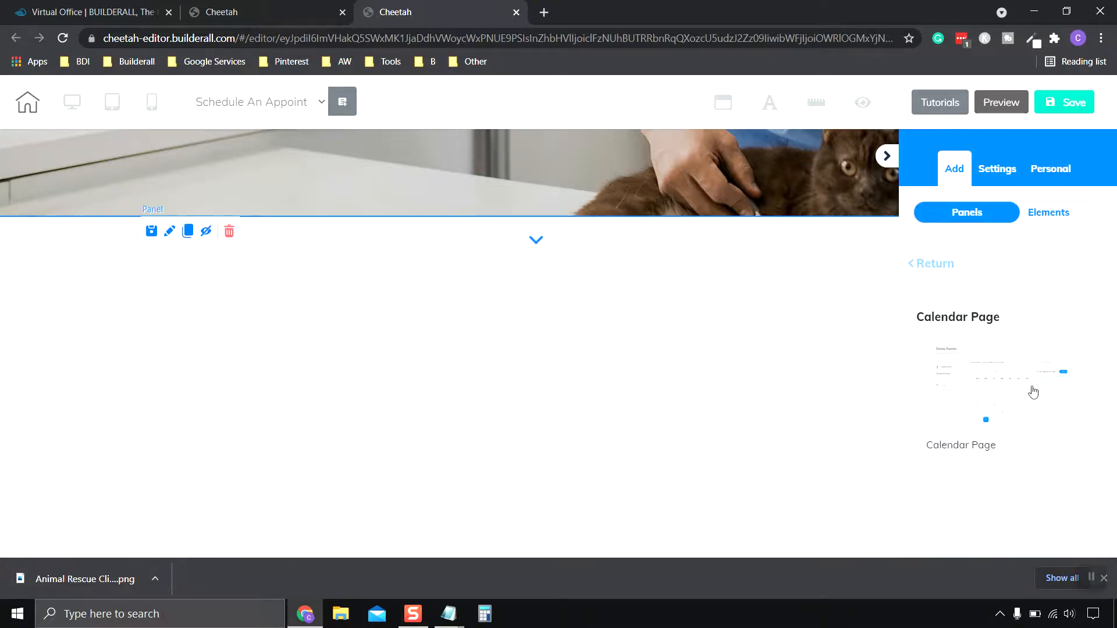
Add the Calendar Page panel and inspect its booking calendar's general and advanced settings.
{"action": "left_click_drag", "start_coordinate": [1032, 392], "coordinate": [689, 381]}
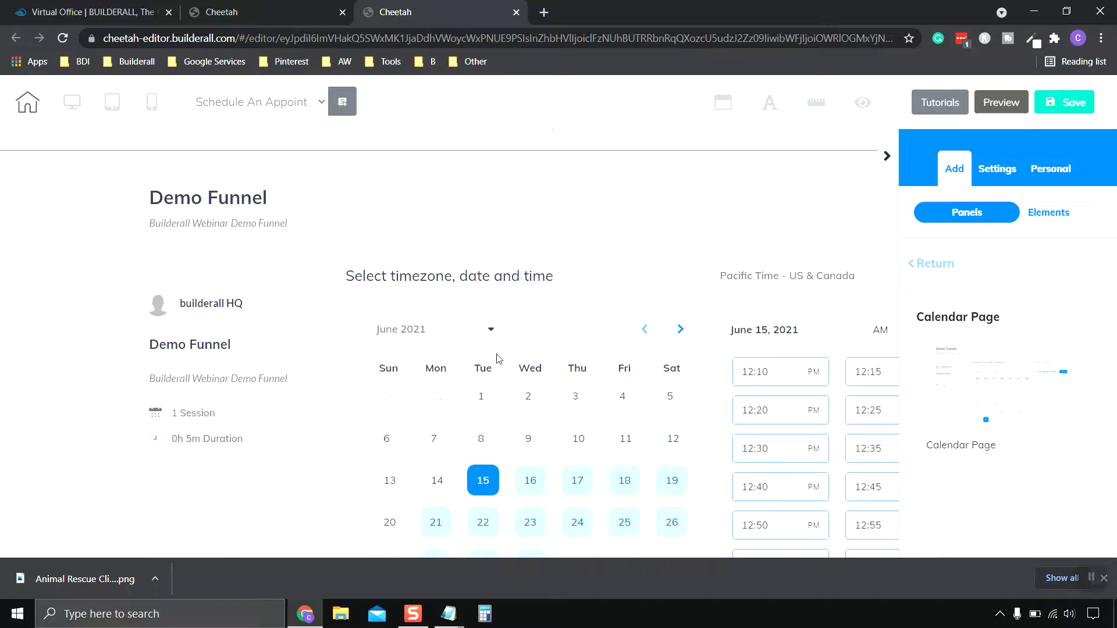
{"action": "left_click", "coordinate": [611, 364]}
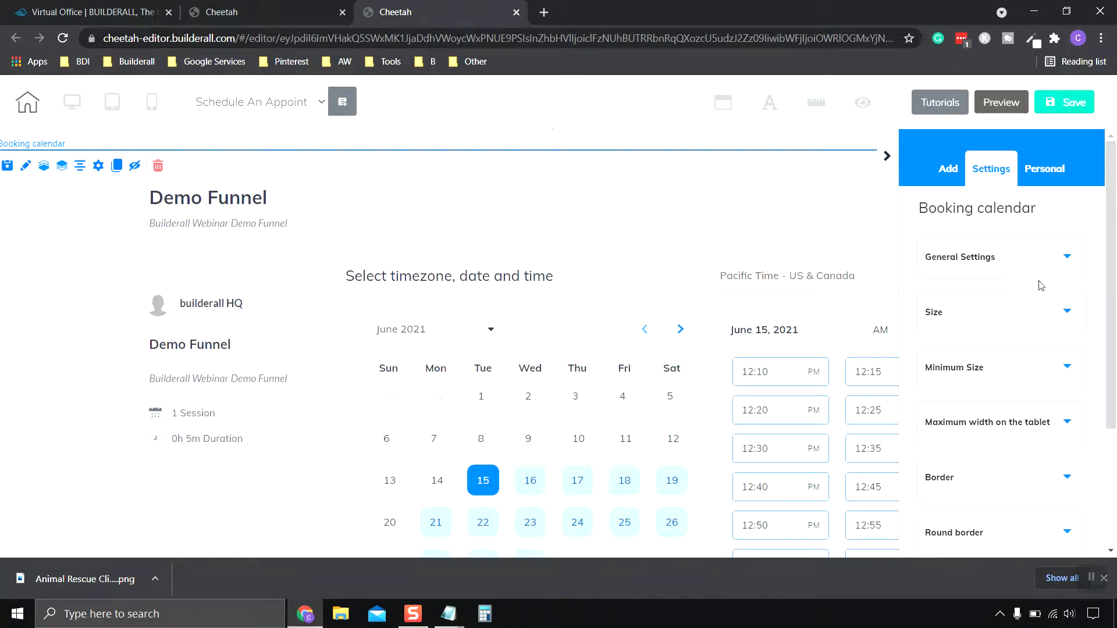
{"action": "left_click", "coordinate": [1027, 265]}
{"action": "left_click", "coordinate": [1027, 265]}
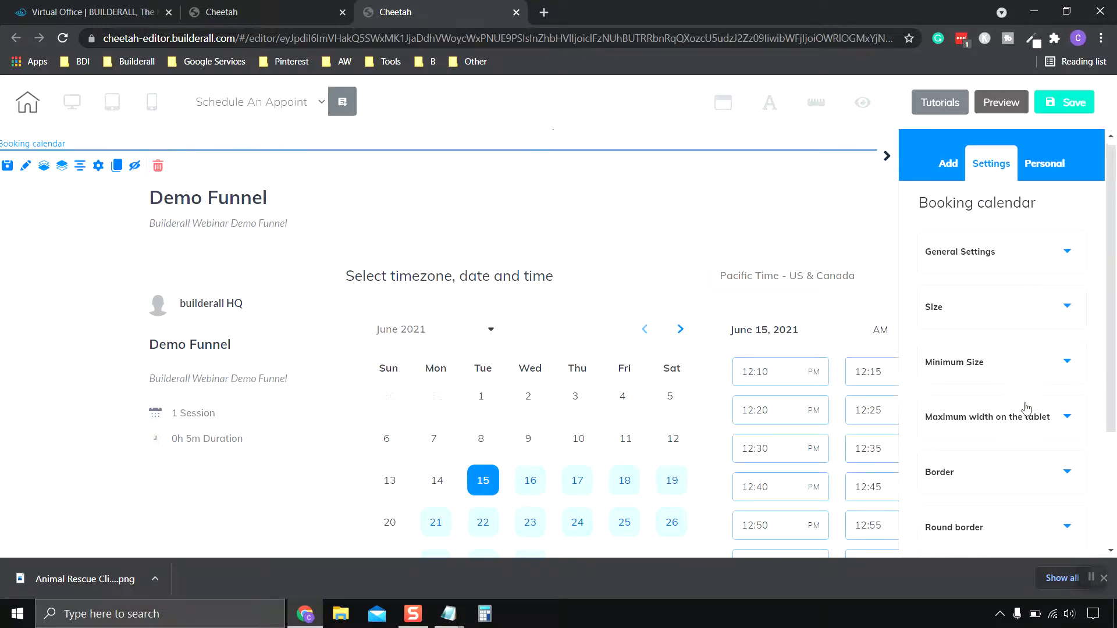
{"action": "scroll", "coordinate": [1027, 407], "scroll_direction": "down", "scroll_amount": 3}
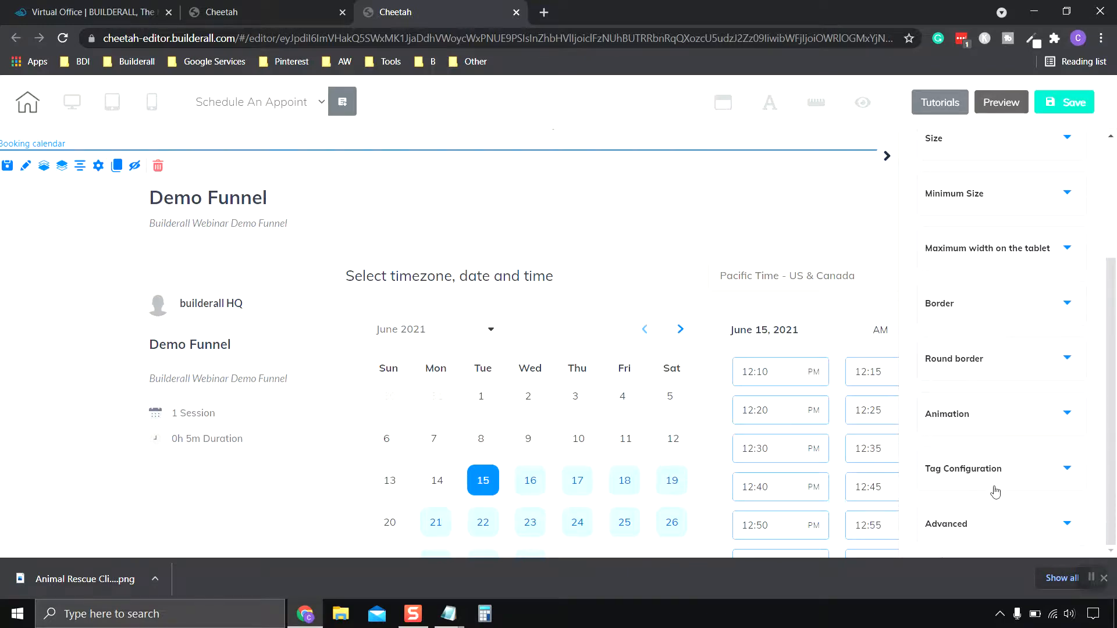
{"action": "left_click", "coordinate": [997, 524]}
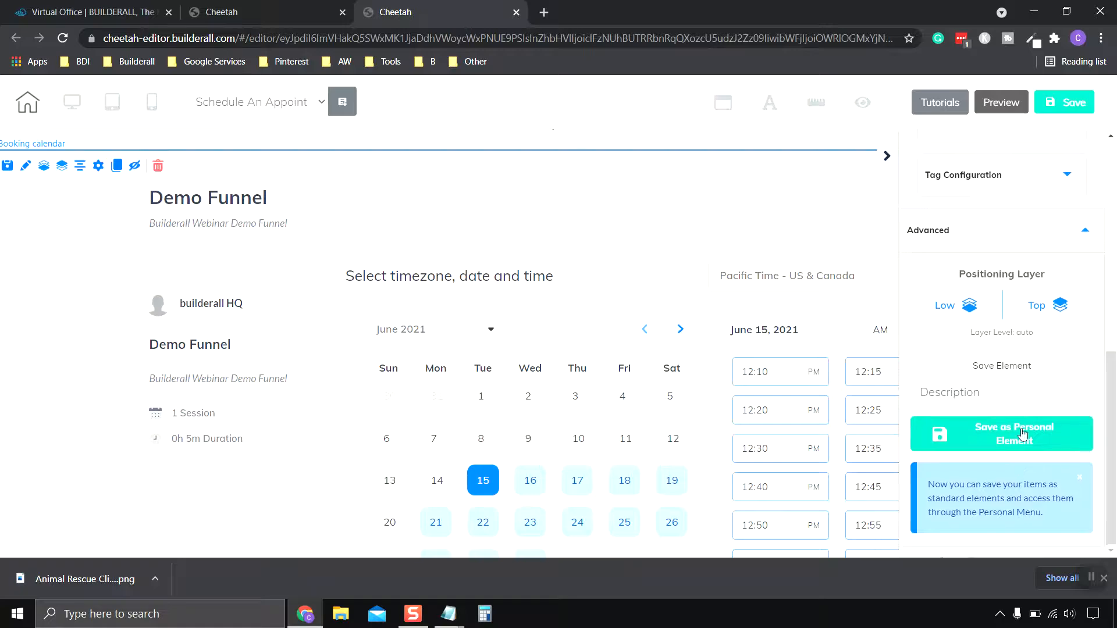
{"action": "left_click", "coordinate": [1049, 232]}
{"action": "scroll", "coordinate": [718, 377], "scroll_direction": "up", "scroll_amount": 8}
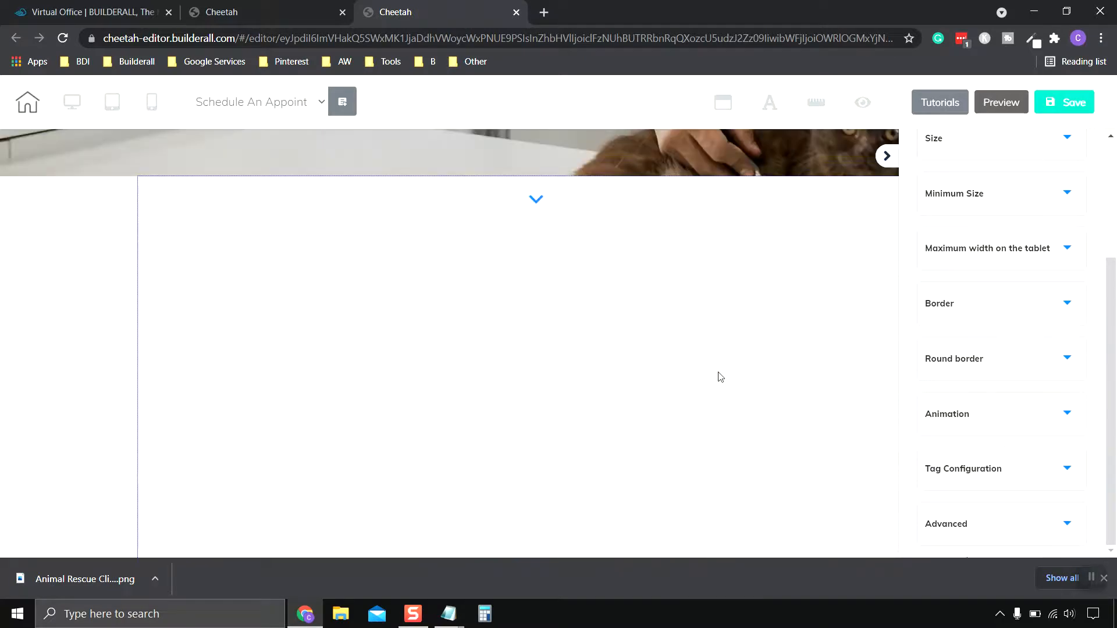
{"action": "scroll", "coordinate": [632, 421], "scroll_direction": "down", "scroll_amount": 10}
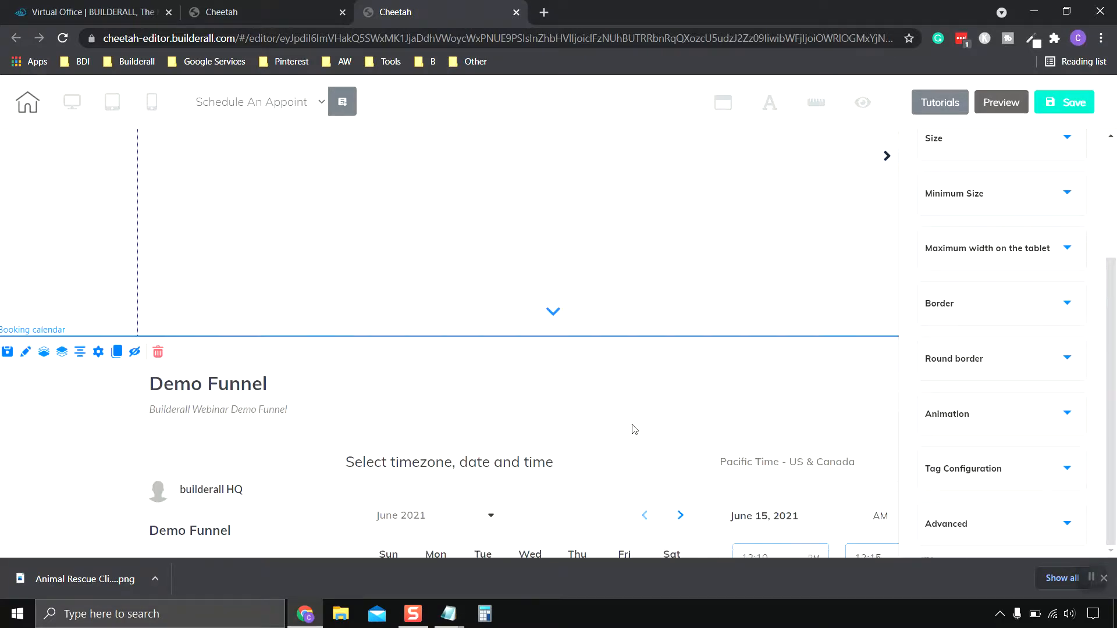
{"action": "scroll", "coordinate": [628, 430], "scroll_direction": "up", "scroll_amount": 2}
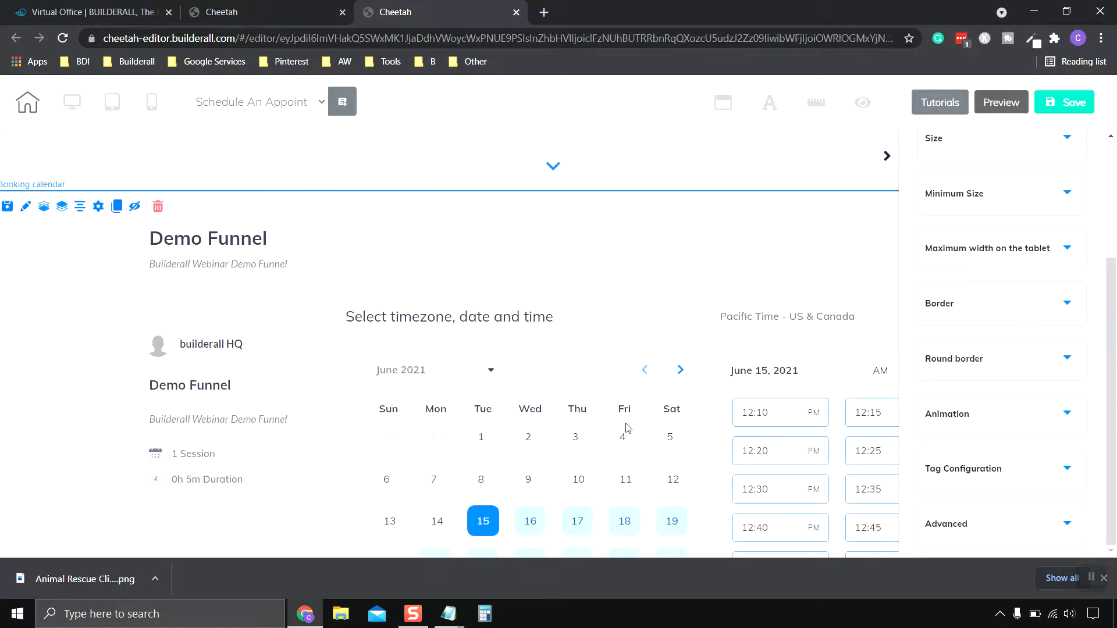
Delete the demo booking calendar and its now-empty section.
{"action": "left_click", "coordinate": [158, 207]}
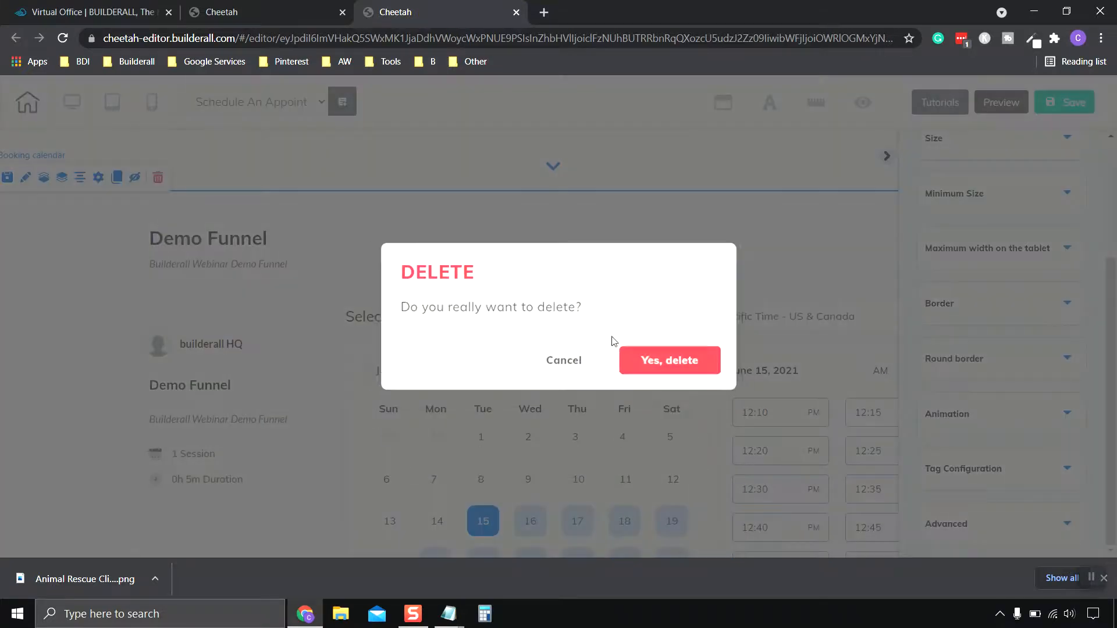
{"action": "left_click", "coordinate": [676, 359]}
{"action": "scroll", "coordinate": [757, 386], "scroll_direction": "up", "scroll_amount": 5}
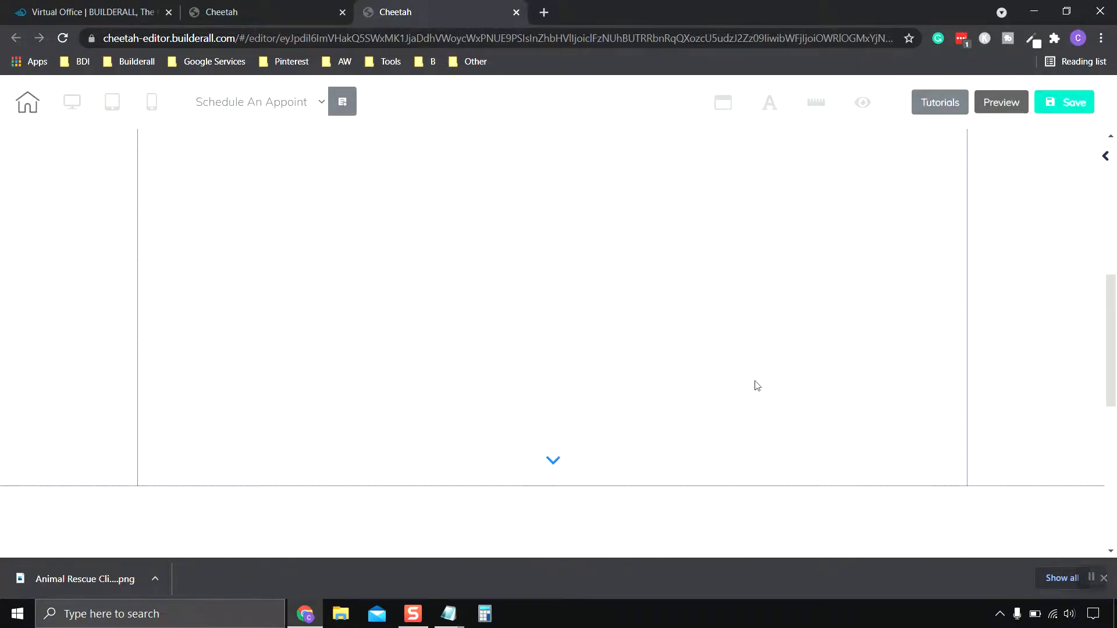
{"action": "scroll", "coordinate": [757, 385], "scroll_direction": "down", "scroll_amount": 4}
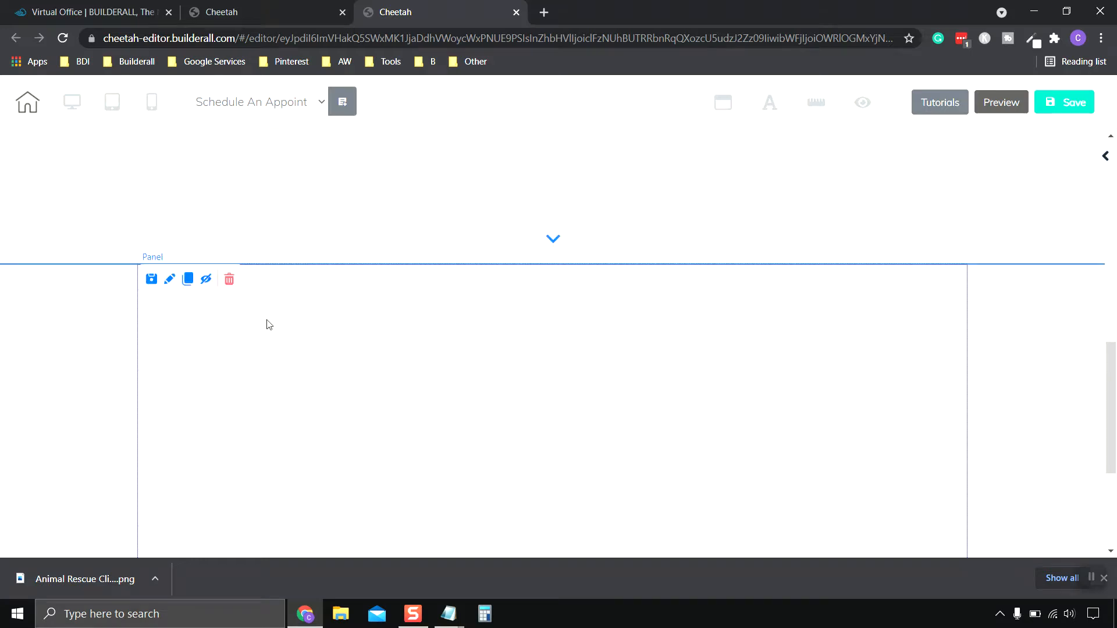
{"action": "left_click", "coordinate": [229, 279]}
{"action": "left_click", "coordinate": [712, 366]}
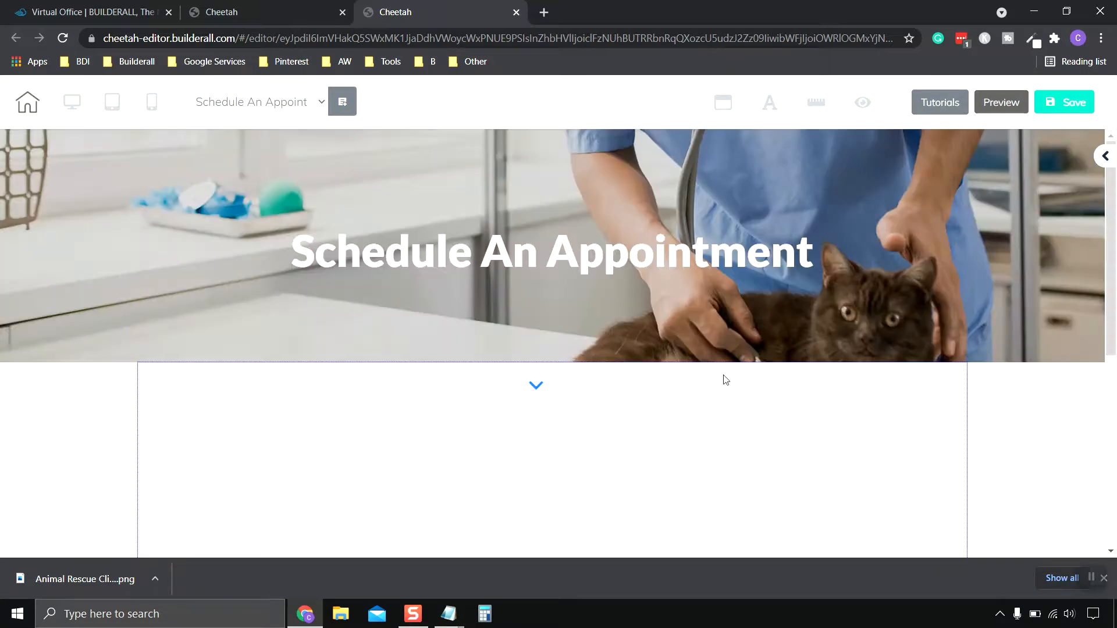
Place a Booking element below the Schedule An Appointment banner.
{"action": "scroll", "coordinate": [727, 379], "scroll_direction": "down", "scroll_amount": 5}
{"action": "scroll", "coordinate": [852, 338], "scroll_direction": "up", "scroll_amount": 5}
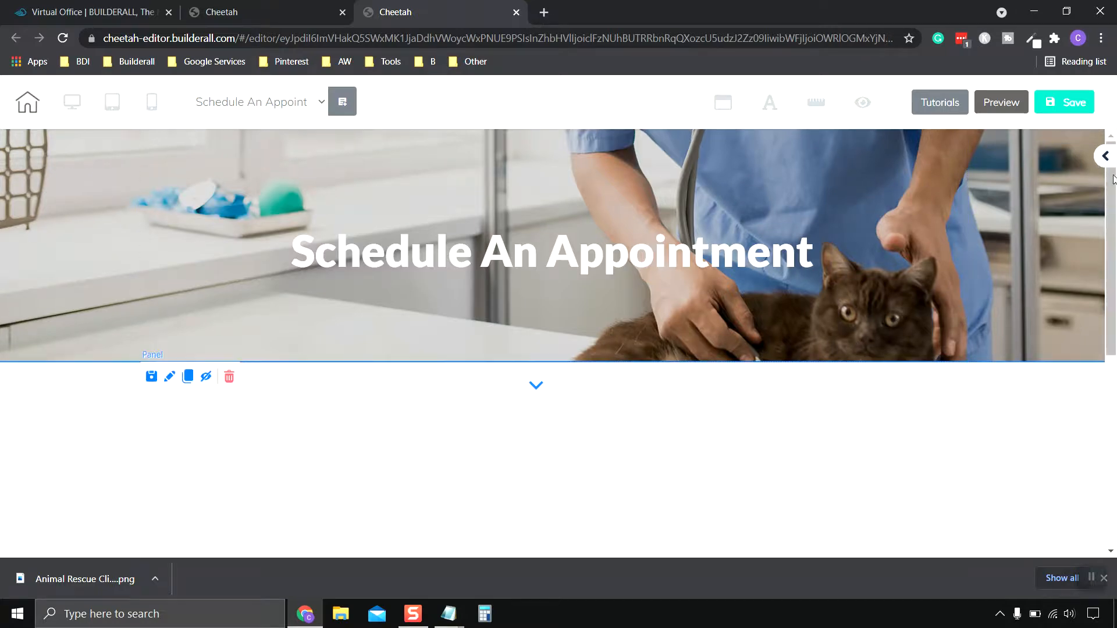
{"action": "left_click", "coordinate": [1105, 156]}
{"action": "scroll", "coordinate": [1066, 265], "scroll_direction": "up", "scroll_amount": 3}
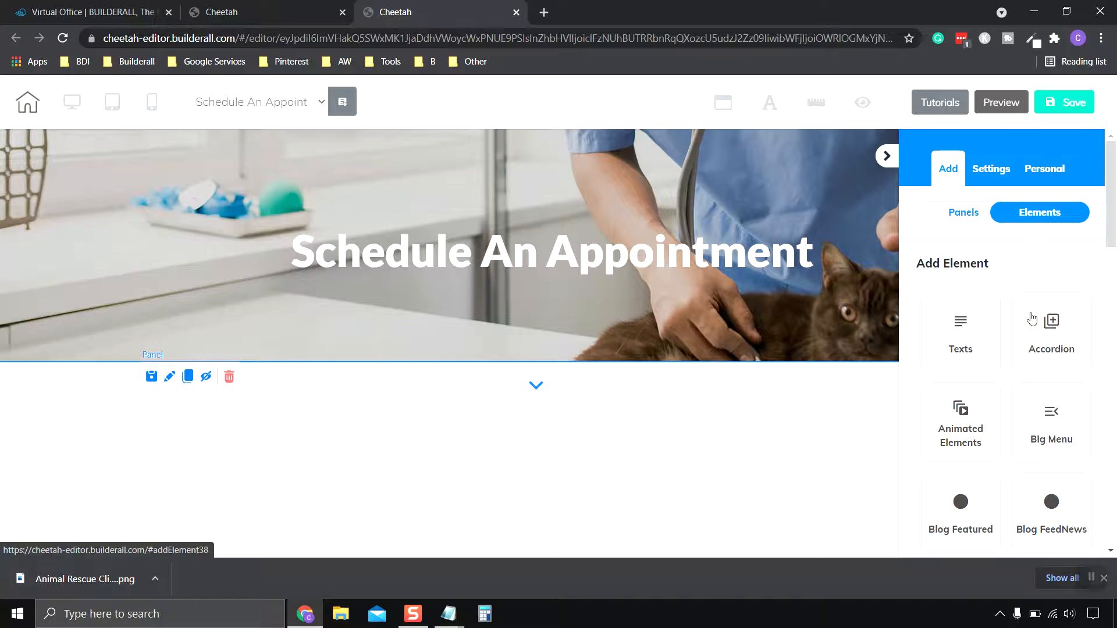
{"action": "scroll", "coordinate": [1027, 336], "scroll_direction": "down", "scroll_amount": 6}
{"action": "scroll", "coordinate": [1027, 338], "scroll_direction": "down", "scroll_amount": 3}
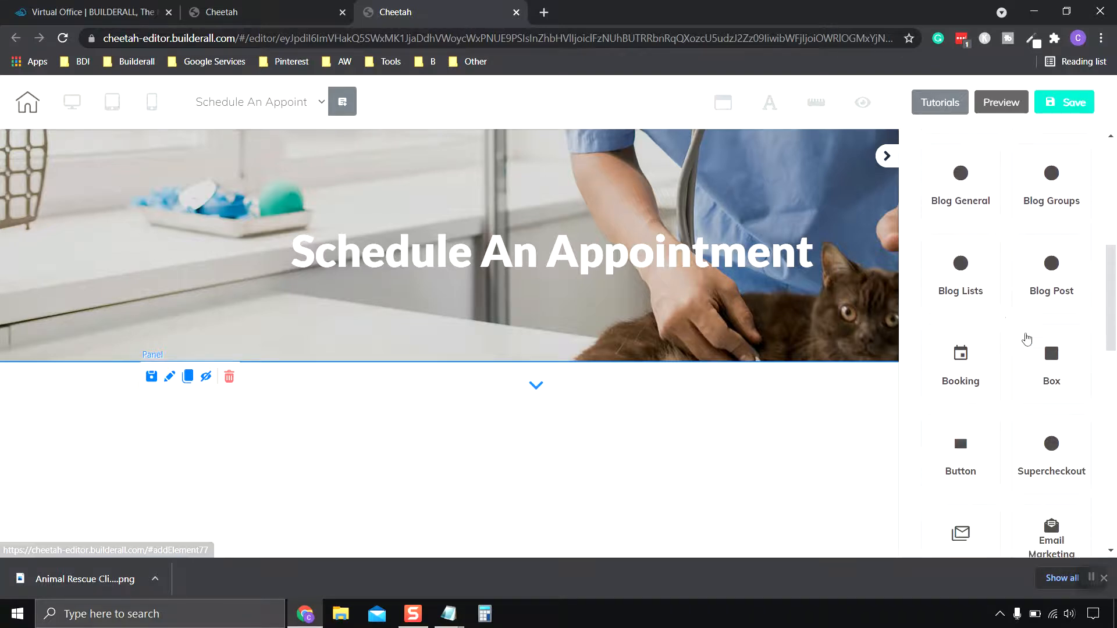
{"action": "left_click", "coordinate": [963, 272]}
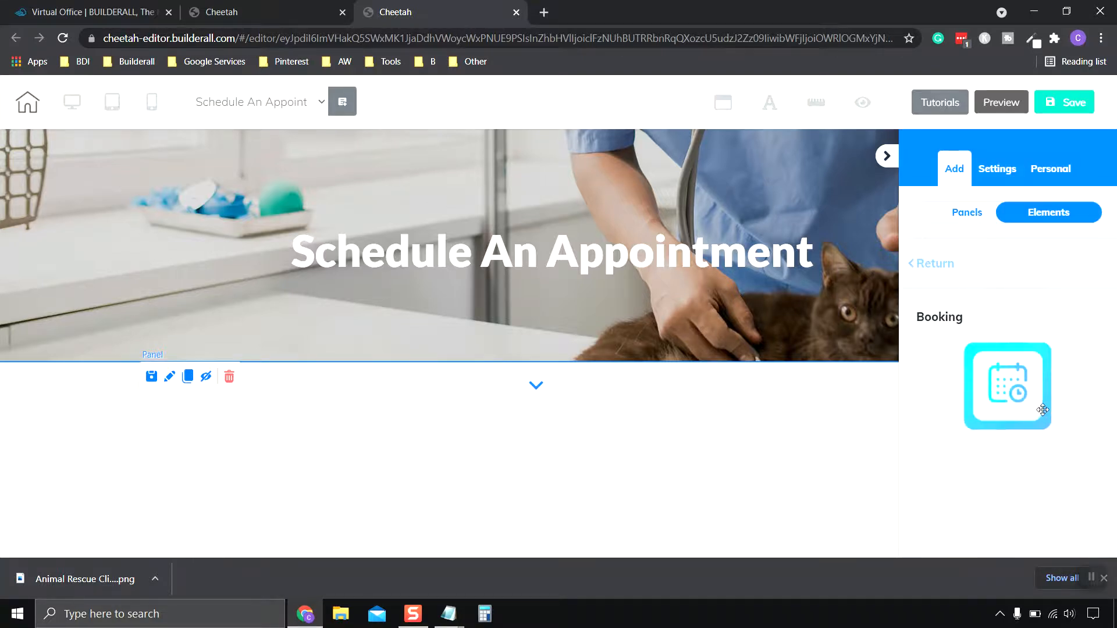
{"action": "left_click_drag", "start_coordinate": [1006, 392], "coordinate": [478, 488]}
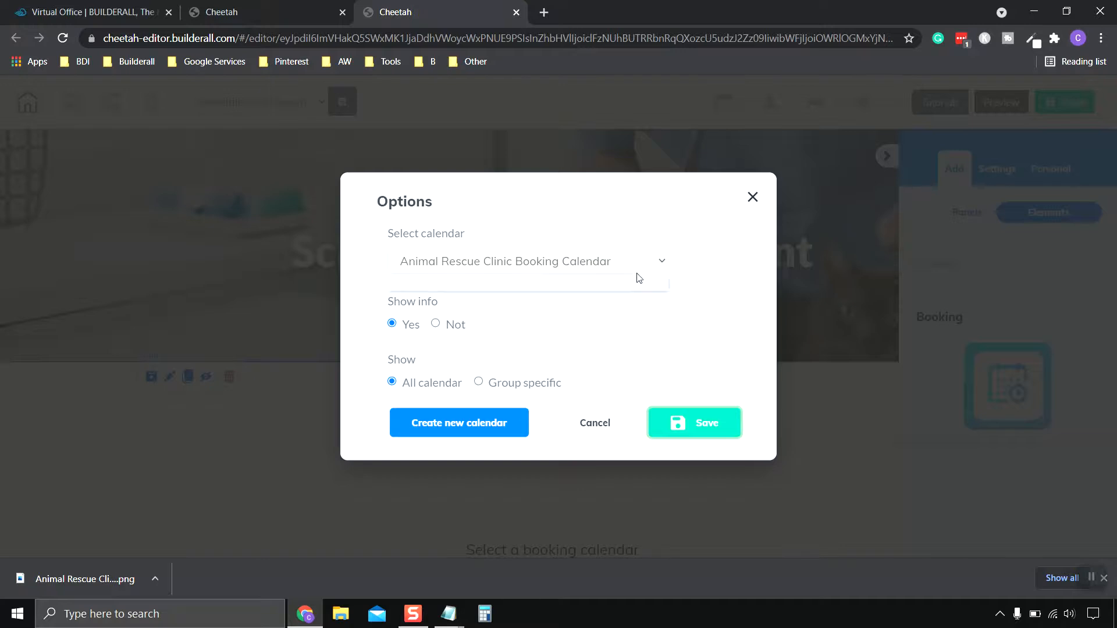
Link it to the Animal Rescue Clinic Booking Calendar and save the options.
{"action": "left_click", "coordinate": [457, 282]}
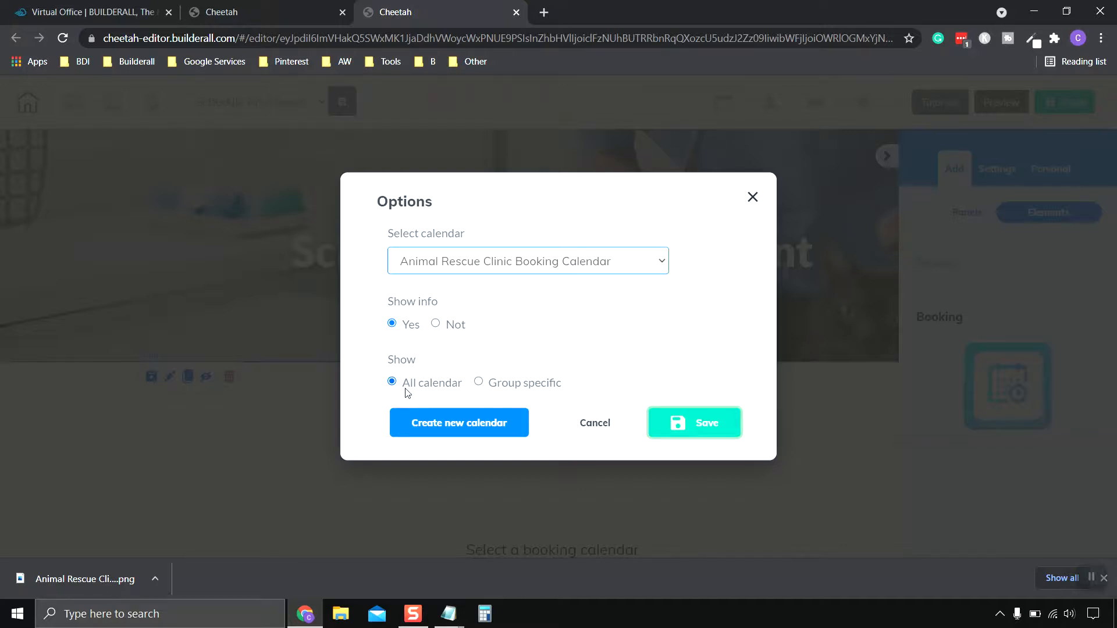
{"action": "left_click", "coordinate": [707, 423]}
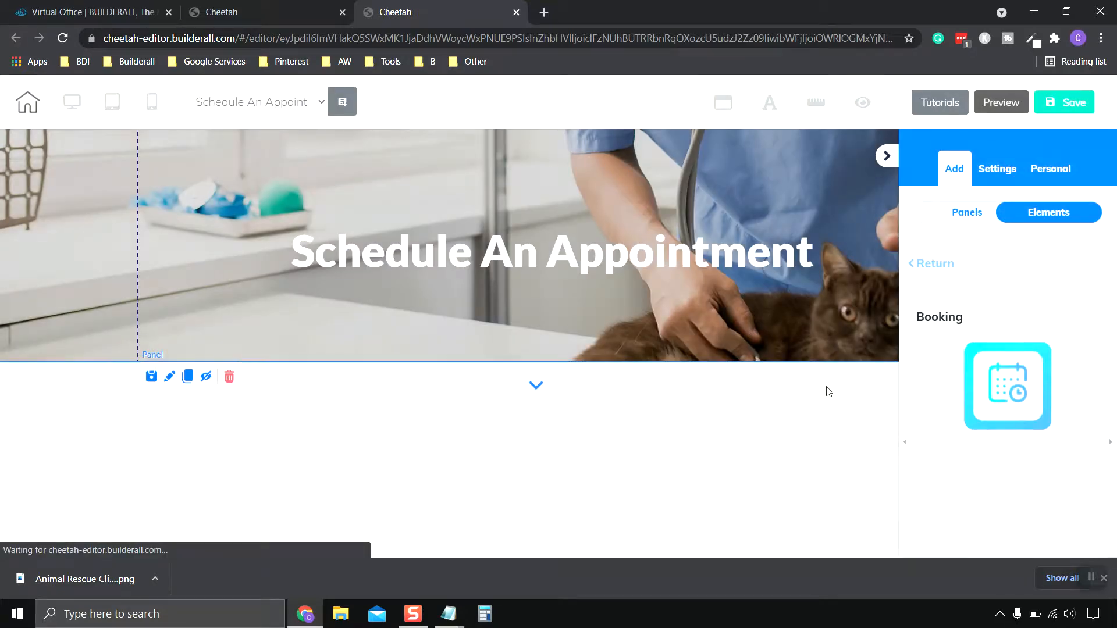
{"action": "scroll", "coordinate": [790, 405], "scroll_direction": "down", "scroll_amount": 4}
{"action": "scroll", "coordinate": [756, 397], "scroll_direction": "up", "scroll_amount": 2}
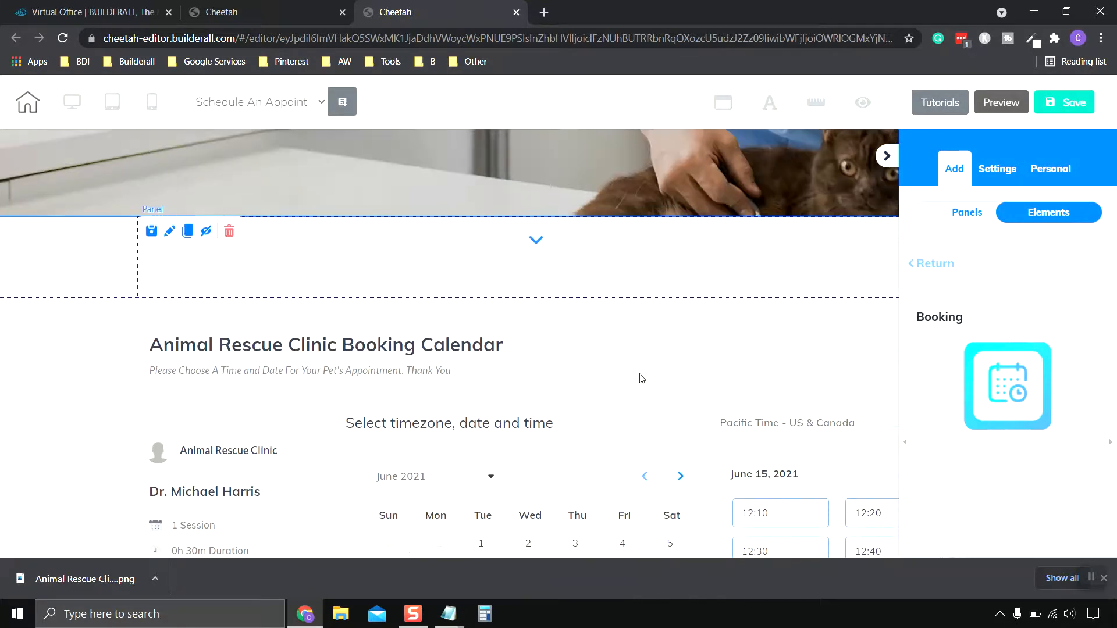
Remove the empty gap panel so the booking calendar sits directly beneath the banner.
{"action": "scroll", "coordinate": [642, 379], "scroll_direction": "up", "scroll_amount": 2}
{"action": "scroll", "coordinate": [637, 378], "scroll_direction": "down", "scroll_amount": 3}
{"action": "scroll", "coordinate": [308, 431], "scroll_direction": "down", "scroll_amount": 1}
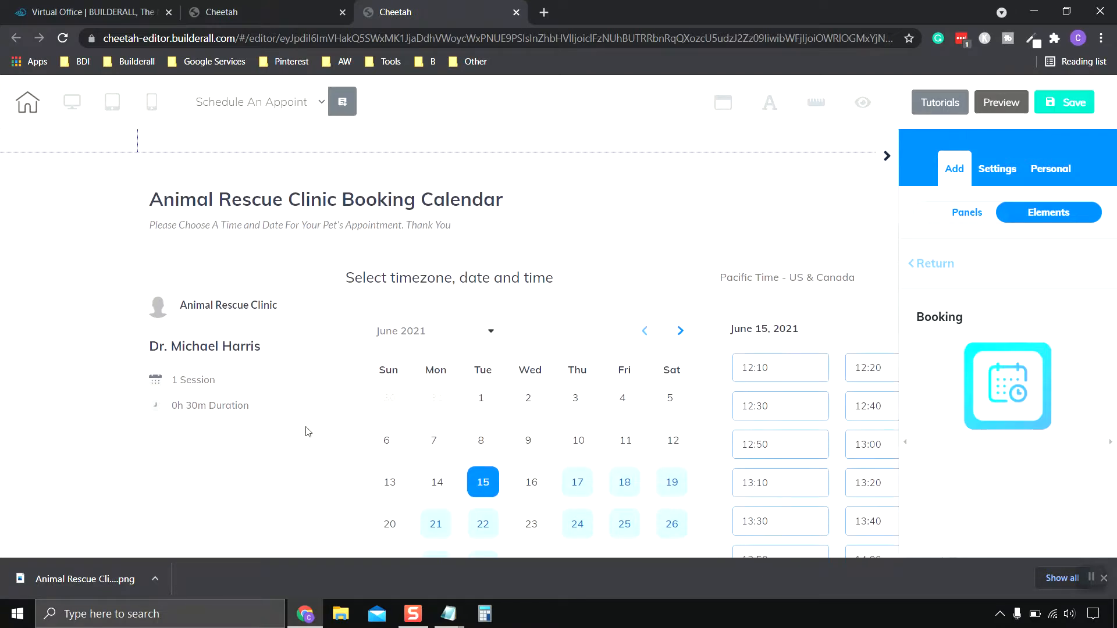
{"action": "scroll", "coordinate": [249, 351], "scroll_direction": "up", "scroll_amount": 3}
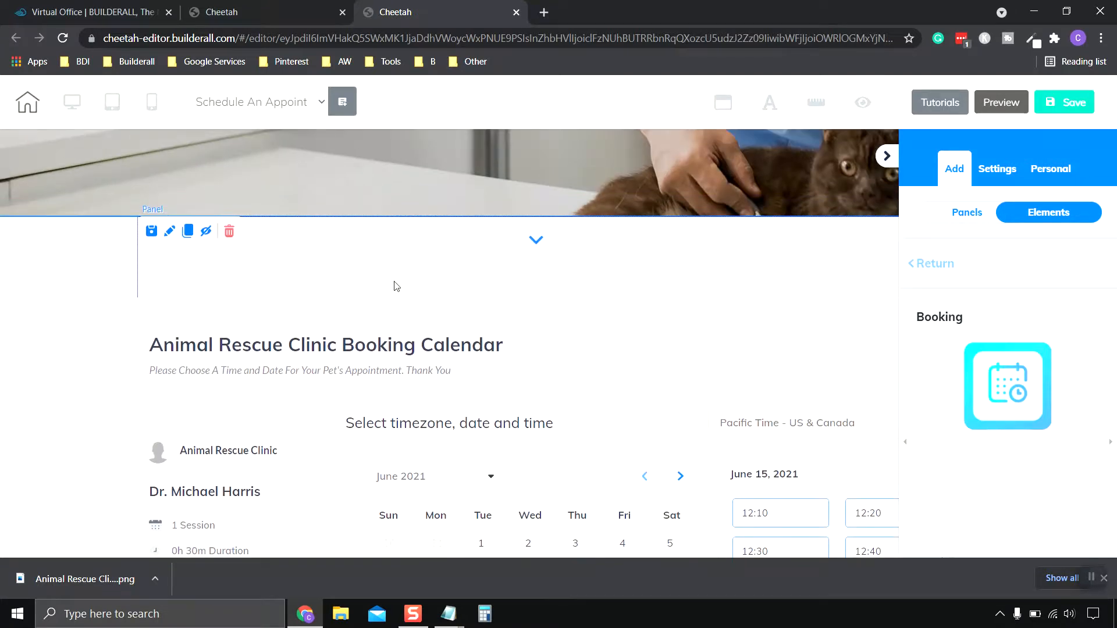
{"action": "left_click", "coordinate": [558, 261]}
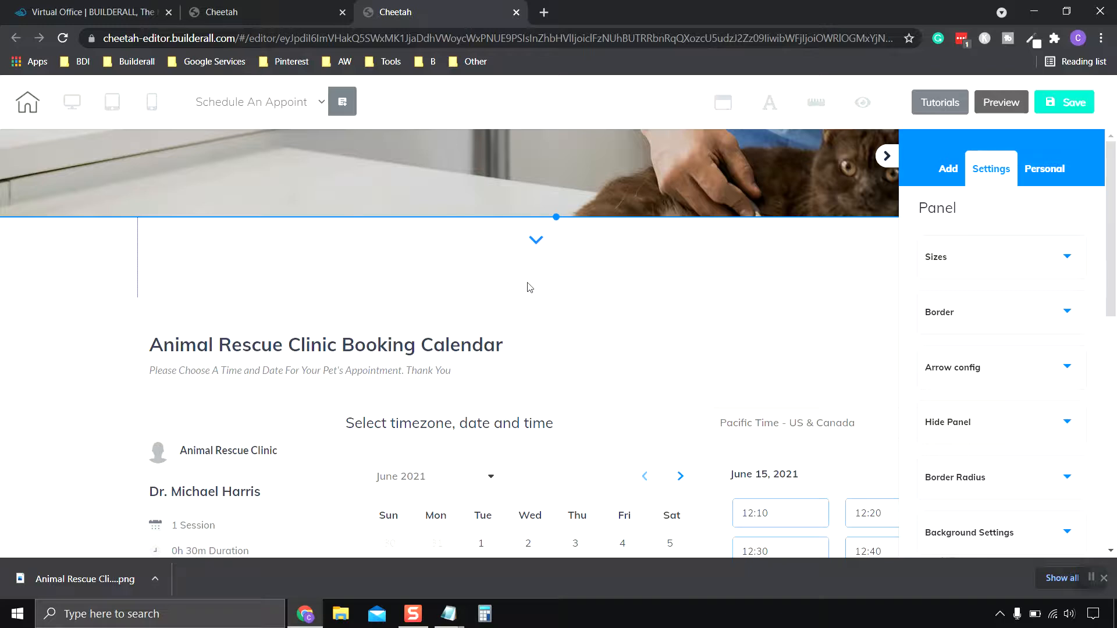
{"action": "left_click", "coordinate": [113, 342]}
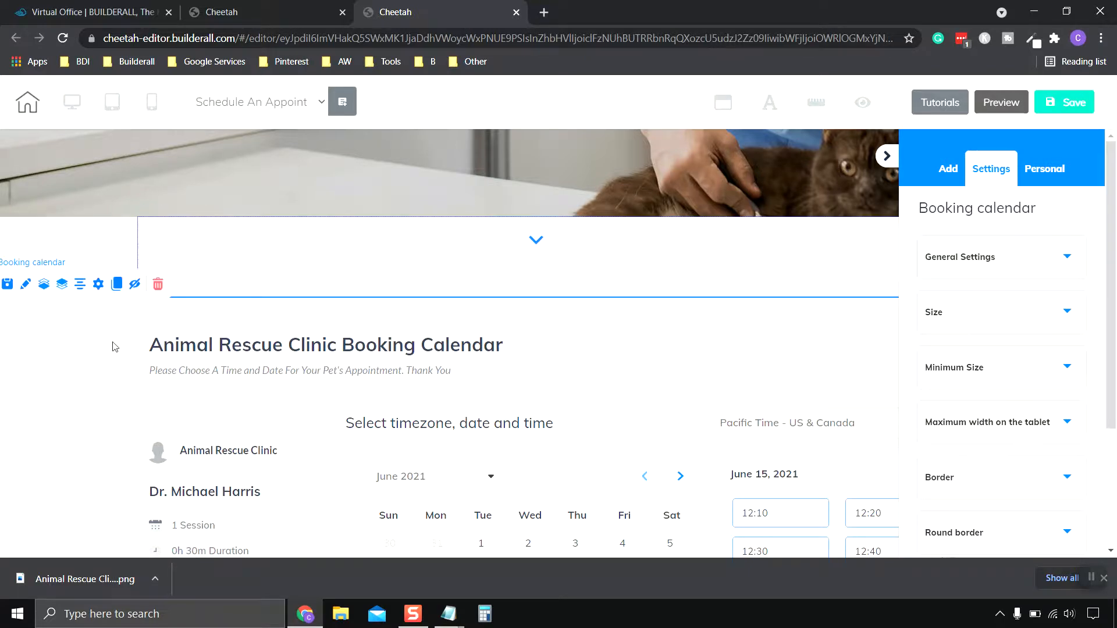
{"action": "left_click", "coordinate": [81, 258]}
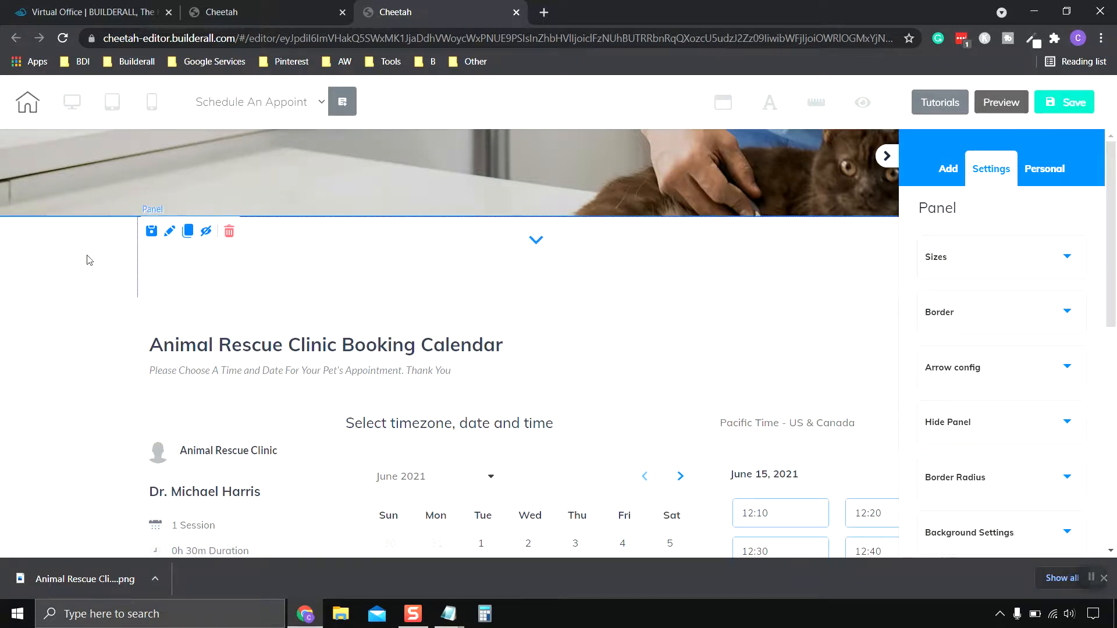
{"action": "left_click", "coordinate": [229, 231]}
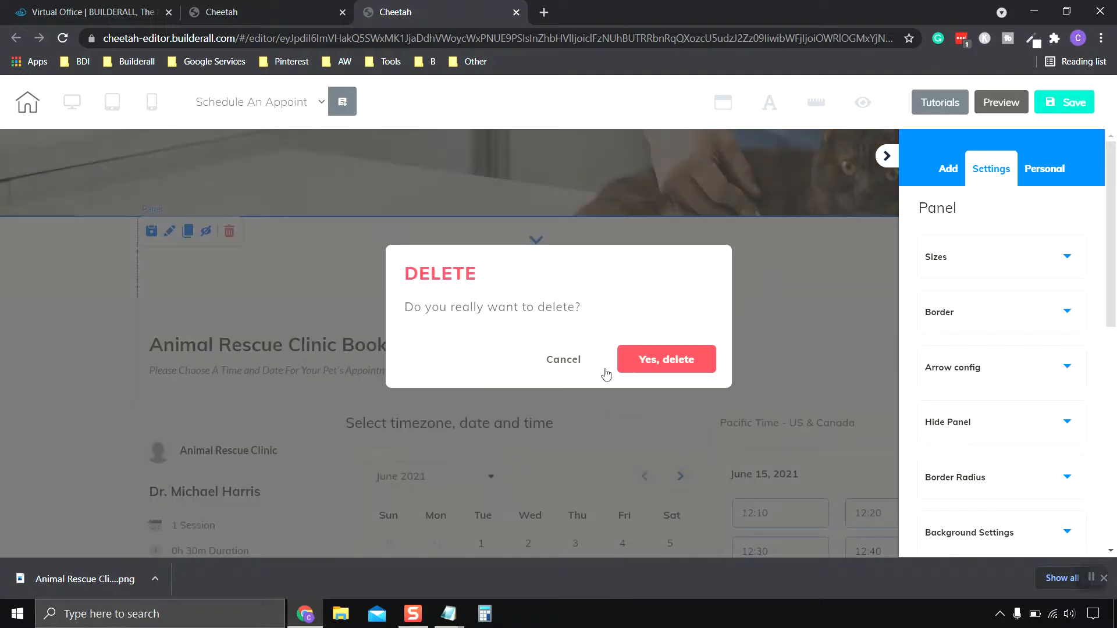
{"action": "left_click", "coordinate": [642, 363]}
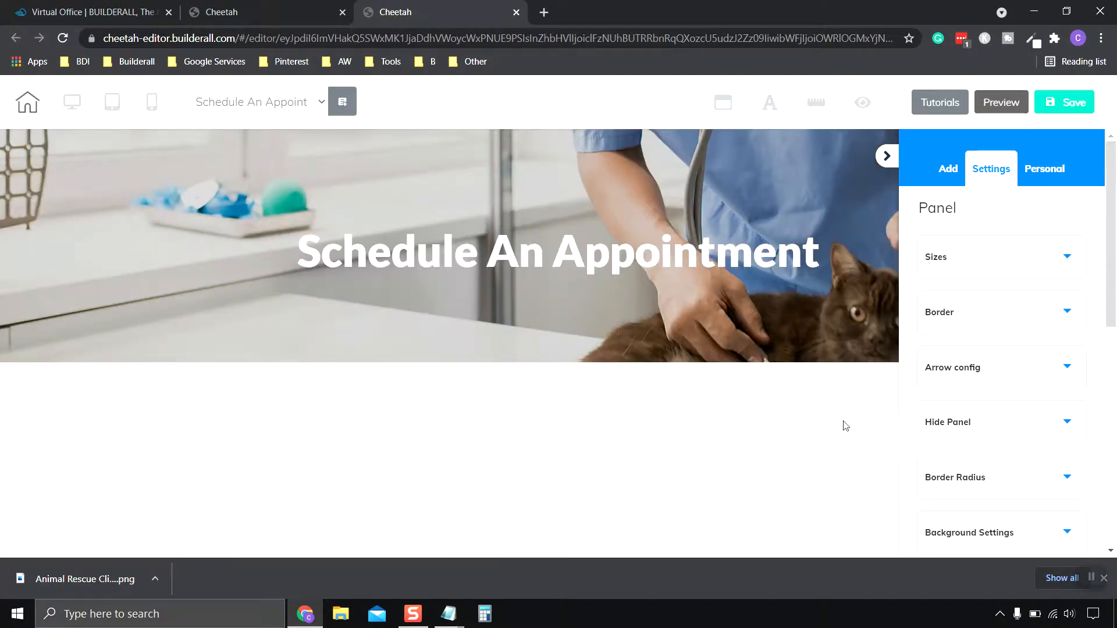
Save the Schedule An Appointment page.
{"action": "left_click", "coordinate": [1092, 577]}
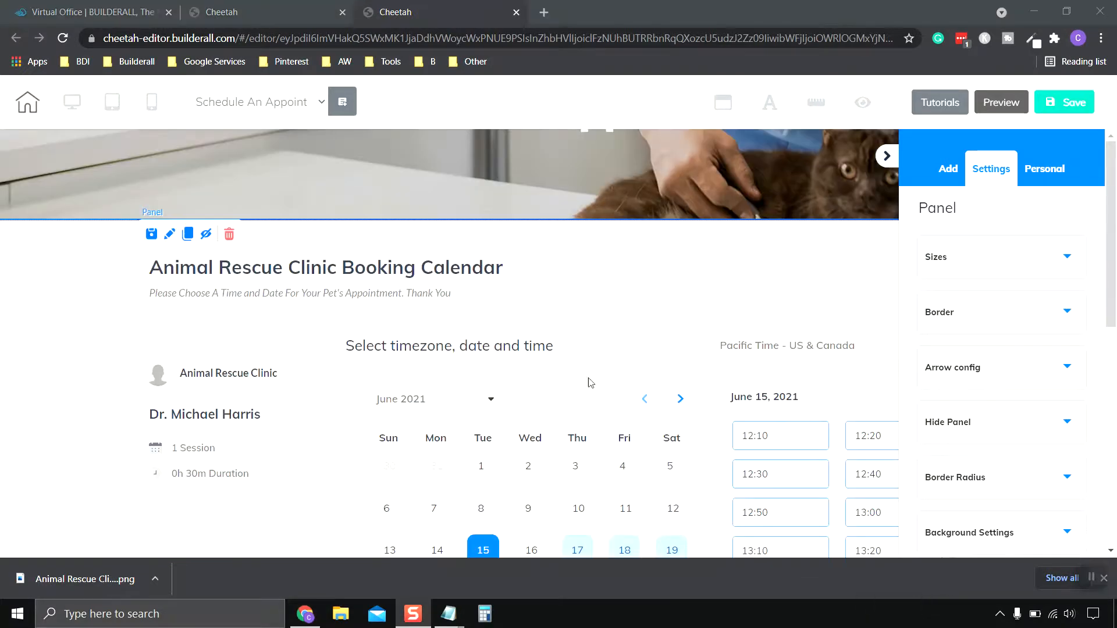
{"action": "scroll", "coordinate": [606, 327], "scroll_direction": "up", "scroll_amount": 3}
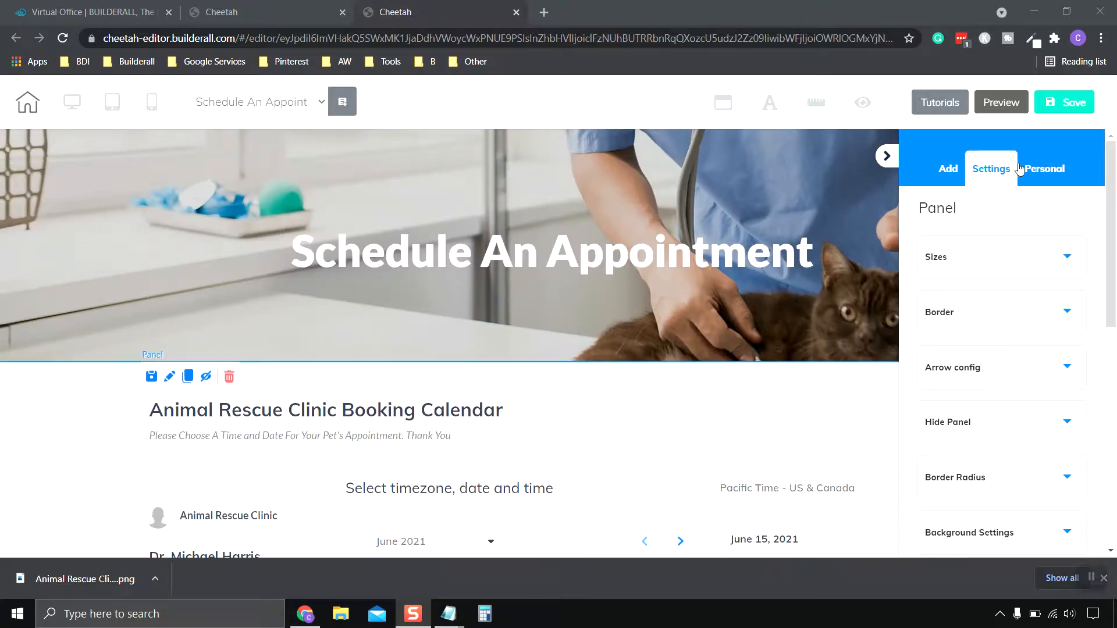
{"action": "left_click", "coordinate": [1065, 101]}
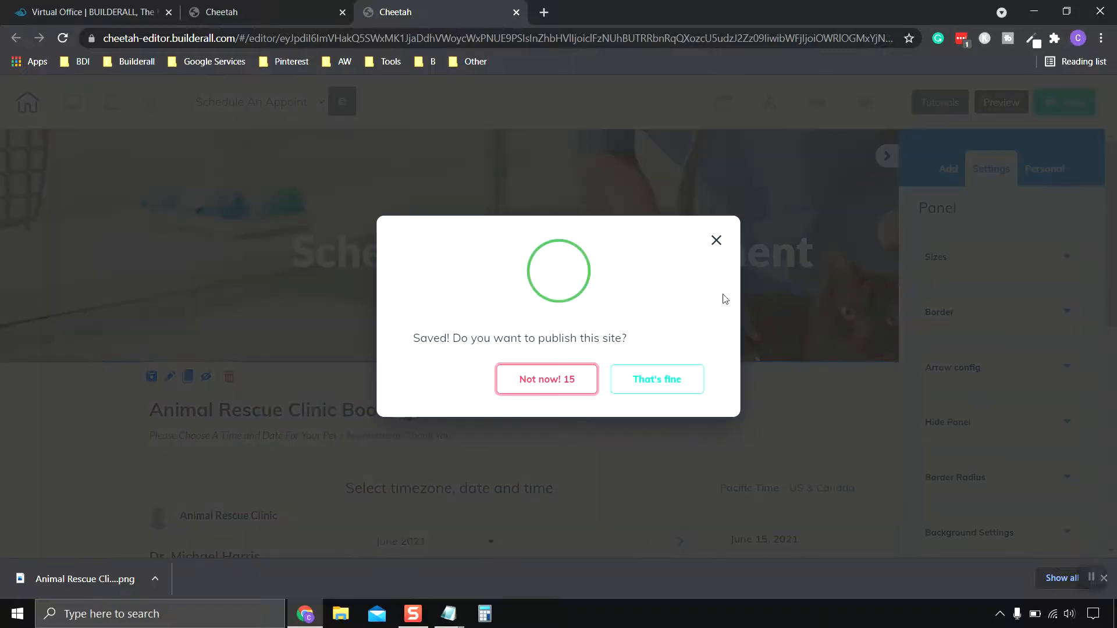
Publish the site and review the live cheetah.builderall.com website in a new tab.
{"action": "left_click", "coordinate": [668, 383]}
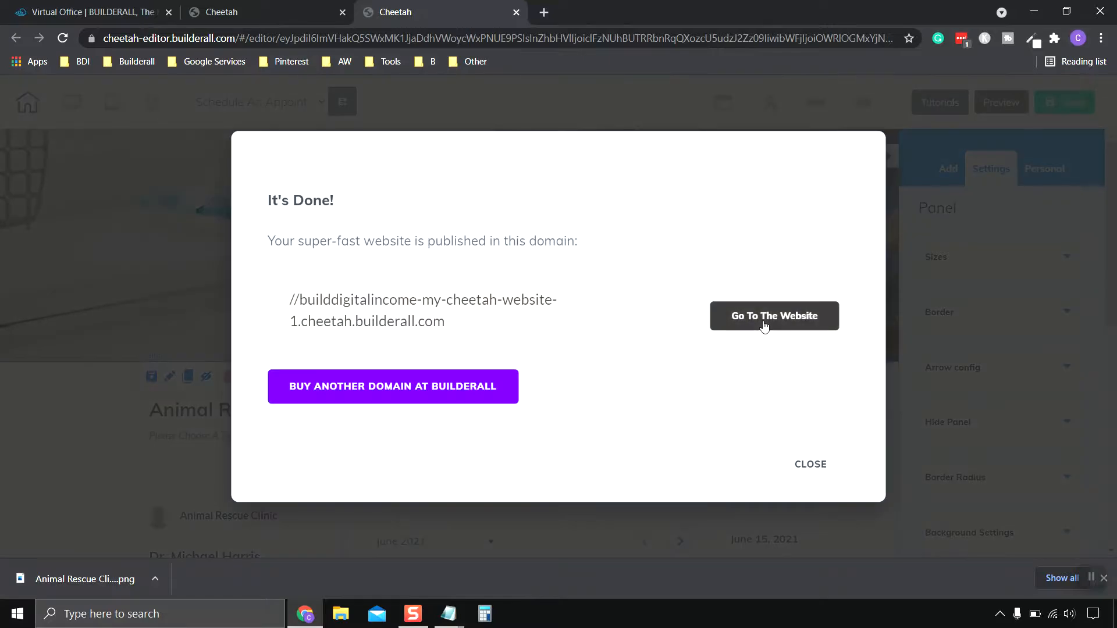
{"action": "left_click", "coordinate": [764, 325]}
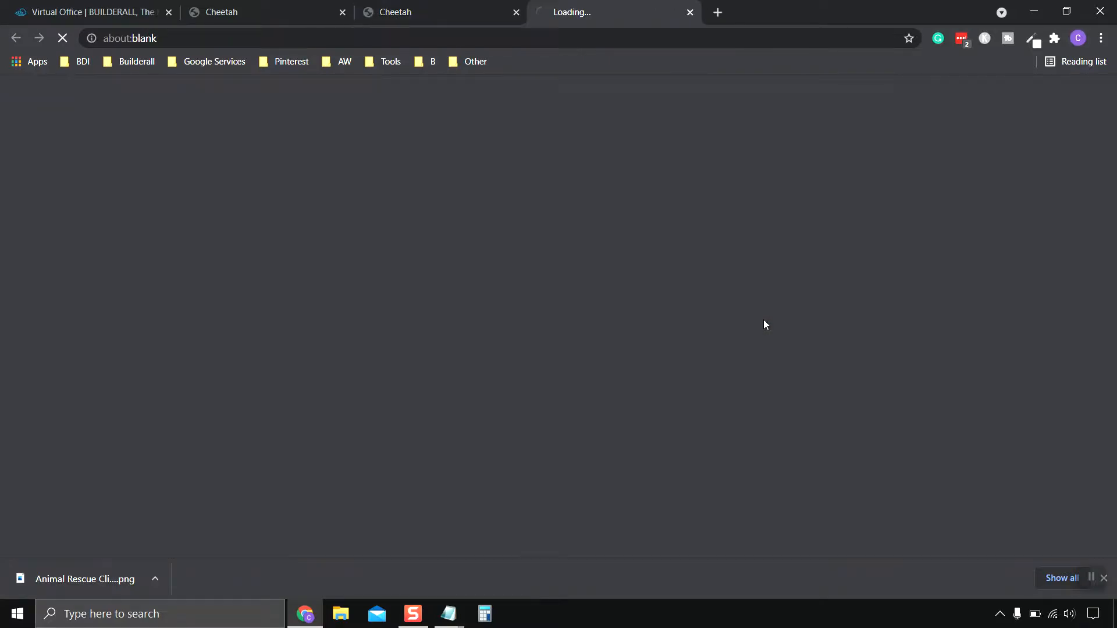
{"action": "scroll", "coordinate": [750, 326], "scroll_direction": "down", "scroll_amount": 10}
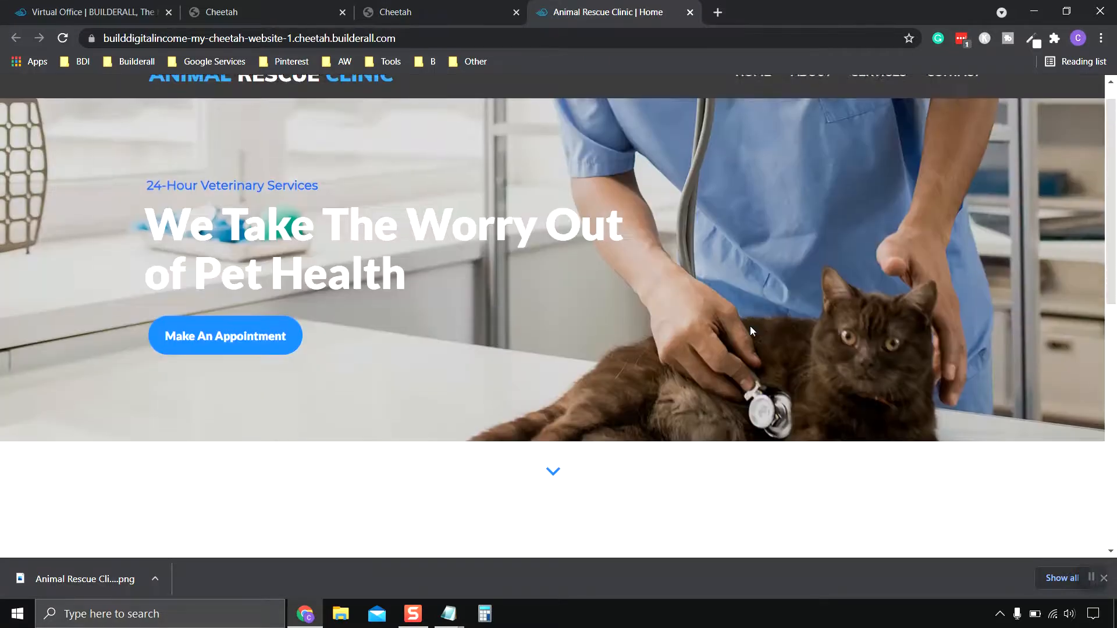
{"action": "scroll", "coordinate": [746, 335], "scroll_direction": "up", "scroll_amount": 9}
{"action": "scroll", "coordinate": [749, 339], "scroll_direction": "up", "scroll_amount": 2}
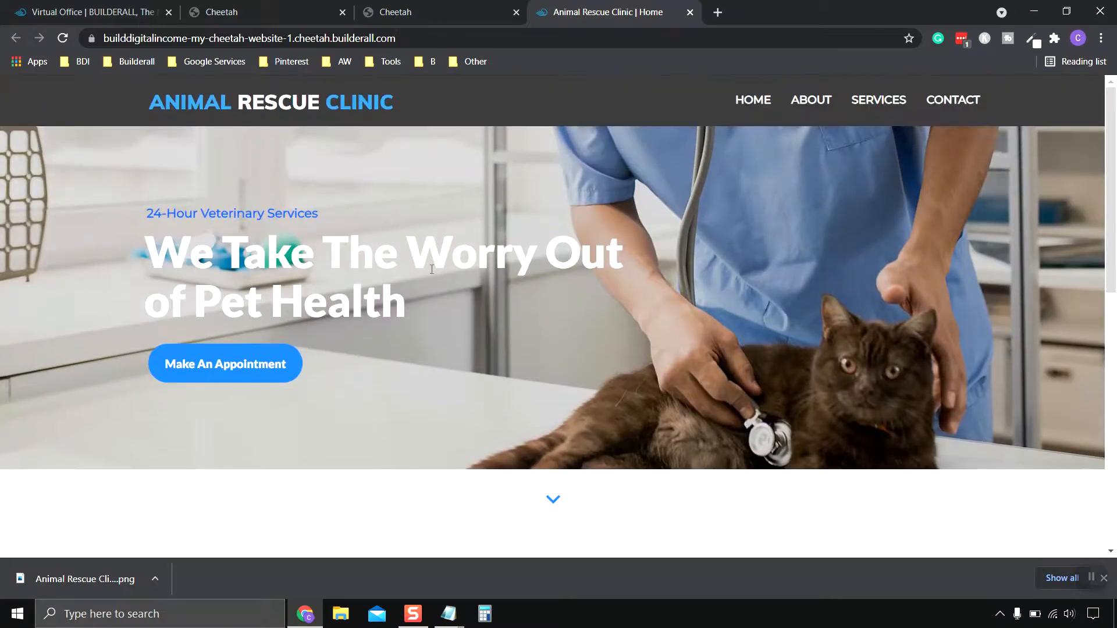
{"action": "scroll", "coordinate": [381, 413], "scroll_direction": "down", "scroll_amount": 8}
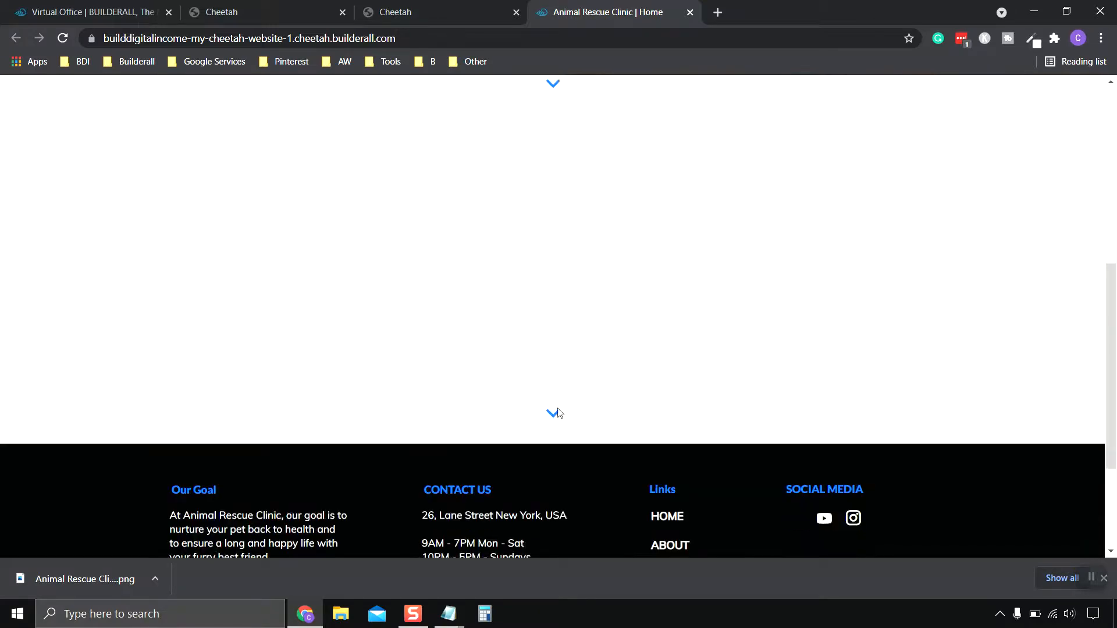
{"action": "scroll", "coordinate": [557, 412], "scroll_direction": "up", "scroll_amount": 8}
{"action": "scroll", "coordinate": [512, 344], "scroll_direction": "down", "scroll_amount": 8}
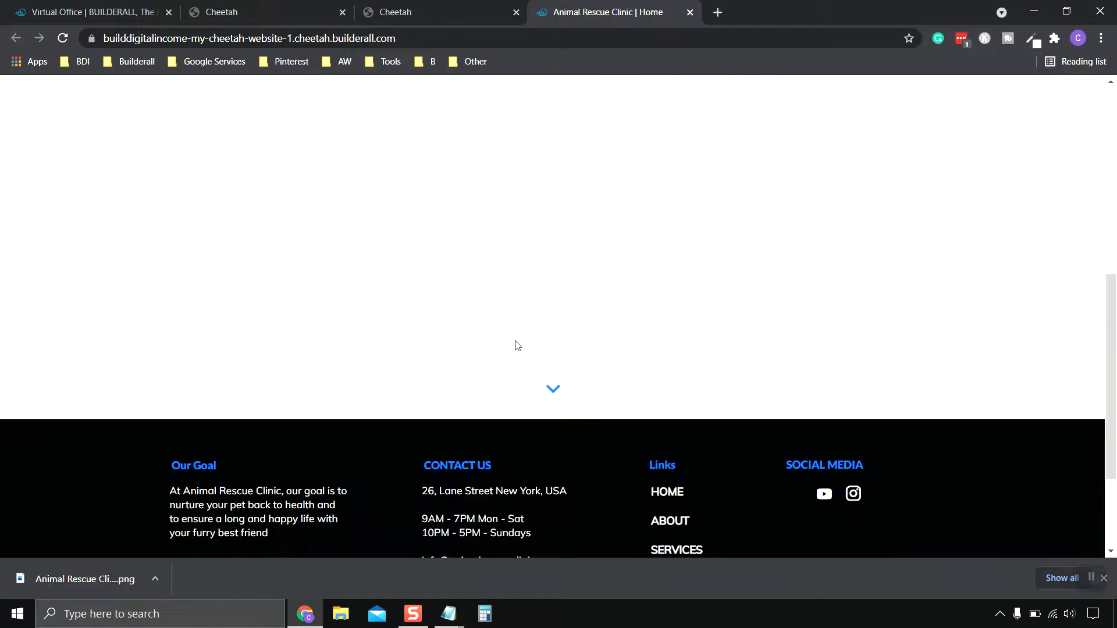
{"action": "scroll", "coordinate": [513, 343], "scroll_direction": "up", "scroll_amount": 7}
{"action": "scroll", "coordinate": [503, 349], "scroll_direction": "up", "scroll_amount": 1}
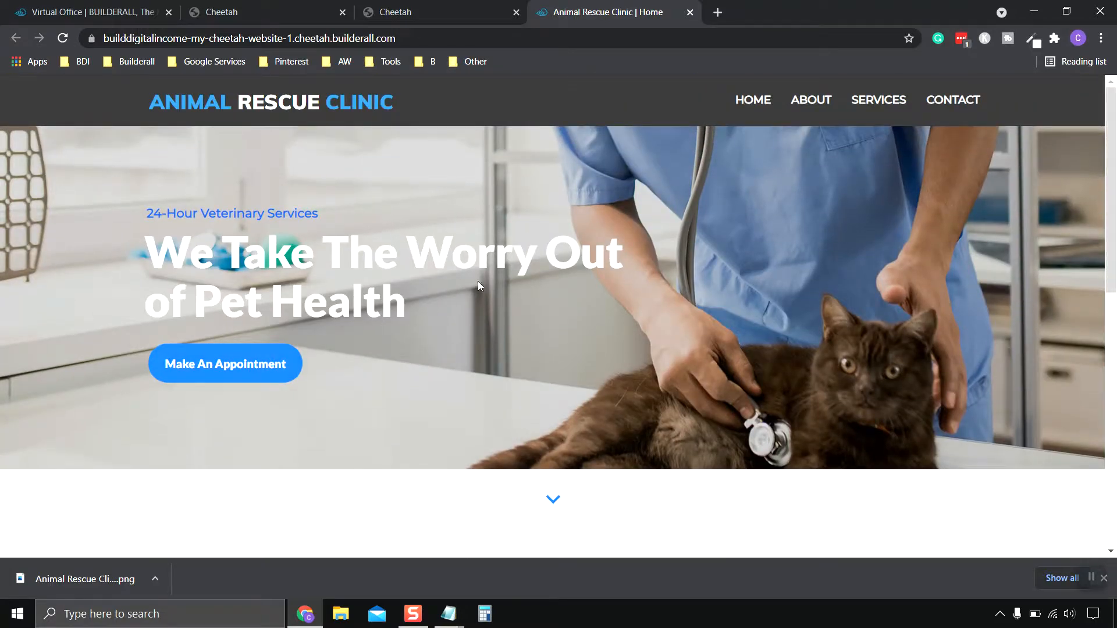
Close the coupon popup and the site's tab, then dismiss the It's Done dialog.
{"action": "mouse_move", "coordinate": [694, 15]}
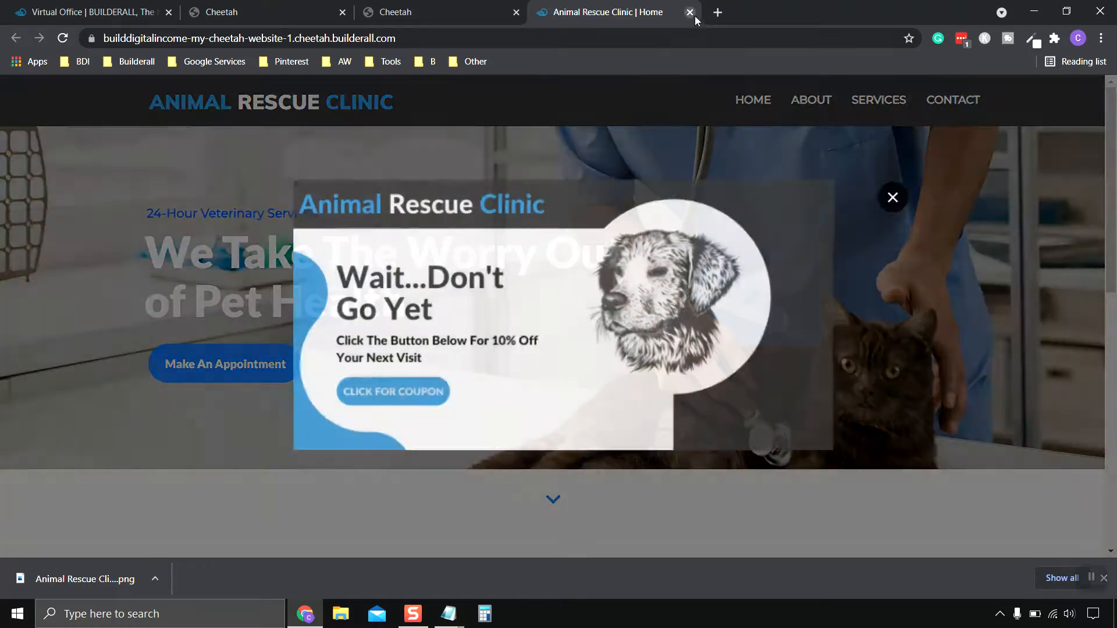
{"action": "left_click", "coordinate": [894, 197]}
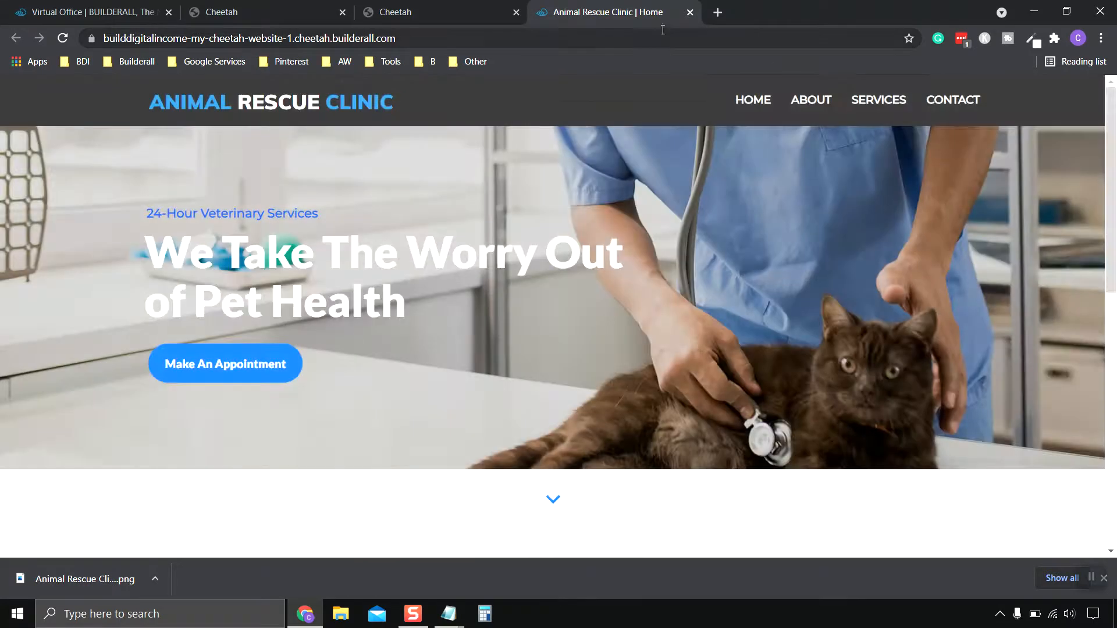
{"action": "left_click", "coordinate": [689, 13]}
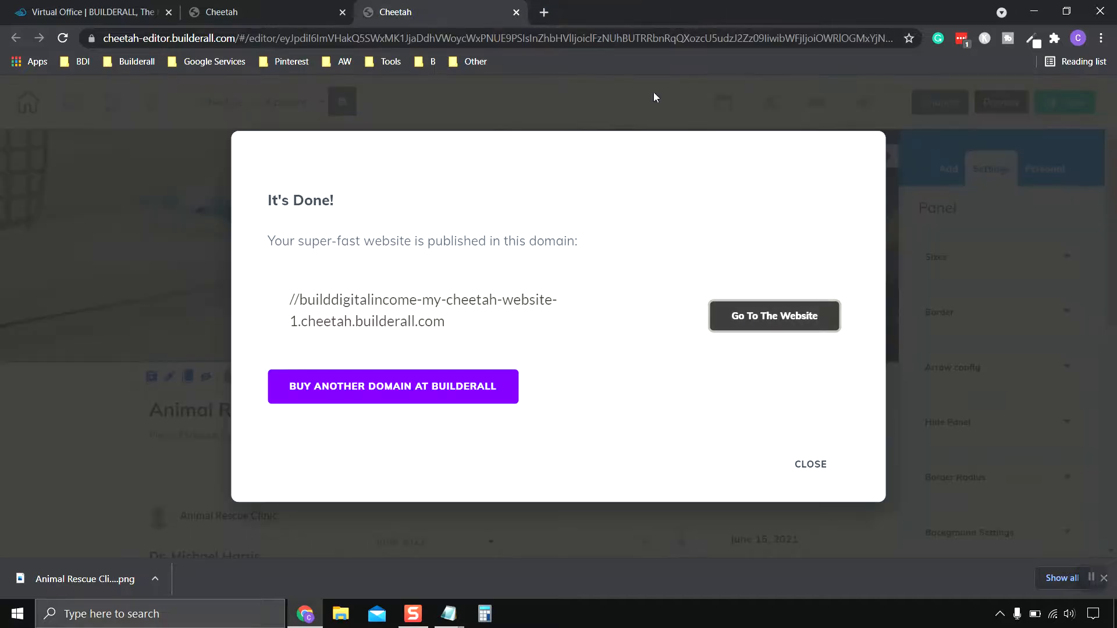
{"action": "left_click", "coordinate": [827, 467]}
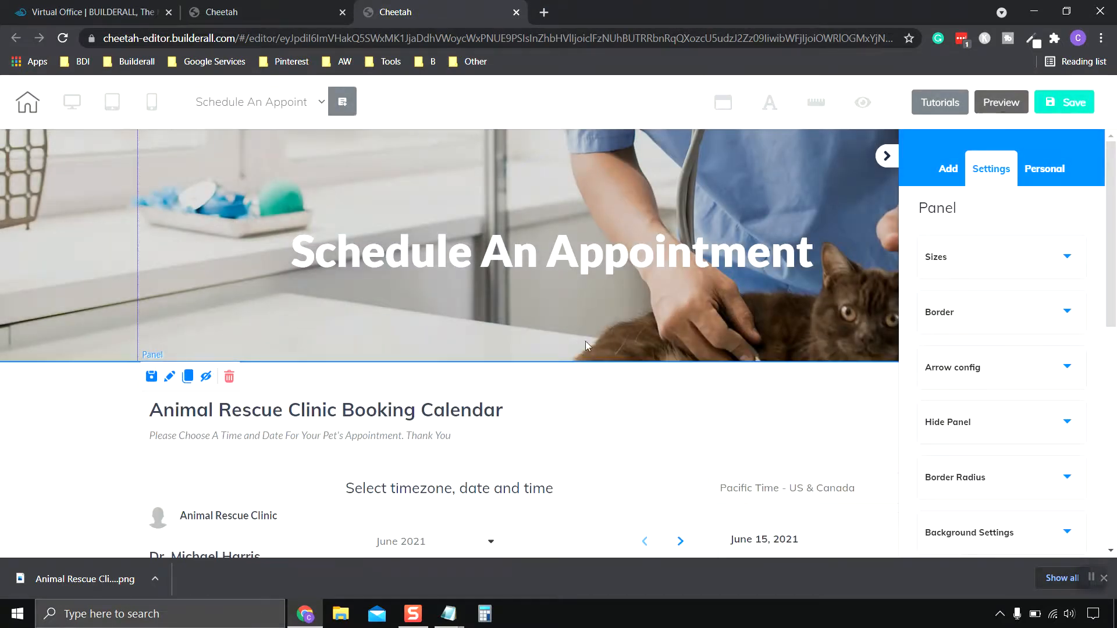
Leave the editor and view the live Schedule An Appointment page.
{"action": "left_click", "coordinate": [517, 12]}
{"action": "left_click", "coordinate": [623, 119]}
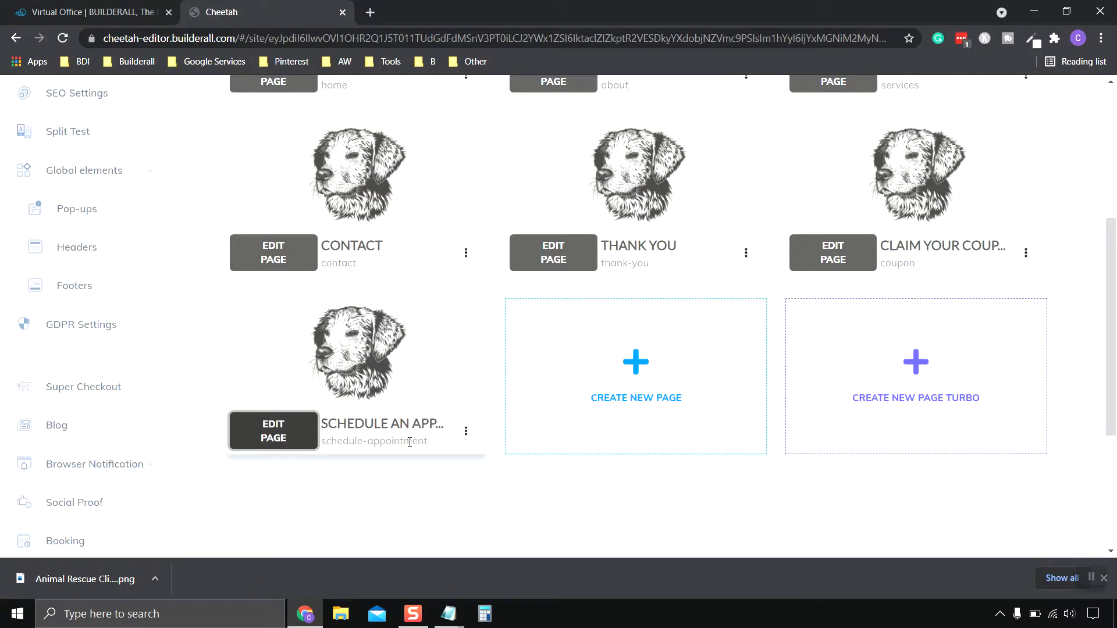
{"action": "left_click", "coordinate": [466, 431]}
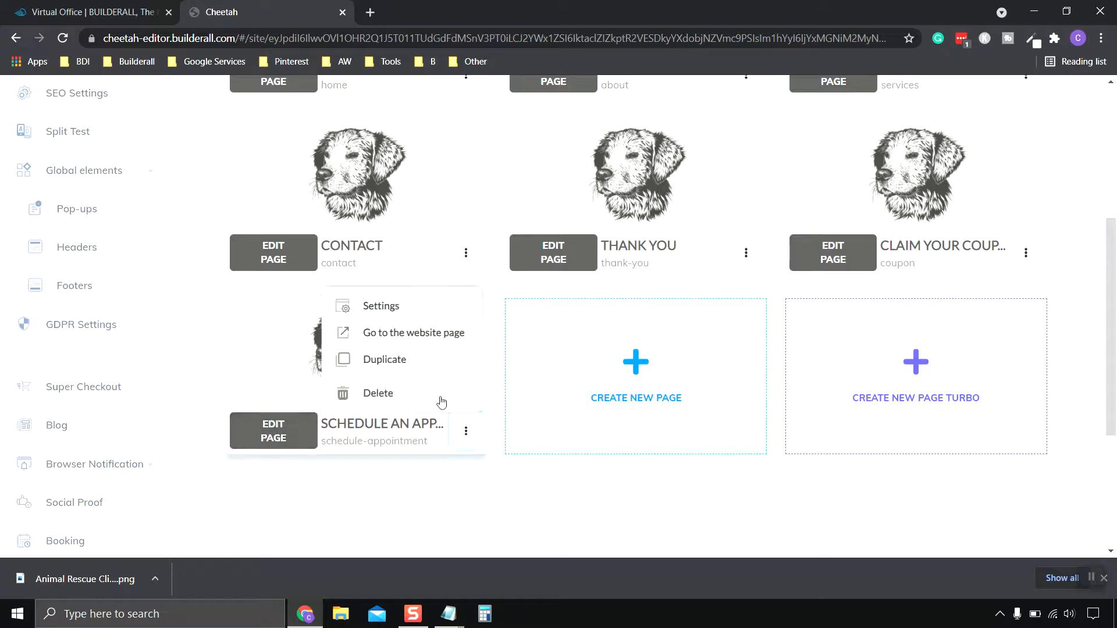
{"action": "left_click", "coordinate": [406, 335]}
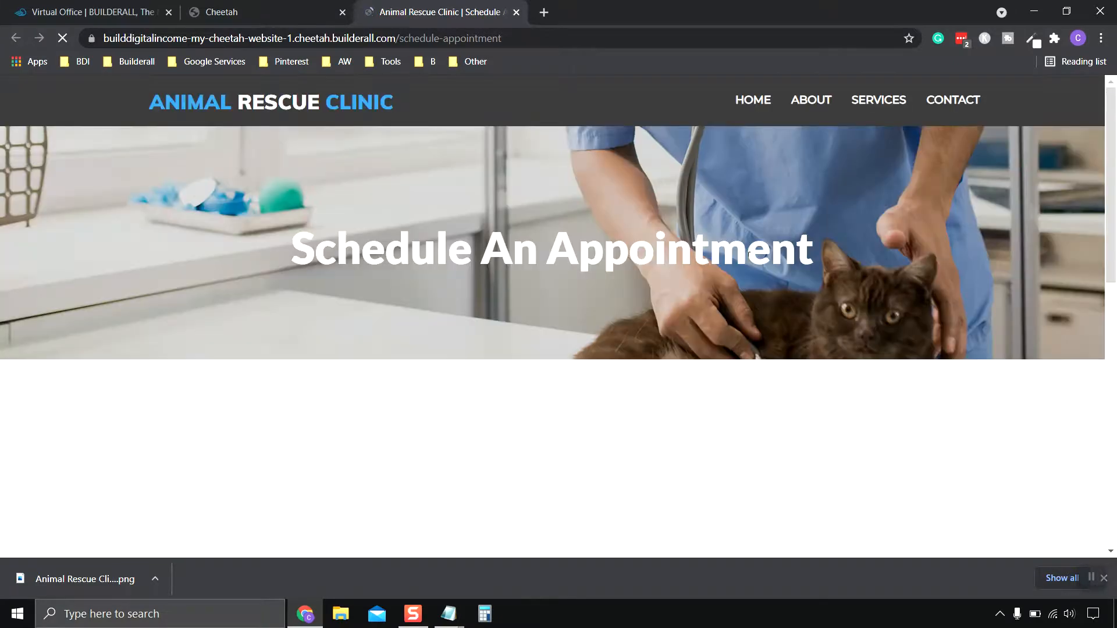
{"action": "scroll", "coordinate": [781, 381], "scroll_direction": "down", "scroll_amount": 4}
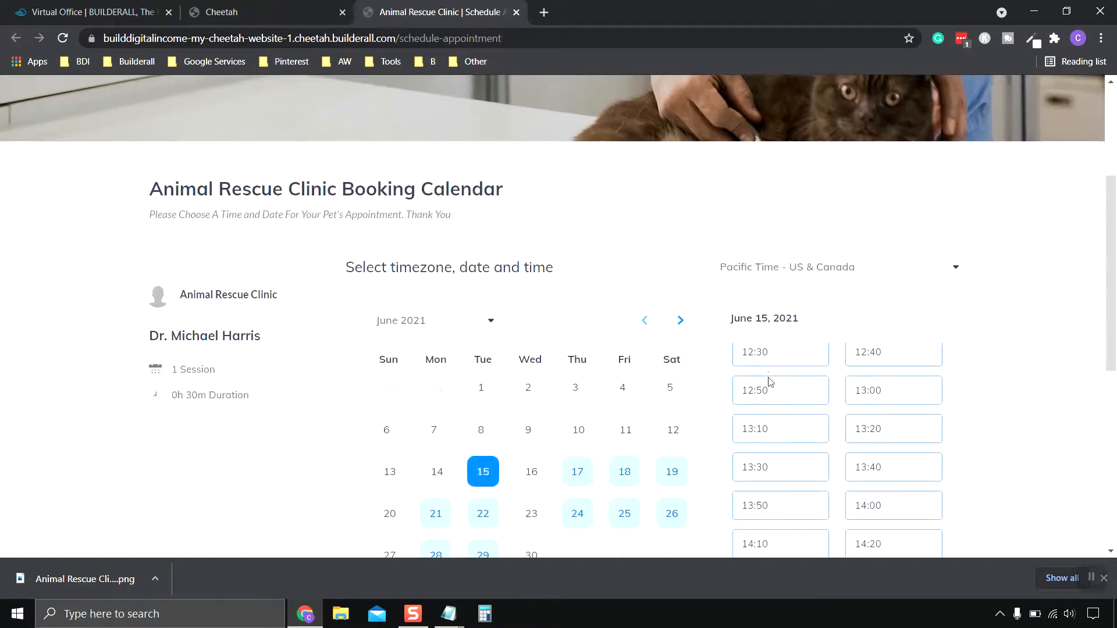
{"action": "scroll", "coordinate": [252, 393], "scroll_direction": "down", "scroll_amount": 1}
{"action": "scroll", "coordinate": [250, 391], "scroll_direction": "down", "scroll_amount": 1}
{"action": "scroll", "coordinate": [244, 374], "scroll_direction": "up", "scroll_amount": 2}
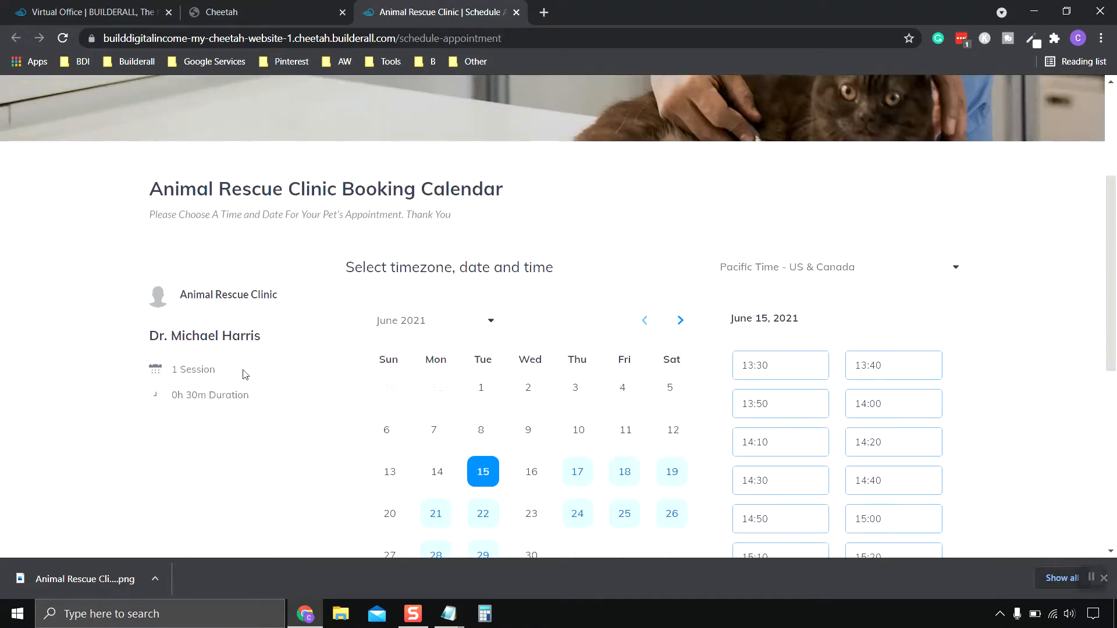
{"action": "scroll", "coordinate": [235, 342], "scroll_direction": "down", "scroll_amount": 1}
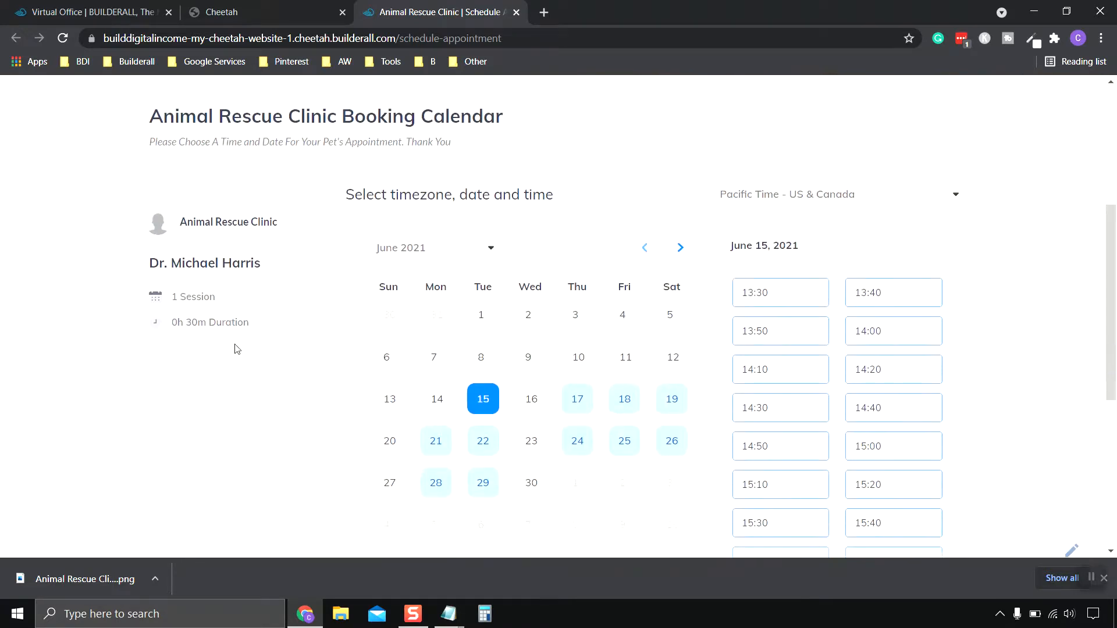
{"action": "scroll", "coordinate": [239, 319], "scroll_direction": "up", "scroll_amount": 1}
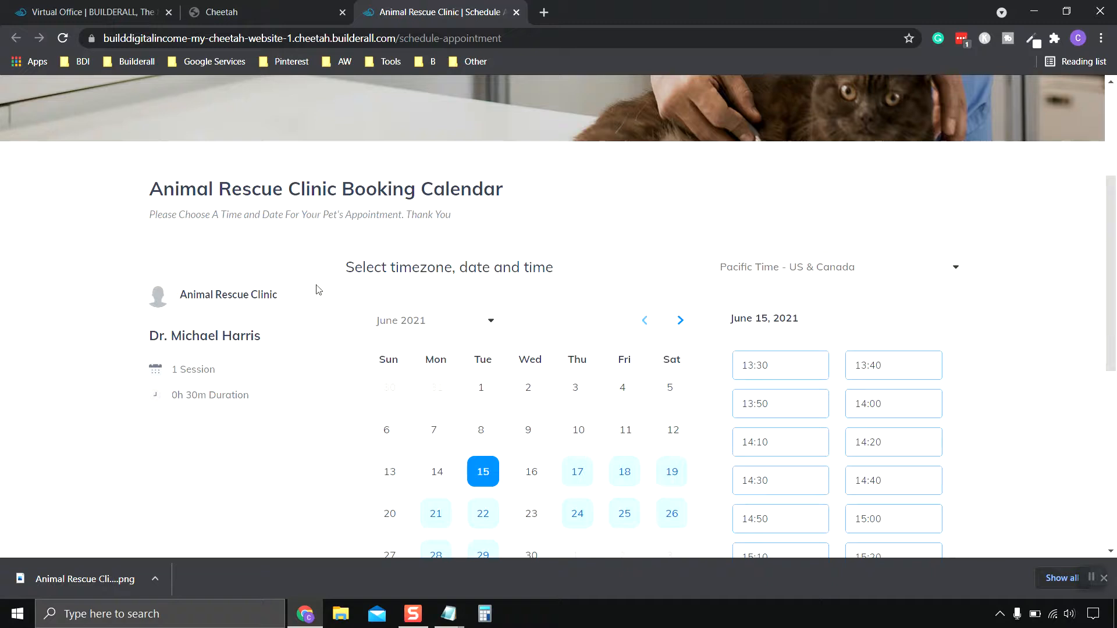
{"action": "scroll", "coordinate": [289, 328], "scroll_direction": "down", "scroll_amount": 2}
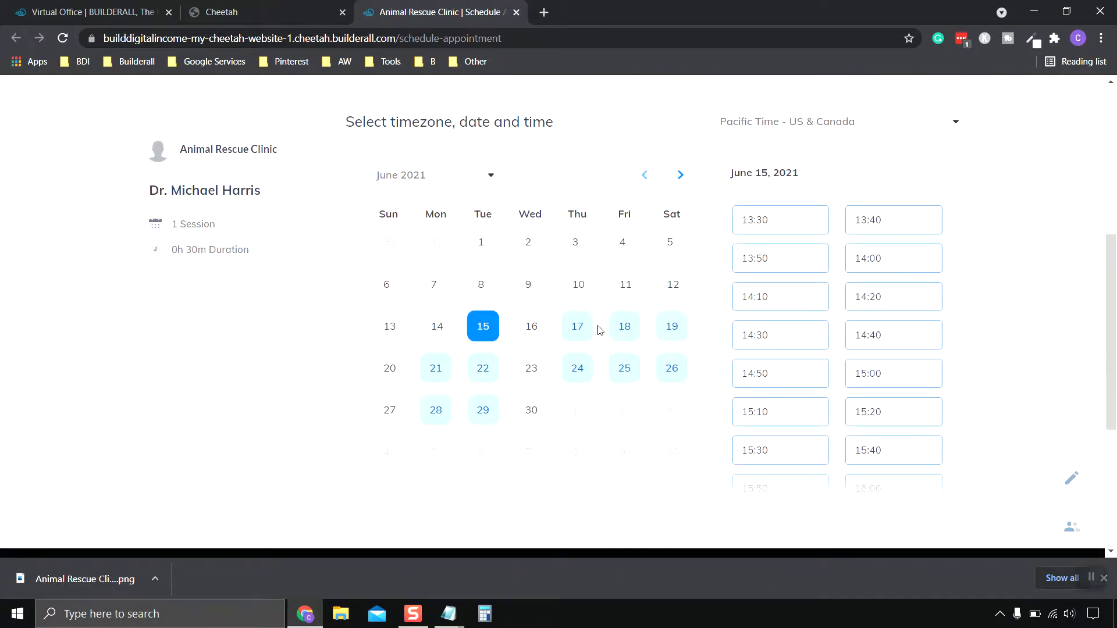
{"action": "scroll", "coordinate": [494, 326], "scroll_direction": "up", "scroll_amount": 1}
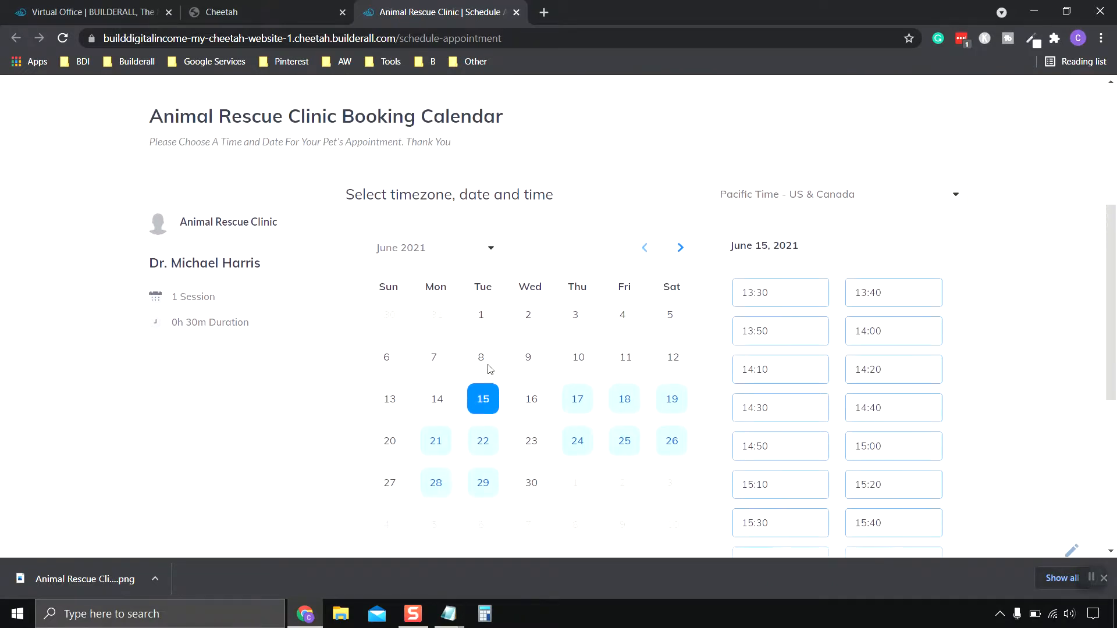
{"action": "scroll", "coordinate": [521, 374], "scroll_direction": "down", "scroll_amount": 1}
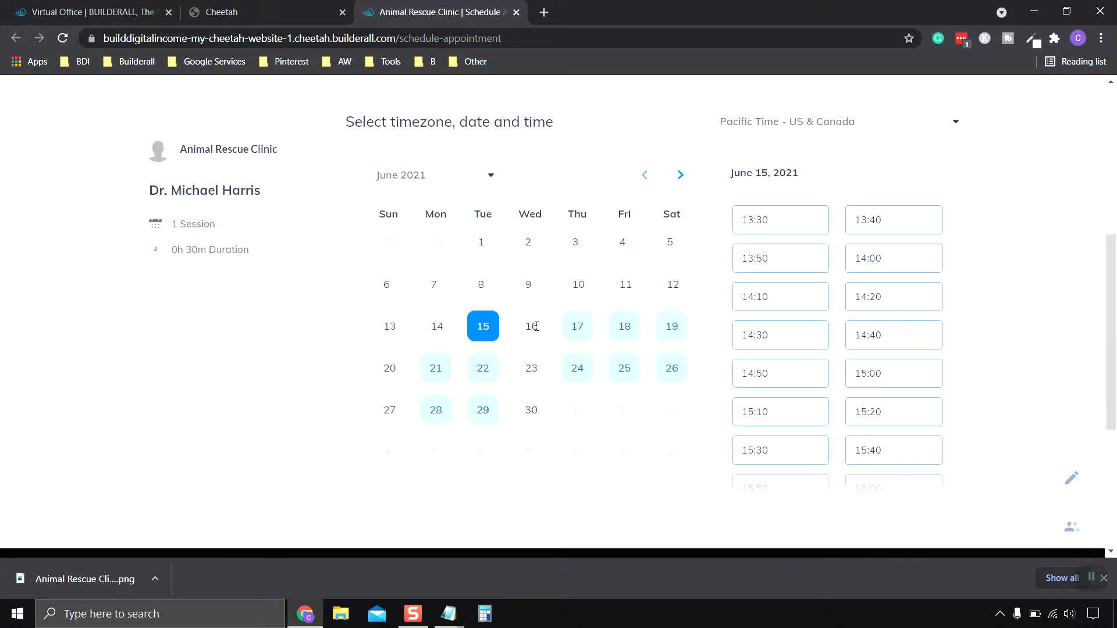
Pick June 17, keep Pacific Time, and choose the 09:00 slot.
{"action": "left_click", "coordinate": [579, 330]}
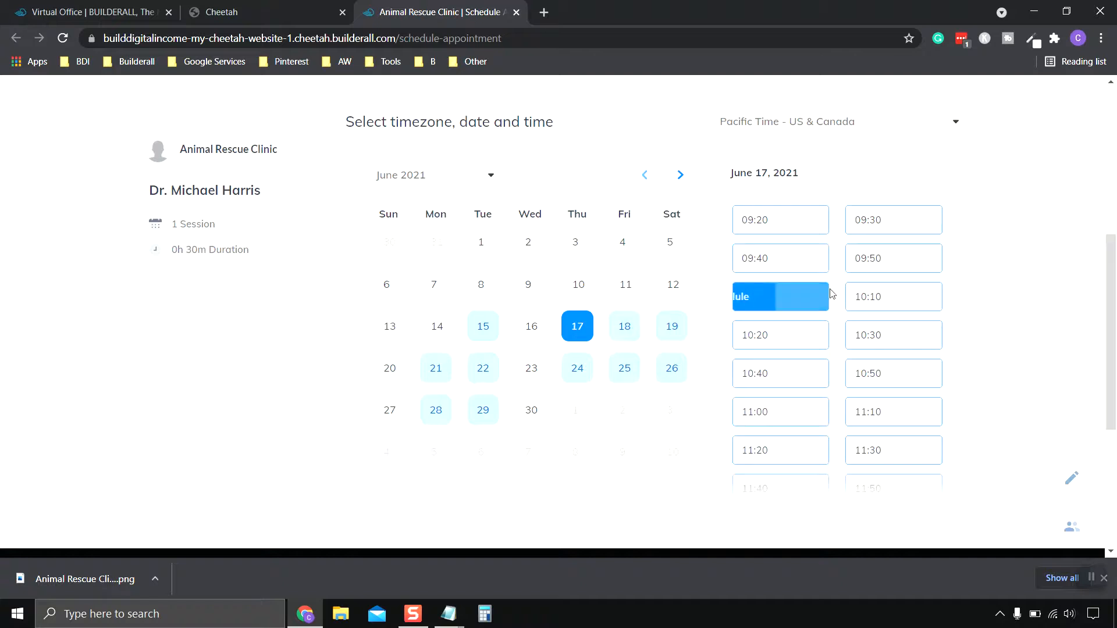
{"action": "scroll", "coordinate": [797, 276], "scroll_direction": "up", "scroll_amount": 1}
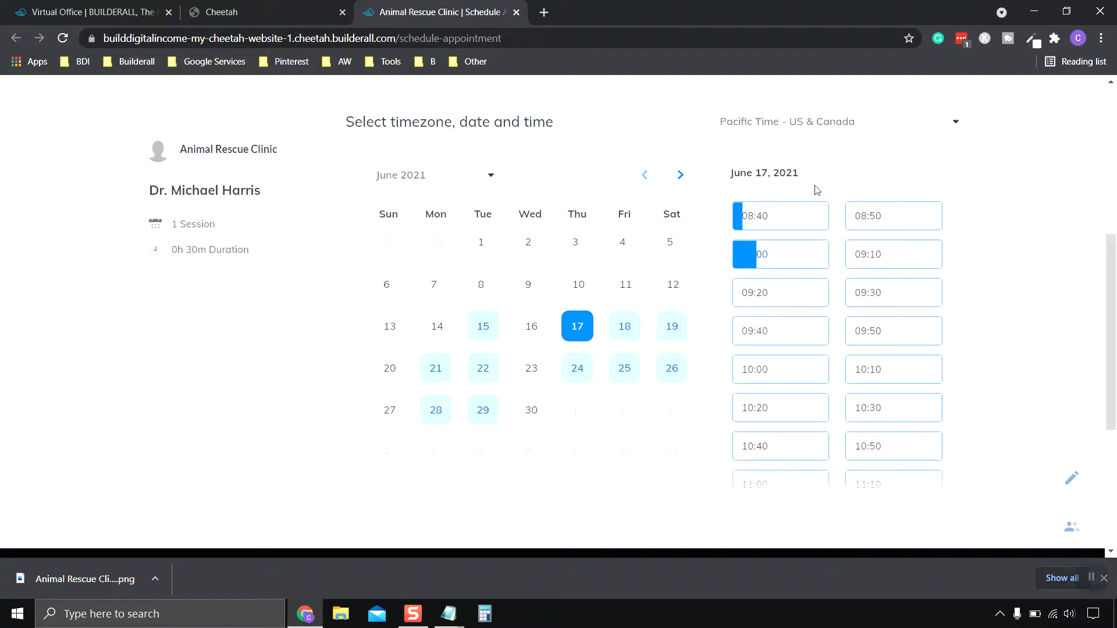
{"action": "scroll", "coordinate": [826, 181], "scroll_direction": "up", "scroll_amount": 1}
{"action": "left_click", "coordinate": [952, 201]}
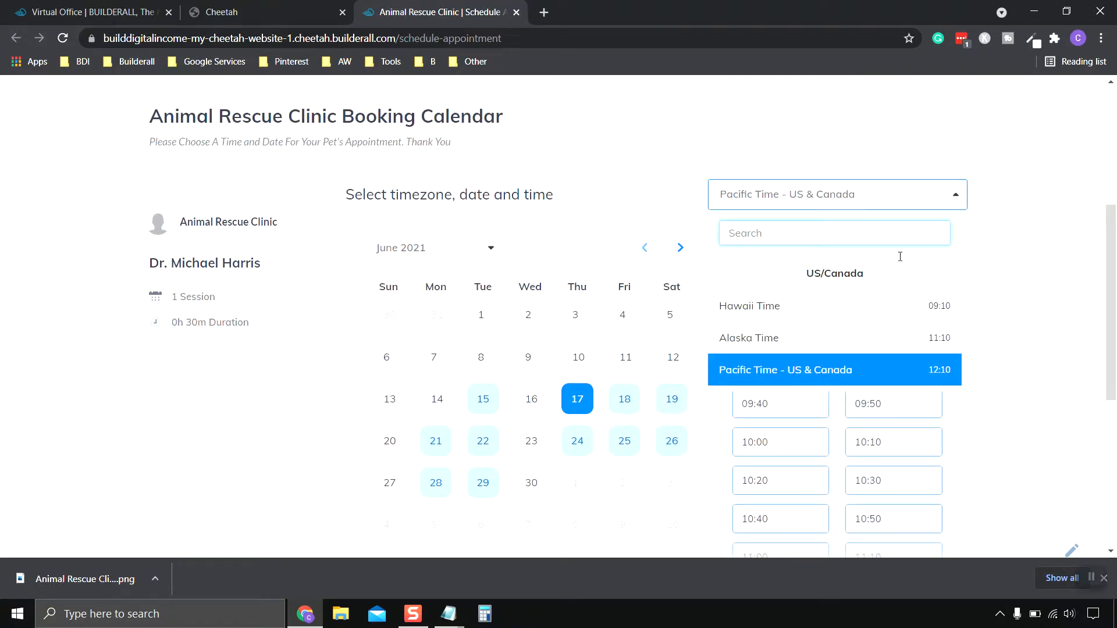
{"action": "left_click", "coordinate": [992, 236]}
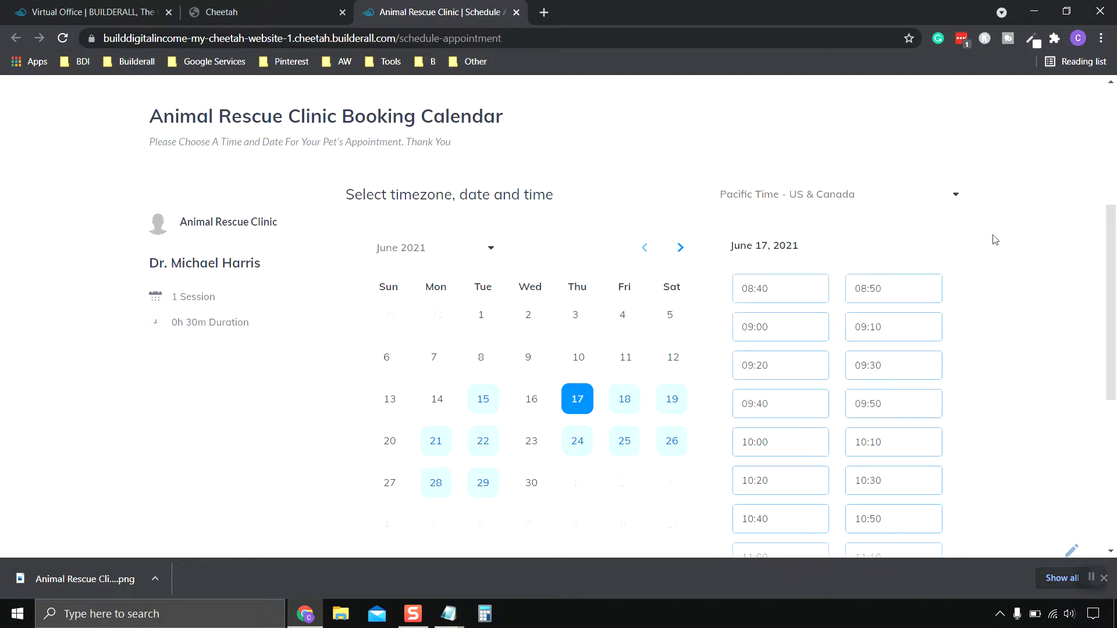
{"action": "scroll", "coordinate": [875, 227], "scroll_direction": "down", "scroll_amount": 1}
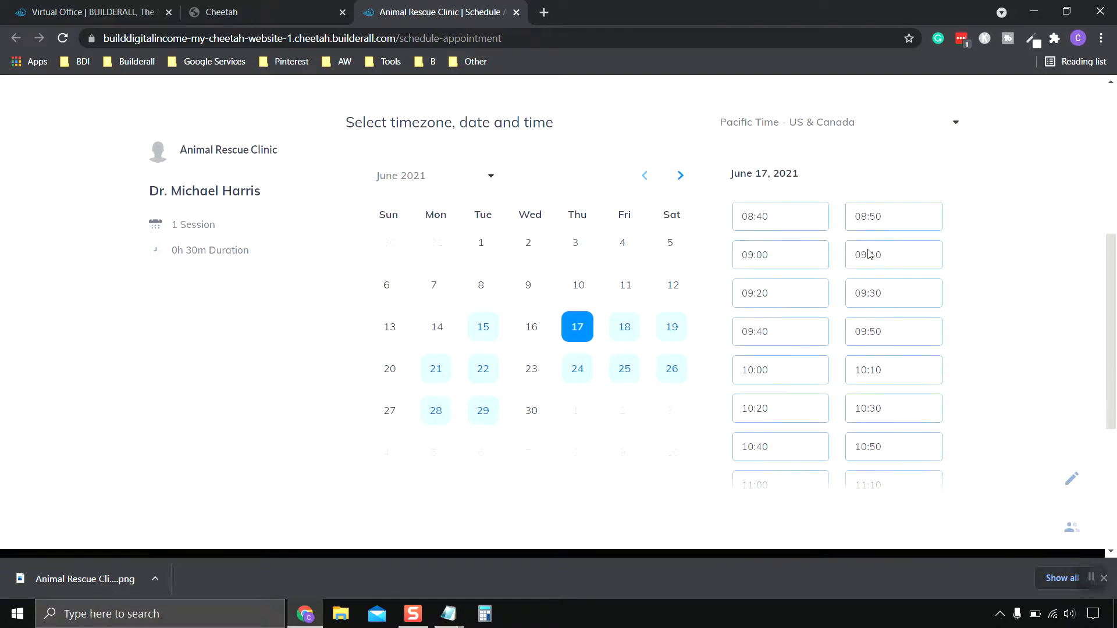
{"action": "left_click", "coordinate": [780, 256]}
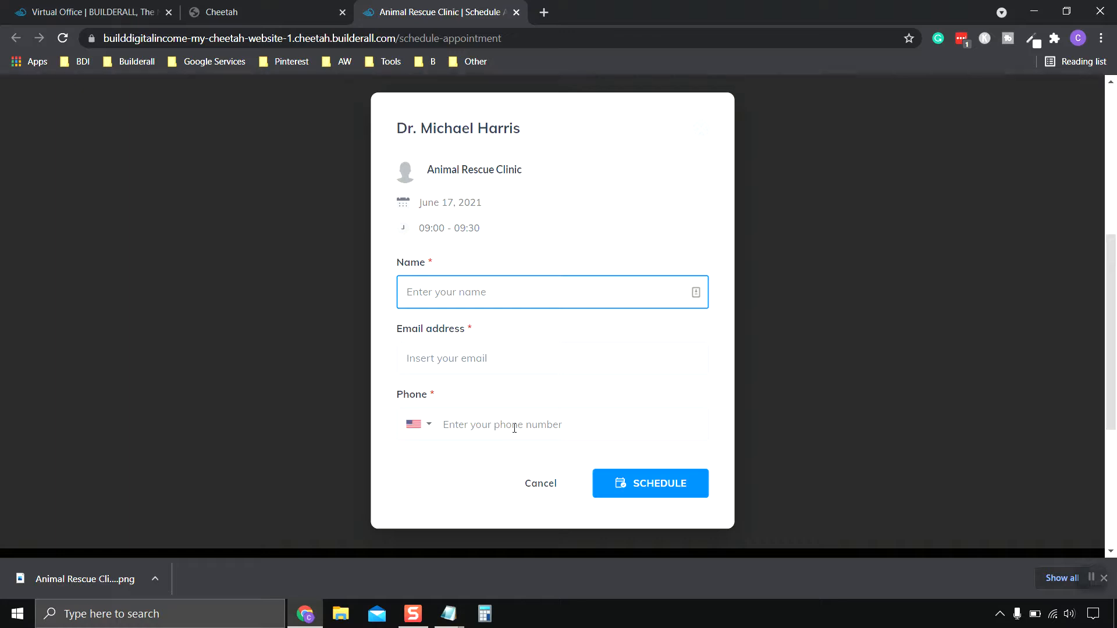
Enter the visitor's name, autofill the saved e-mail and phone, and submit the booking.
{"action": "left_click", "coordinate": [482, 296]}
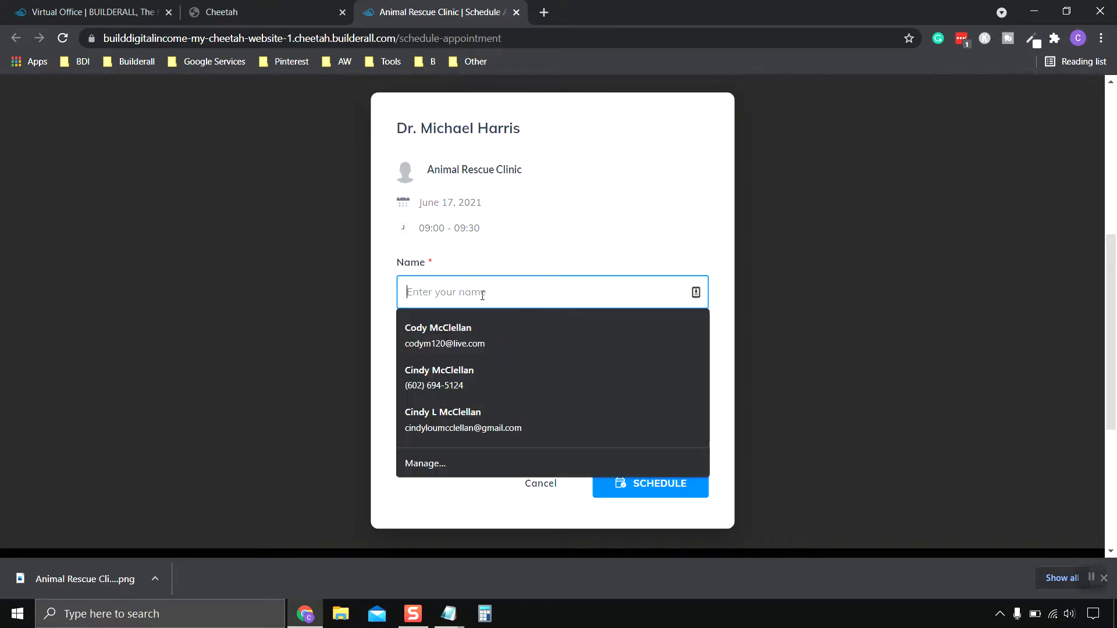
{"action": "type", "text": "Tedd"}
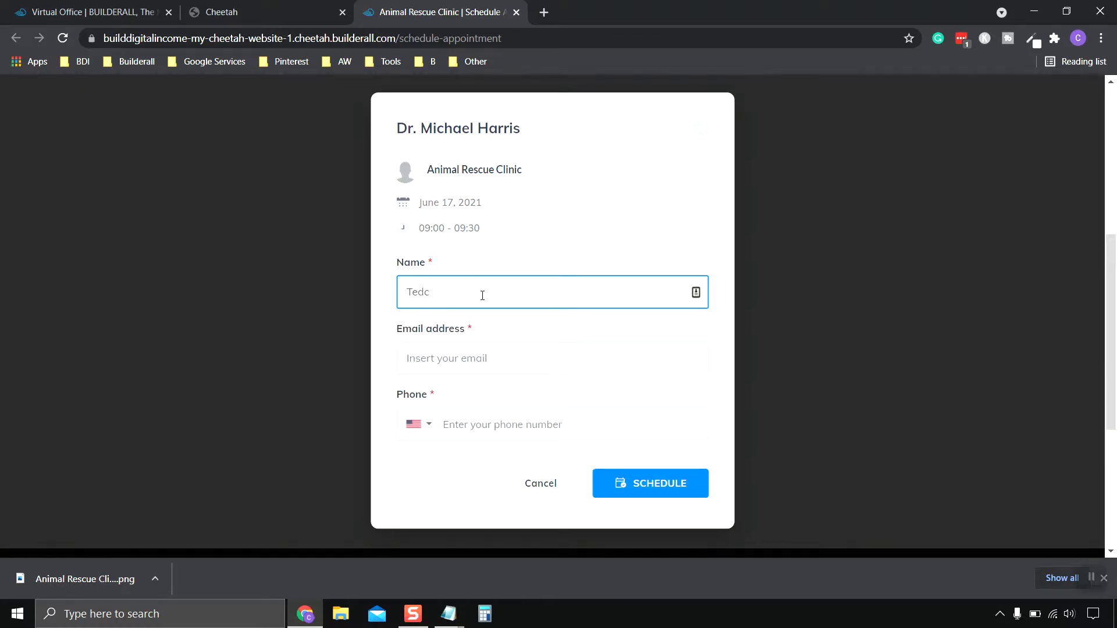
{"action": "left_click", "coordinate": [508, 362]}
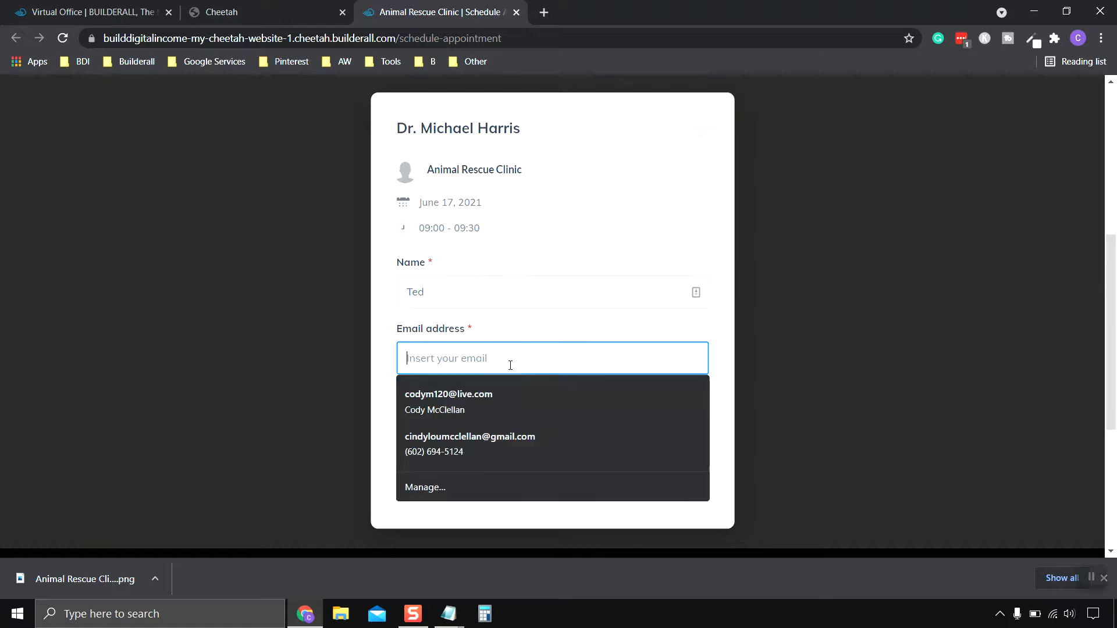
{"action": "left_click", "coordinate": [491, 391]}
{"action": "left_click", "coordinate": [504, 425]}
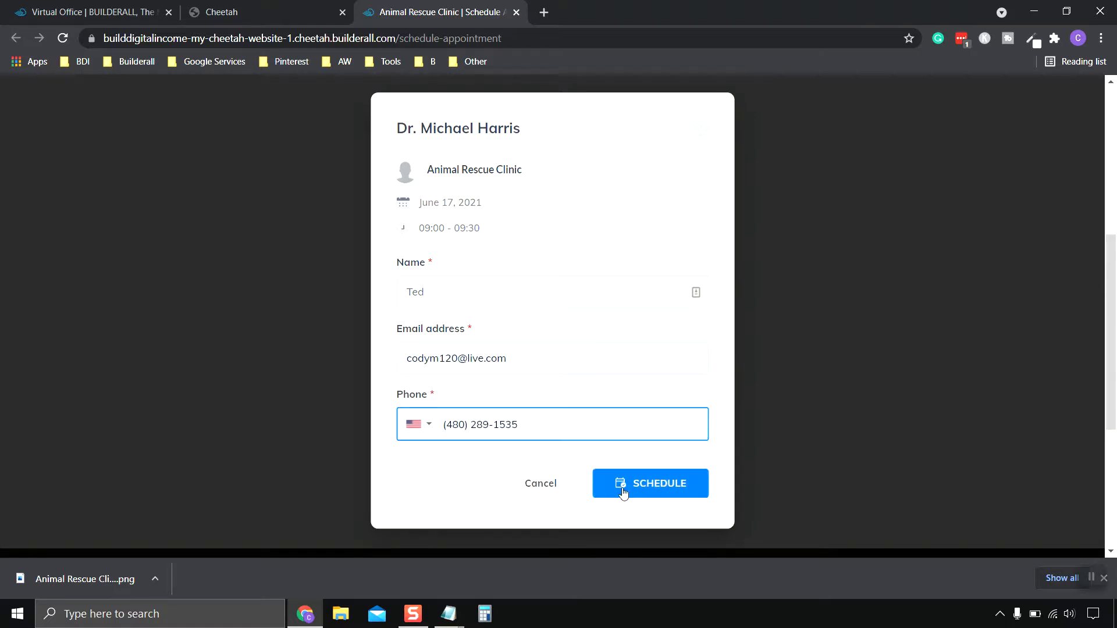
{"action": "left_click", "coordinate": [661, 487]}
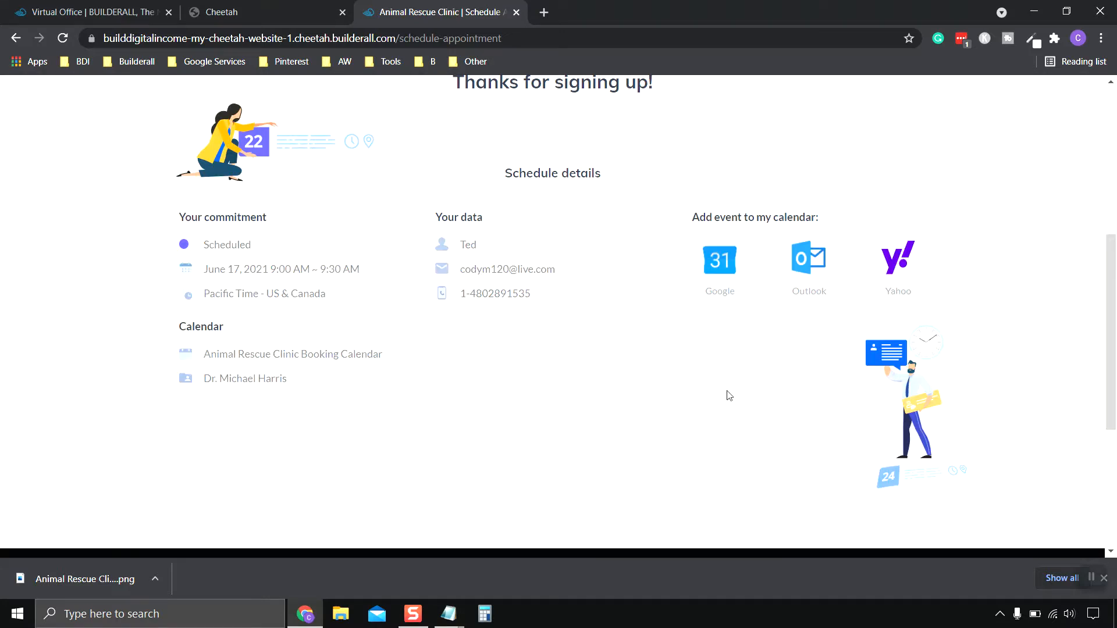
Review the 'Thanks for signing up!' confirmation for the June 17, 9:00–9:30 AM booking.
{"action": "scroll", "coordinate": [729, 395], "scroll_direction": "up", "scroll_amount": 4}
{"action": "scroll", "coordinate": [700, 341], "scroll_direction": "up", "scroll_amount": 3}
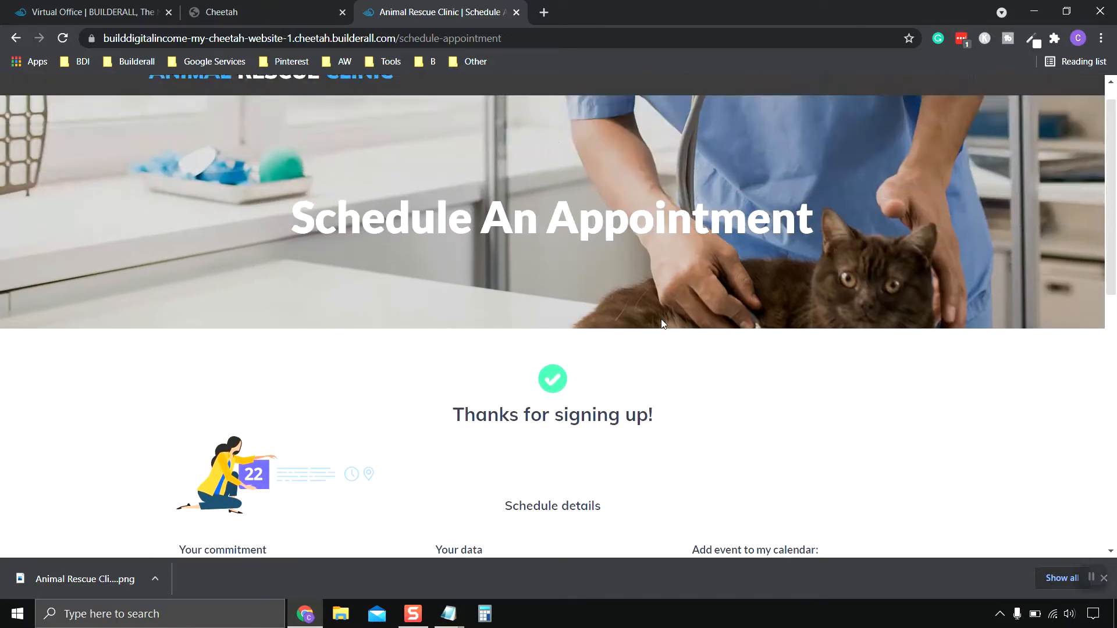
{"action": "scroll", "coordinate": [651, 371], "scroll_direction": "down", "scroll_amount": 1}
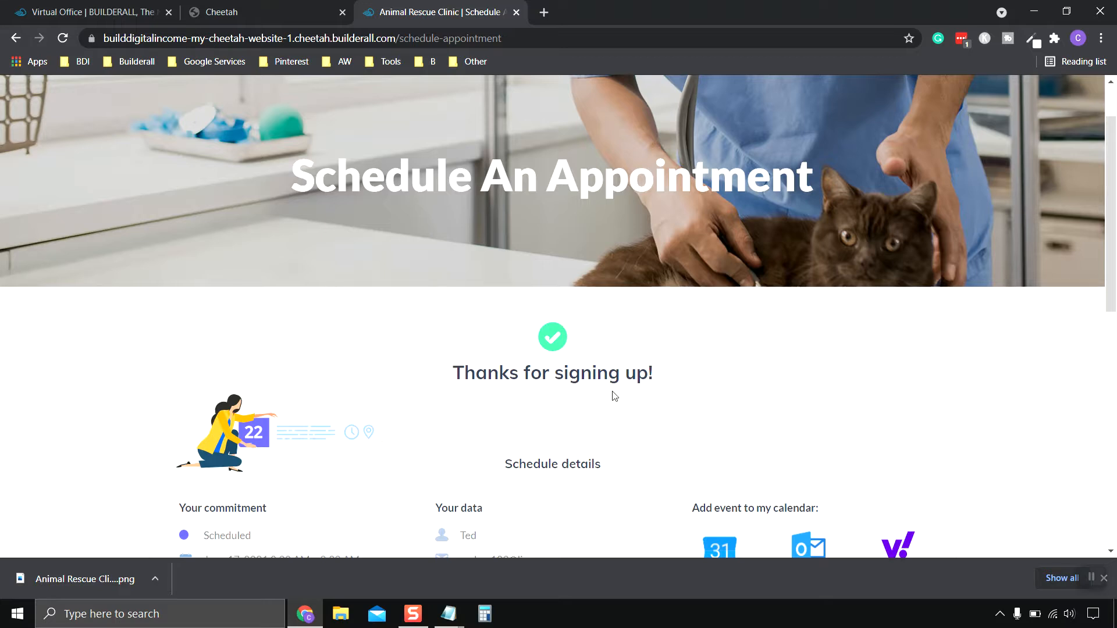
{"action": "scroll", "coordinate": [620, 331], "scroll_direction": "down", "scroll_amount": 4}
{"action": "scroll", "coordinate": [621, 331], "scroll_direction": "down", "scroll_amount": 1}
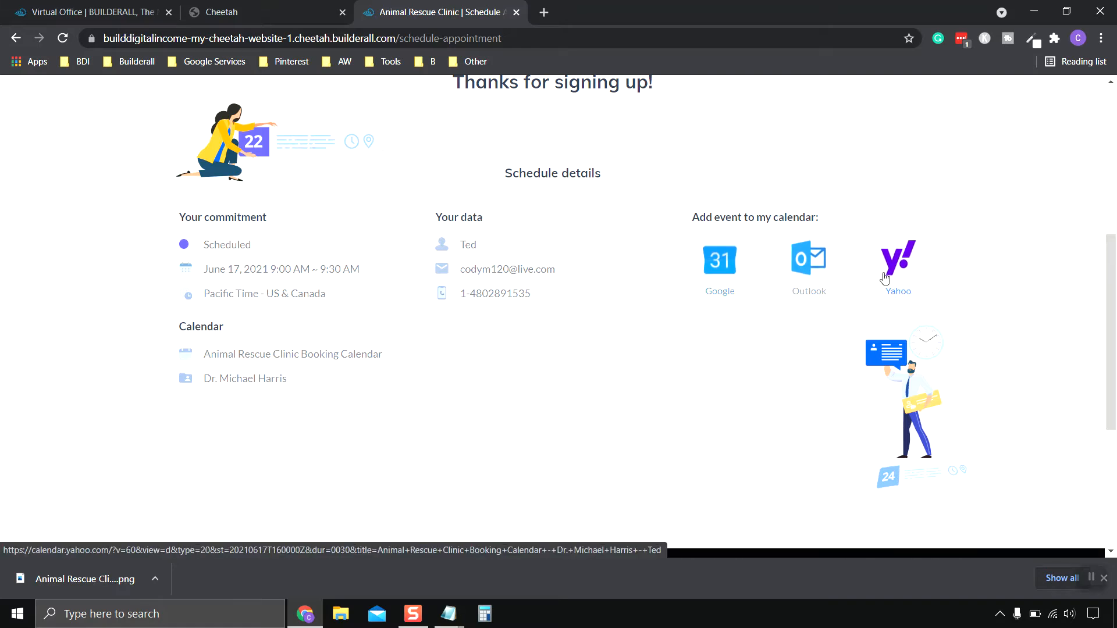
{"action": "scroll", "coordinate": [806, 386], "scroll_direction": "down", "scroll_amount": 3}
{"action": "scroll", "coordinate": [806, 386], "scroll_direction": "up", "scroll_amount": 4}
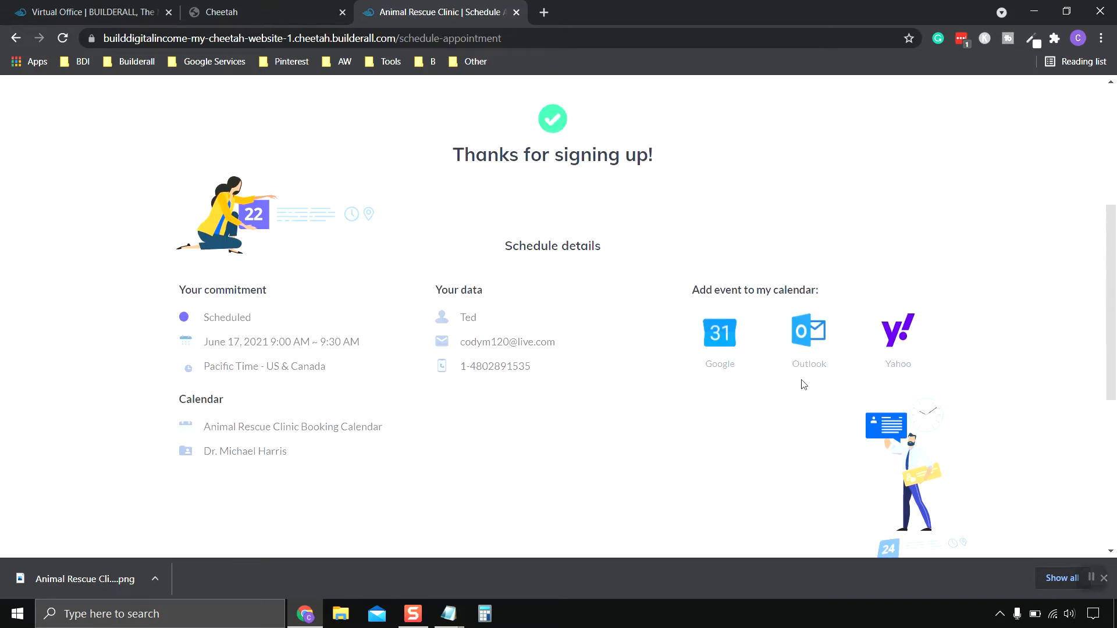
{"action": "scroll", "coordinate": [803, 385], "scroll_direction": "up", "scroll_amount": 4}
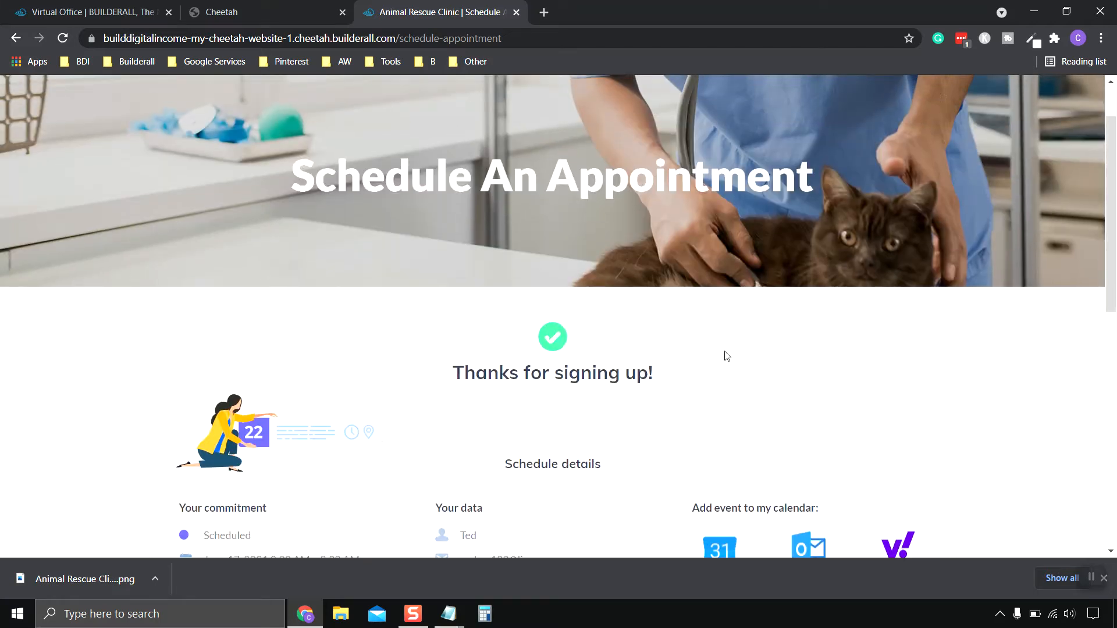
{"action": "scroll", "coordinate": [726, 356], "scroll_direction": "up", "scroll_amount": 1}
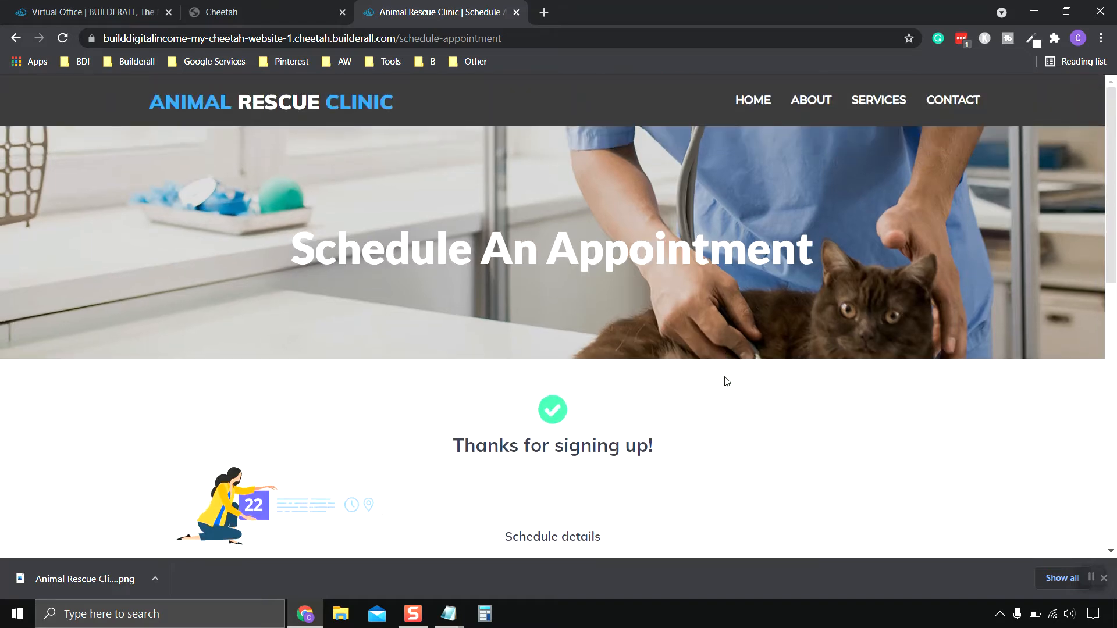